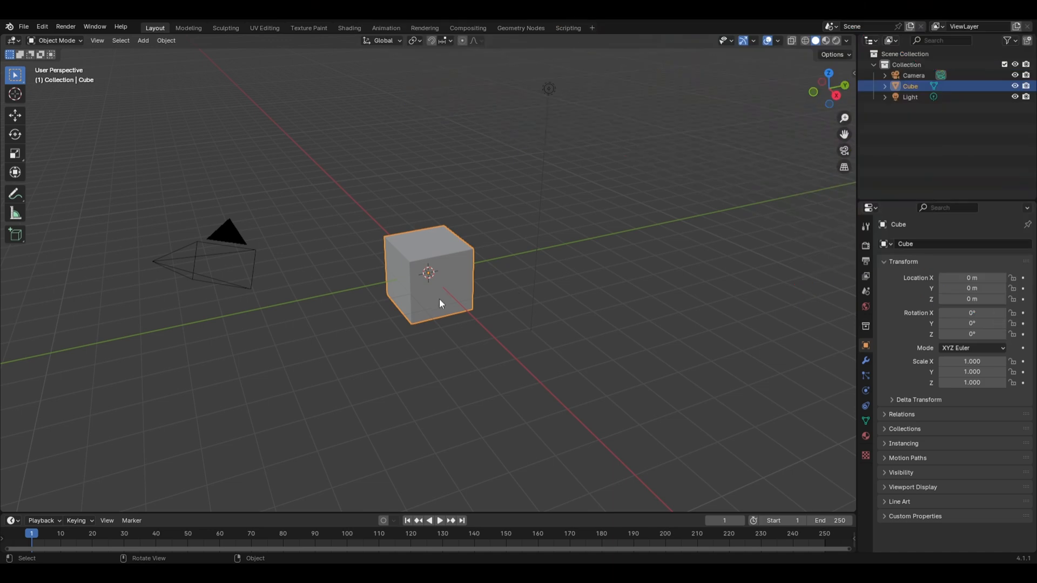
# Delete the default cube and add a Bézier curve at the world origin.
pyautogui.click(457, 301)
pyautogui.press('x')
pyautogui.click(456, 301)
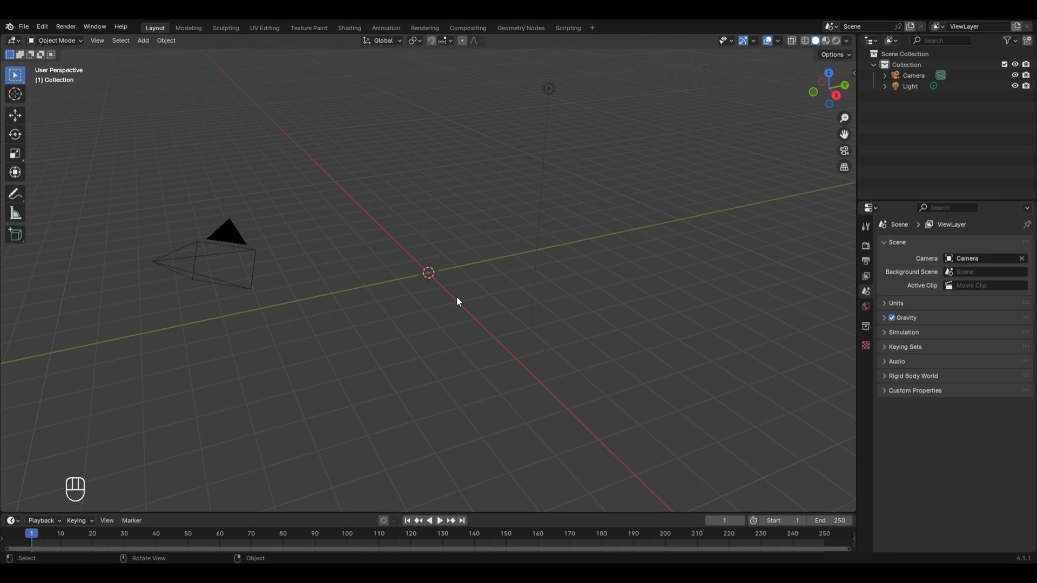
pyautogui.hotkey('shift', 'a')
pyautogui.moveTo(440, 322)
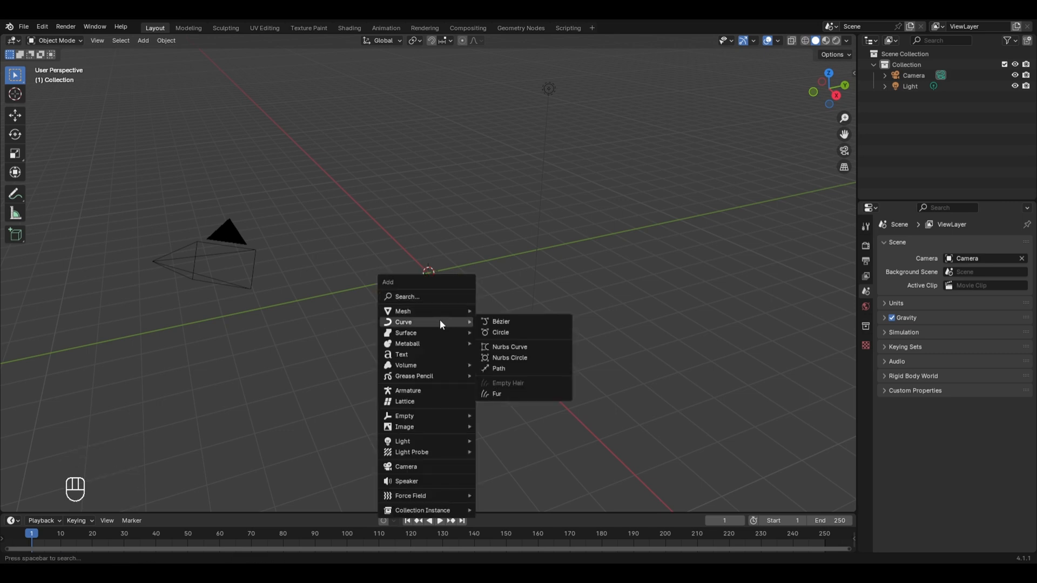
pyautogui.click(497, 321)
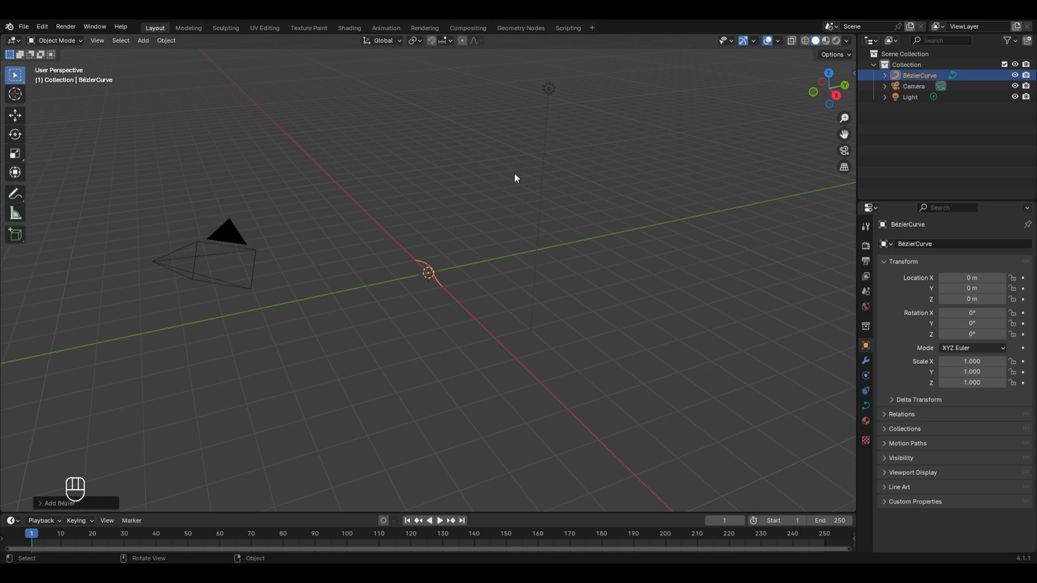
# Create a new geometry node tree on the Bézier curve and insert a Set Spline Cyclic node between Group Input and Group Output.
pyautogui.click(526, 24)
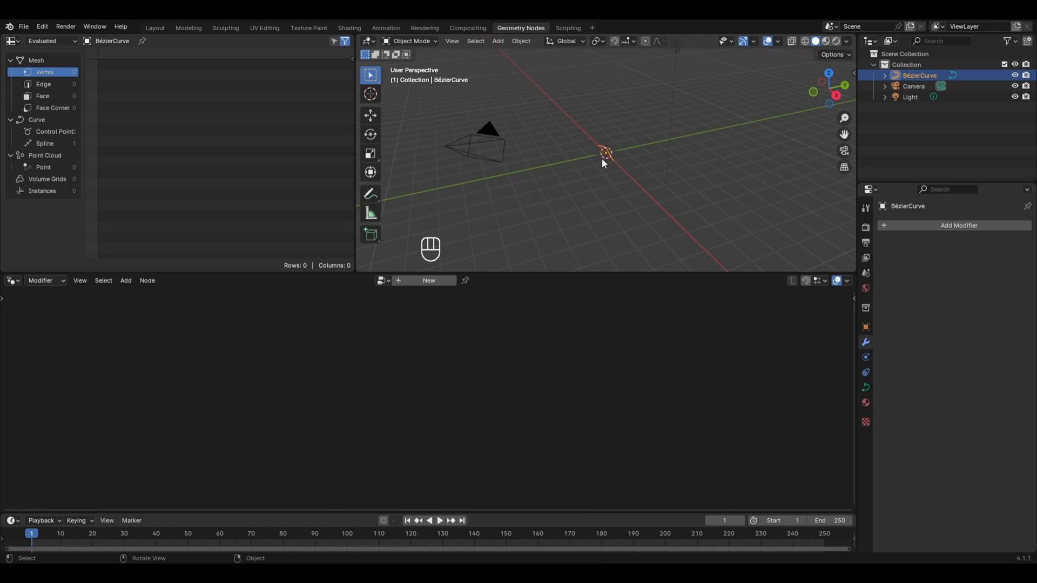
pyautogui.click(442, 281)
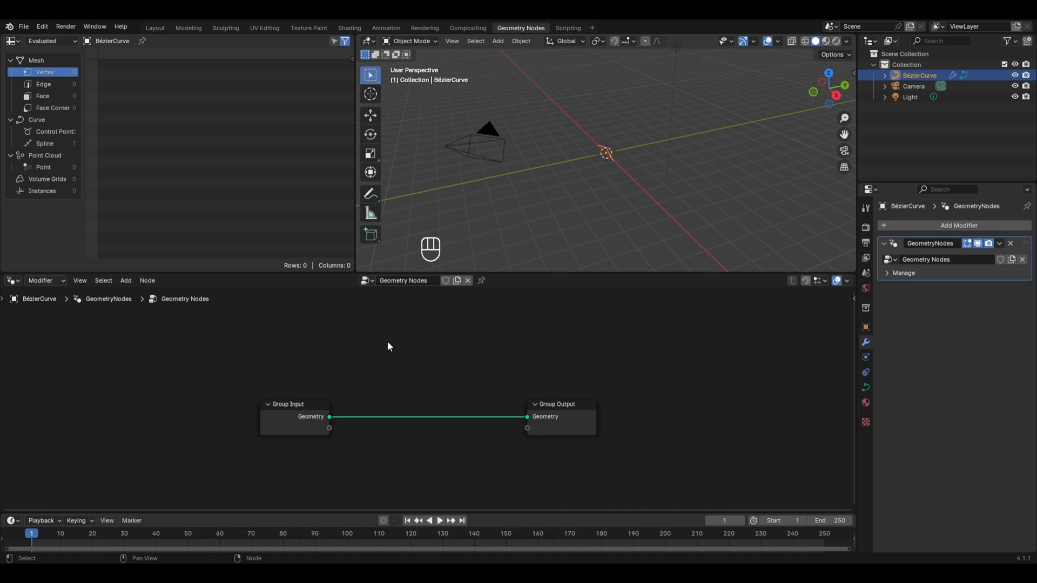
pyautogui.hotkey('shift', 'a')
pyautogui.moveTo(387, 342)
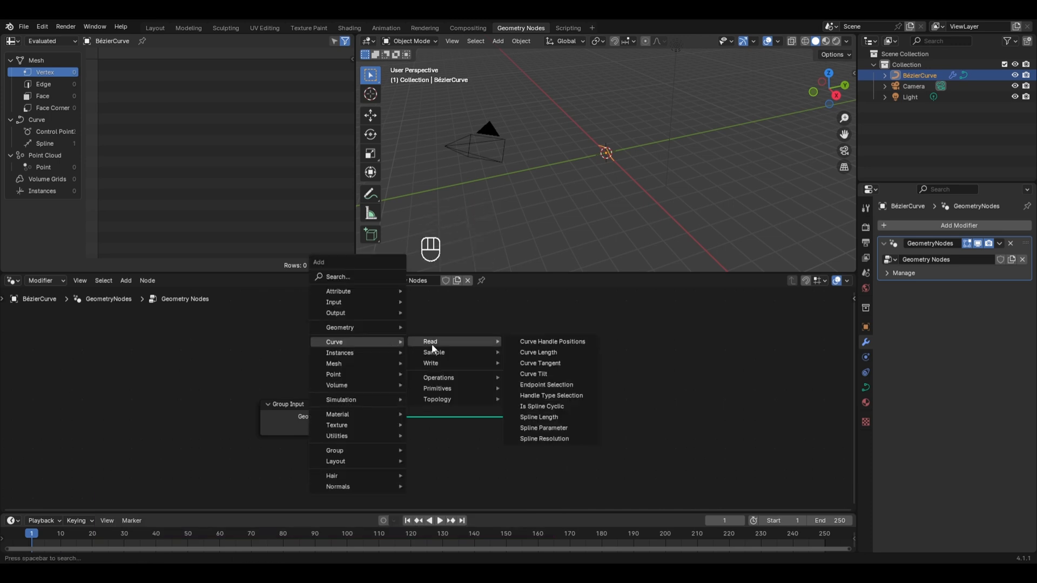
pyautogui.moveTo(430, 367)
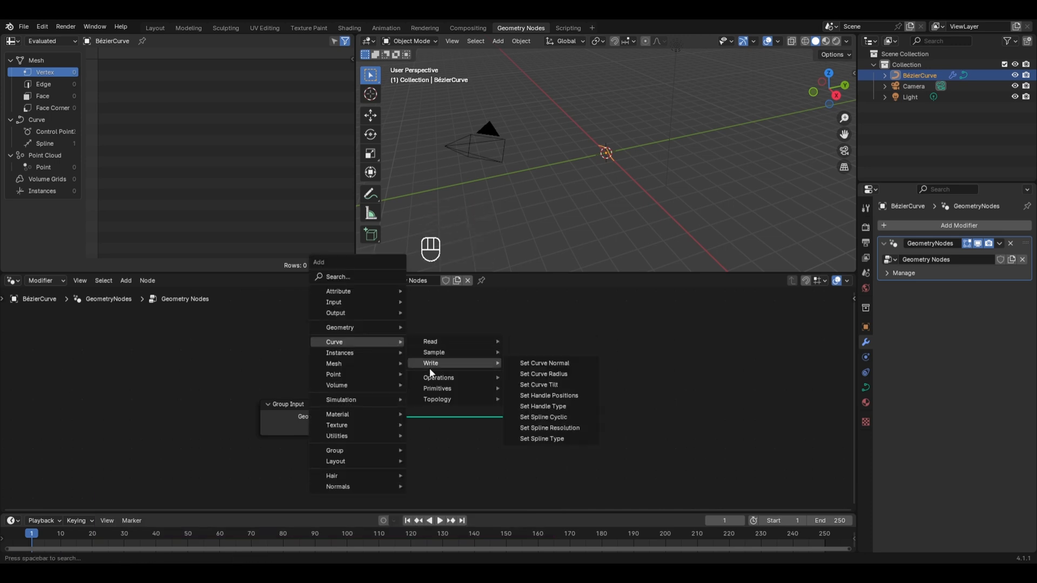
pyautogui.click(543, 418)
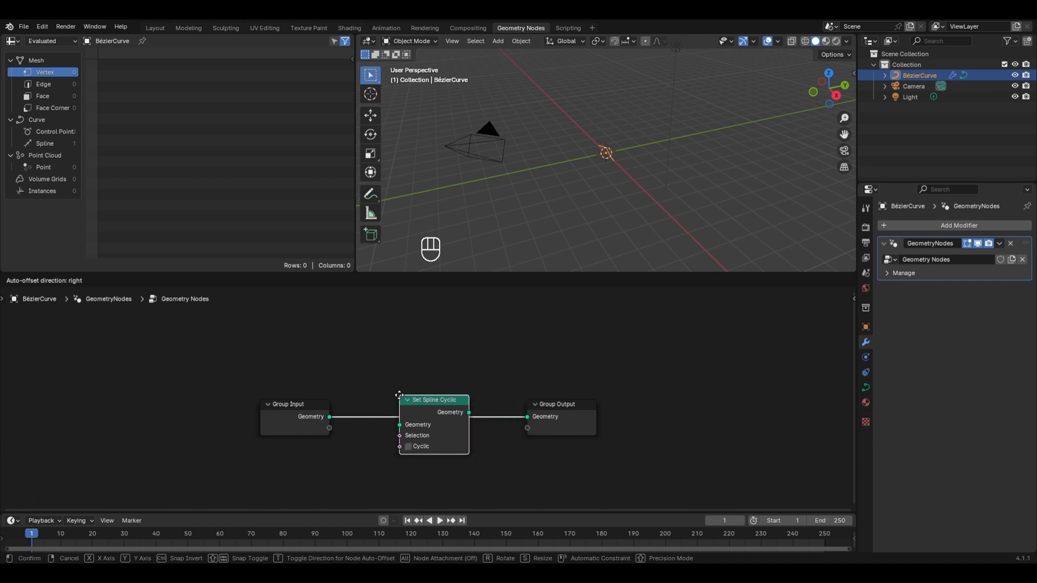
pyautogui.click(401, 399)
# Enable Cyclic on the Set Spline Cyclic node while viewing the curve from above.
pyautogui.press('KP_7')
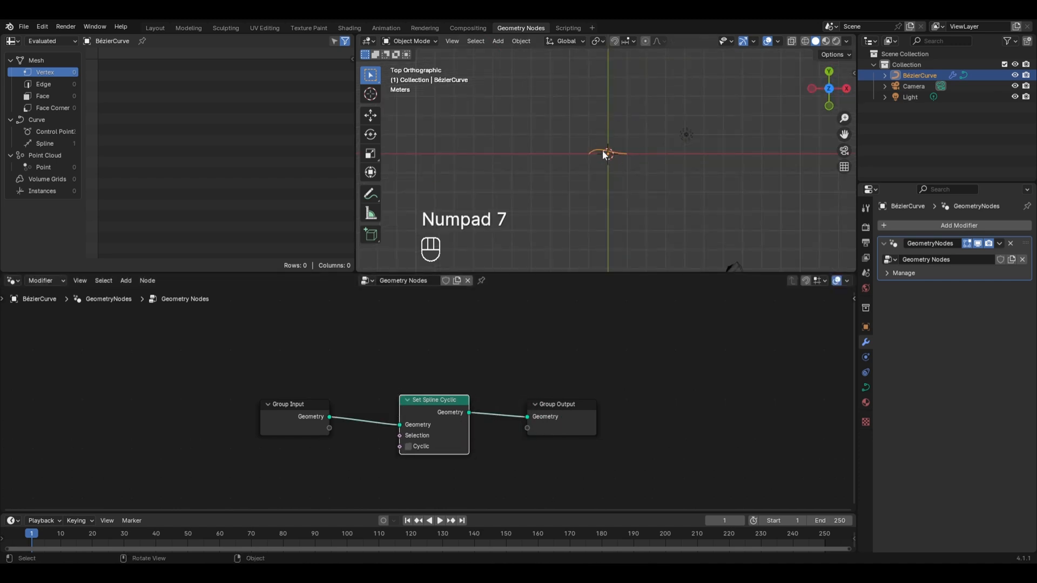
pyautogui.scroll(3, 664, 139)
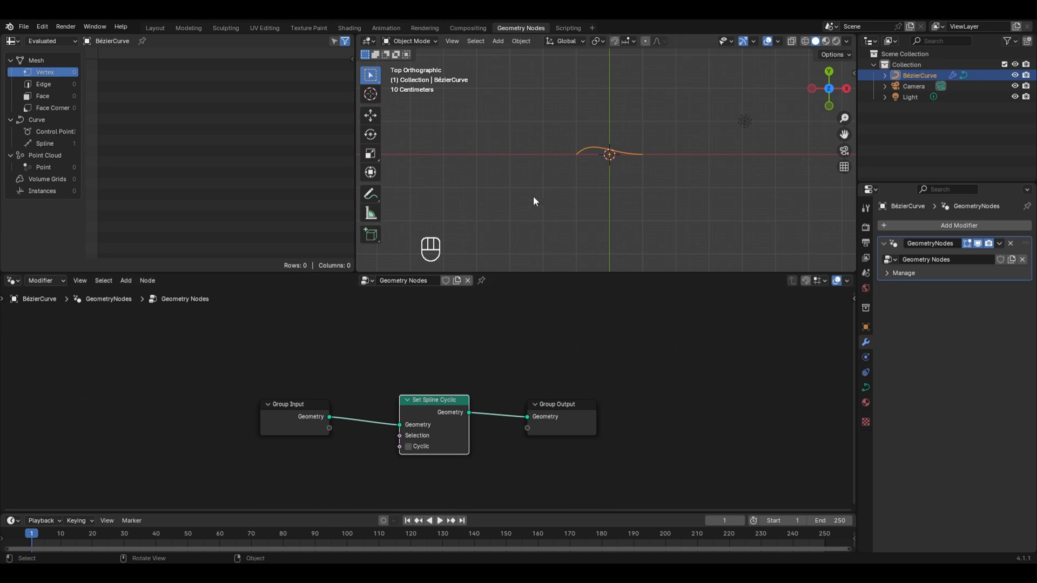
pyautogui.scroll(2, 642, 160)
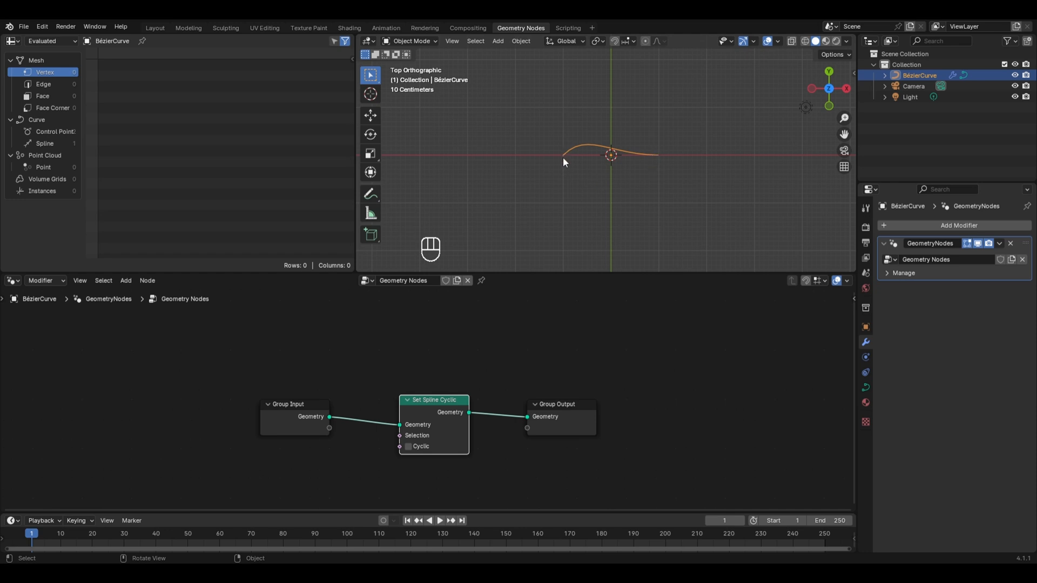
pyautogui.click(408, 446)
# Draw a second C-shaped spline freehand below the original curve in Edit Mode.
pyautogui.press('Tab')
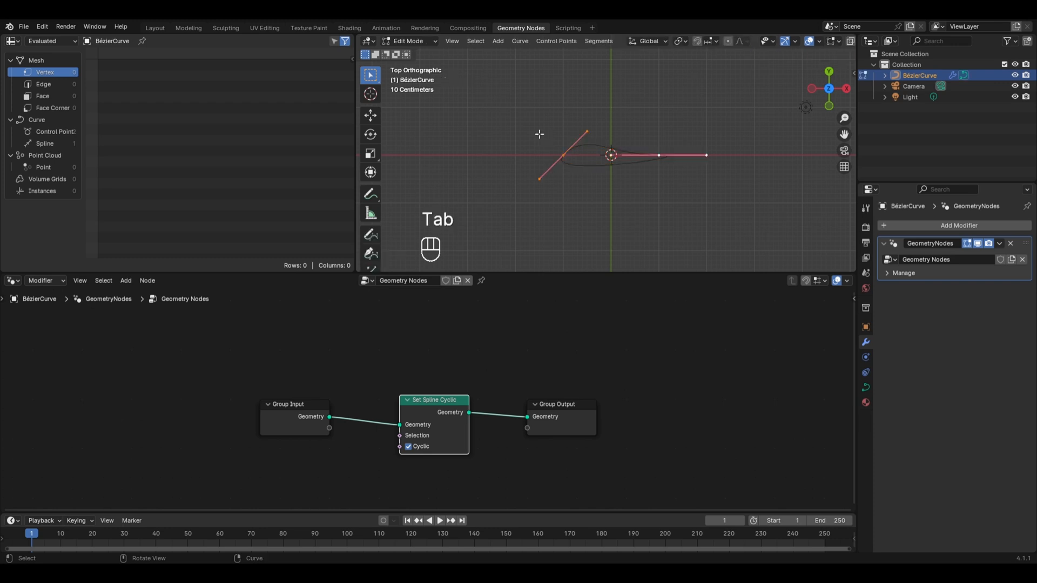
pyautogui.click(376, 239)
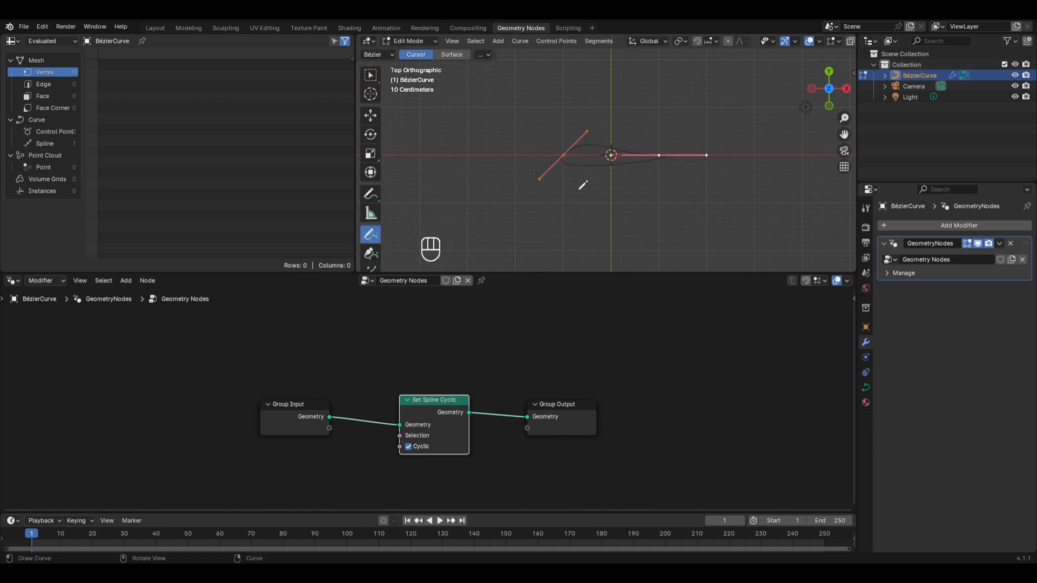
pyautogui.moveTo(583, 185)
pyautogui.mouseDown()
pyautogui.moveTo(544, 194)
pyautogui.moveTo(559, 246)
pyautogui.moveTo(591, 251)
pyautogui.mouseUp()
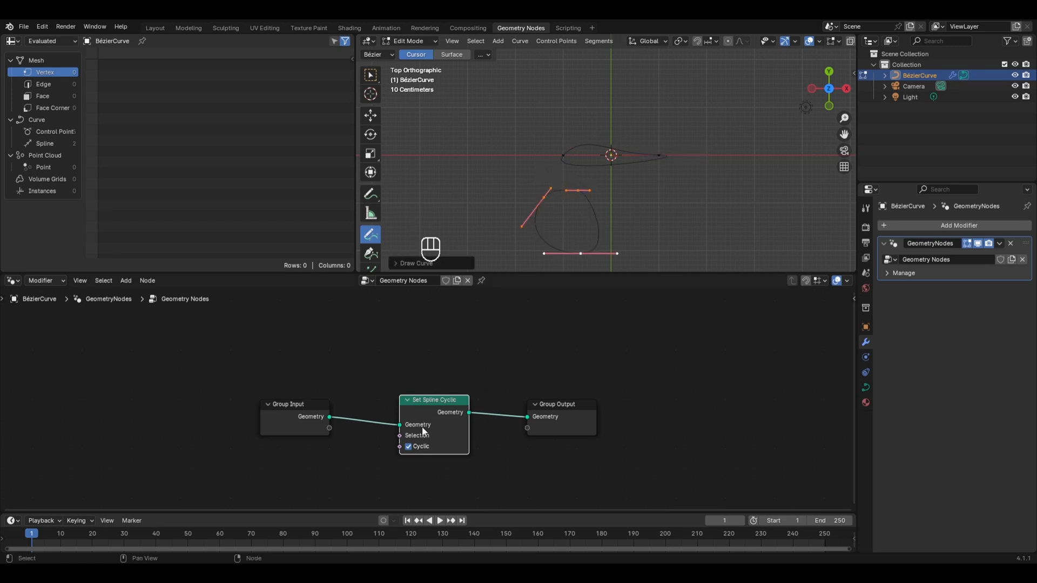
# Turn Cyclic off to compare the open splines in Object Mode, and turn it back on.
pyautogui.click(410, 447)
pyautogui.press('Tab')
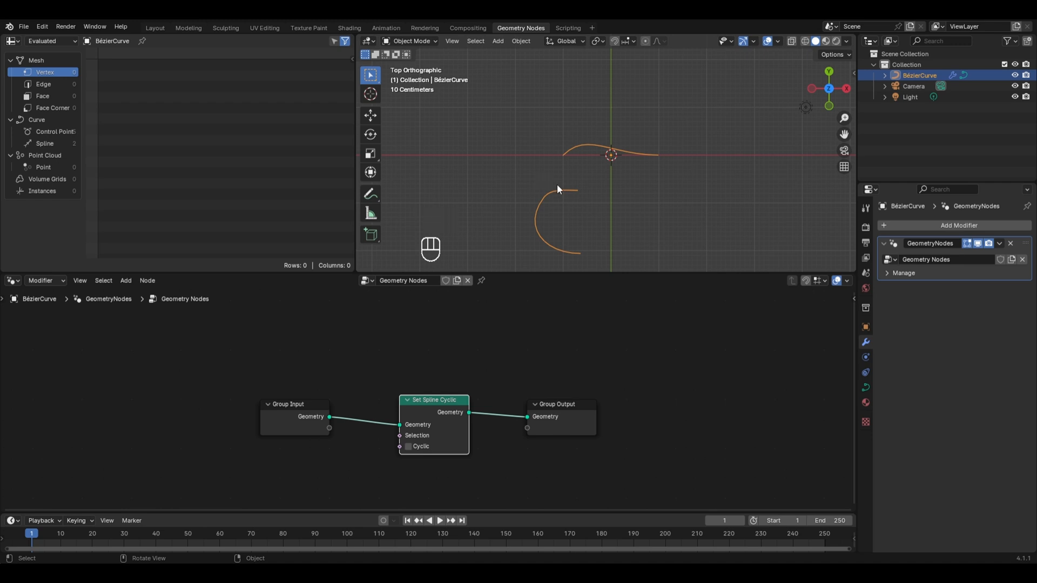
pyautogui.click(408, 447)
# Delete all segments of the curve and draw a single rounded loop freehand around the origin.
pyautogui.press('Tab')
pyautogui.press('a')
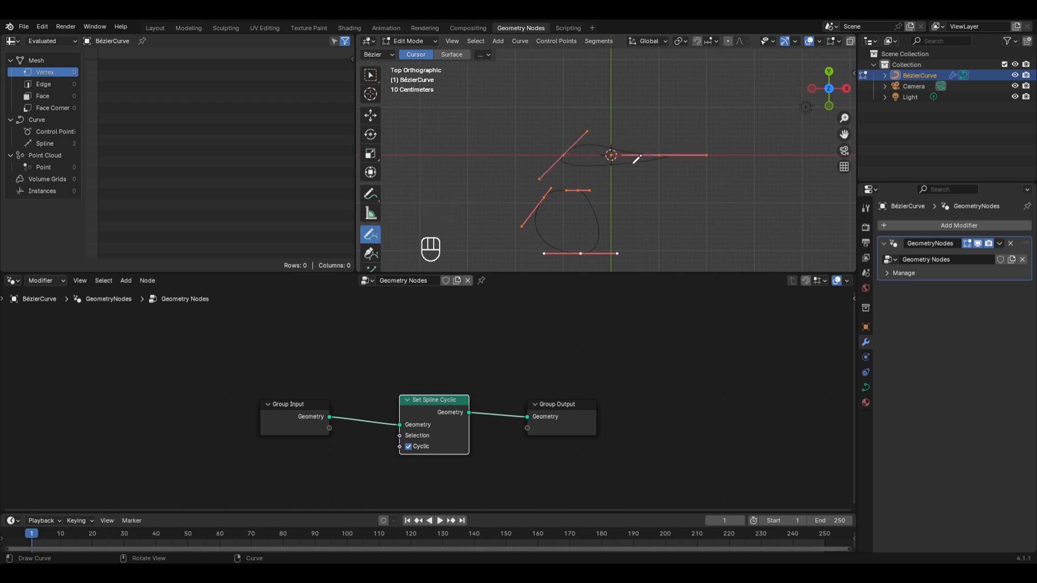
pyautogui.press('x')
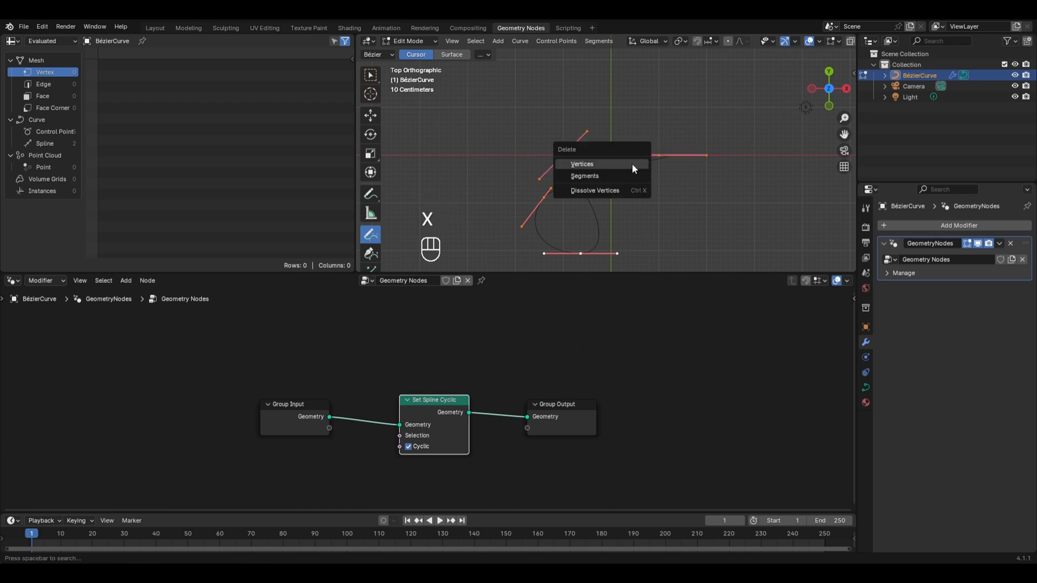
pyautogui.click(594, 176)
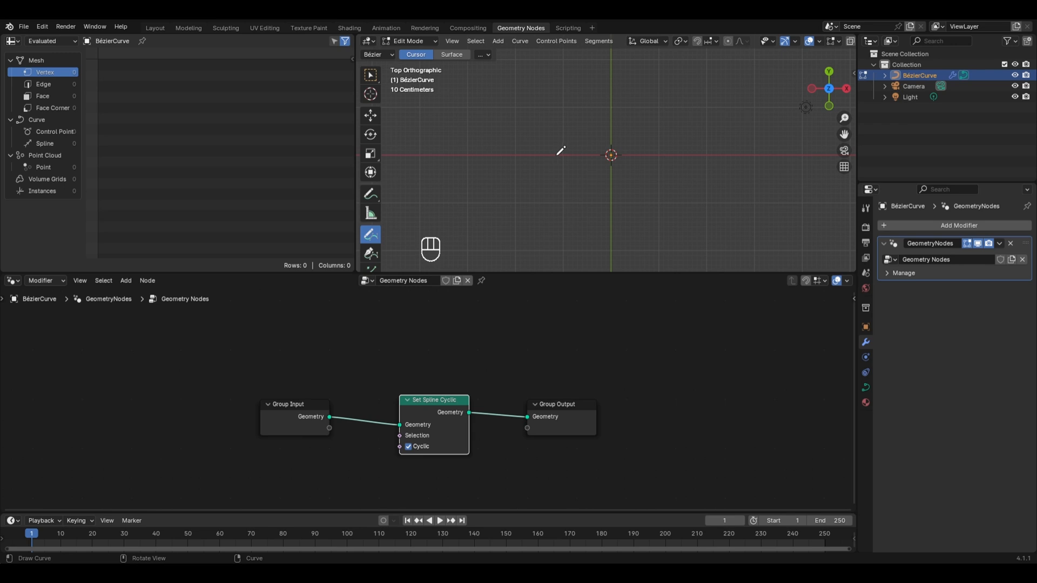
pyautogui.moveTo(561, 151)
pyautogui.mouseDown()
pyautogui.moveTo(597, 93)
pyautogui.moveTo(681, 120)
pyautogui.moveTo(682, 141)
pyautogui.mouseUp()
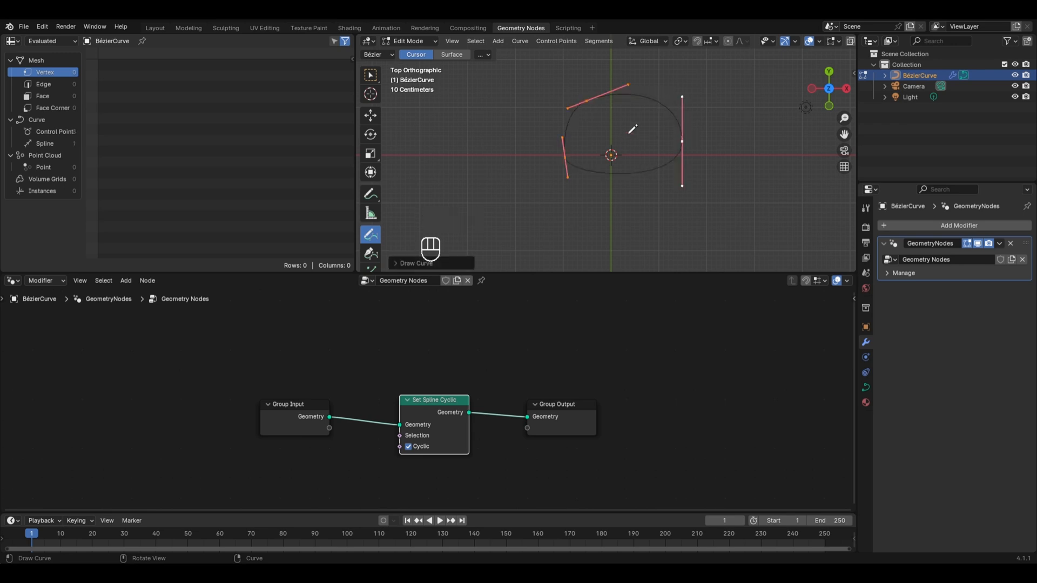
pyautogui.press('Tab')
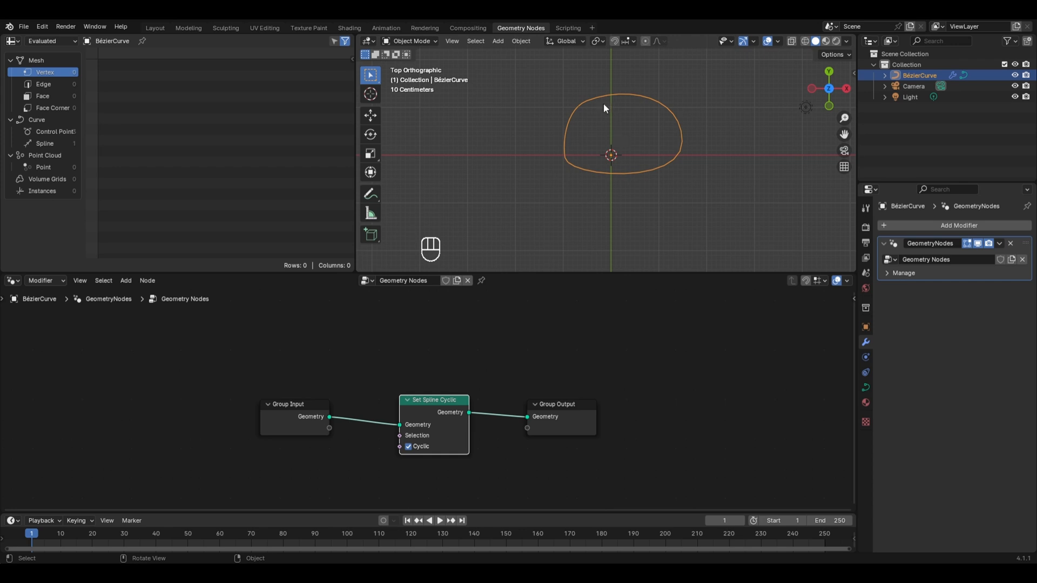
# Make room before the Group Output node and insert a Curve to Mesh node after Set Spline Cyclic.
pyautogui.moveTo(603, 104); pyautogui.dragTo(648, 131, button='middle')
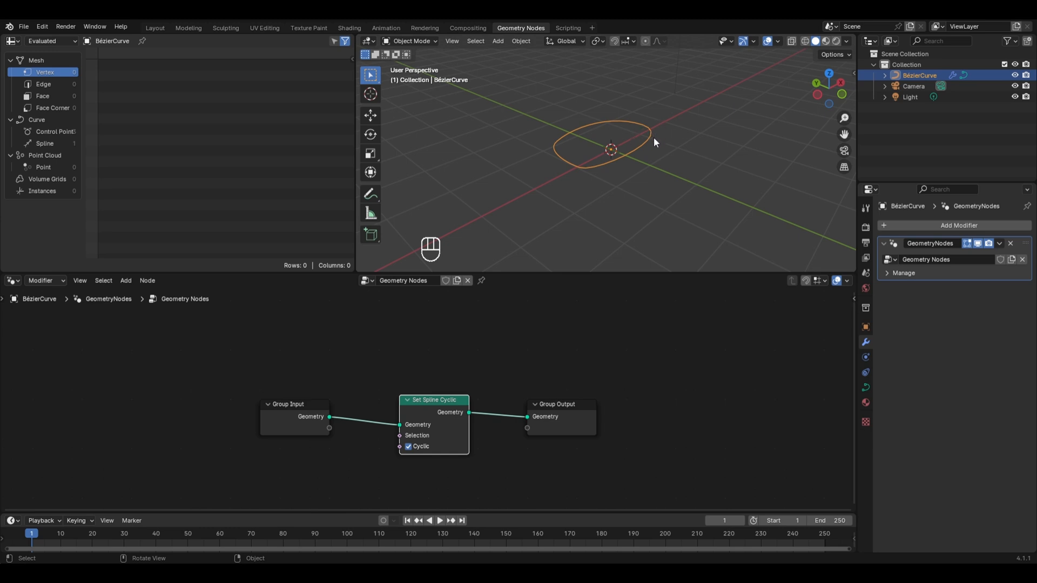
pyautogui.moveTo(593, 402); pyautogui.dragTo(742, 388)
pyautogui.hotkey('shift', 'a')
pyautogui.moveTo(560, 374)
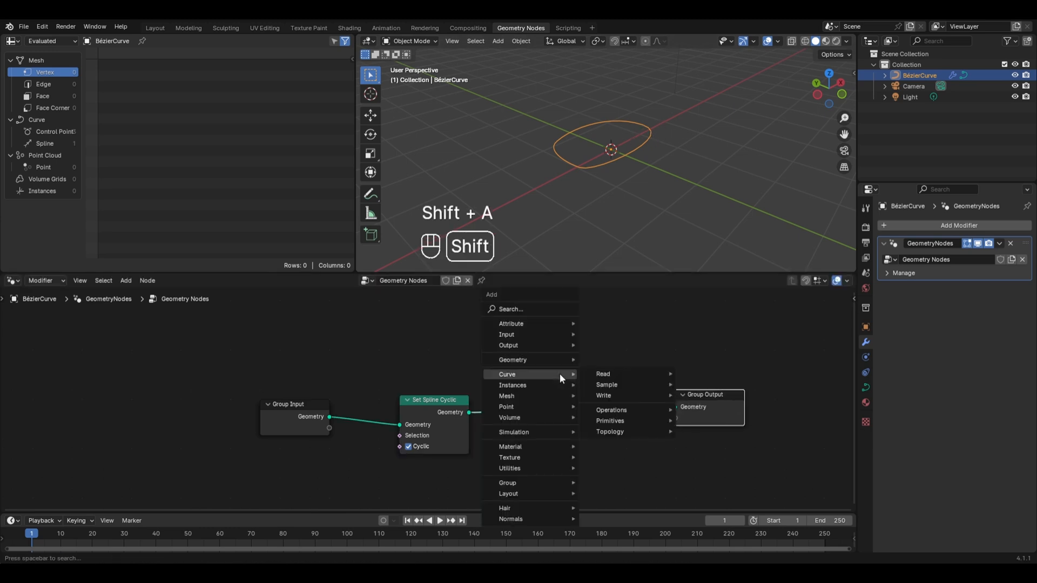
pyautogui.moveTo(624, 413)
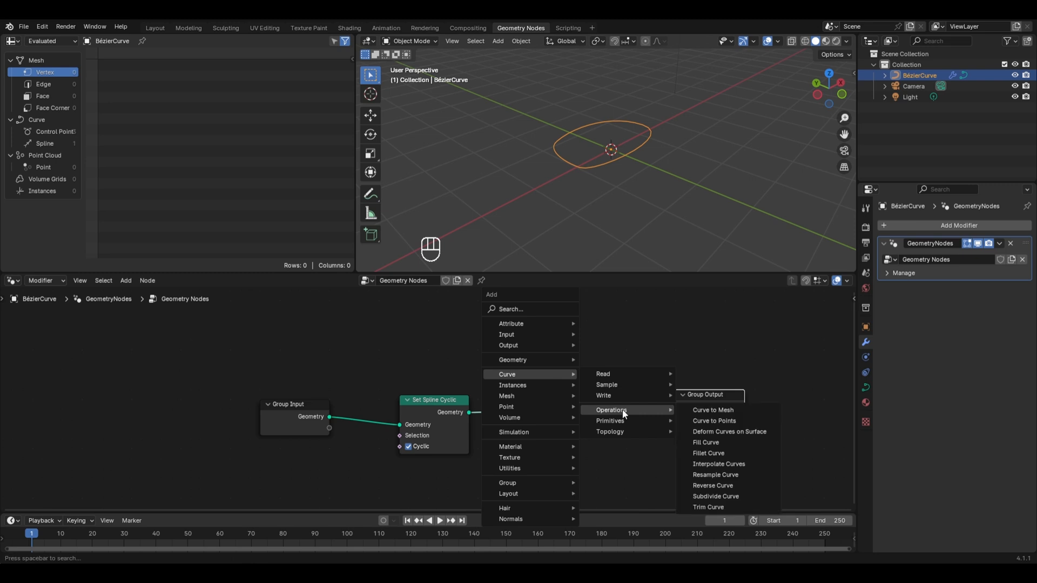
pyautogui.click(700, 409)
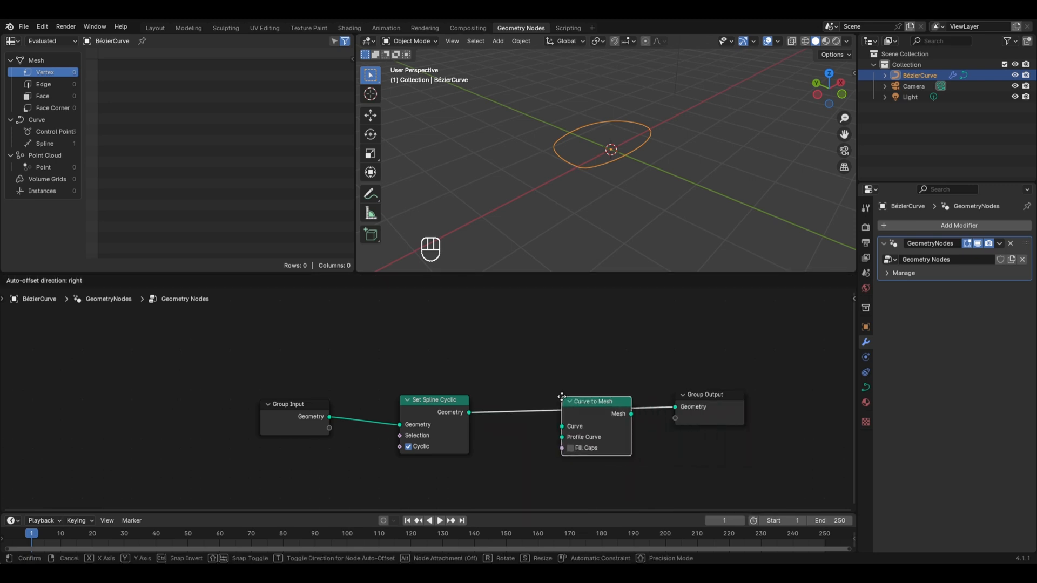
pyautogui.click(561, 397)
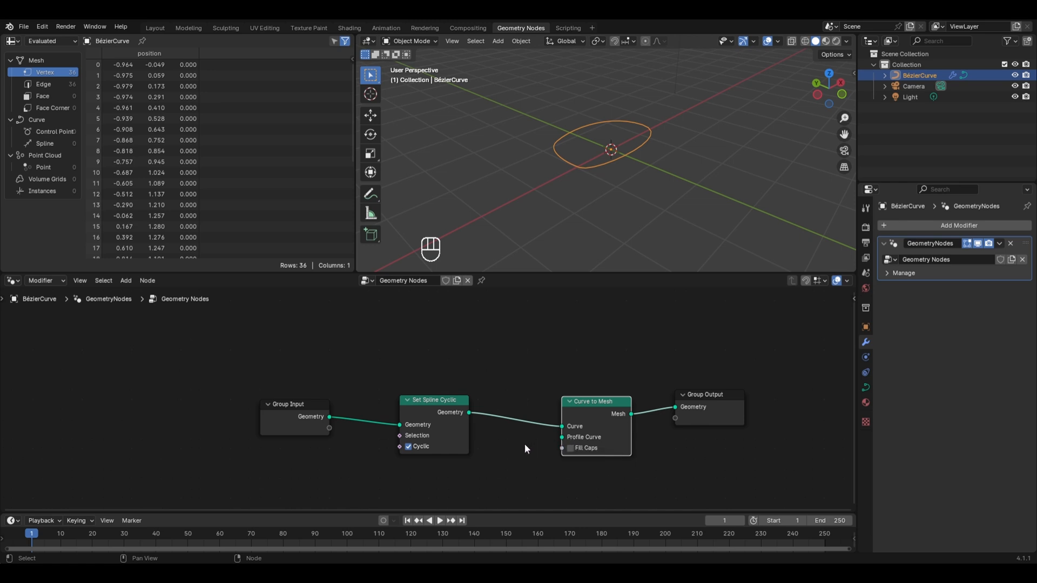
# Add a Curve Circle node and connect its Curve output to the Profile Curve input of Curve to Mesh.
pyautogui.hotkey('shift', 'a')
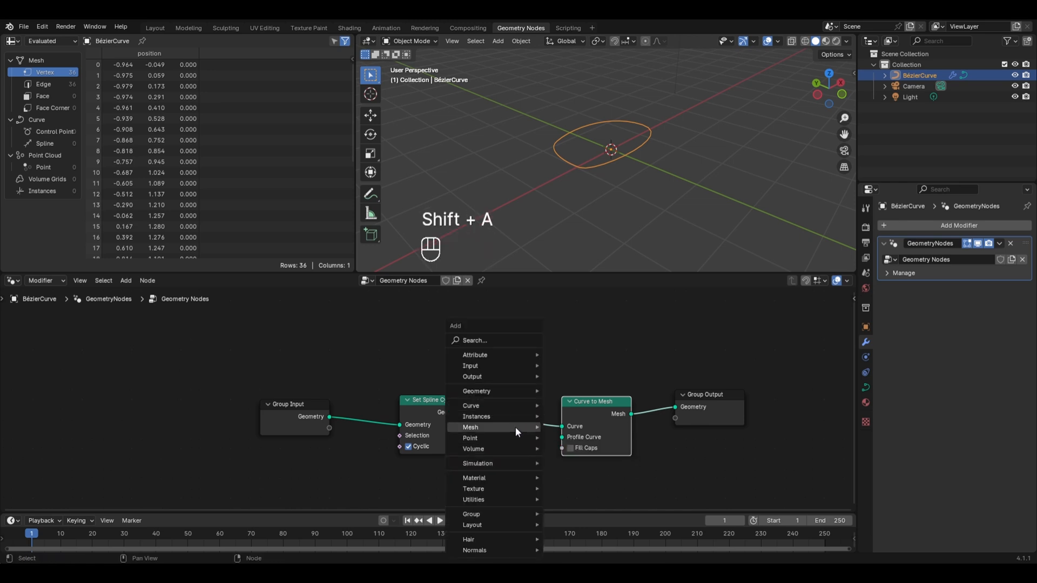
pyautogui.moveTo(509, 406)
pyautogui.moveTo(617, 453)
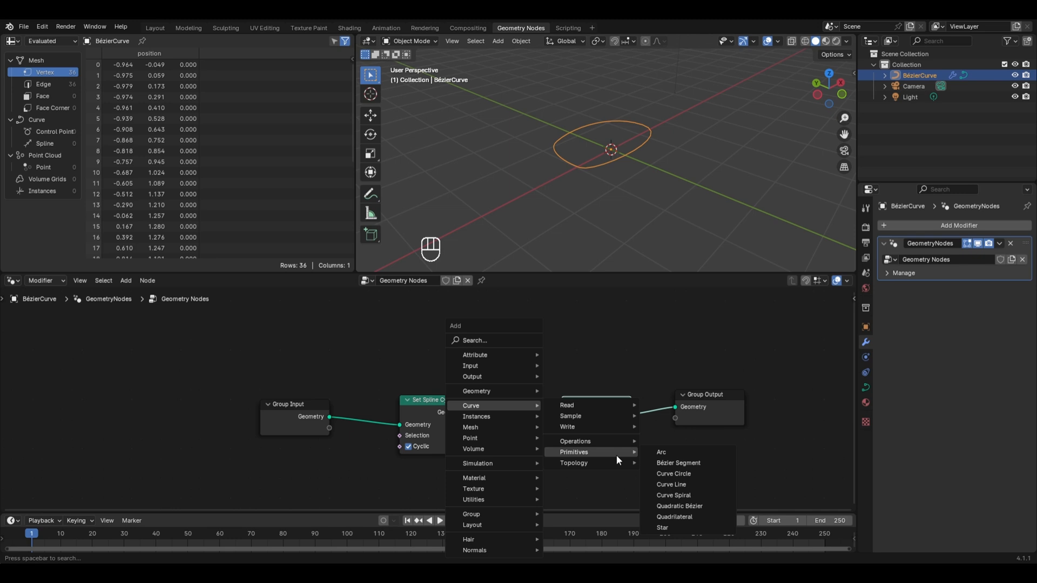
pyautogui.click(683, 472)
pyautogui.click(461, 446)
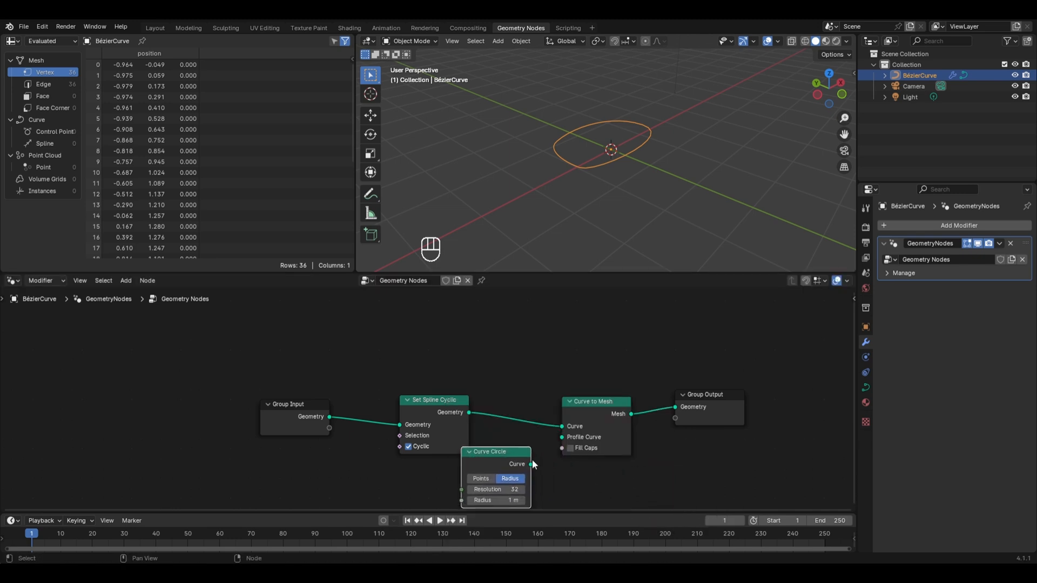
pyautogui.moveTo(530, 464); pyautogui.dragTo(561, 437)
# Reduce the Curve Circle radius to 0.6 m.
pyautogui.moveTo(617, 137); pyautogui.dragTo(635, 113, button='middle')
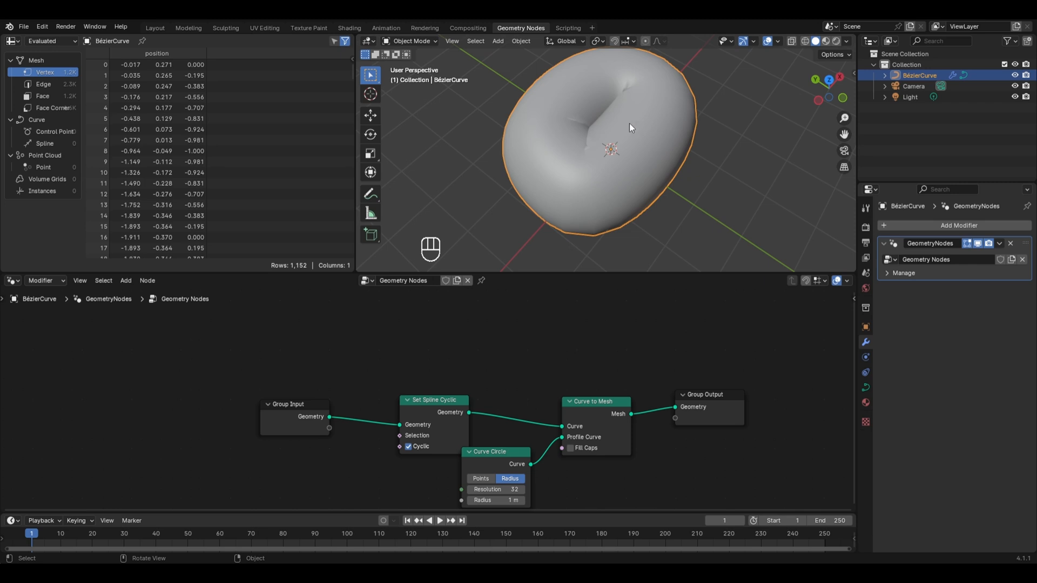
pyautogui.keyDown('shift'); pyautogui.scroll(-4, 523, 313); pyautogui.keyUp('shift')
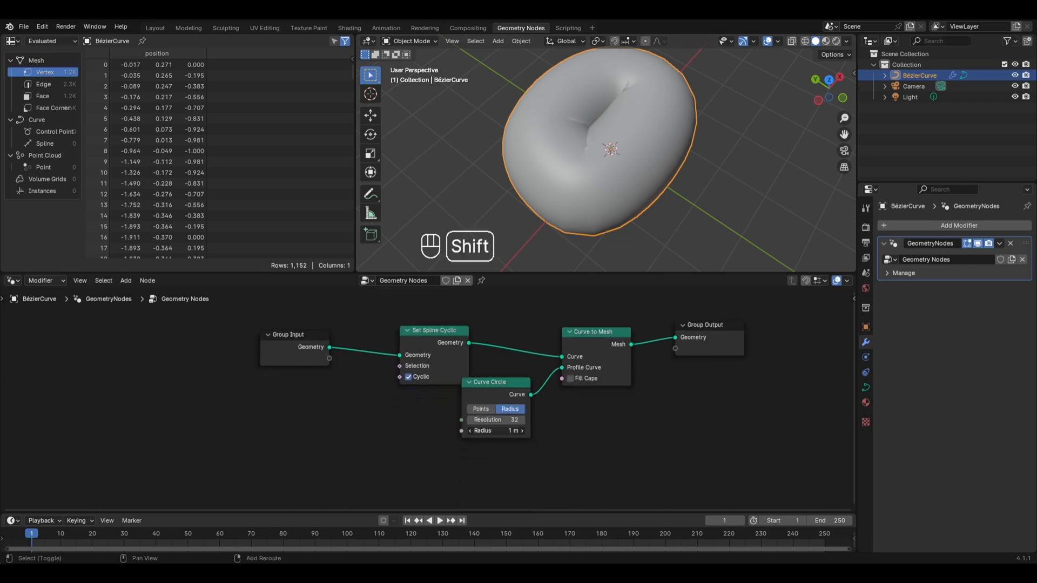
pyautogui.keyDown('shift'); pyautogui.moveTo(496, 431); pyautogui.dragTo(471, 431); pyautogui.keyUp('shift')
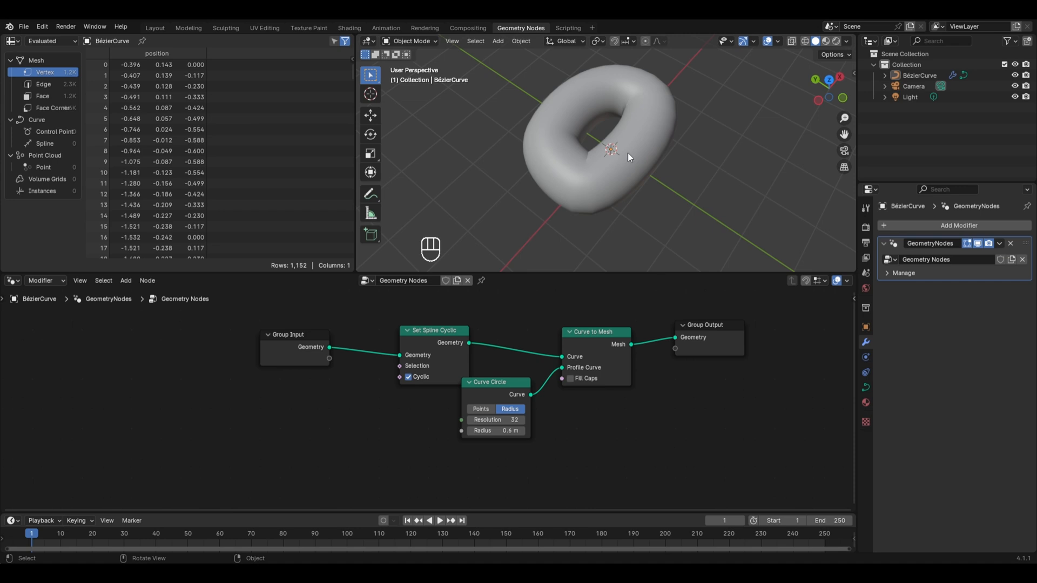
# Scale the selected control points of the curve up slightly along the global Y axis in Edit Mode.
pyautogui.click(610, 82)
pyautogui.press('Tab')
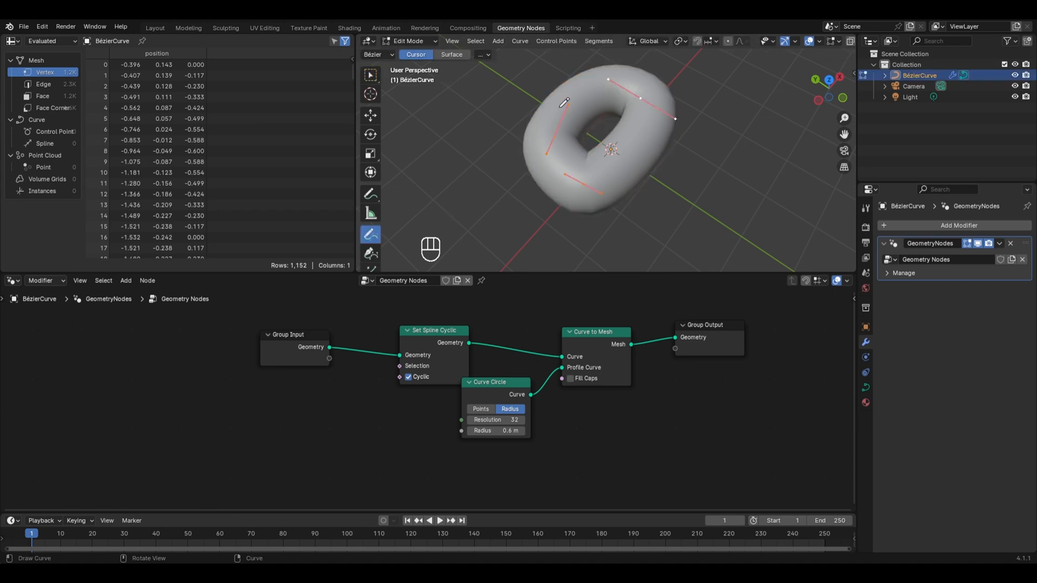
pyautogui.press('s')
pyautogui.press('y')
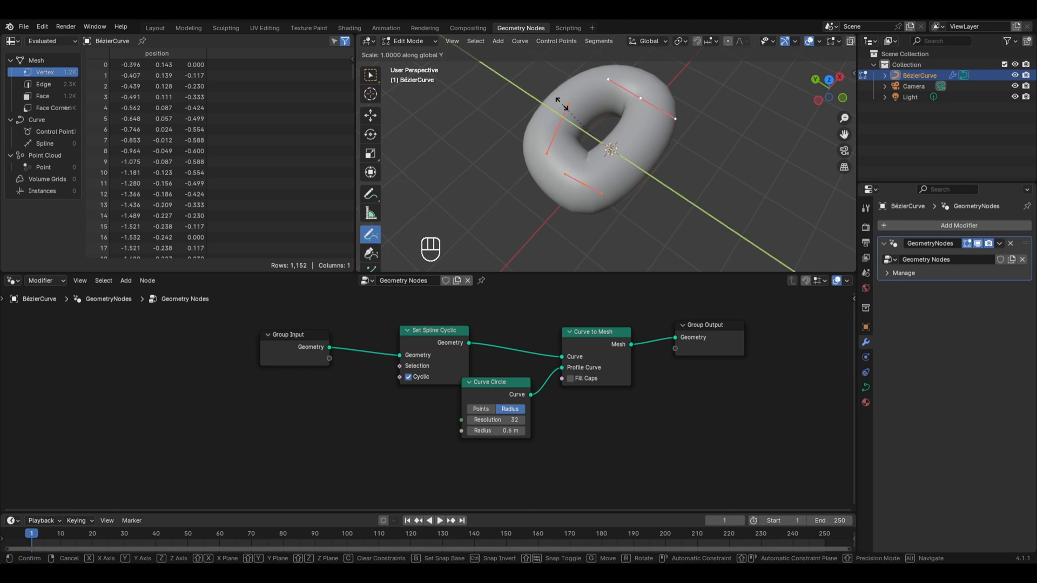
pyautogui.click(554, 100)
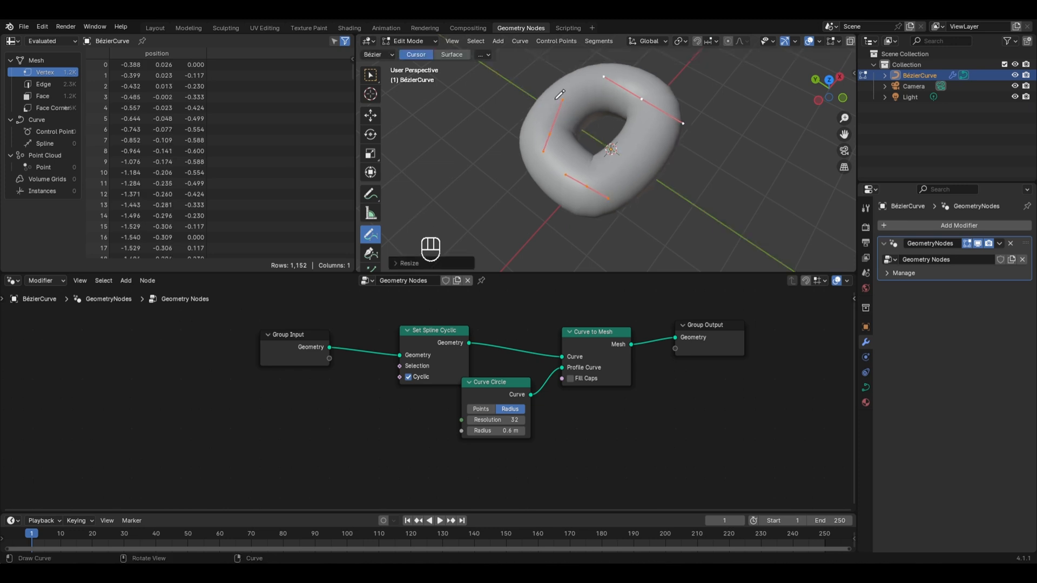
pyautogui.press('Tab')
# Set the Curve Circle radius to 0.76 m.
pyautogui.keyDown('shift'); pyautogui.moveTo(506, 432); pyautogui.dragTo(568, 432); pyautogui.keyUp('shift')
pyautogui.moveTo(680, 227); pyautogui.dragTo(533, 140, button='middle')
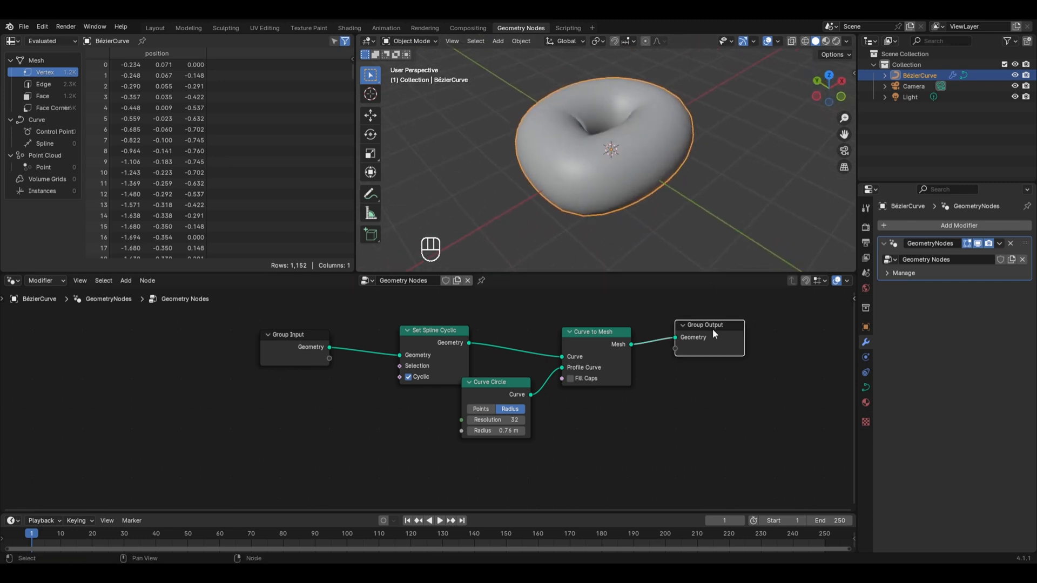
# Insert an Extrude Mesh node between Curve to Mesh and Group Output, with Individual turned off.
pyautogui.moveTo(711, 328); pyautogui.dragTo(799, 332)
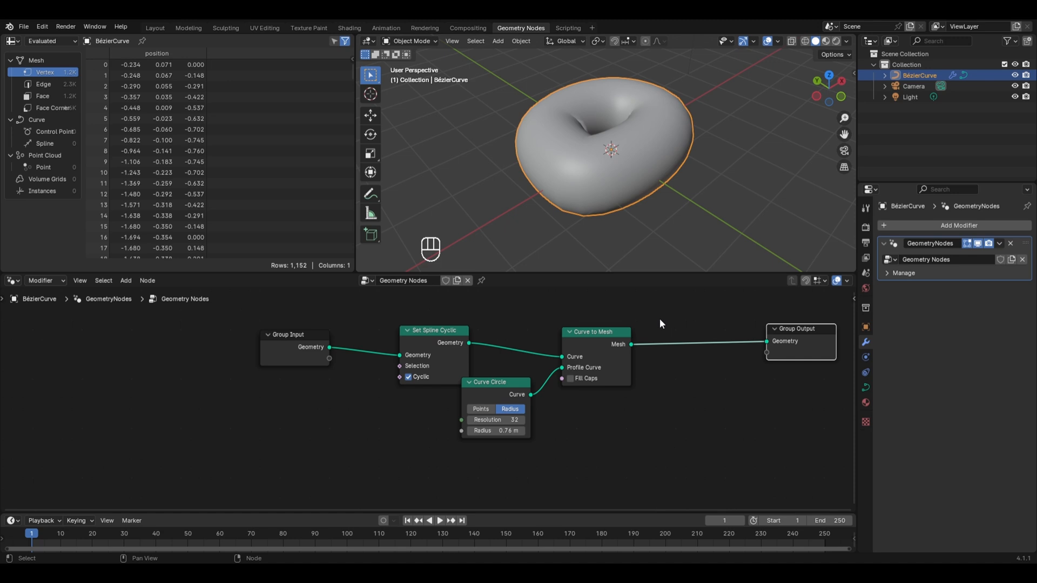
pyautogui.hotkey('shift', 'a')
pyautogui.moveTo(637, 341)
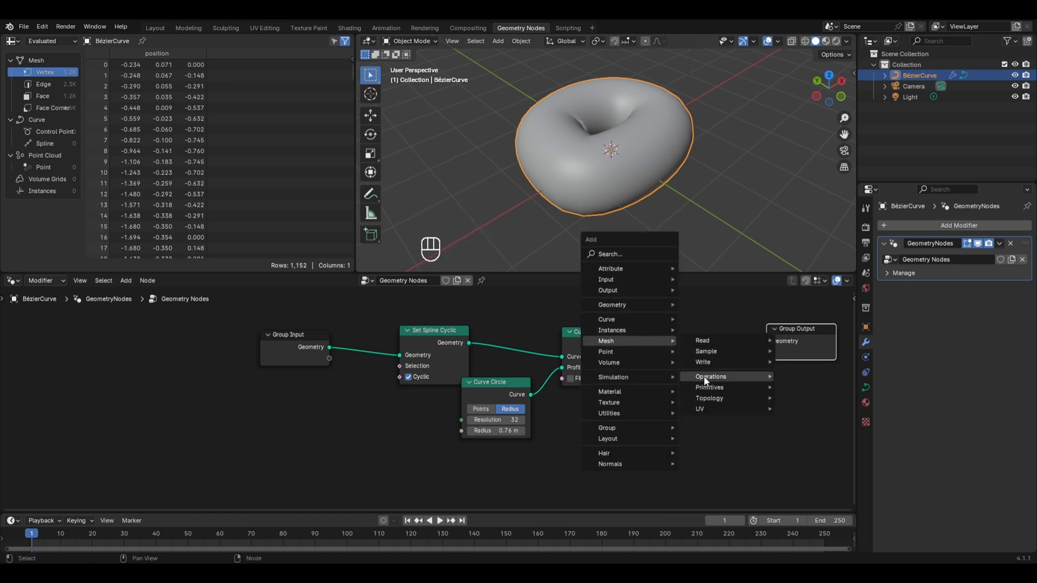
pyautogui.moveTo(770, 374)
pyautogui.click(811, 409)
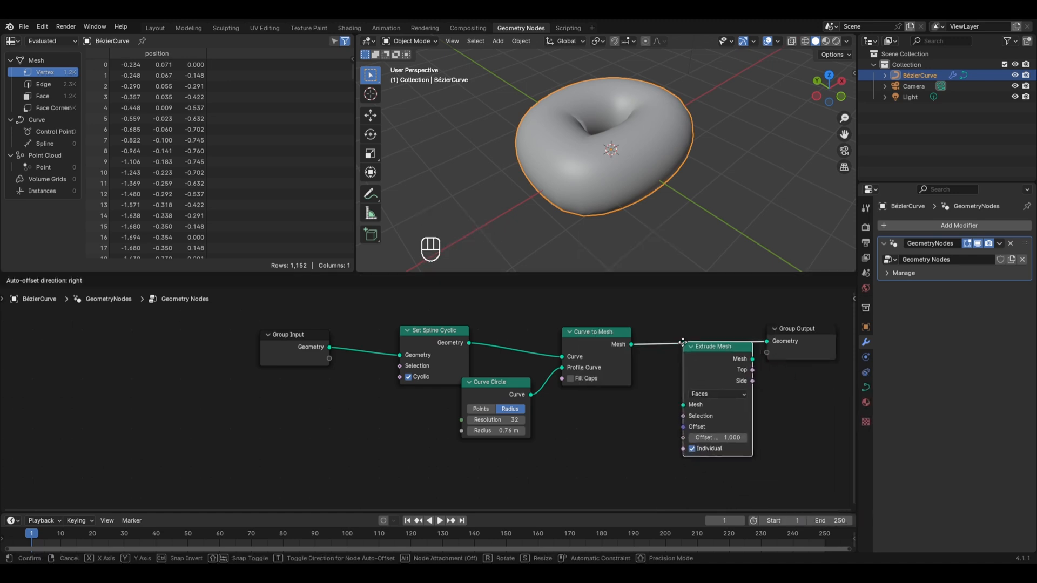
pyautogui.click(657, 436)
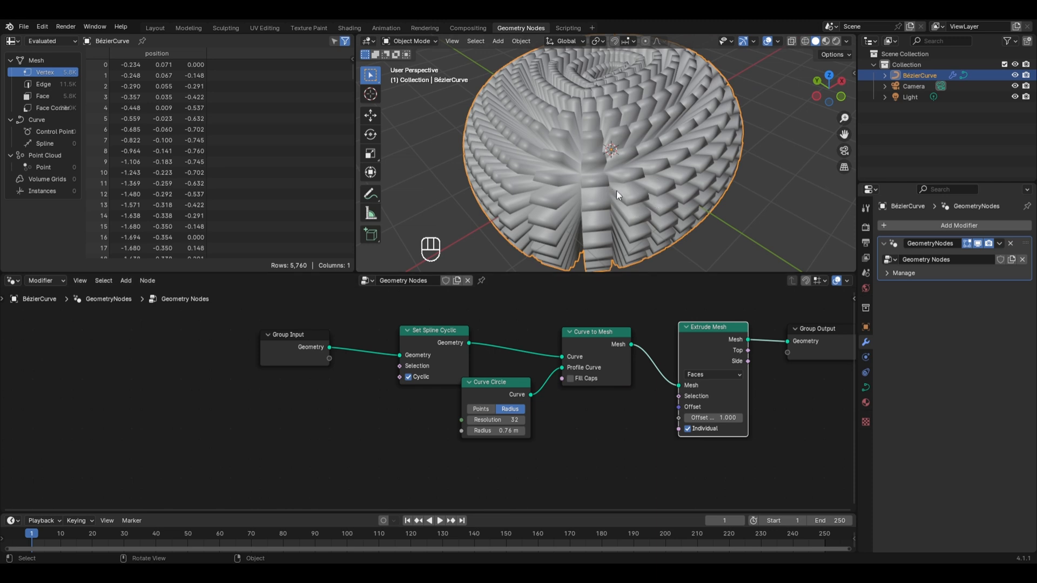
pyautogui.click(687, 428)
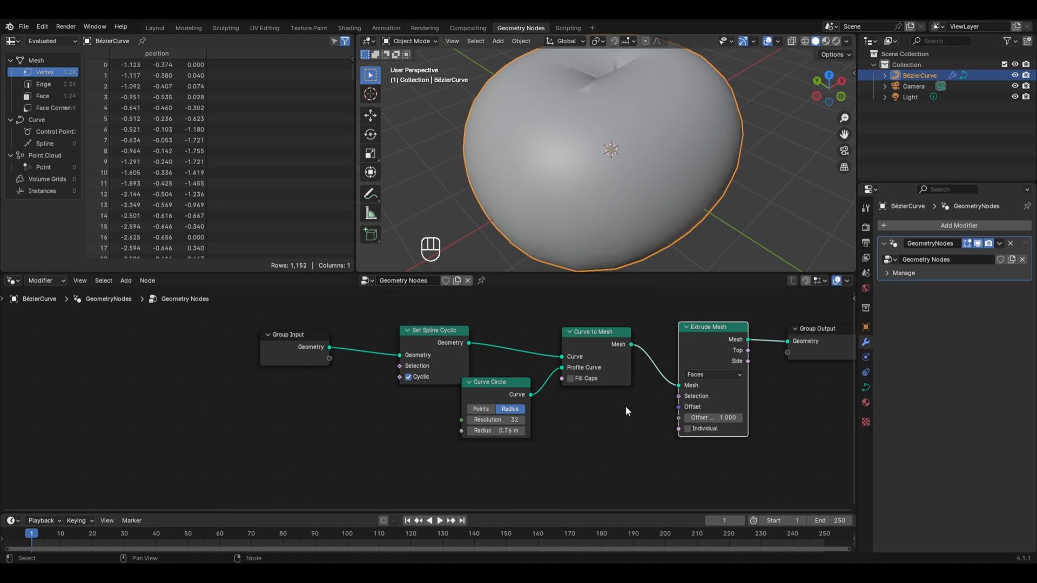
# Add a Compare node below Curve to Mesh and set its data type to Vector and its operation to Equal.
pyautogui.hotkey('shift', 'a')
pyautogui.moveTo(594, 479)
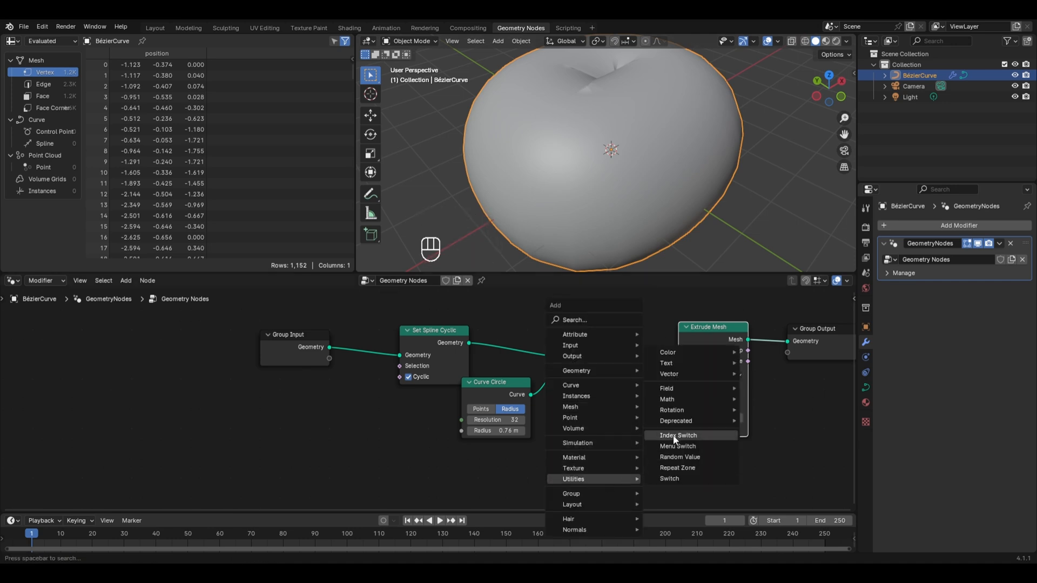
pyautogui.moveTo(672, 399)
pyautogui.click(762, 418)
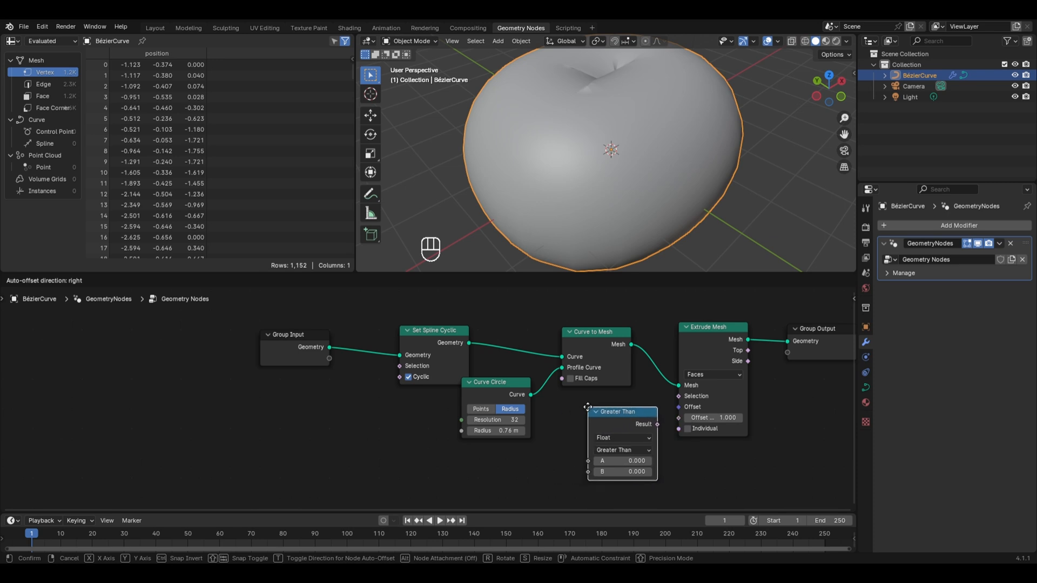
pyautogui.click(587, 408)
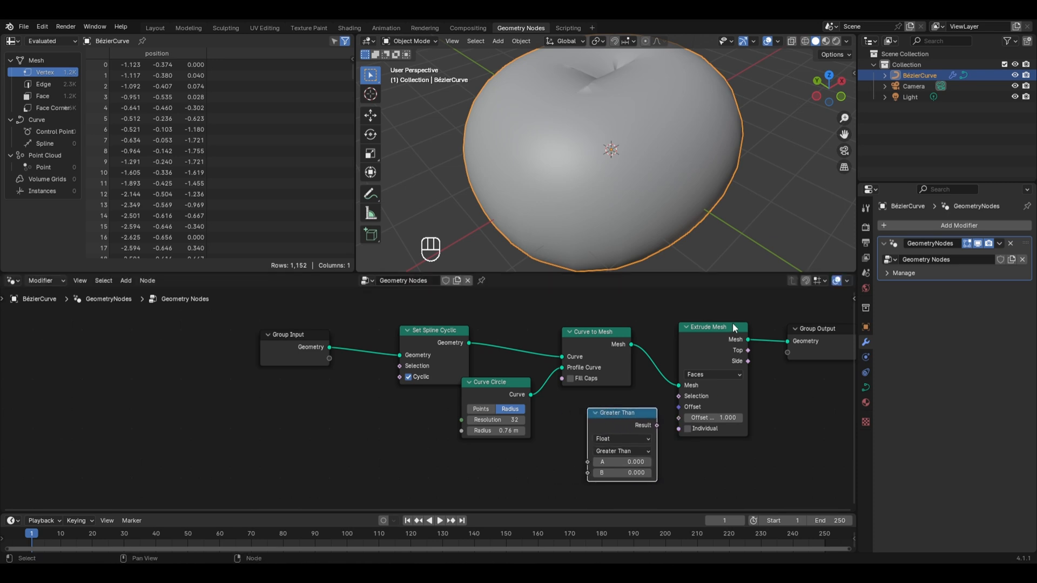
pyautogui.moveTo(702, 194); pyautogui.dragTo(684, 115, button='middle')
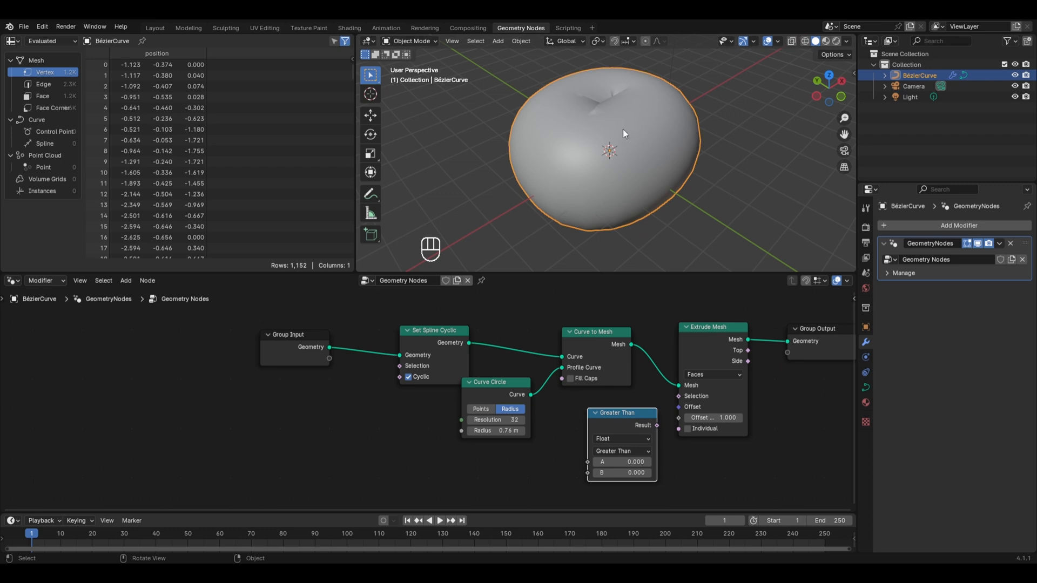
pyautogui.scroll(-3, 623, 129)
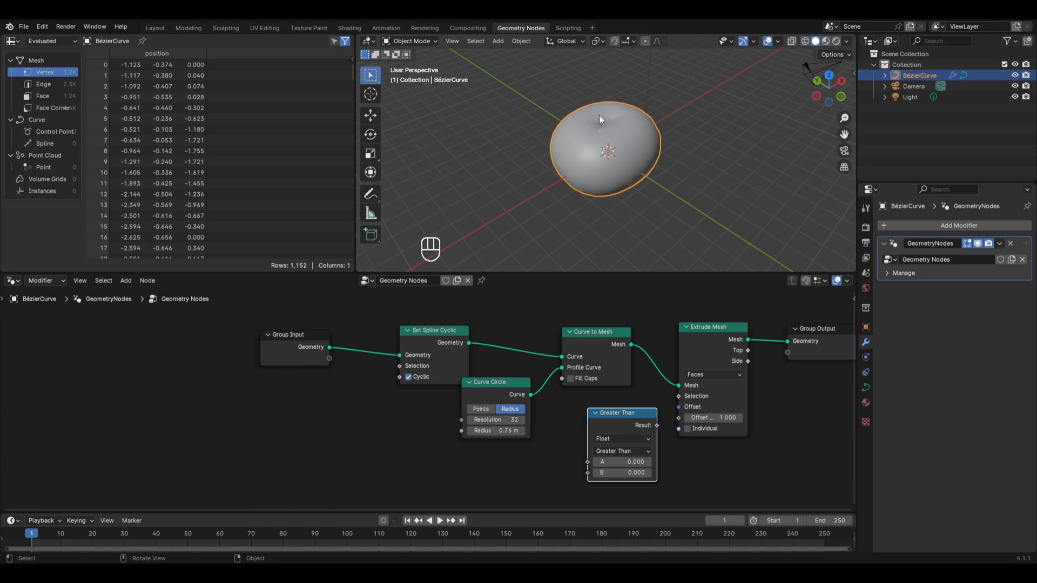
pyautogui.click(640, 439)
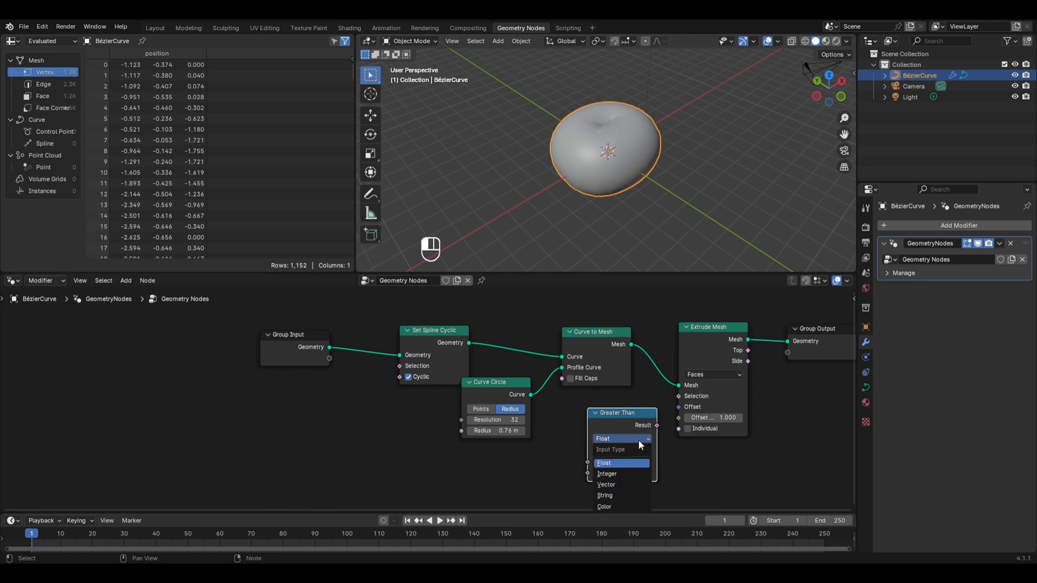
pyautogui.click(613, 484)
pyautogui.click(621, 464)
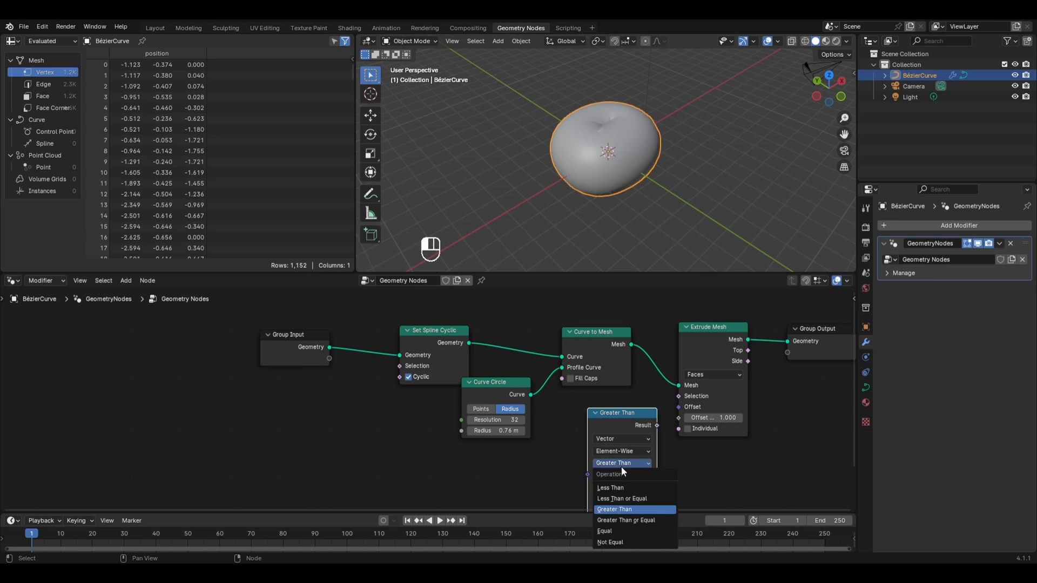
pyautogui.click(604, 531)
# Add a Normal node and connect its output to the A input of the Equal node.
pyautogui.moveTo(605, 467); pyautogui.dragTo(593, 413, button='middle')
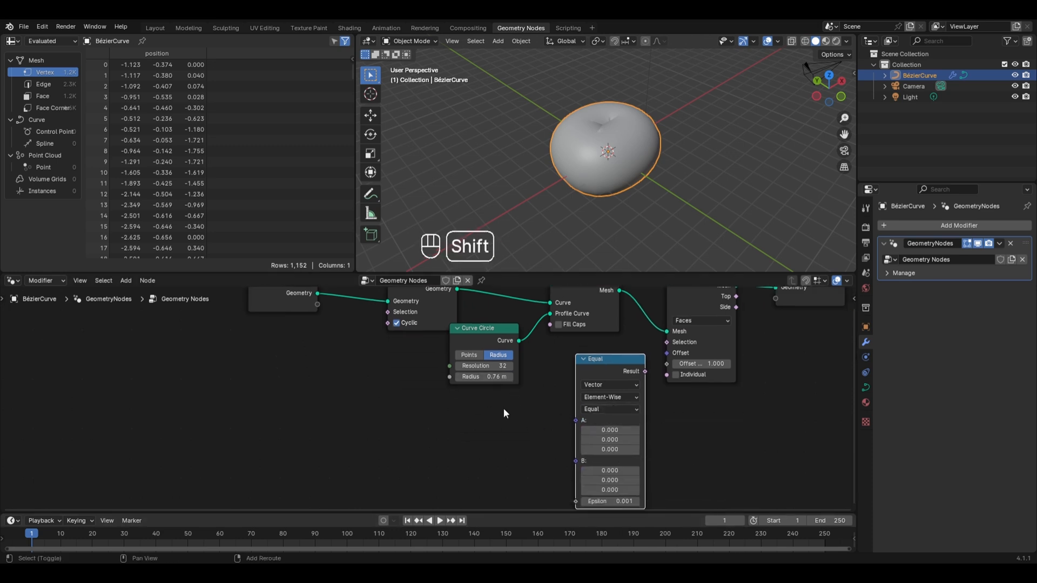
pyautogui.hotkey('shift', 'a')
pyautogui.moveTo(501, 300)
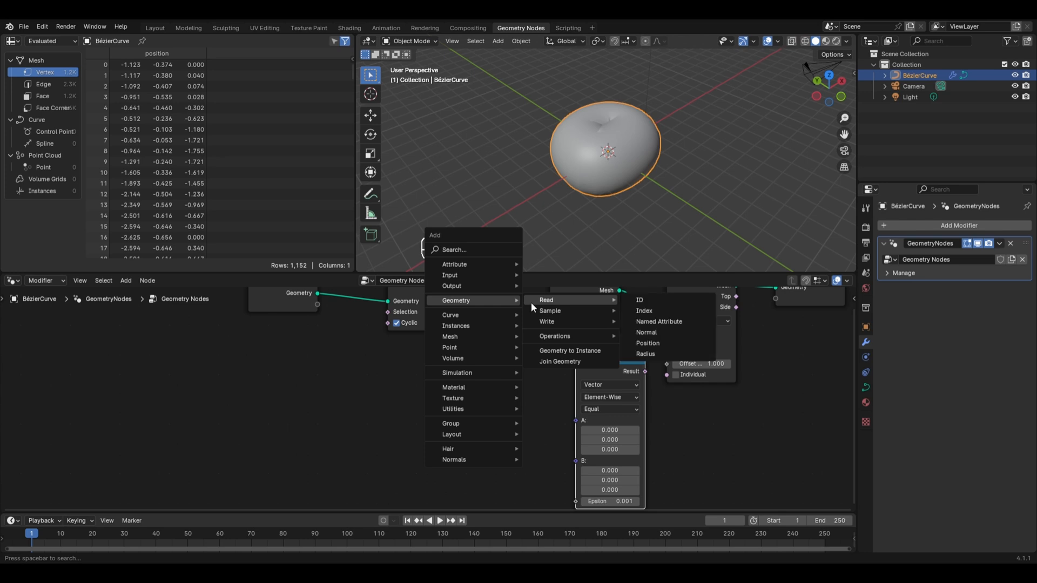
pyautogui.click(660, 330)
pyautogui.click(468, 409)
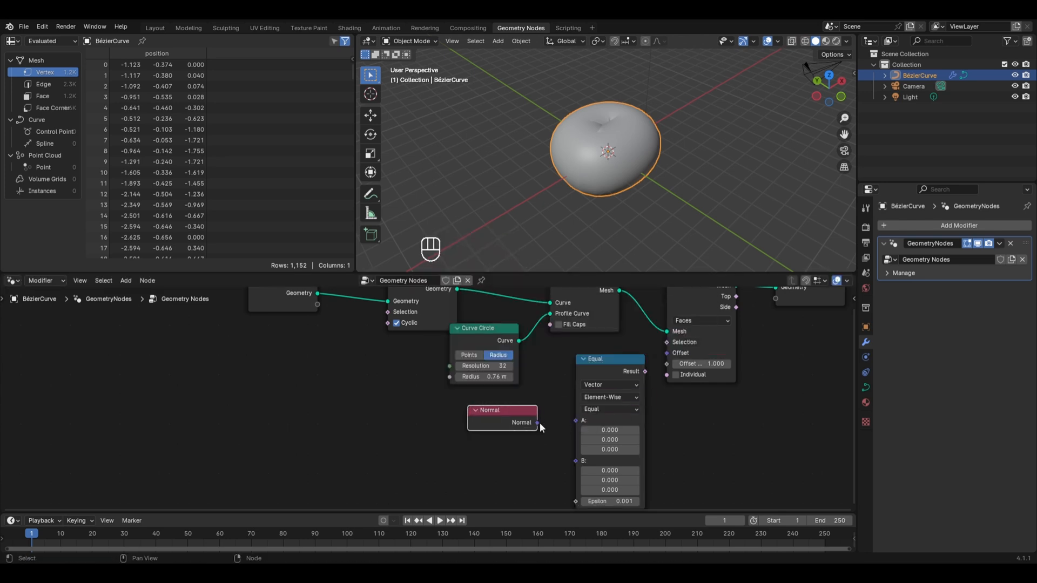
pyautogui.moveTo(539, 423); pyautogui.dragTo(570, 424)
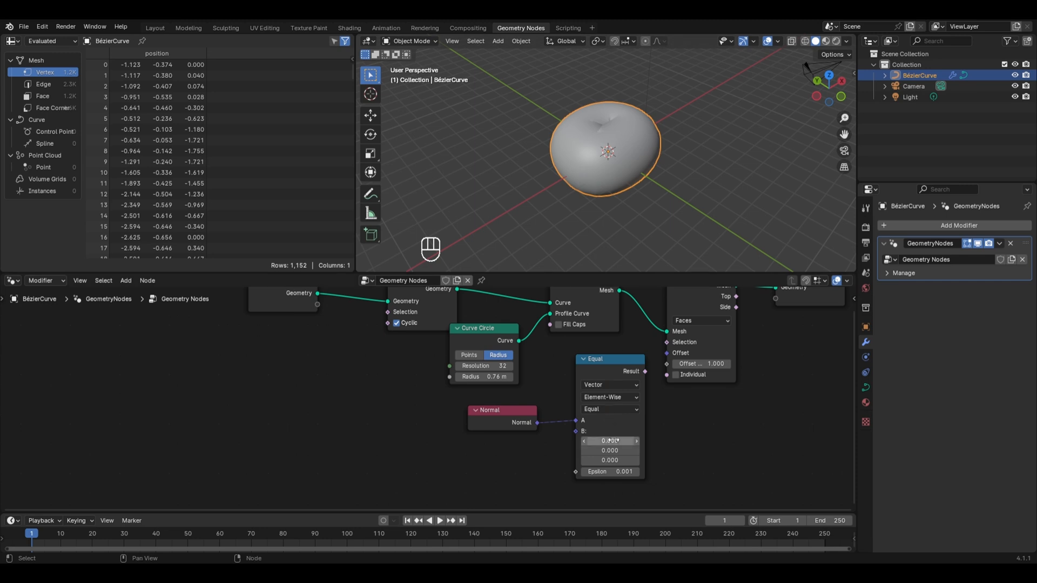
# Set the Z component of the Equal node's B vector to 1 and connect Result to Extrude Mesh's Selection.
pyautogui.click(610, 460)
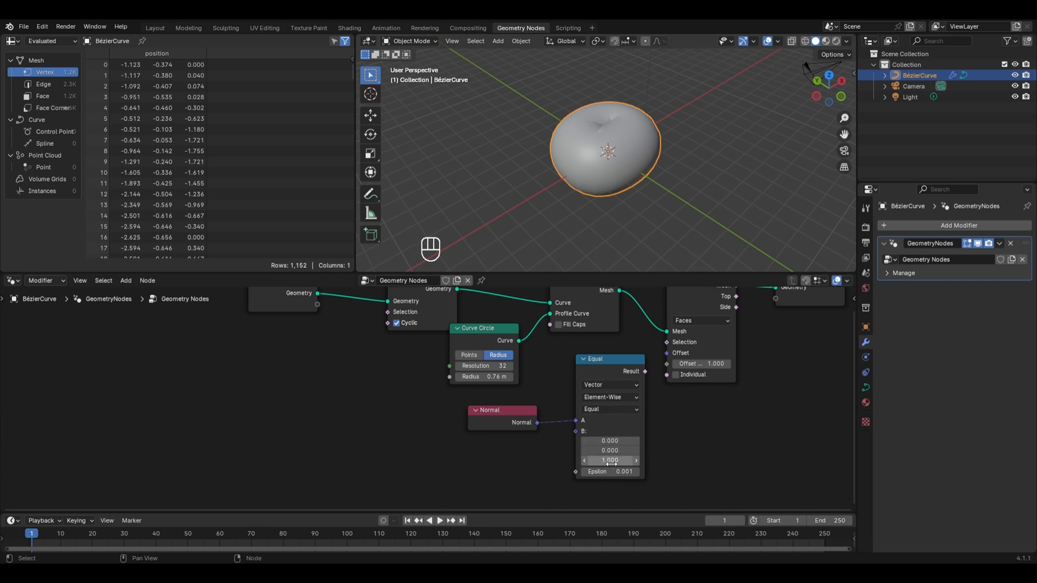
pyautogui.write('1')
pyautogui.press('Return')
pyautogui.moveTo(645, 371); pyautogui.dragTo(666, 342)
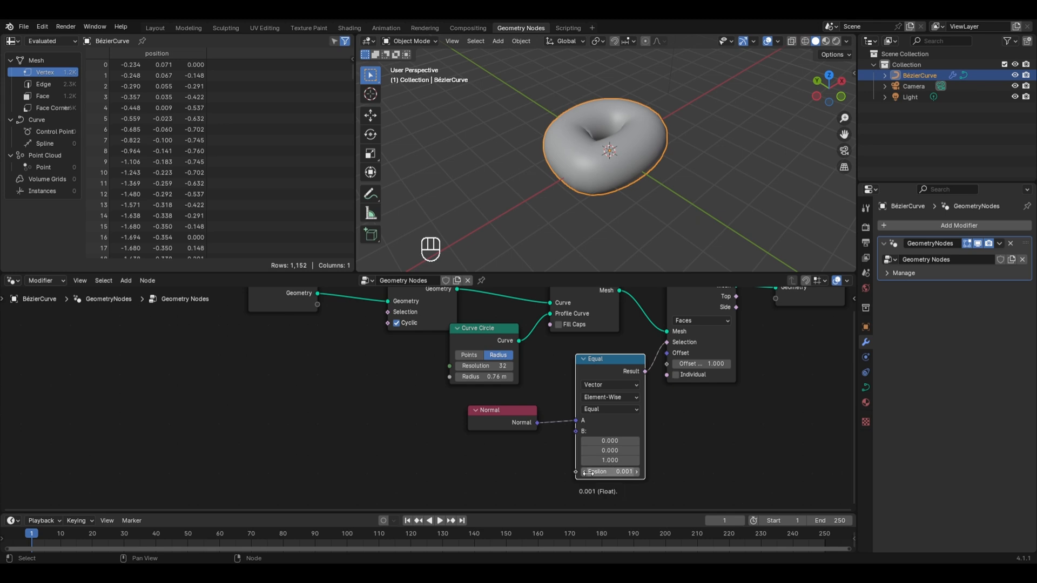
# Raise the Equal node's Epsilon to 0.331 to widen the face selection being extruded.
pyautogui.press('shift')
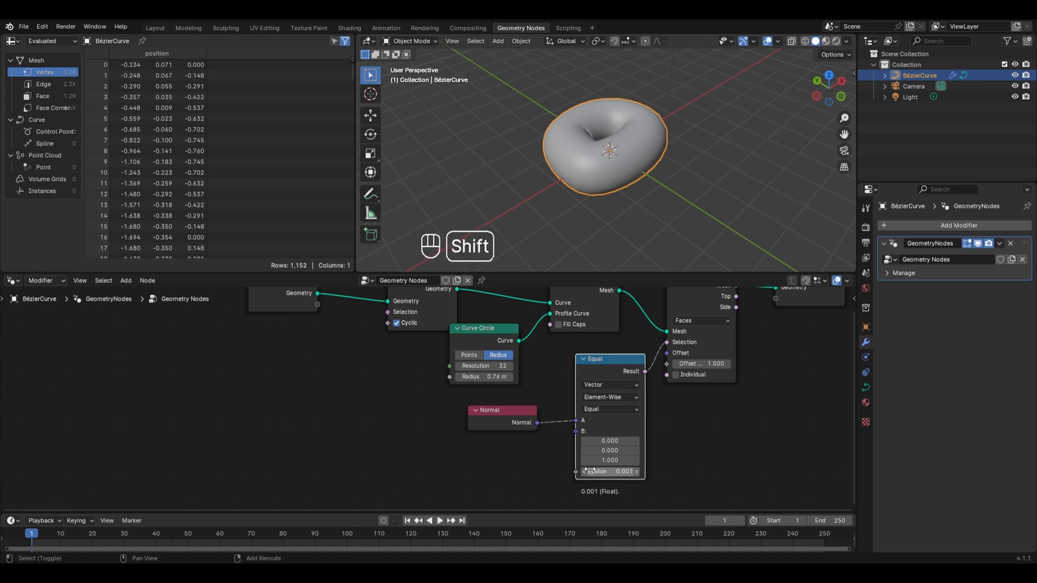
pyautogui.keyDown('shift'); pyautogui.moveTo(610, 471); pyautogui.dragTo(632, 472); pyautogui.keyUp('shift')
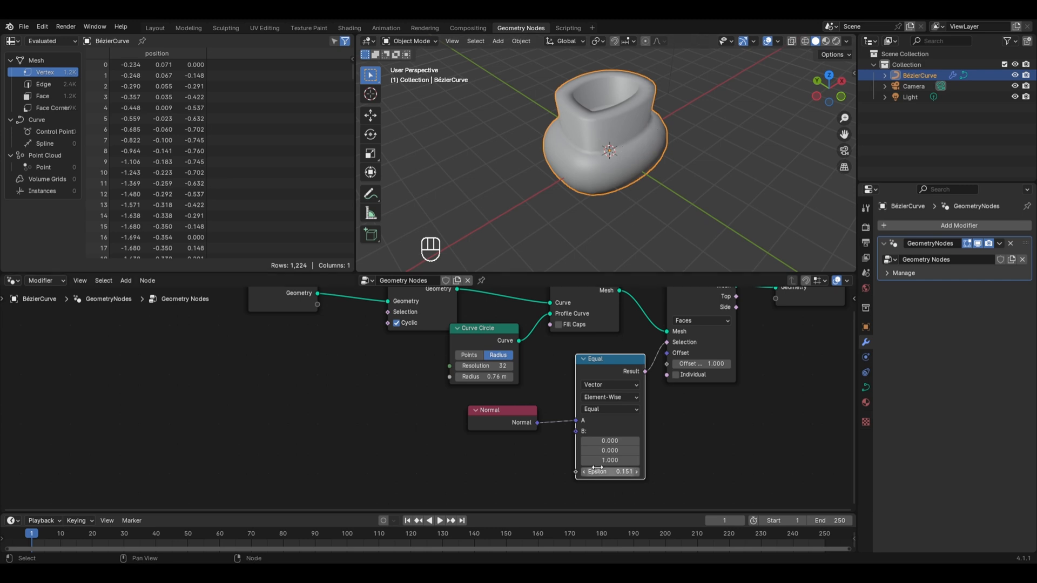
pyautogui.press('shift')
pyautogui.keyDown('shift'); pyautogui.moveTo(593, 471); pyautogui.dragTo(623, 471); pyautogui.keyUp('shift')
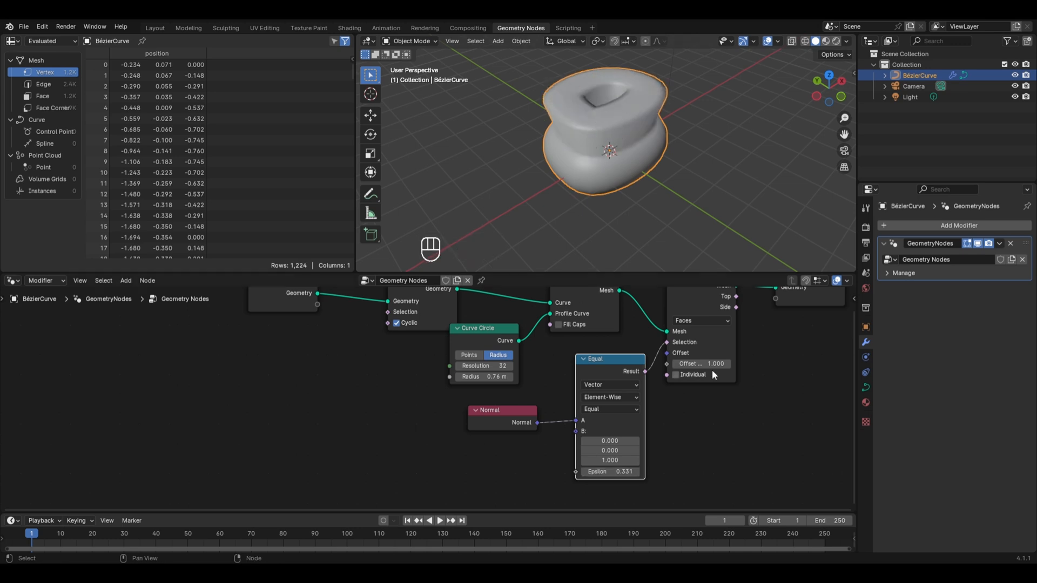
# Reduce the Extrude Mesh offset scale to 0.300 and raise the Equal node's Epsilon to 0.580.
pyautogui.moveTo(702, 363); pyautogui.dragTo(664, 363)
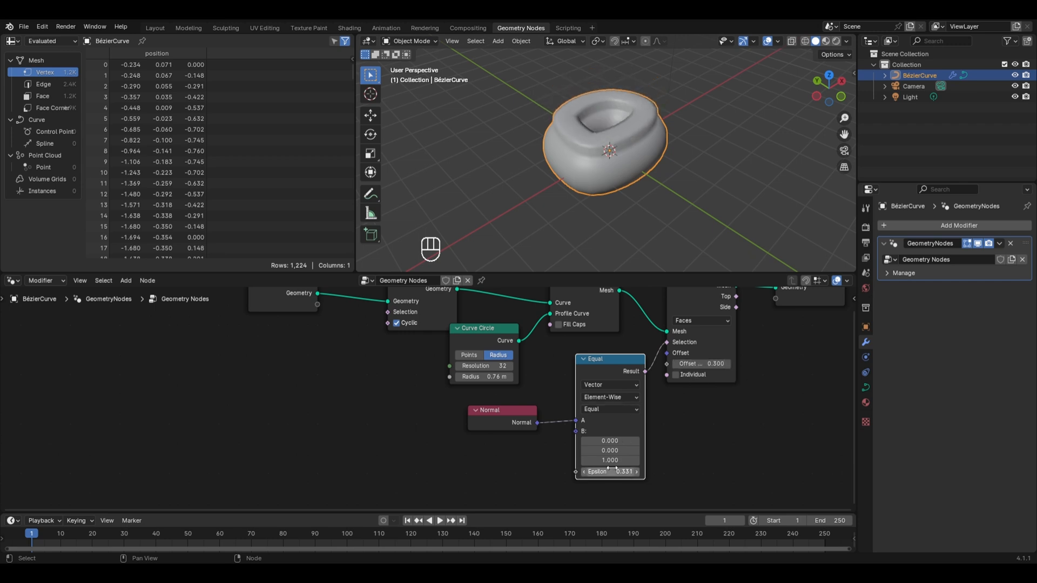
pyautogui.moveTo(609, 469)
pyautogui.keyDown('shift'); pyautogui.moveTo(609, 469); pyautogui.dragTo(680, 469); pyautogui.keyUp('shift')
pyautogui.keyDown('shift'); pyautogui.moveTo(609, 469); pyautogui.dragTo(598, 474); pyautogui.keyUp('shift')
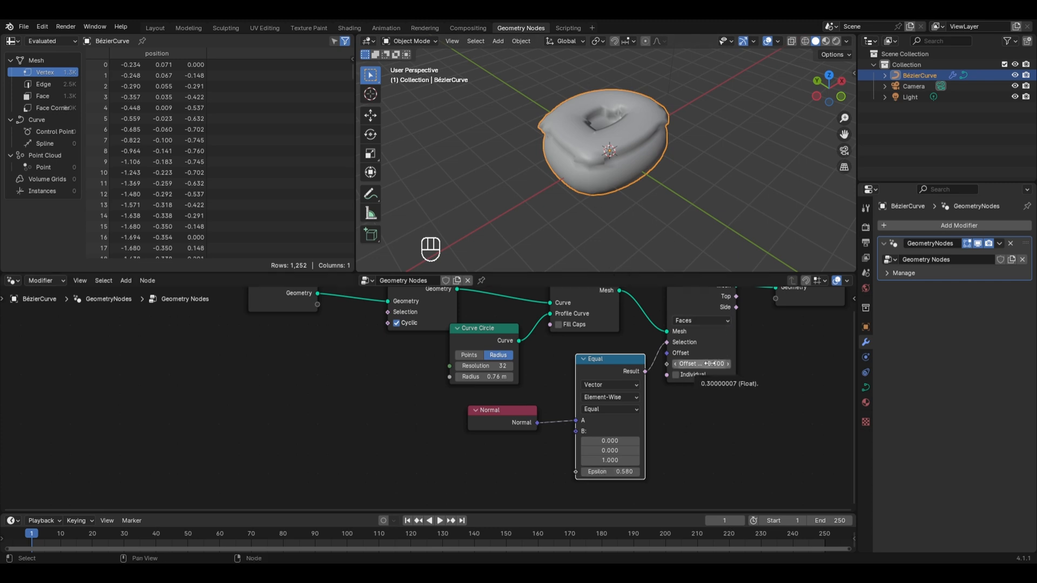
pyautogui.moveTo(707, 363)
pyautogui.keyDown('shift'); pyautogui.mouseDown()
pyautogui.moveTo(719, 363)
pyautogui.moveTo(707, 363)
pyautogui.mouseUp(); pyautogui.keyUp('shift')
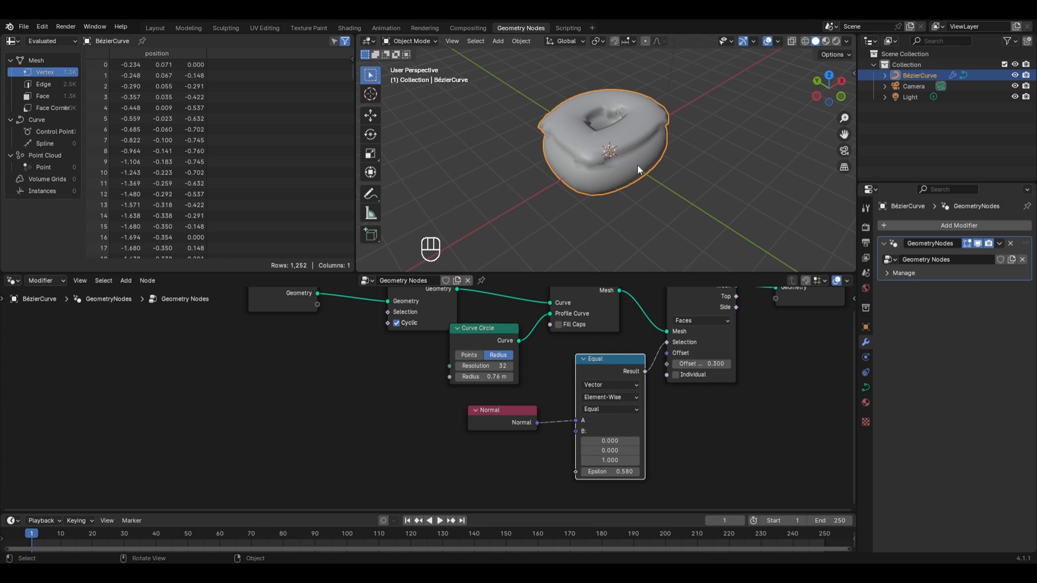
# Set the Curve Circle resolution to 16 and lower the Extrude Mesh offset scale to 0.090.
pyautogui.click(470, 365)
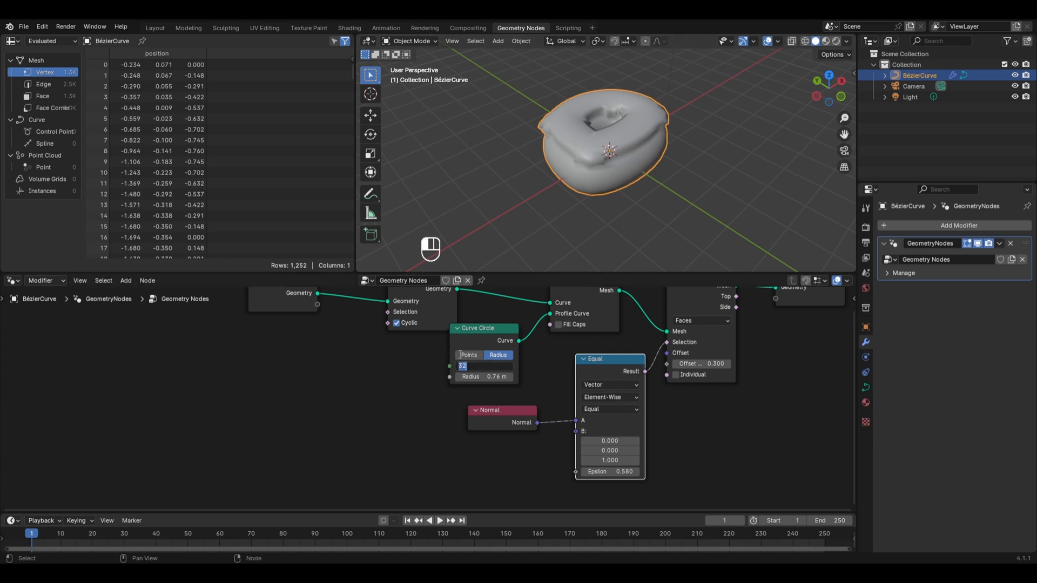
pyautogui.write('16')
pyautogui.press('Return')
pyautogui.moveTo(540, 218); pyautogui.dragTo(448, 196, button='middle')
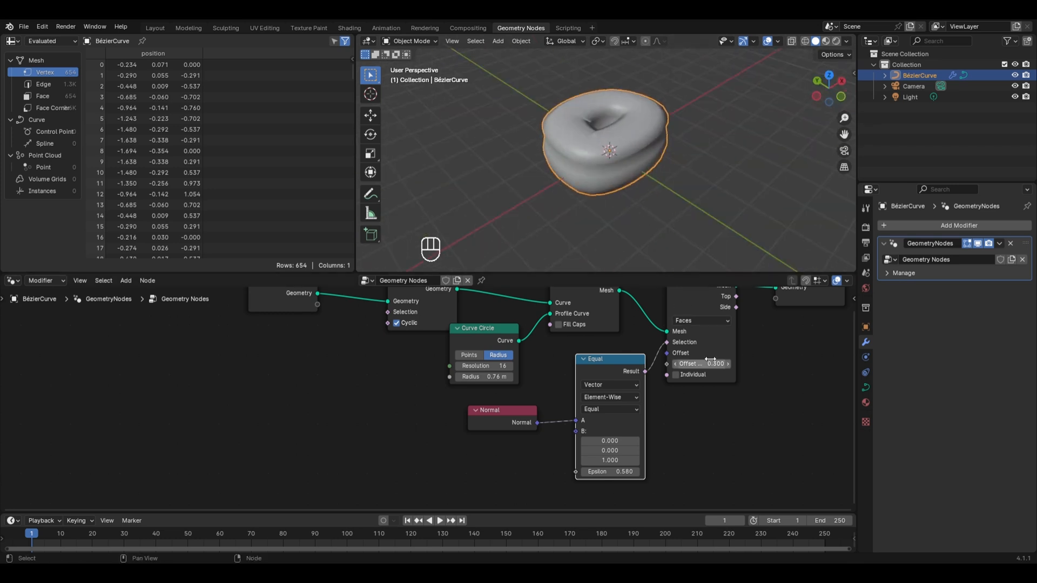
pyautogui.keyDown('shift'); pyautogui.moveTo(702, 363); pyautogui.dragTo(664, 363); pyautogui.keyUp('shift')
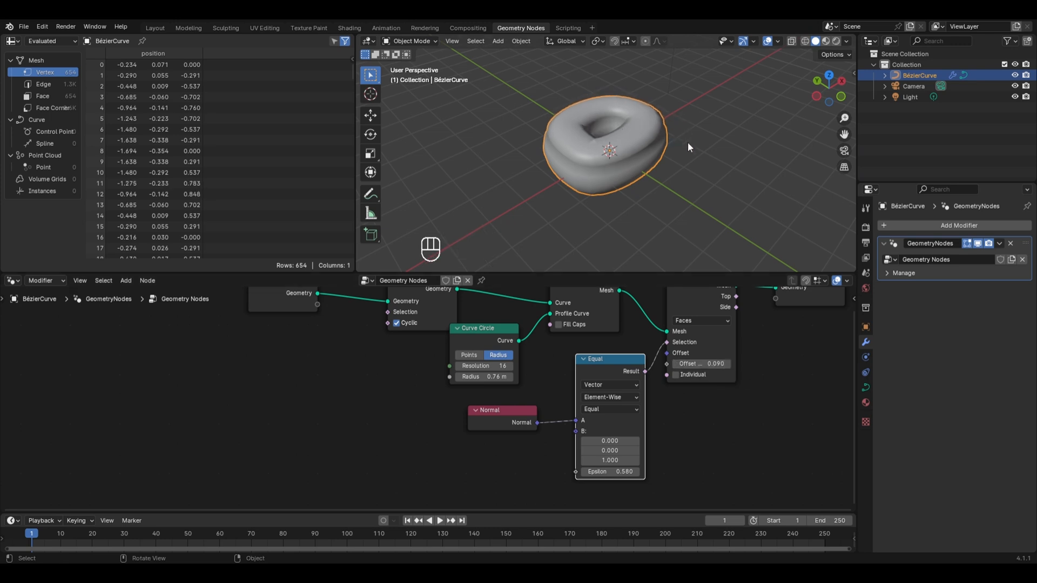
# Insert a Distribute Points on Faces node between Extrude Mesh and Group Output.
pyautogui.moveTo(748, 310); pyautogui.dragTo(621, 351, button='middle')
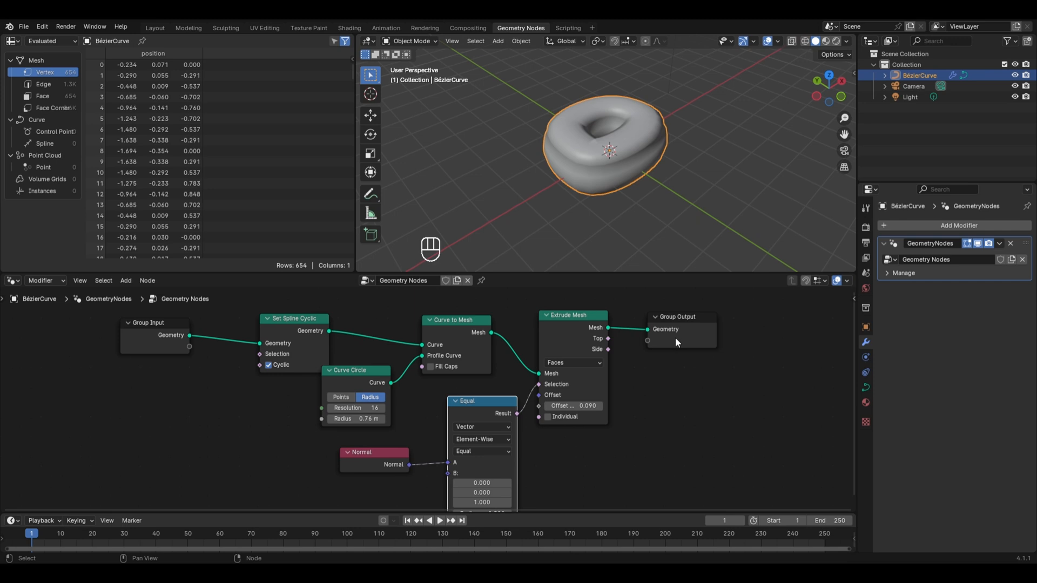
pyautogui.moveTo(677, 340); pyautogui.dragTo(778, 349)
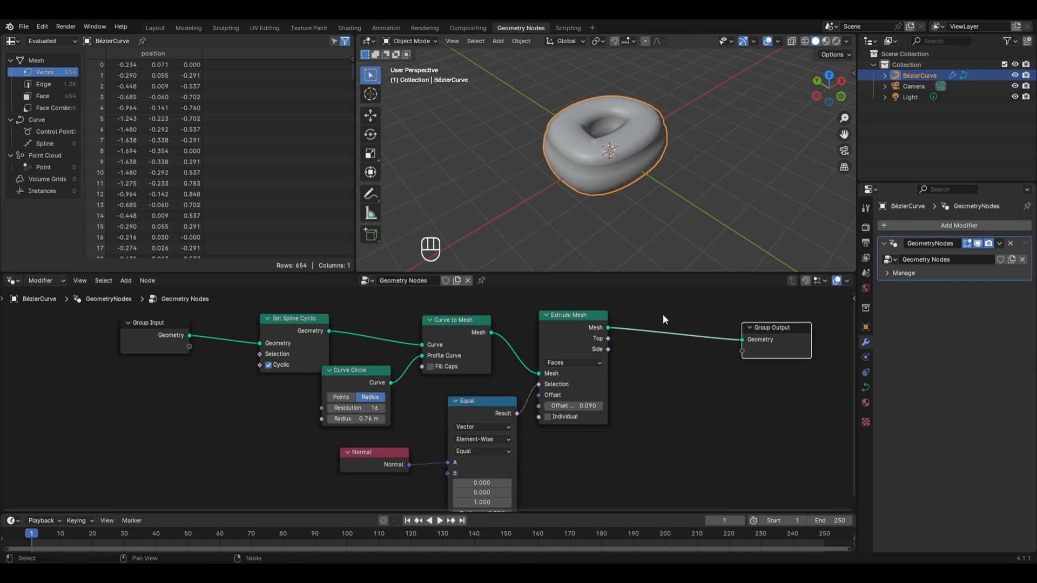
pyautogui.hotkey('shift', 'a')
pyautogui.moveTo(632, 362)
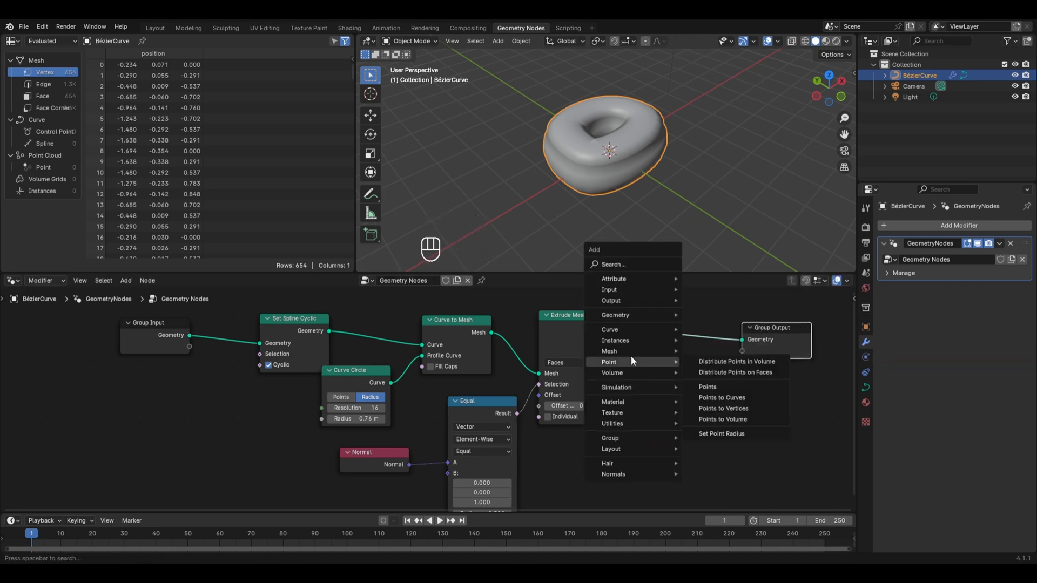
pyautogui.click(718, 372)
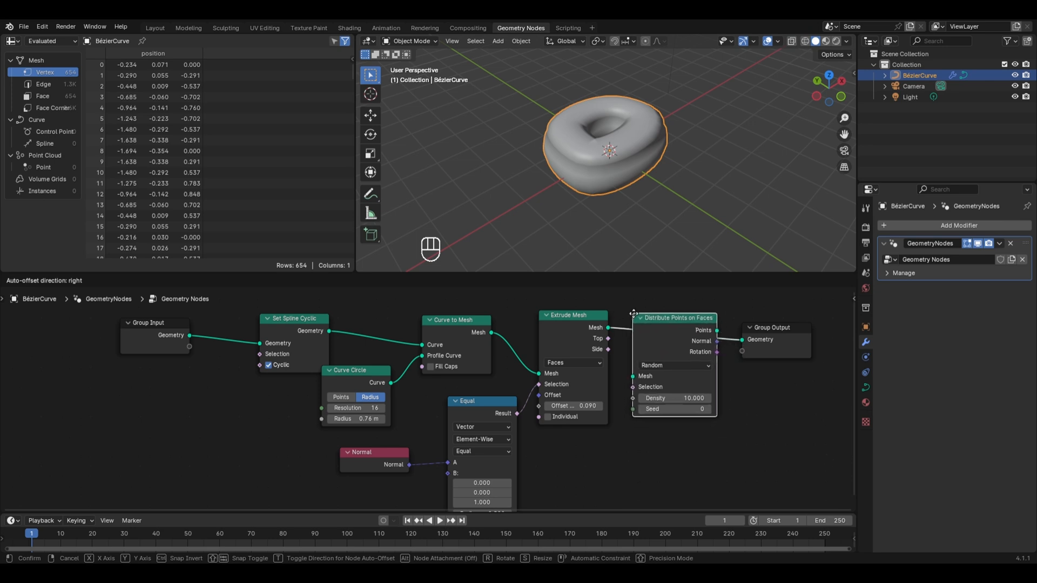
pyautogui.click(648, 310)
pyautogui.scroll(4, 640, 167)
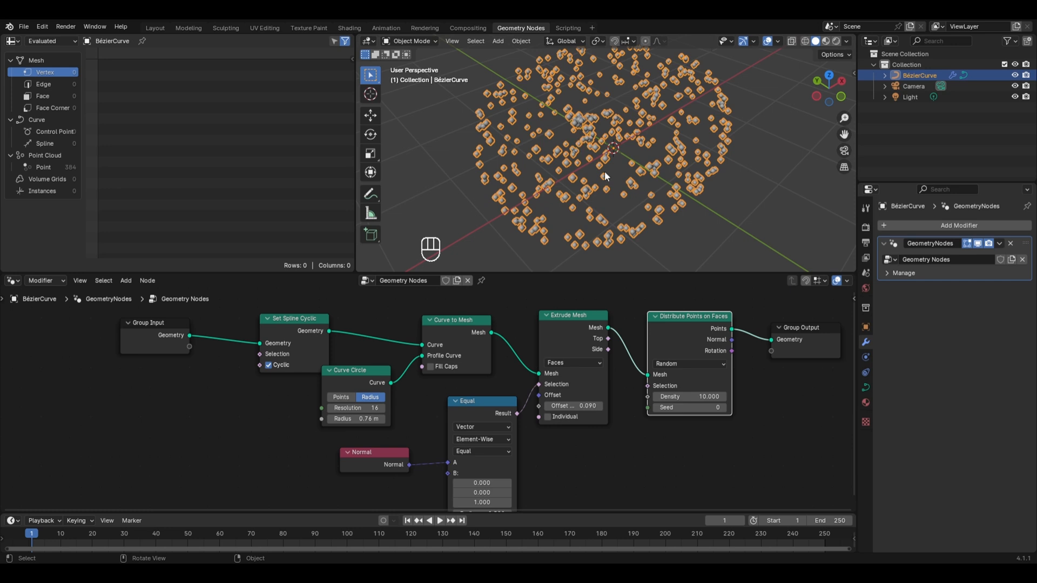
pyautogui.scroll(-3, 645, 191)
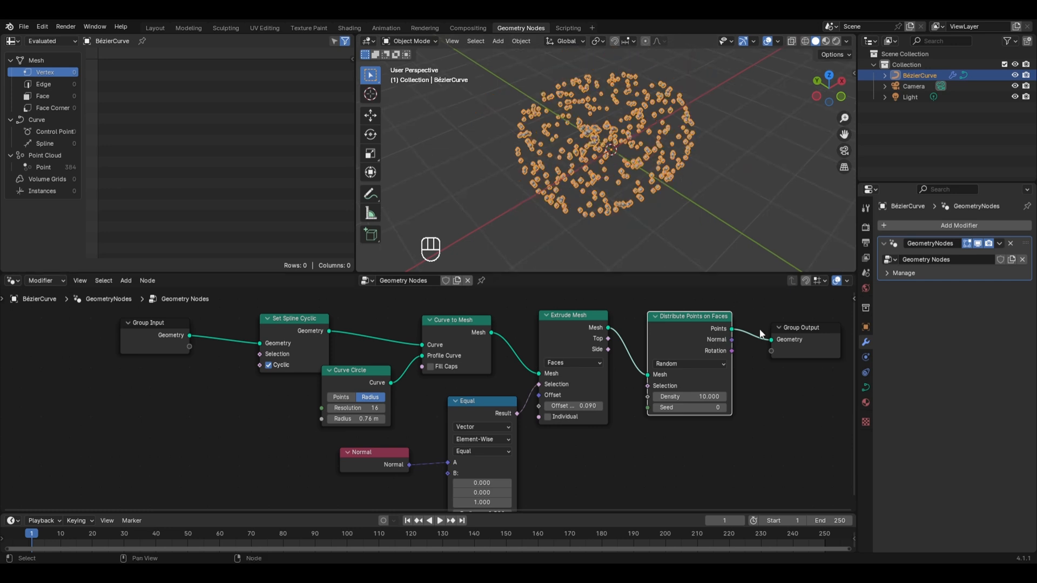
# Insert a Join Geometry node between Distribute Points on Faces and Group Output.
pyautogui.hotkey('shift', 'a')
pyautogui.moveTo(743, 283)
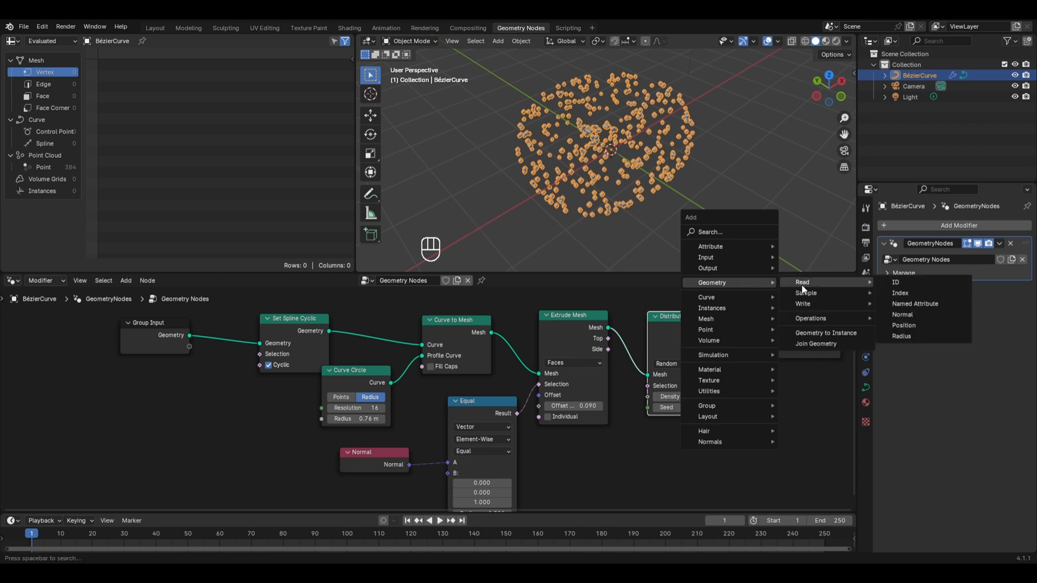
pyautogui.click(814, 343)
pyautogui.click(771, 327)
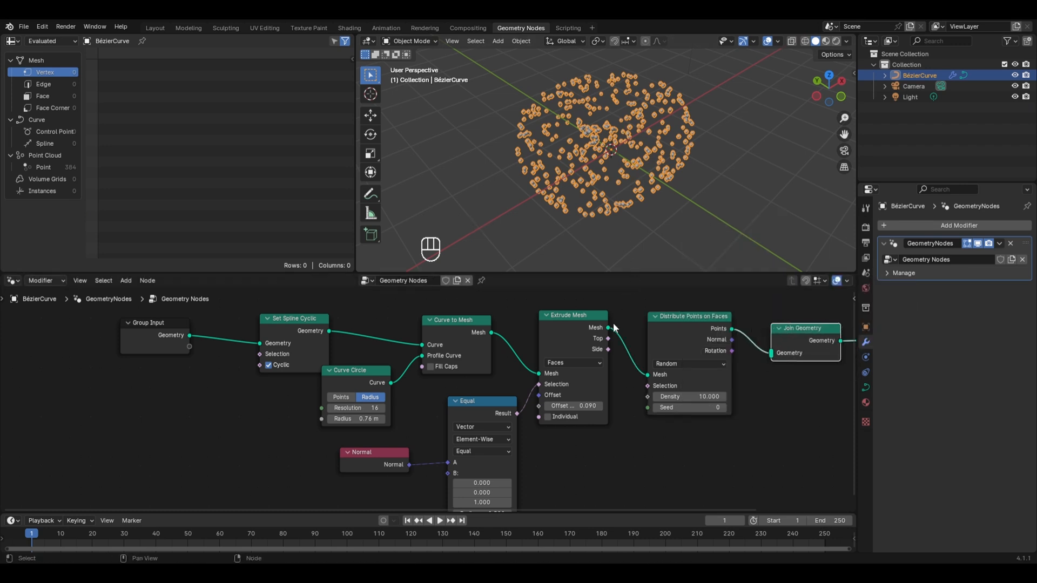
# Link Extrude Mesh's Mesh output into Join Geometry and move the Distribute Points on Faces node below that link.
pyautogui.moveTo(608, 327); pyautogui.dragTo(770, 353)
pyautogui.scroll(-1, 647, 168)
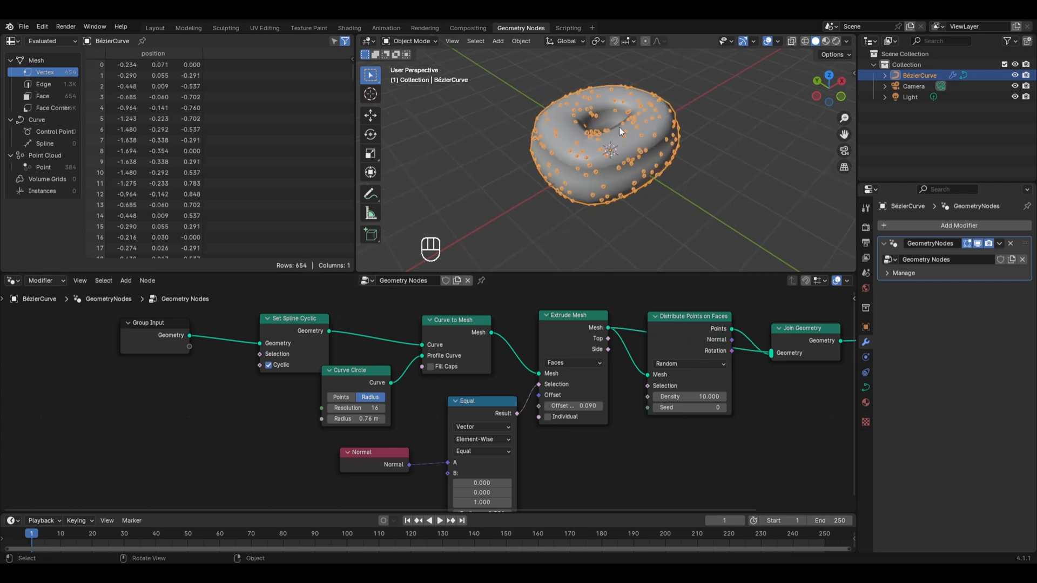
pyautogui.moveTo(676, 316); pyautogui.dragTo(669, 403)
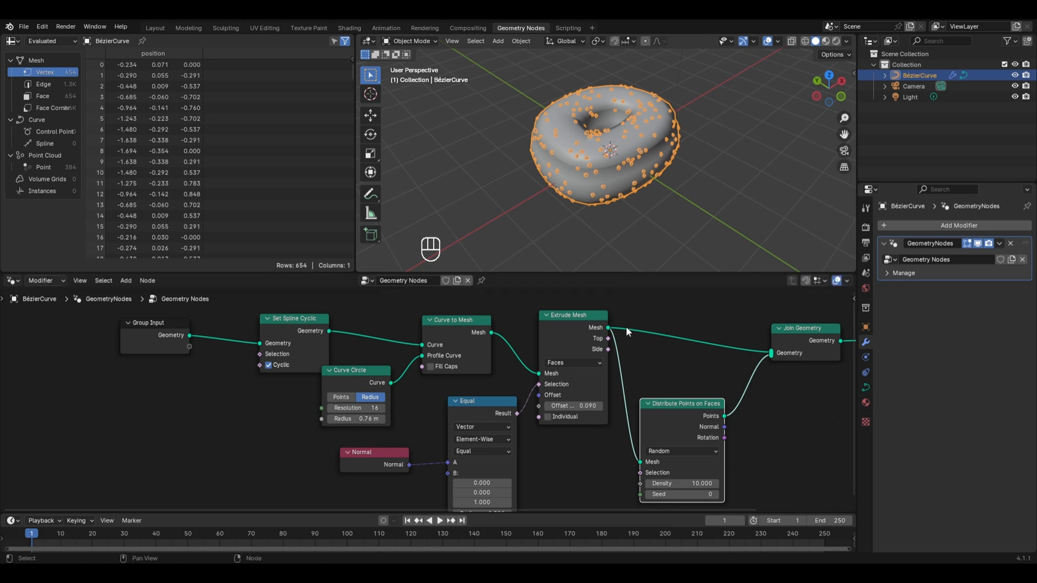
# Insert a Subdivision Surface node between Extrude Mesh and Join Geometry, placed above the Distribute Points on Faces node.
pyautogui.hotkey('shift', 'a')
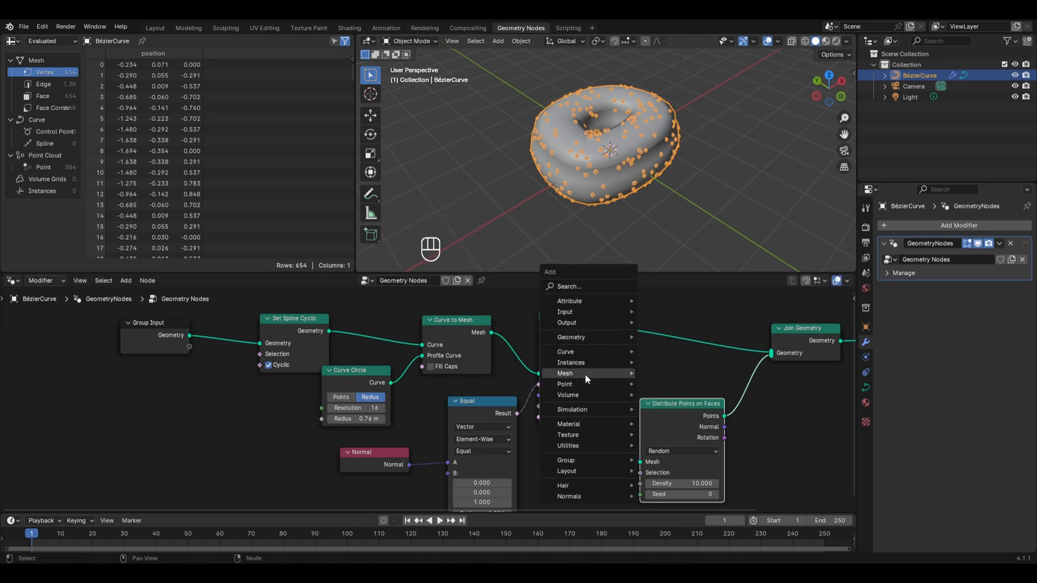
pyautogui.moveTo(585, 374)
pyautogui.moveTo(688, 408)
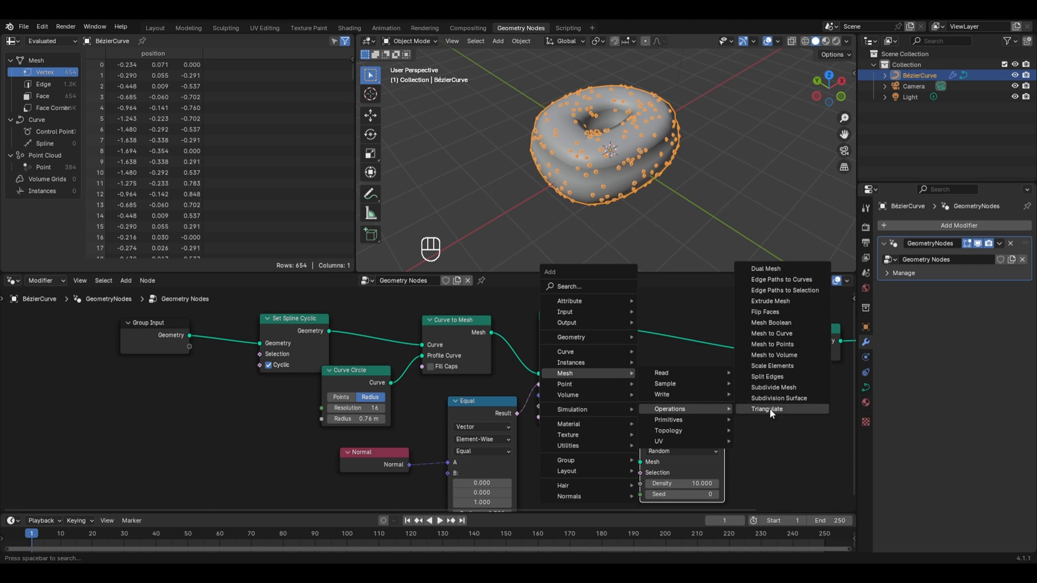
pyautogui.click(778, 398)
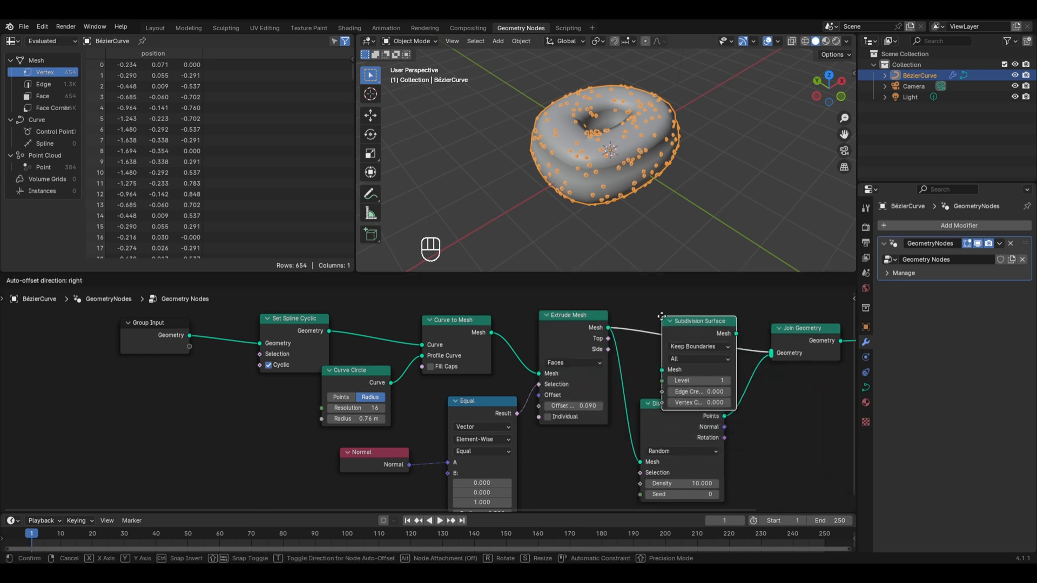
pyautogui.click(655, 312)
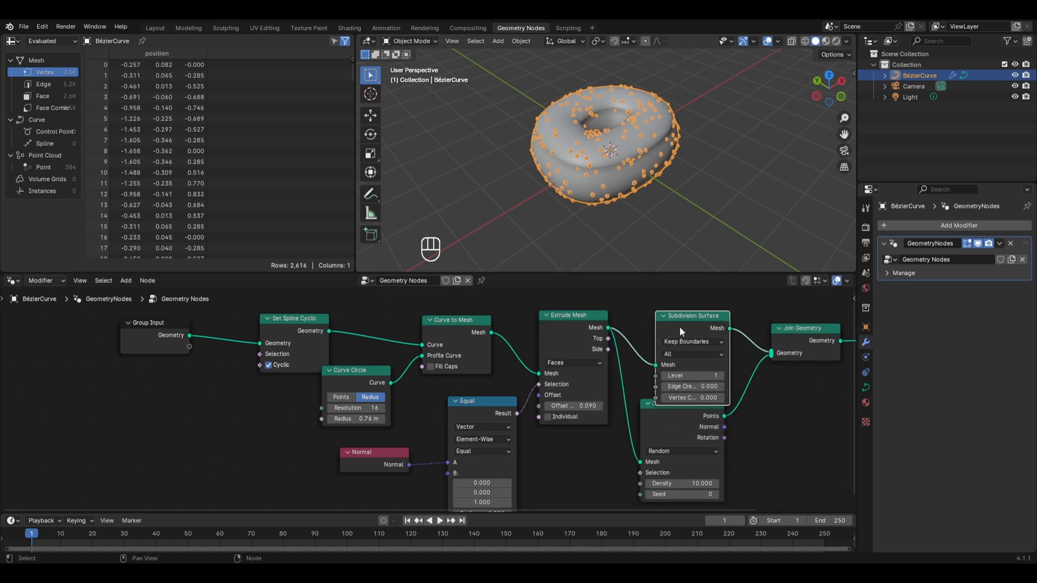
pyautogui.moveTo(679, 327); pyautogui.dragTo(672, 306)
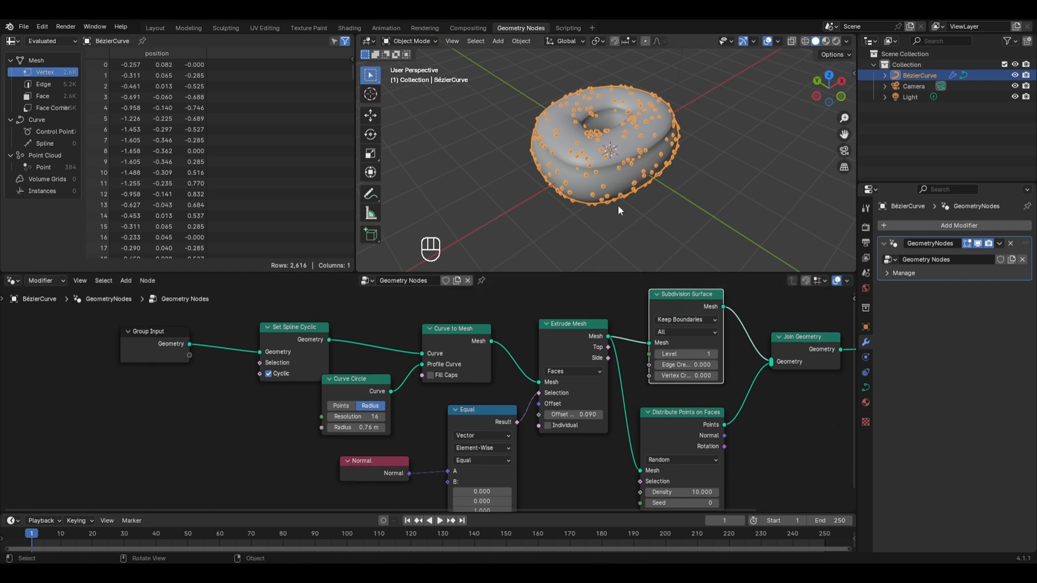
pyautogui.moveTo(567, 229); pyautogui.dragTo(620, 215, button='middle')
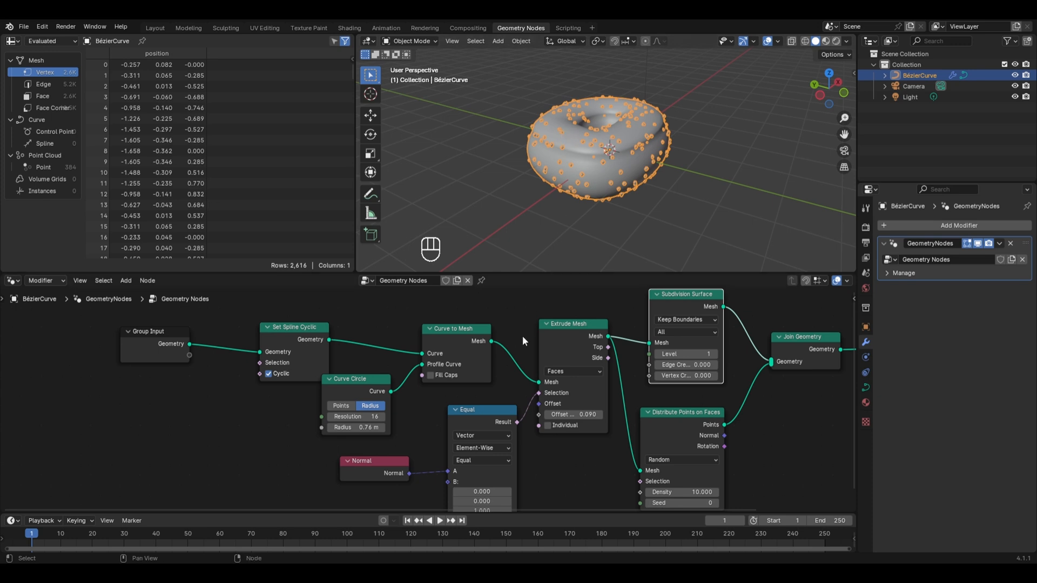
# Link the Equal node's Result to the Selection input of Distribute Points on Faces and inspect the points on the ring.
pyautogui.moveTo(517, 423)
pyautogui.moveTo(516, 423); pyautogui.dragTo(632, 482)
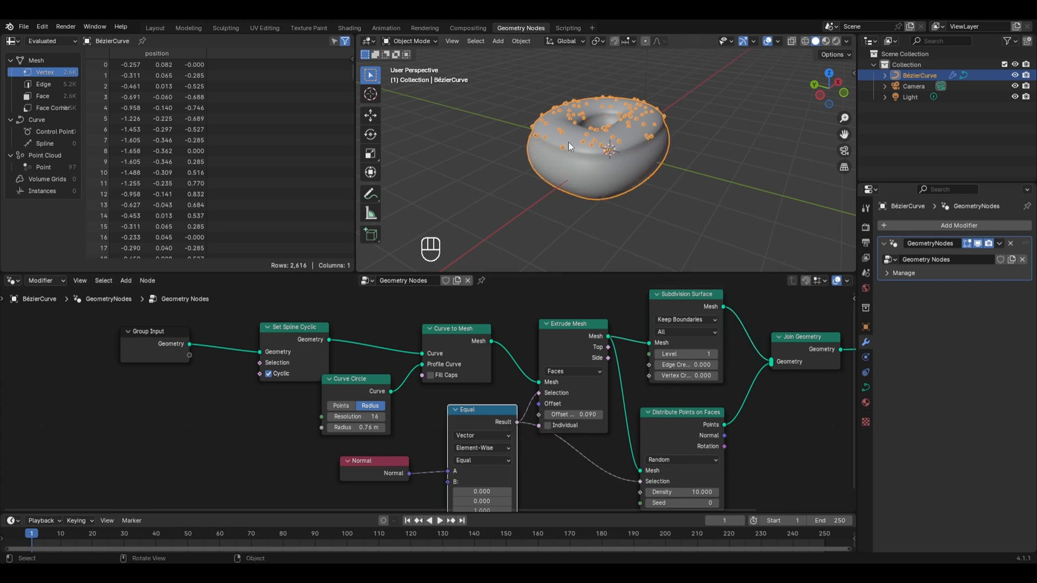
pyautogui.moveTo(578, 135); pyautogui.dragTo(692, 144, button='middle')
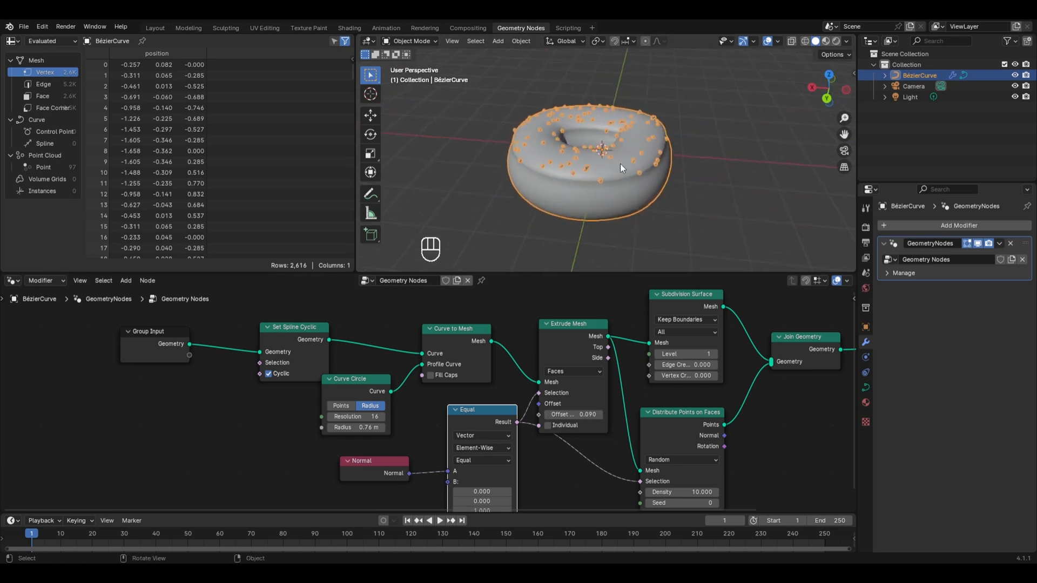
pyautogui.scroll(4, 710, 124)
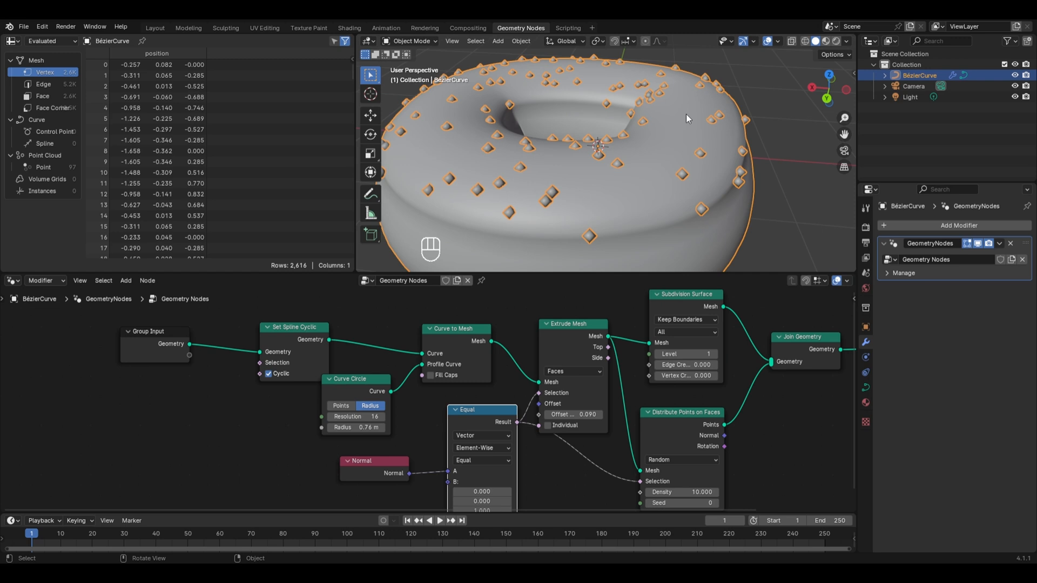
pyautogui.scroll(-3, 686, 114)
# Move Join Geometry and Group Output farther along and insert an Instance on Points node between Distribute Points on Faces and Join Geometry.
pyautogui.moveTo(718, 316); pyautogui.dragTo(576, 299, button='middle')
pyautogui.moveTo(643, 297); pyautogui.dragTo(767, 334)
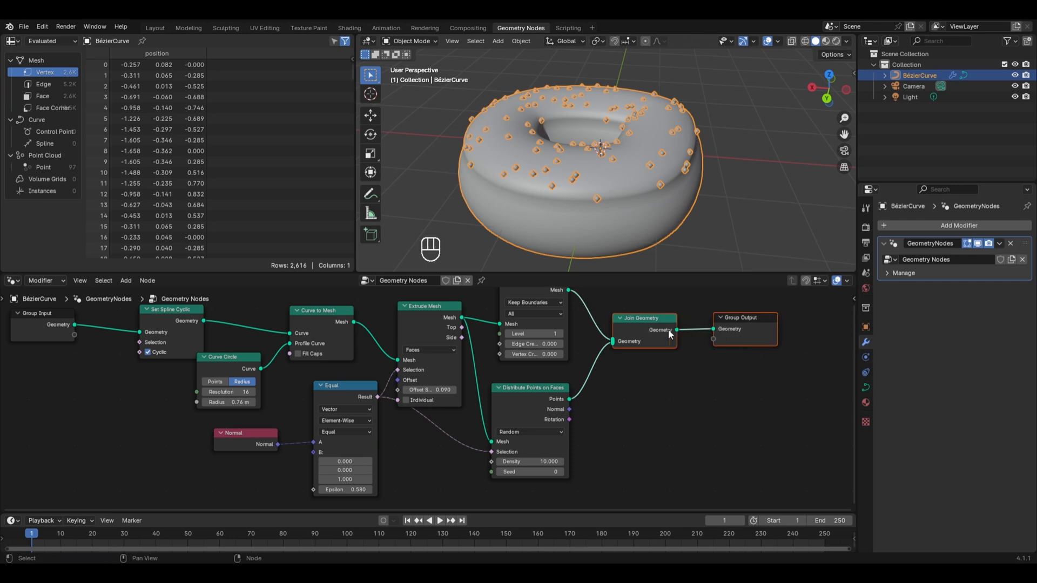
pyautogui.moveTo(634, 320); pyautogui.dragTo(769, 327)
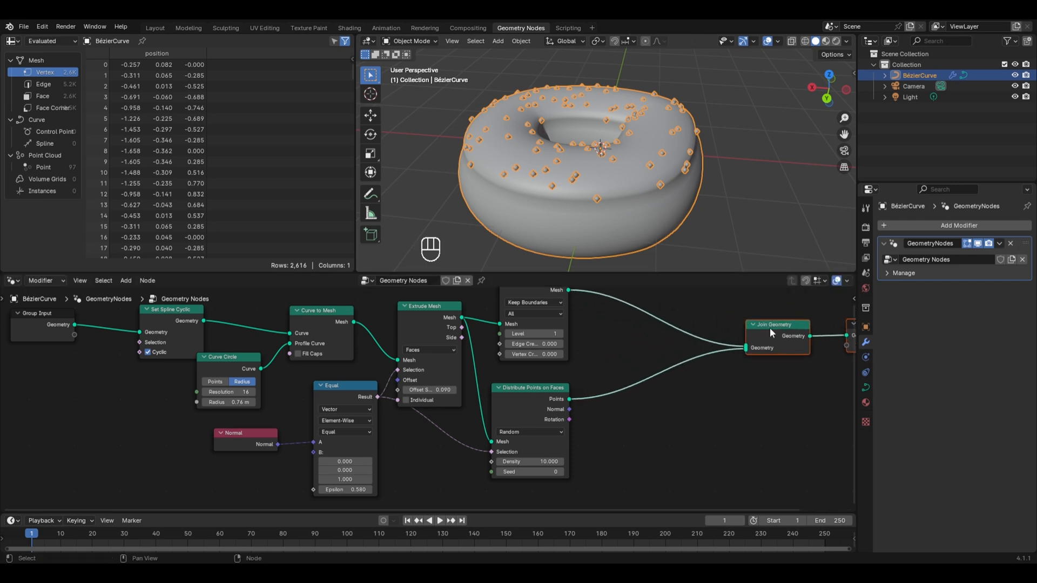
pyautogui.hotkey('shift', 'a')
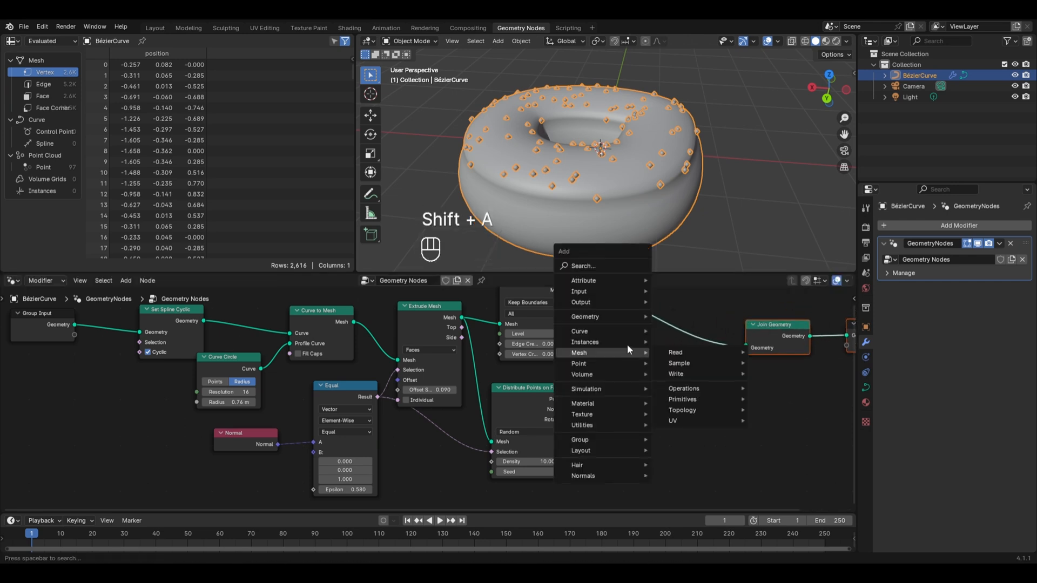
pyautogui.moveTo(623, 347)
pyautogui.click(681, 346)
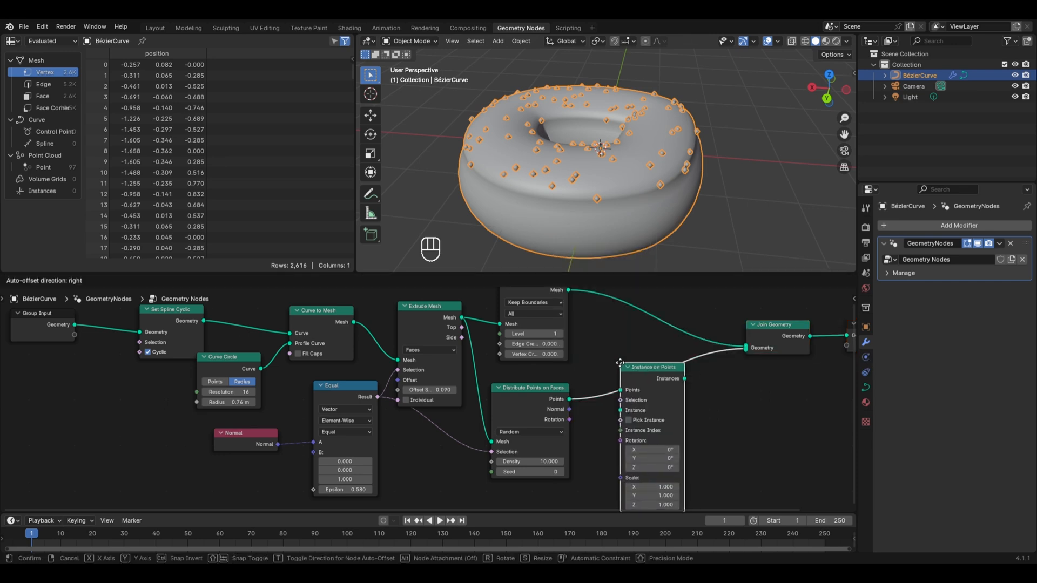
pyautogui.click(610, 355)
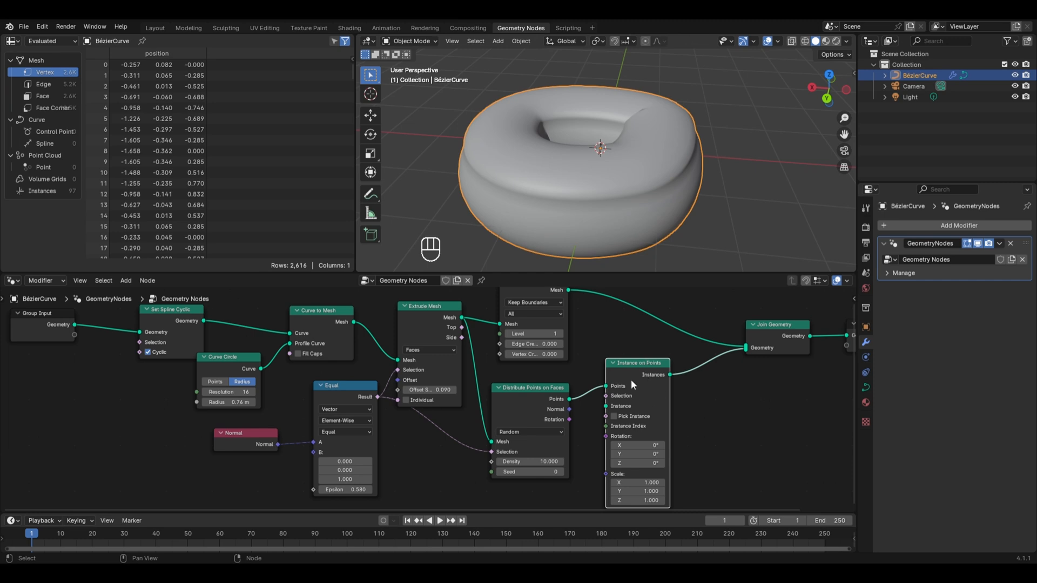
# Add a mesh cylinder to the scene and move it along negative X, clear of the ring.
pyautogui.moveTo(649, 385)
pyautogui.scroll(-1, 598, 146)
pyautogui.scroll(-1, 595, 142)
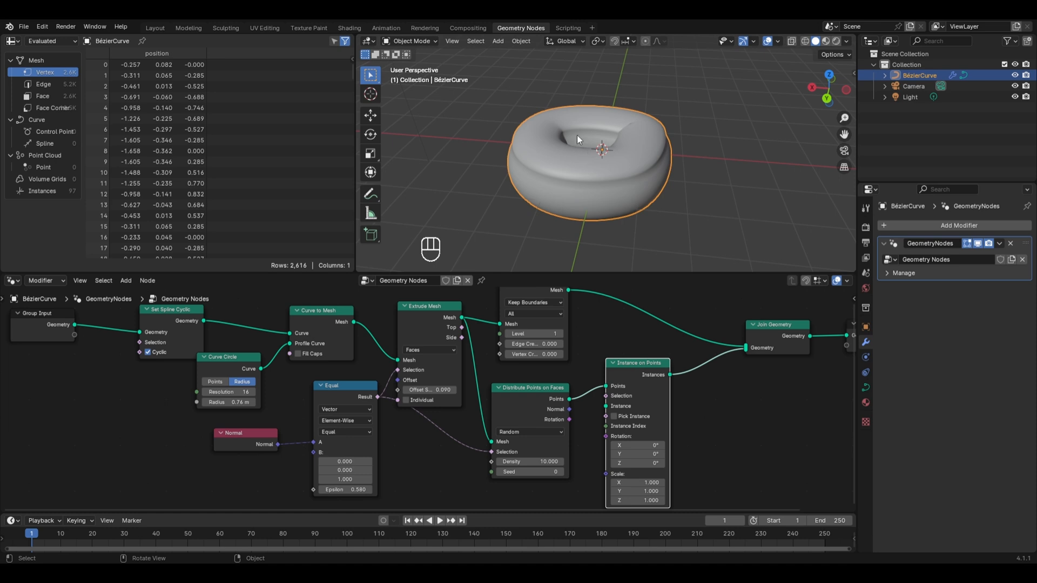
pyautogui.hotkey('shift', 'a')
pyautogui.moveTo(578, 148)
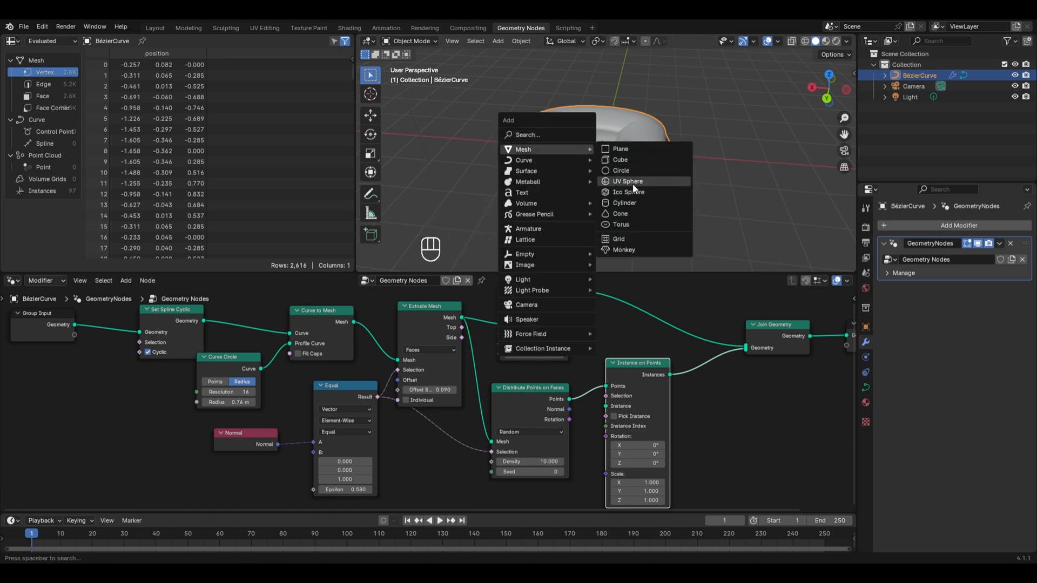
pyautogui.click(623, 203)
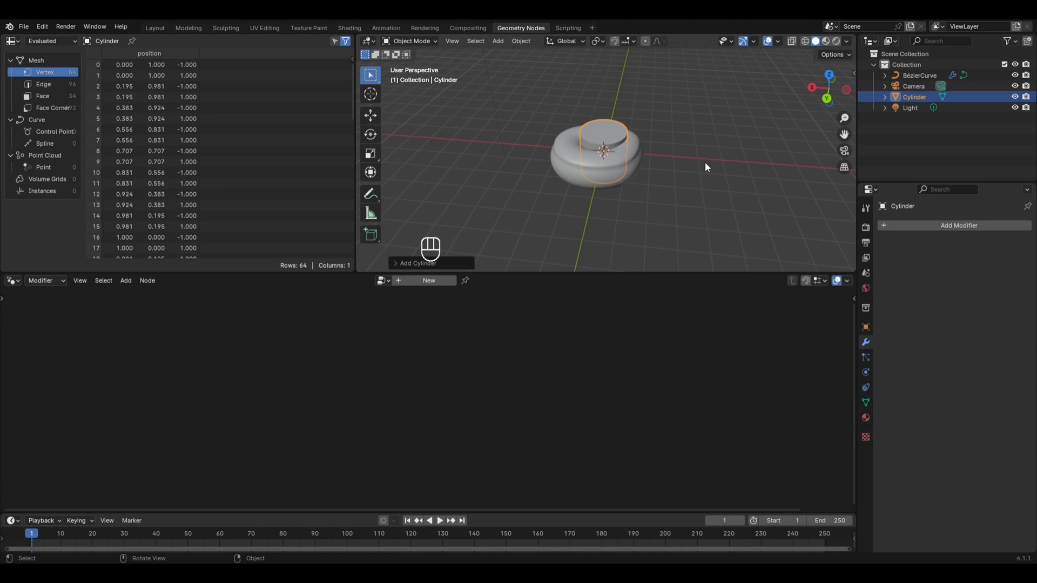
pyautogui.press('g')
pyautogui.press('x')
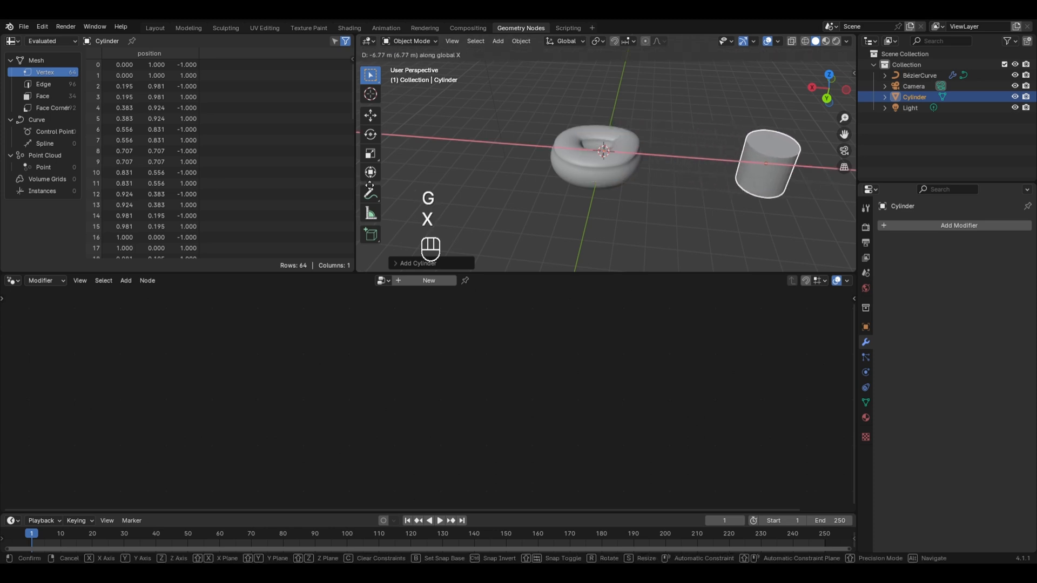
pyautogui.click(375, 185)
# In Edit Mode, stretch the whole cylinder mesh along Z by a factor of about 1.69.
pyautogui.press('Tab')
pyautogui.moveTo(796, 209); pyautogui.dragTo(674, 81, button='middle')
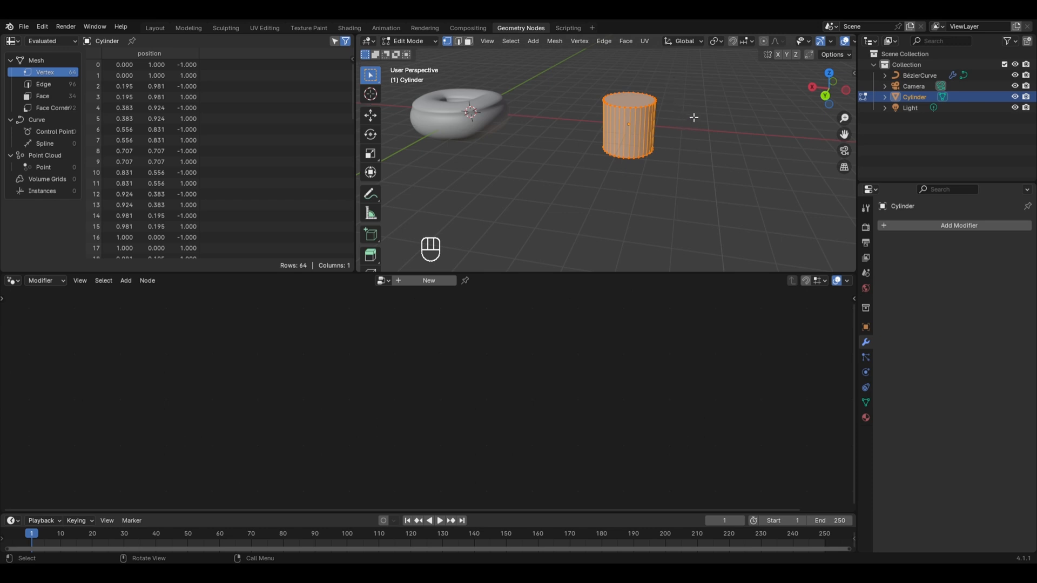
pyautogui.press('s')
pyautogui.press('z')
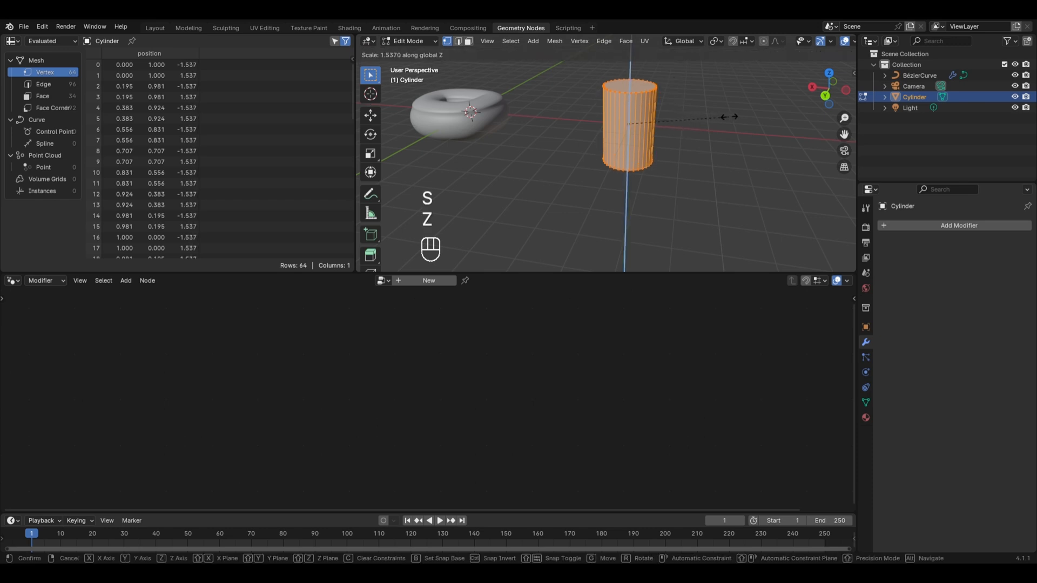
pyautogui.click(738, 117)
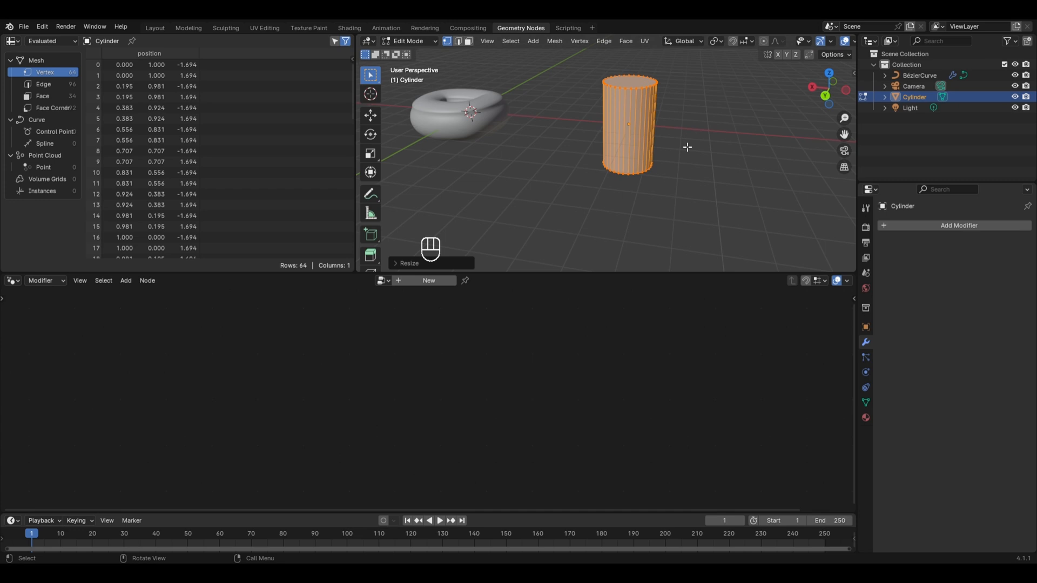
# Add a Subdivision Surface modifier to the cylinder and set its viewport level to 2.
pyautogui.moveTo(687, 147); pyautogui.dragTo(642, 162, button='middle')
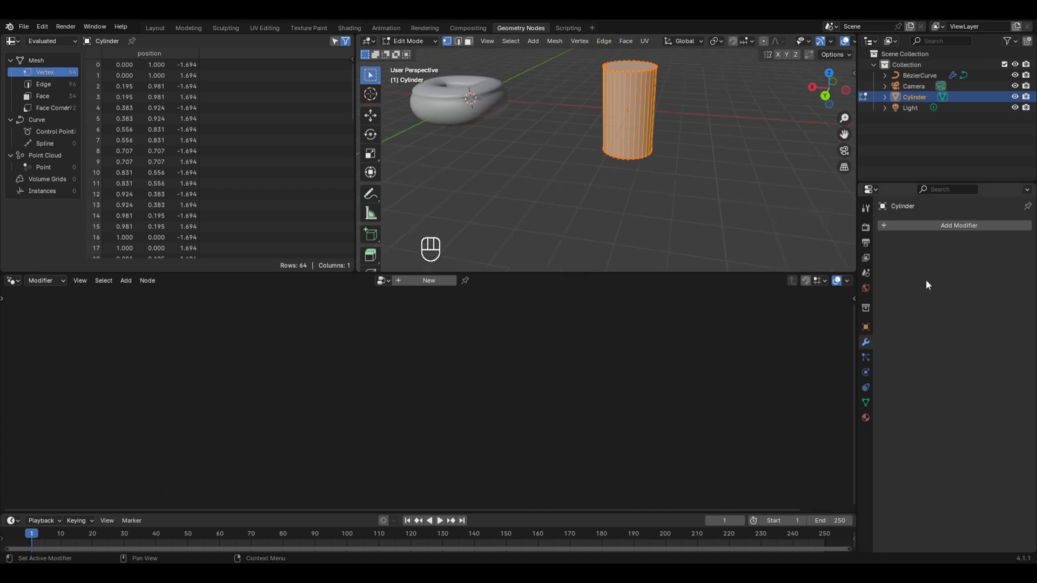
pyautogui.click(991, 229)
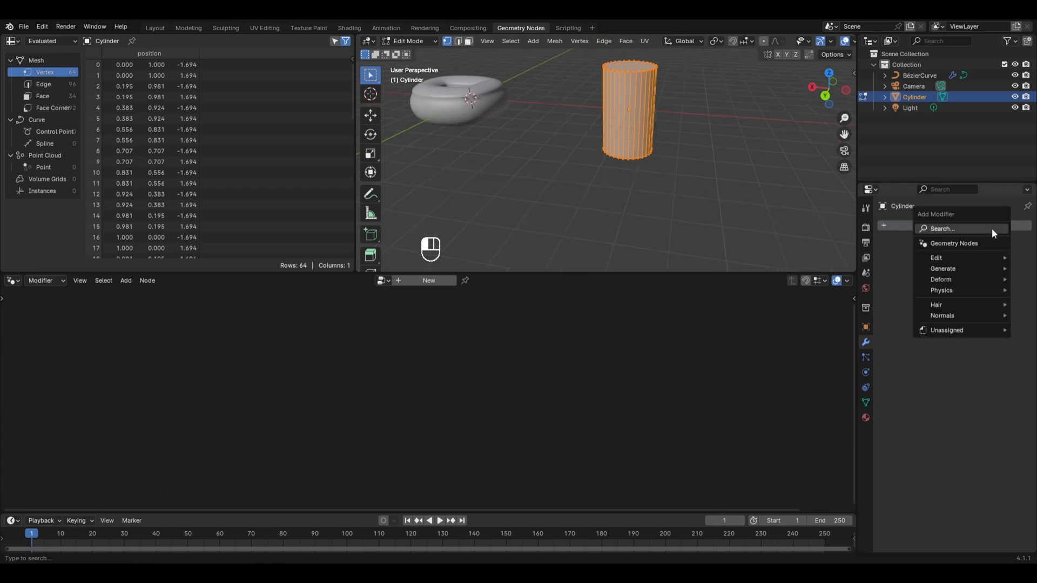
pyautogui.moveTo(907, 269)
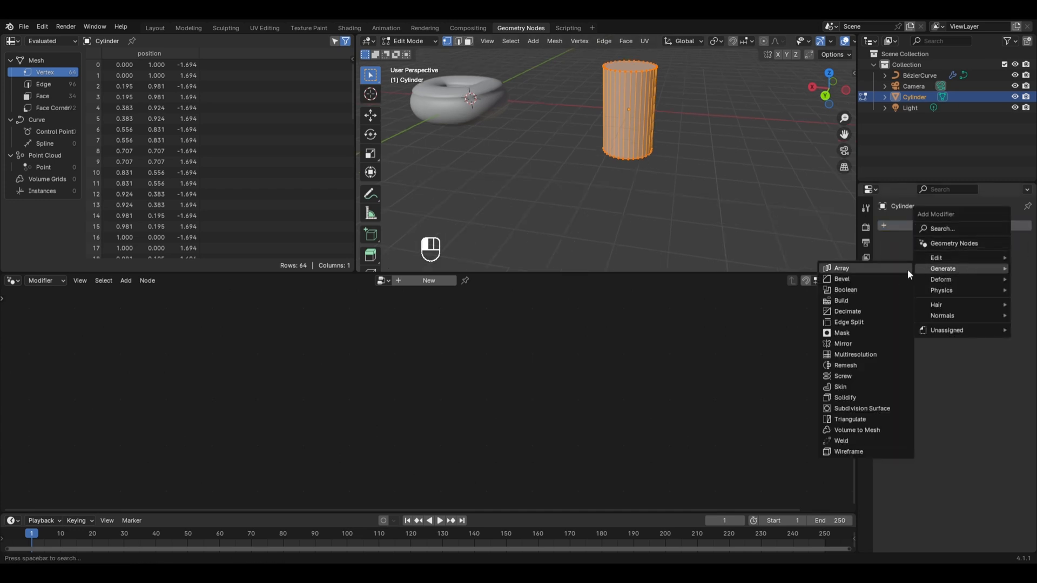
pyautogui.click(848, 404)
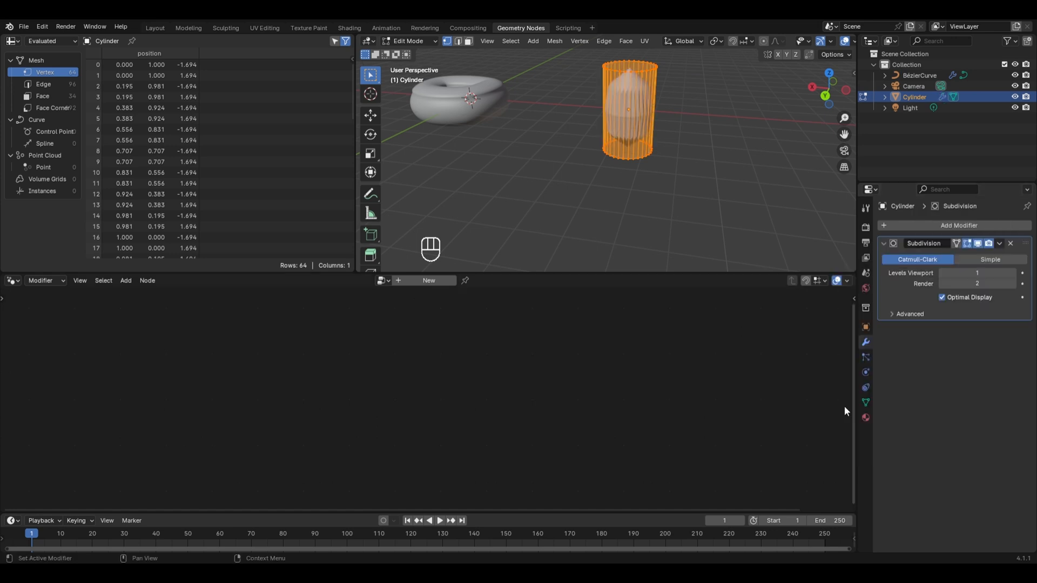
pyautogui.click(1012, 275)
pyautogui.scroll(1, 766, 104)
pyautogui.keyDown('shift'); pyautogui.moveTo(720, 107); pyautogui.dragTo(715, 114, button='middle'); pyautogui.keyUp('shift')
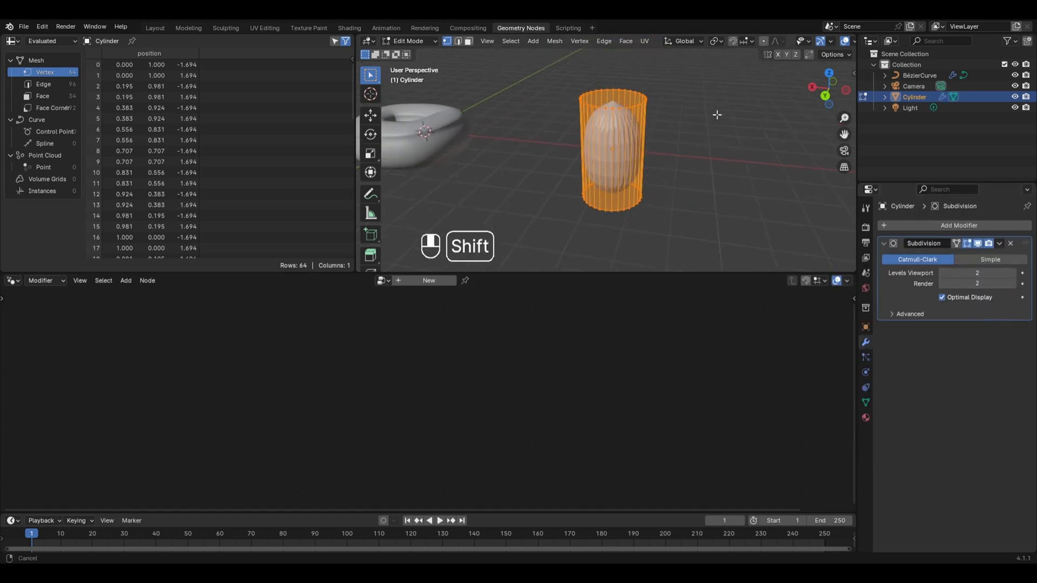
# Inset the cylinder's top face to a radius of about 0.47 m.
pyautogui.click(672, 126)
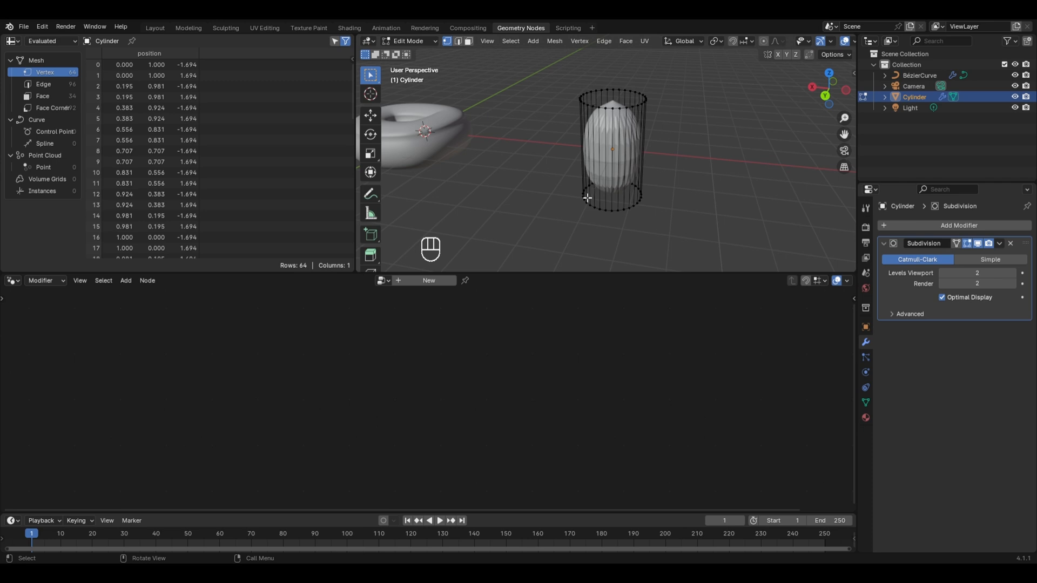
pyautogui.press('3')
pyautogui.click(609, 93)
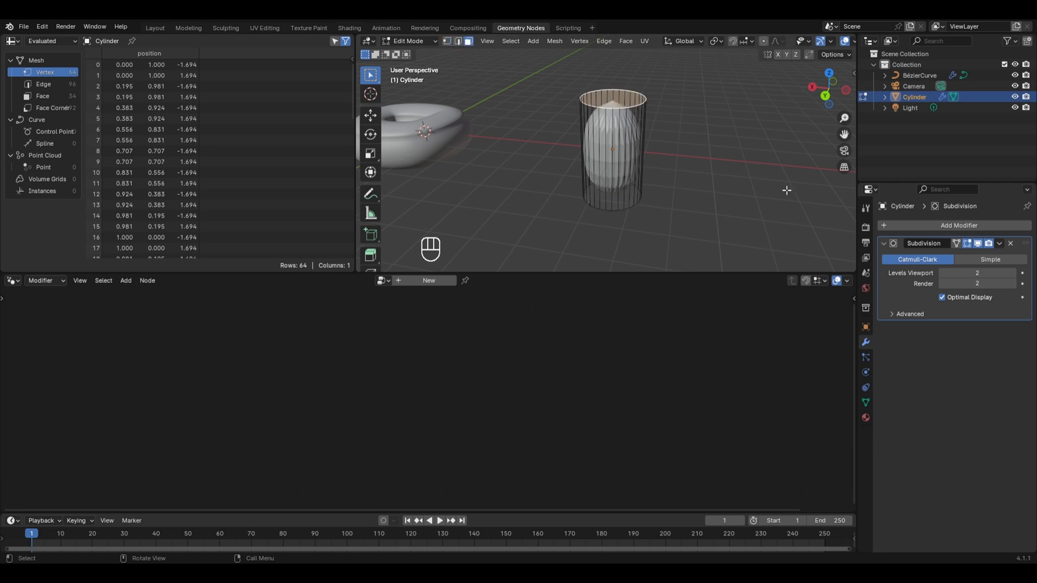
pyautogui.press('i')
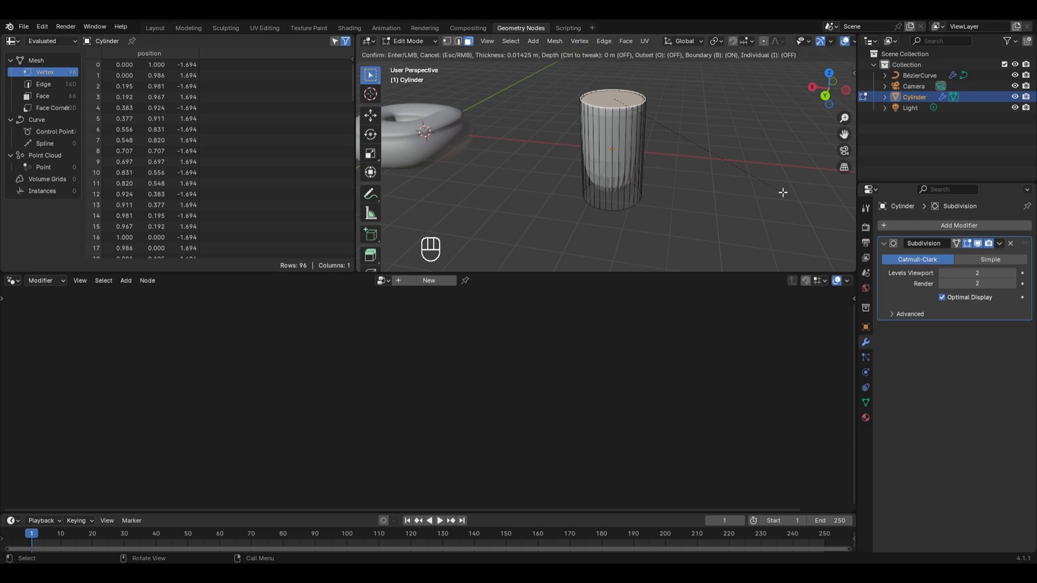
pyautogui.click(659, 193)
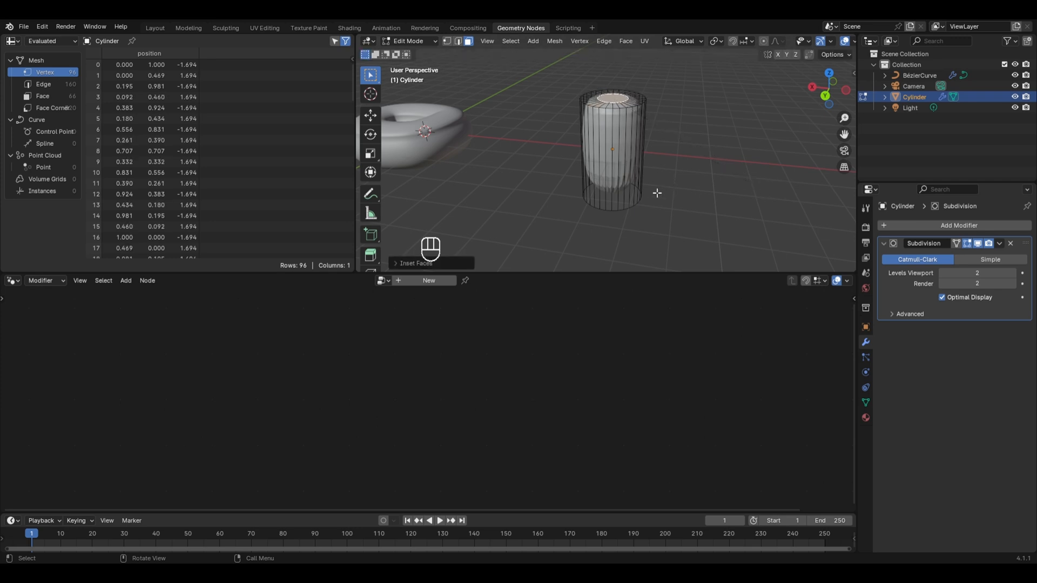
# Inset the cylinder's bottom face to a radius of about 0.44 m.
pyautogui.moveTo(611, 210); pyautogui.dragTo(738, 220, button='middle')
pyautogui.press('i')
pyautogui.click(682, 169)
# Scale the whole cylinder mesh in X and Y only by a factor of about 0.28, then return to Object Mode.
pyautogui.moveTo(683, 168); pyautogui.dragTo(718, 197, button='middle')
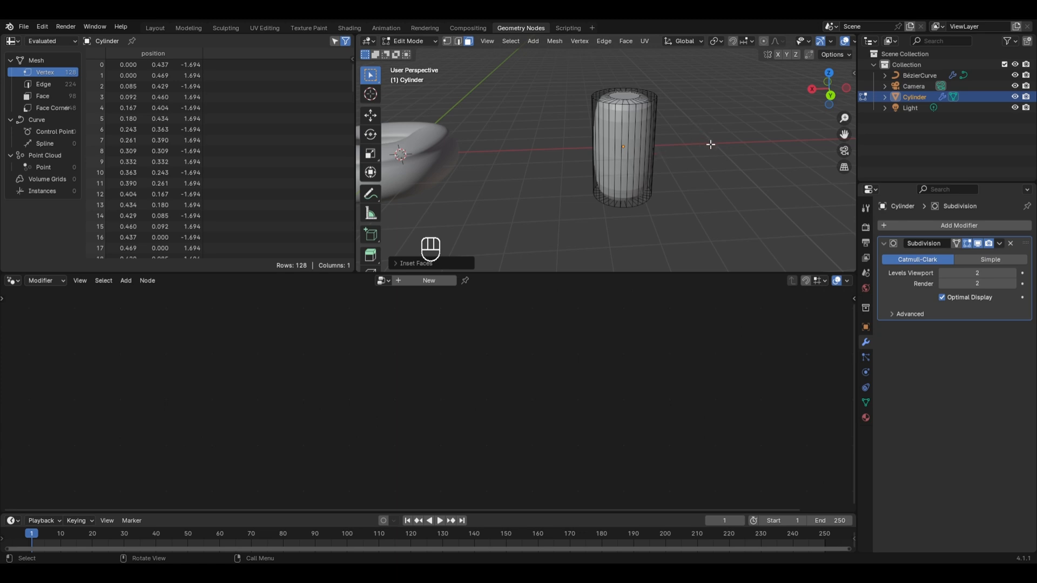
pyautogui.press('a')
pyautogui.press('s')
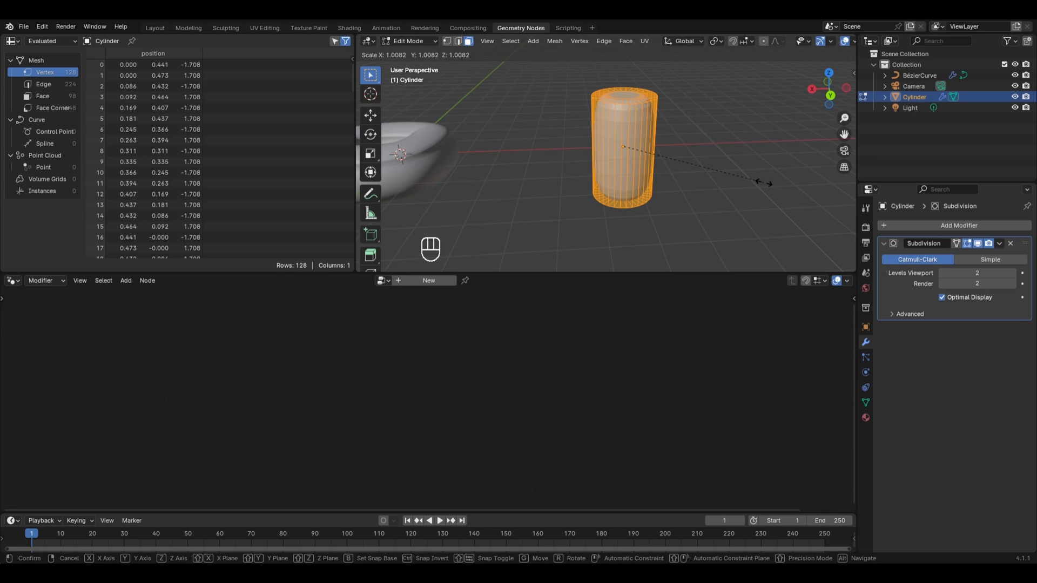
pyautogui.hotkey('shift', 'z')
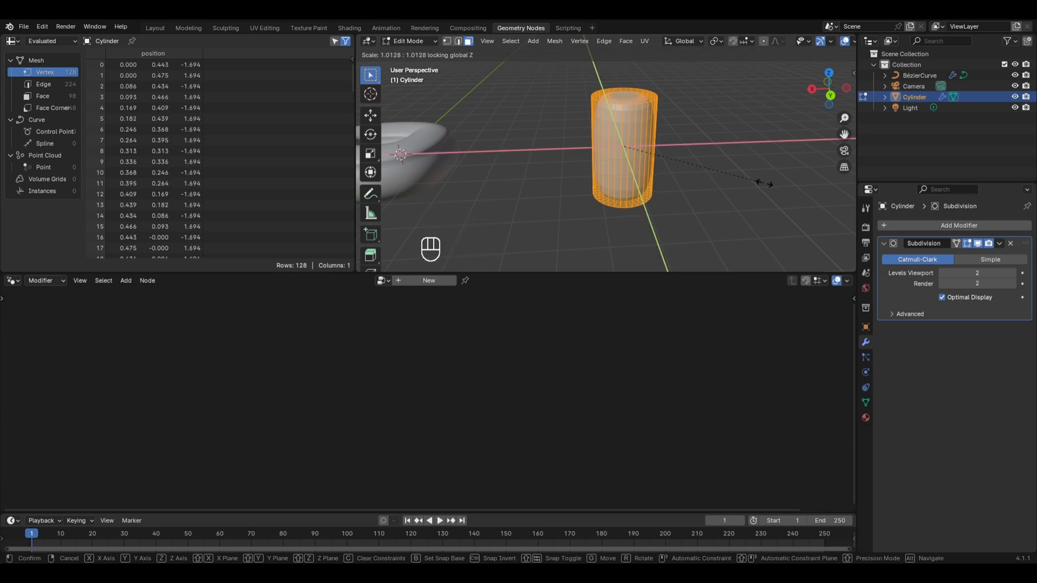
pyautogui.click(662, 160)
pyautogui.press('Tab')
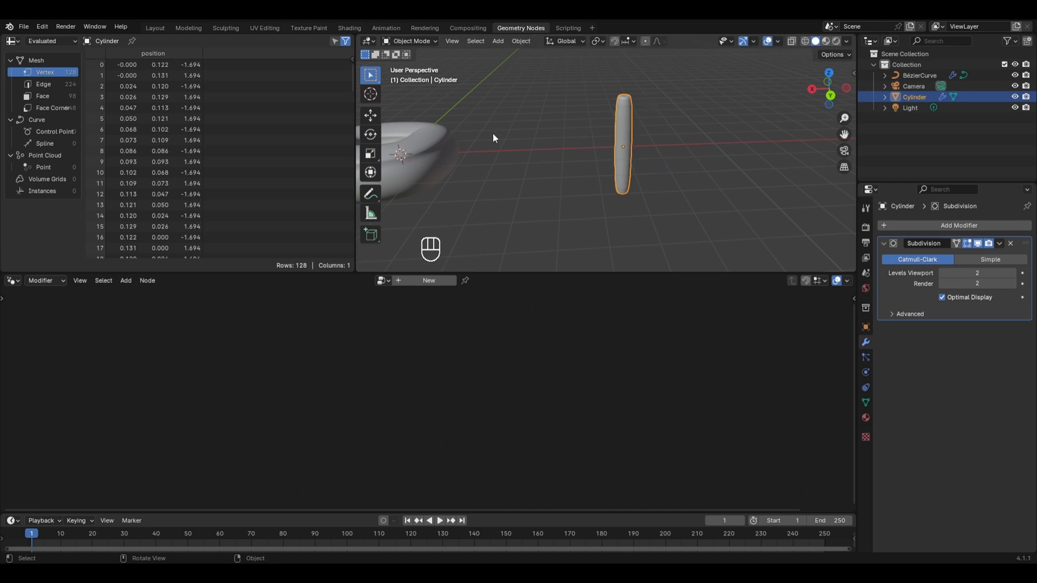
# Add an Object Info node for the Cylinder to the donut's node tree and connect its Geometry to the Instance input of Instance on Points.
pyautogui.keyDown('shift'); pyautogui.moveTo(463, 131); pyautogui.dragTo(670, 126, button='middle'); pyautogui.keyUp('shift')
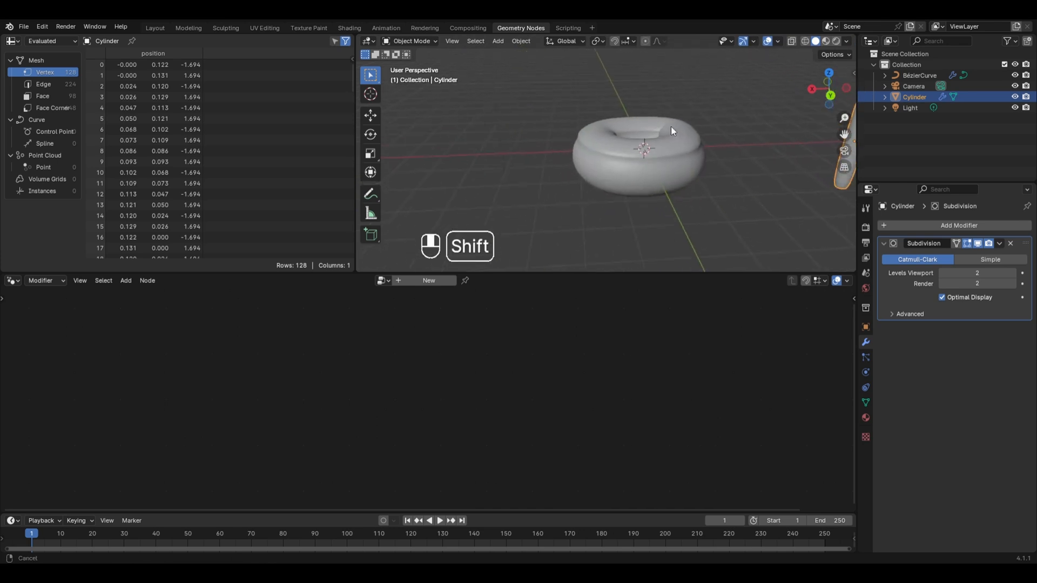
pyautogui.click(646, 148)
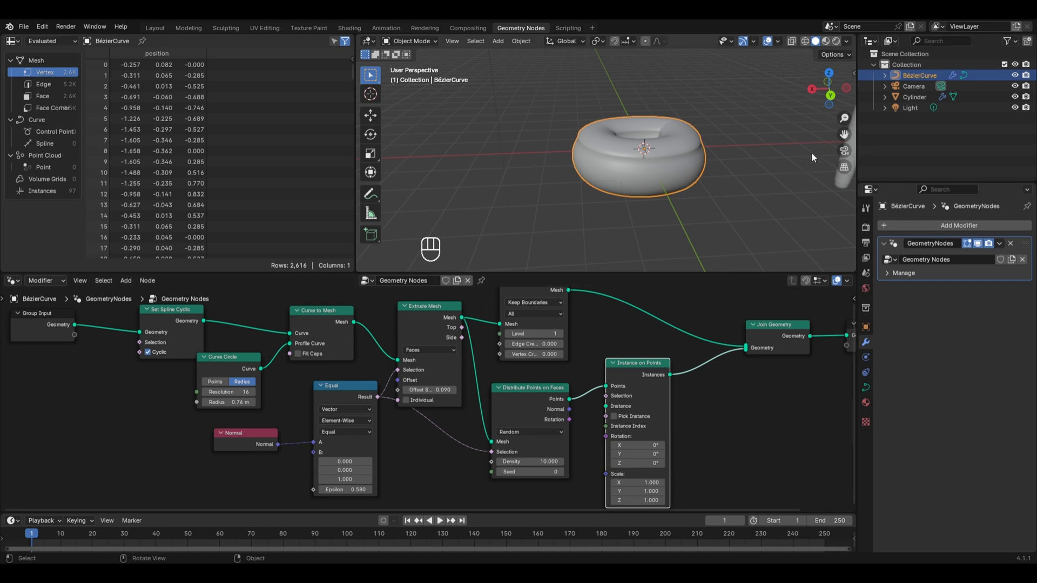
pyautogui.moveTo(612, 408)
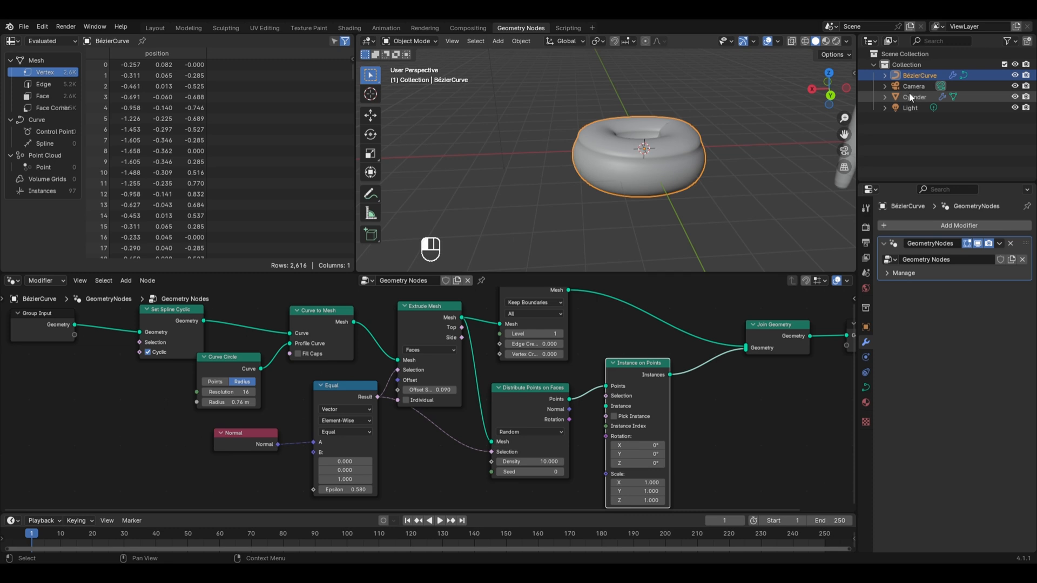
pyautogui.moveTo(908, 93); pyautogui.dragTo(517, 493)
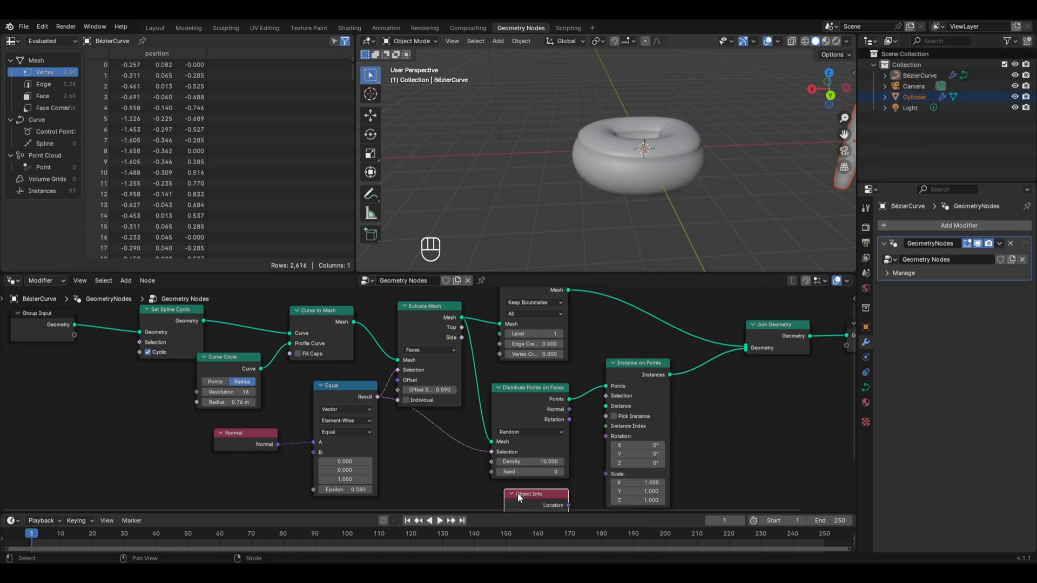
pyautogui.moveTo(539, 488); pyautogui.dragTo(473, 372, button='middle')
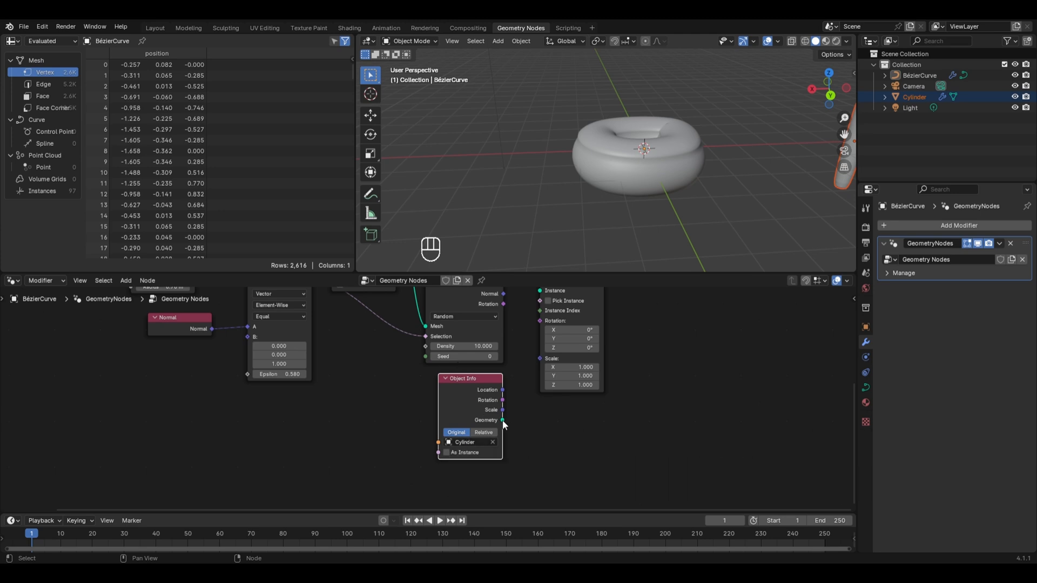
pyautogui.moveTo(503, 424); pyautogui.dragTo(558, 319)
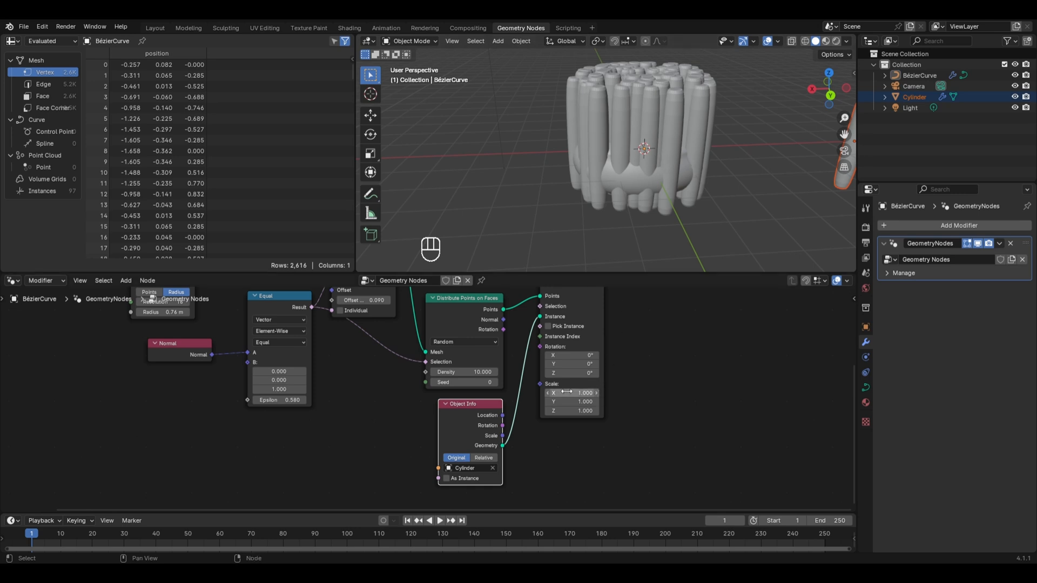
# Set the Instance on Points scale to 0.1 on all three axes.
pyautogui.moveTo(565, 391); pyautogui.dragTo(565, 411)
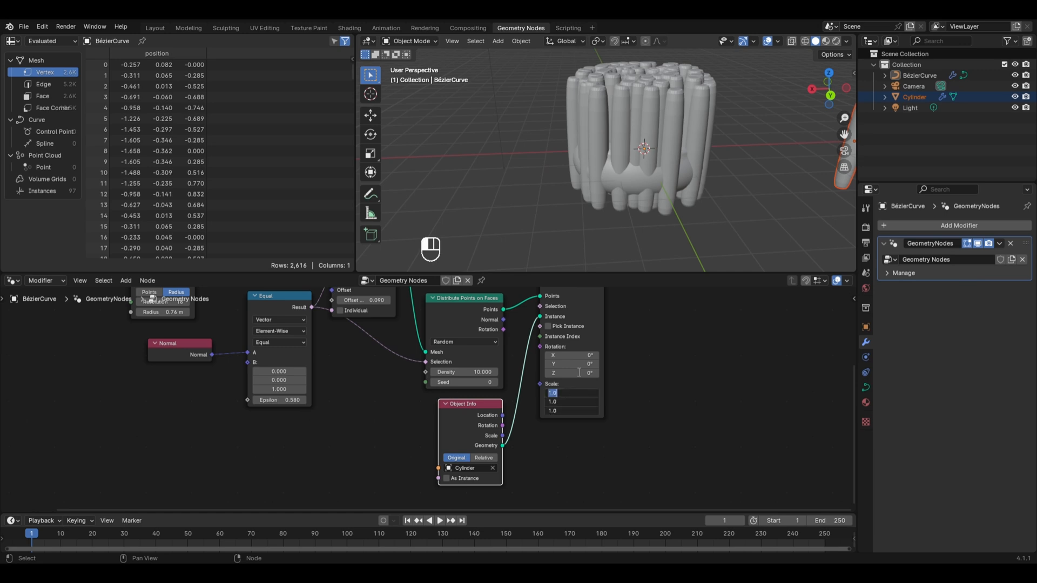
pyautogui.write('0.1')
pyautogui.press('Return')
pyautogui.hotkey('ctrl', 'z')
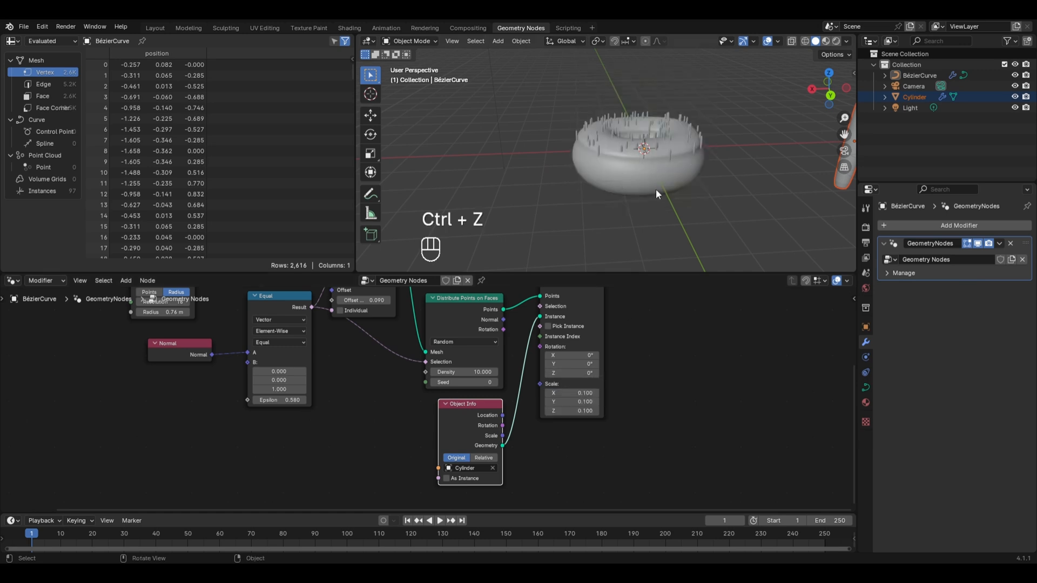
pyautogui.scroll(5, 655, 189)
pyautogui.scroll(-3, 657, 190)
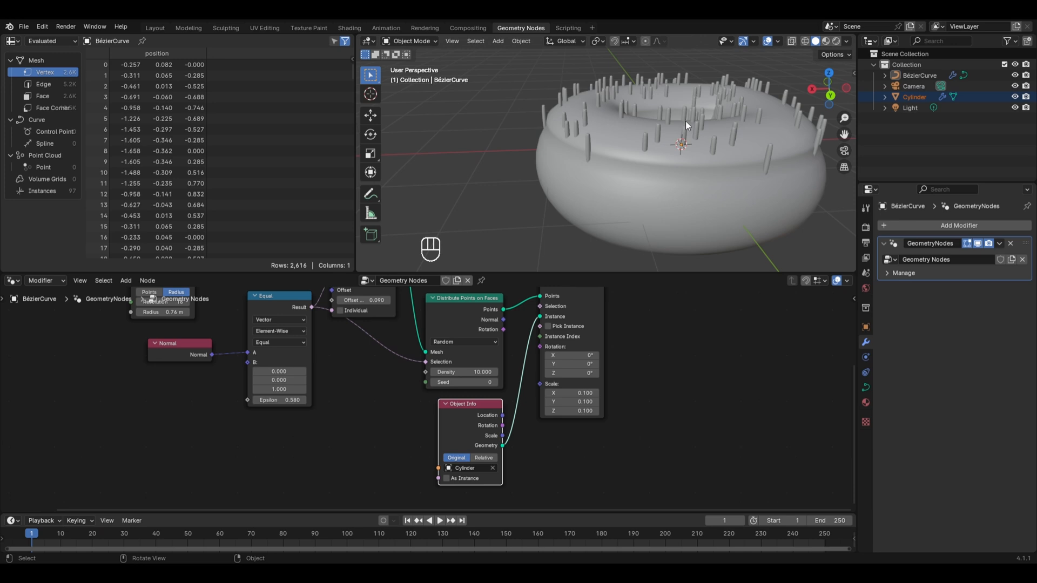
pyautogui.scroll(-4, 686, 121)
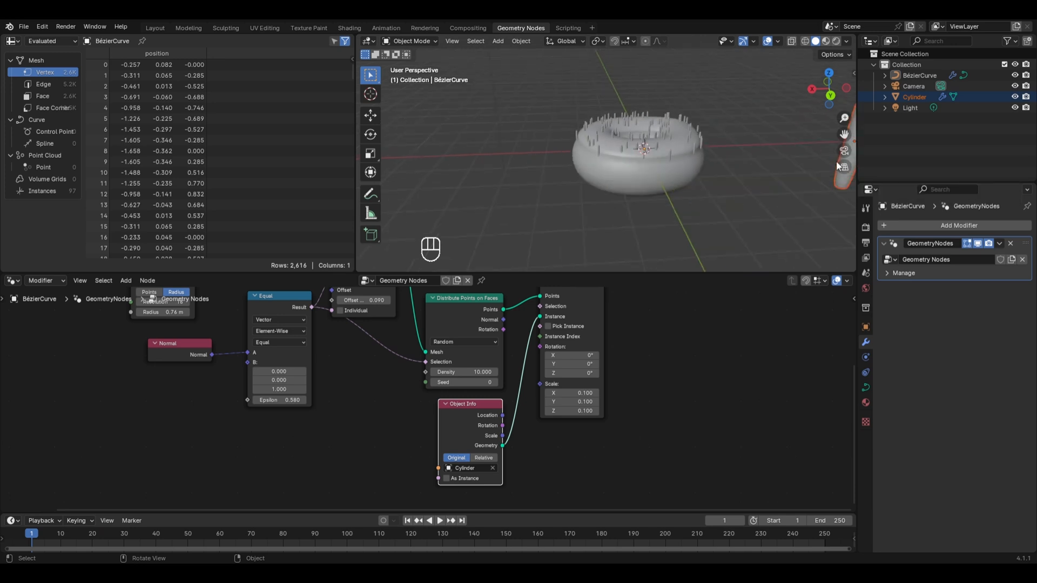
# In Edit Mode, rotate the whole cylinder mesh 90 degrees about the X axis so the sprinkles lie flat.
pyautogui.keyDown('shift'); pyautogui.moveTo(786, 147); pyautogui.dragTo(749, 148, button='middle'); pyautogui.keyUp('shift')
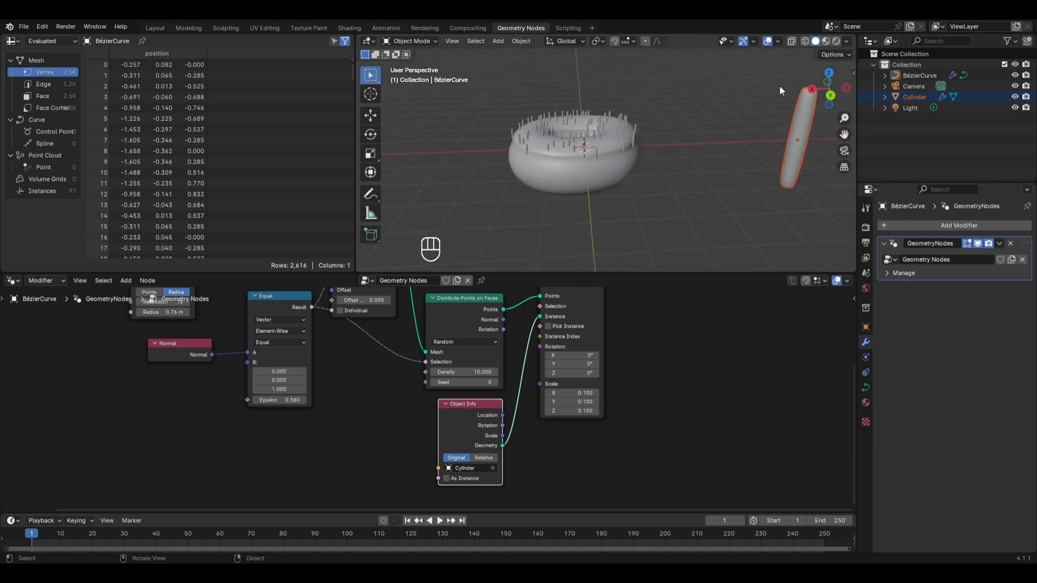
pyautogui.press('Tab')
pyautogui.press('Tab')
pyautogui.click(803, 108)
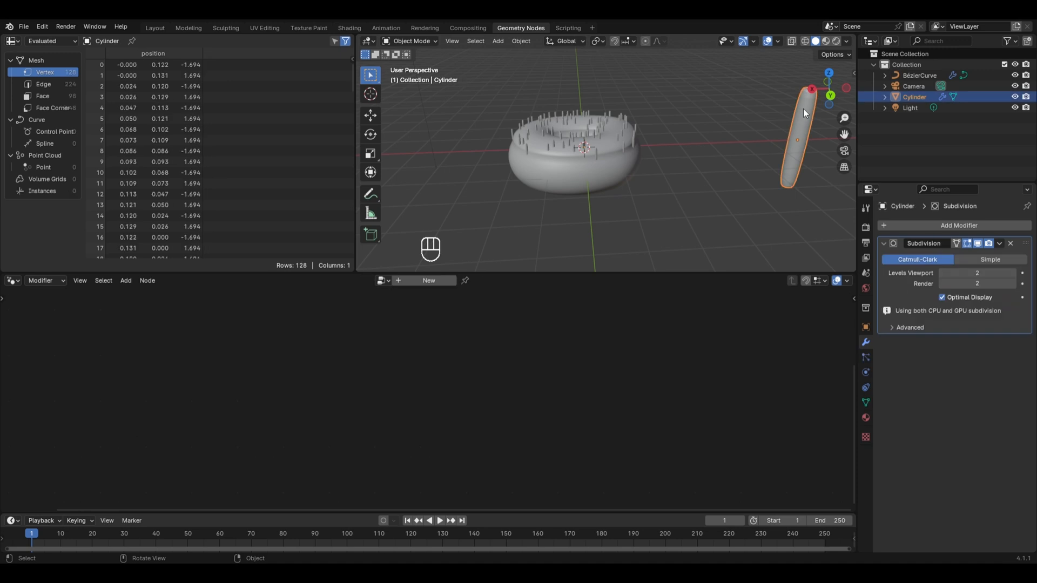
pyautogui.press('Tab')
pyautogui.press('r')
pyautogui.press('r')
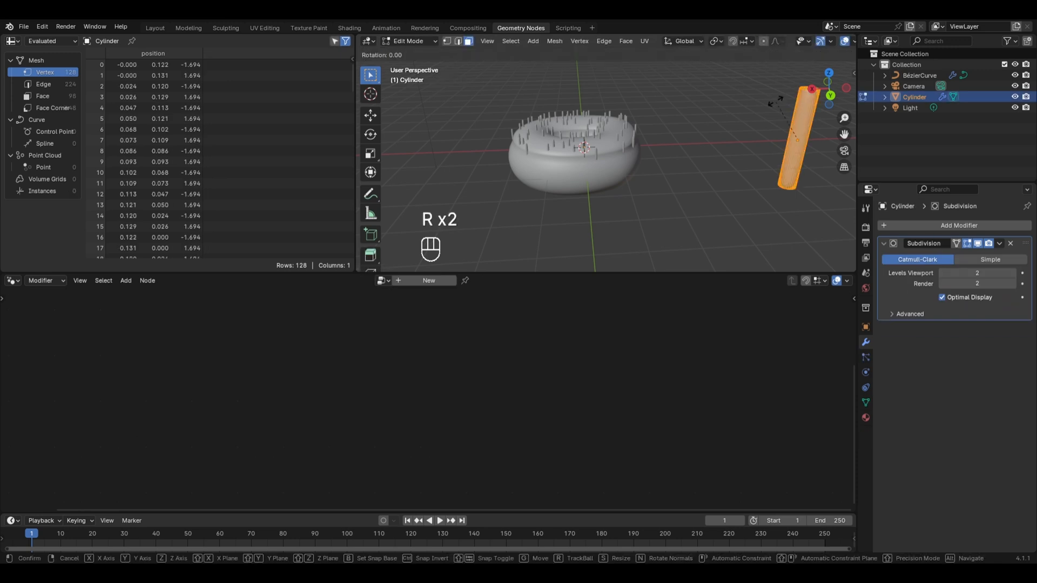
pyautogui.press('x')
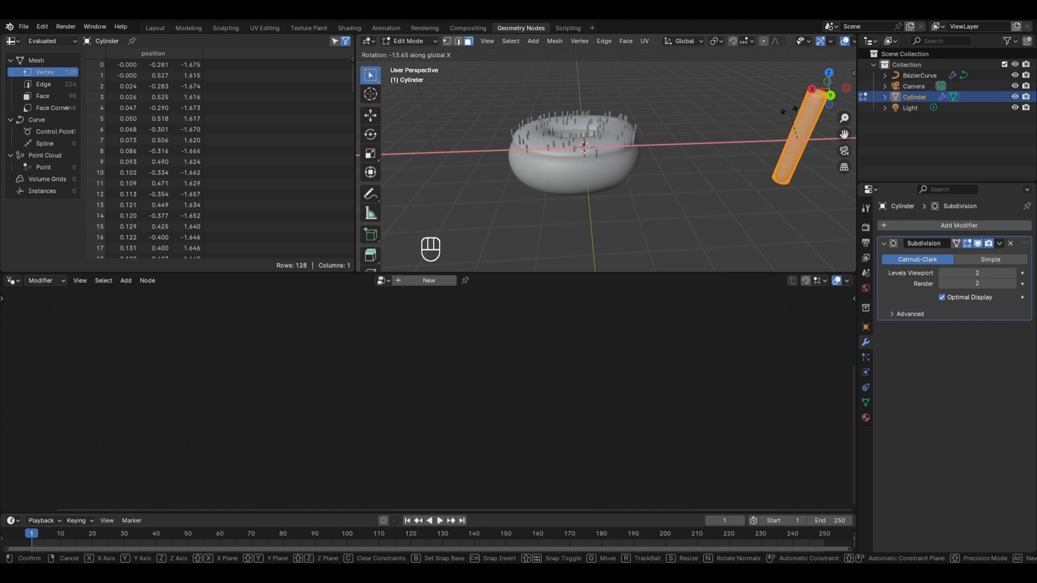
pyautogui.press('KP_9')
pyautogui.press('KP_0')
pyautogui.press('KP_Enter')
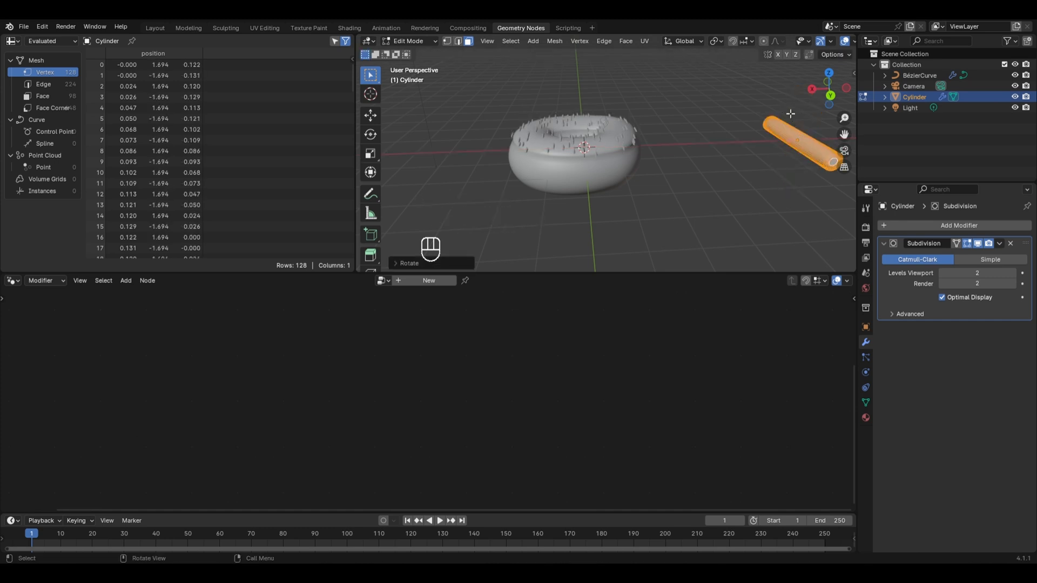
pyautogui.scroll(5, 561, 165)
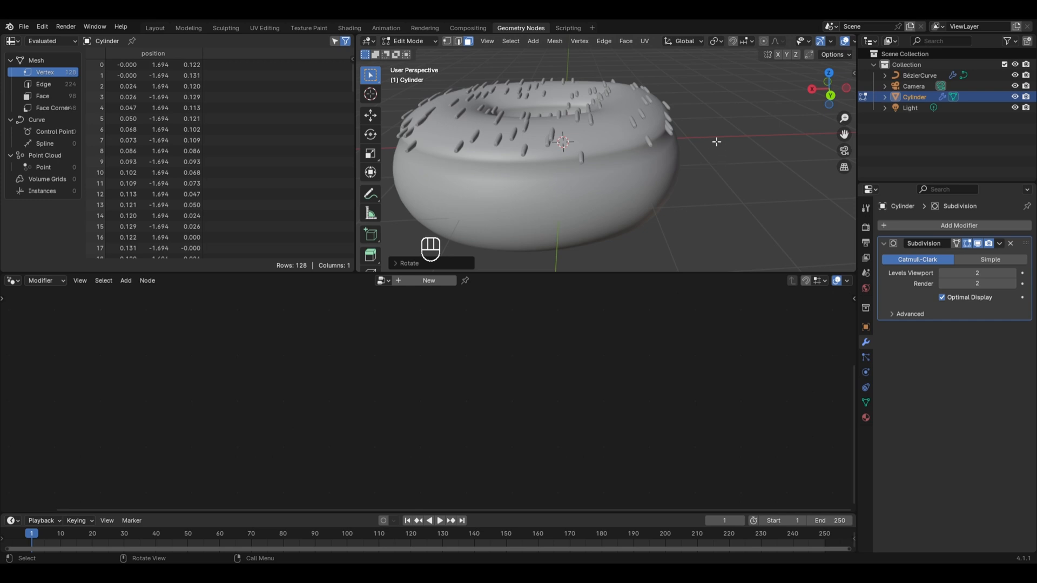
pyautogui.scroll(-2, 715, 135)
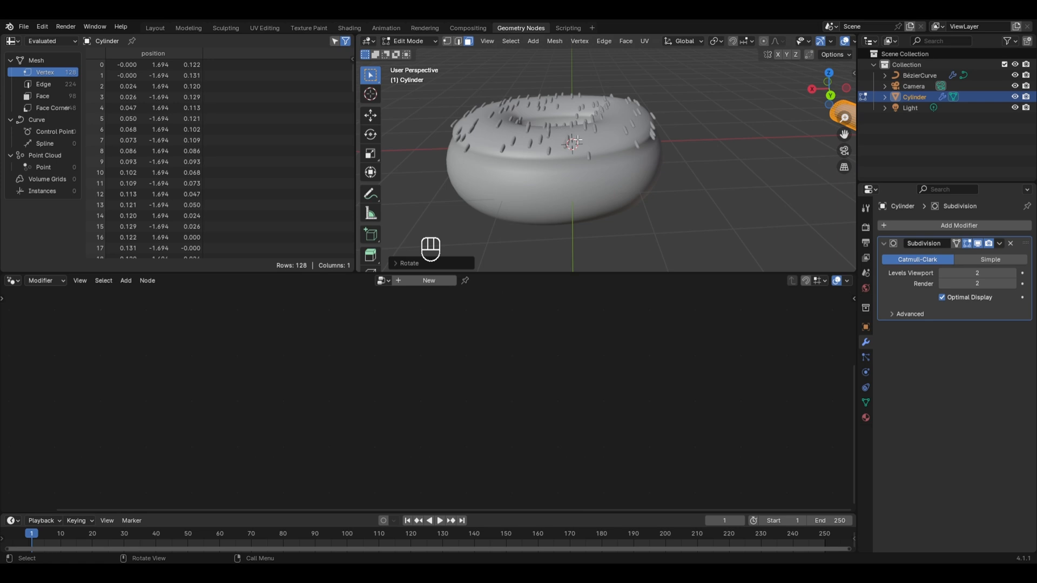
pyautogui.moveTo(560, 130); pyautogui.dragTo(578, 141, button='middle')
pyautogui.press('Tab')
# Drive the Rotation input of the donut's Instance on Points node with a new Random Value node set to Vector.
pyautogui.click(577, 143)
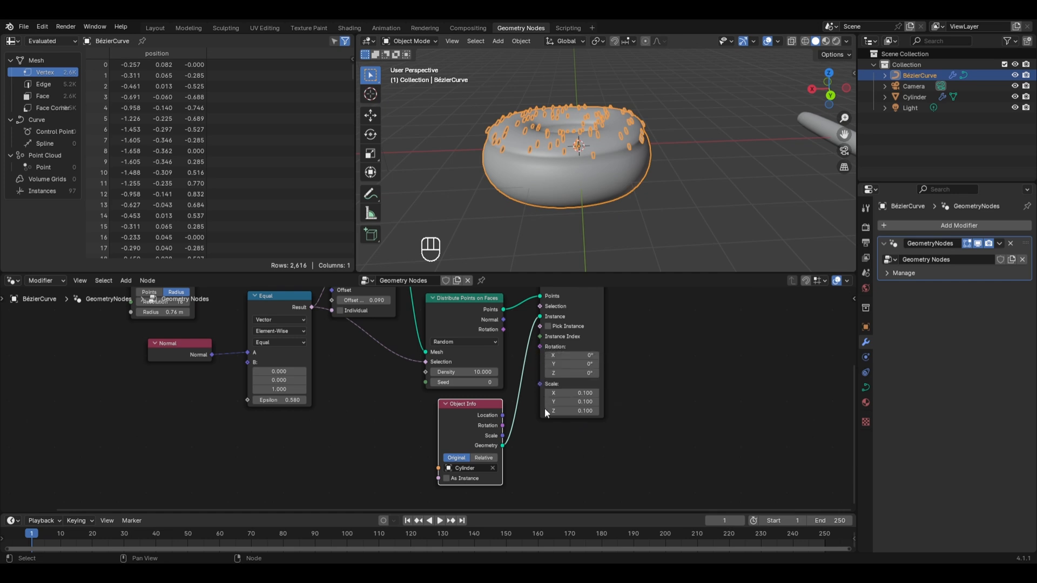
pyautogui.hotkey('shift', 'a')
pyautogui.moveTo(529, 479)
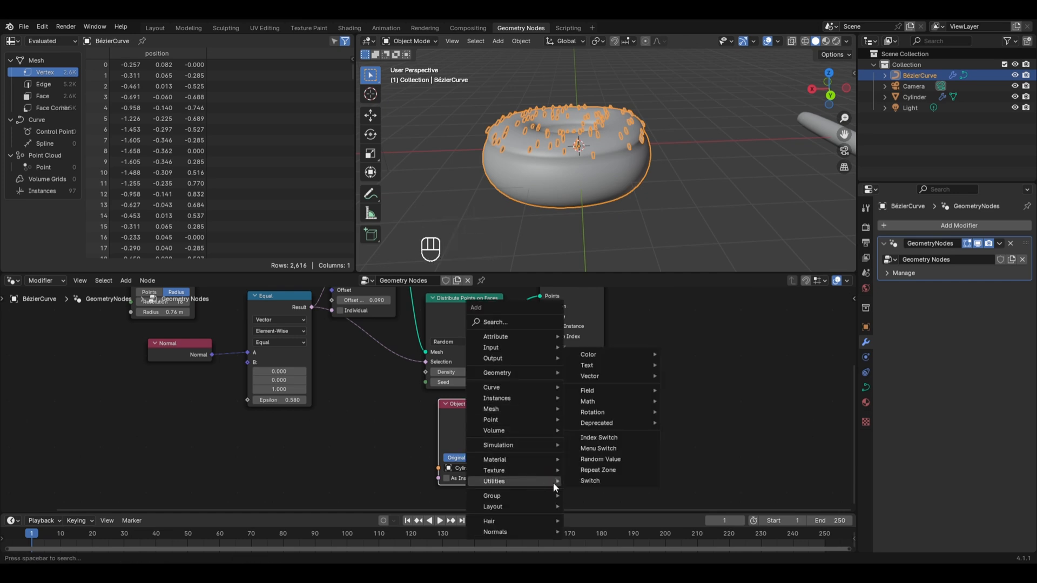
pyautogui.click(598, 460)
pyautogui.click(517, 434)
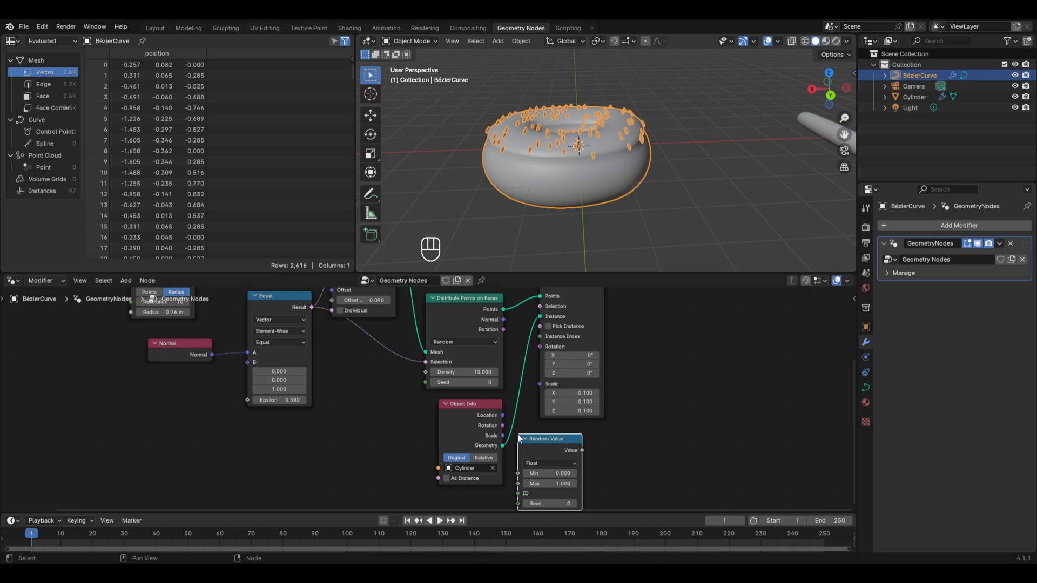
pyautogui.click(544, 462)
pyautogui.click(535, 505)
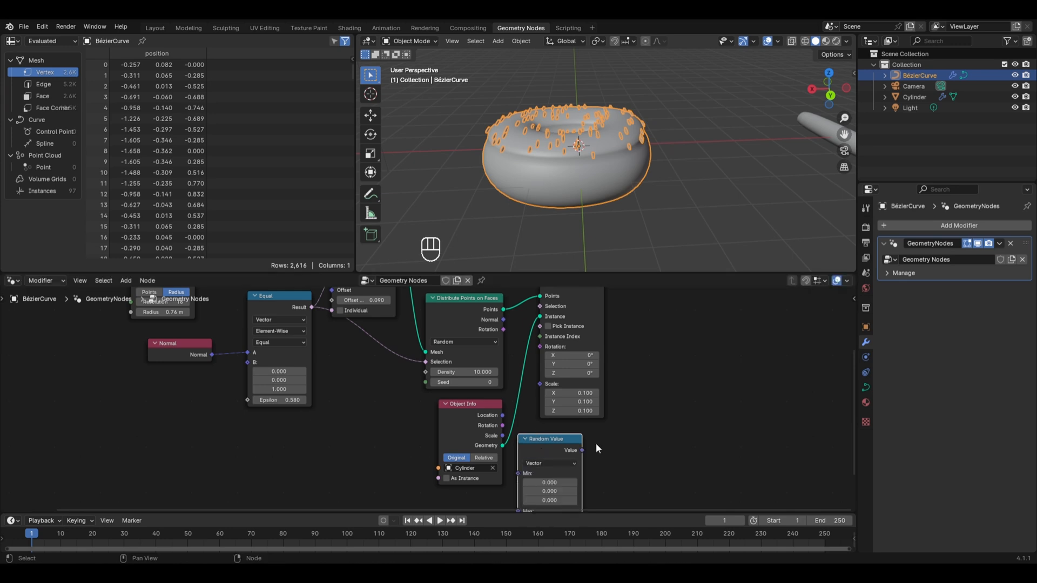
pyautogui.moveTo(582, 450); pyautogui.dragTo(537, 346)
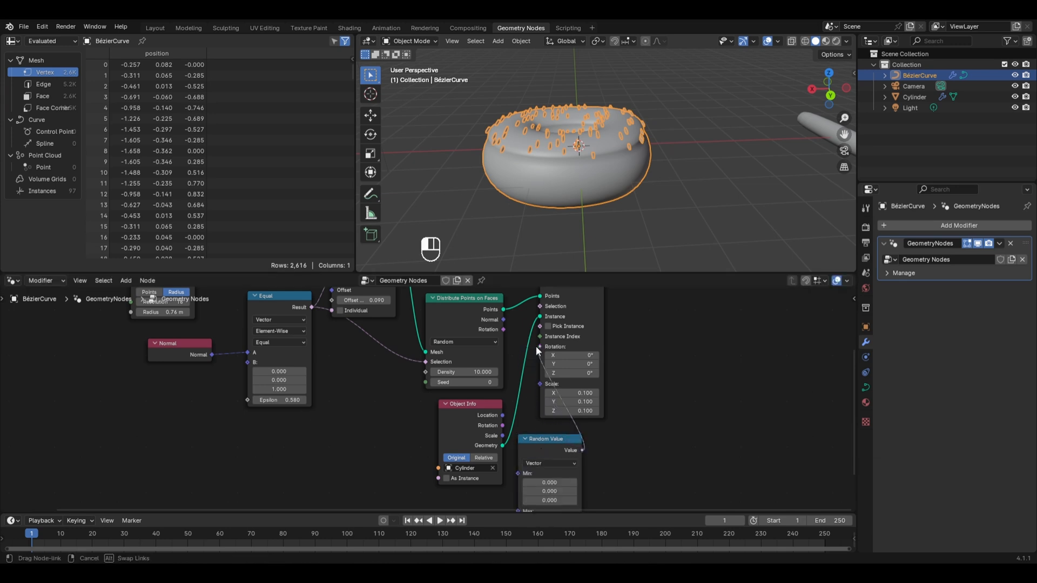
pyautogui.click(689, 172)
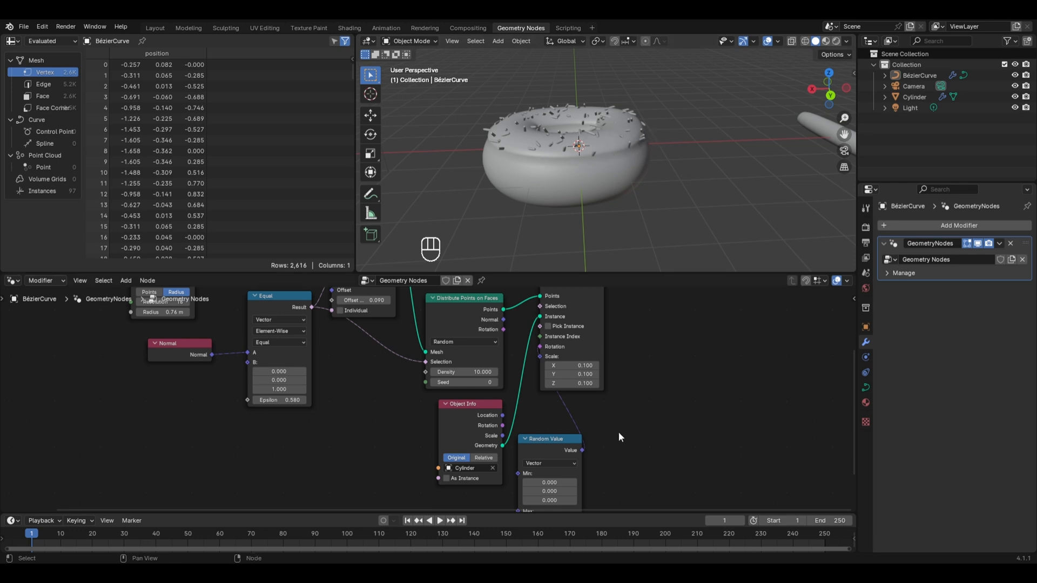
# Raise the Random Value node's Max vector values to vary the sprinkle rotations more strongly.
pyautogui.moveTo(618, 432); pyautogui.dragTo(605, 350, button='middle')
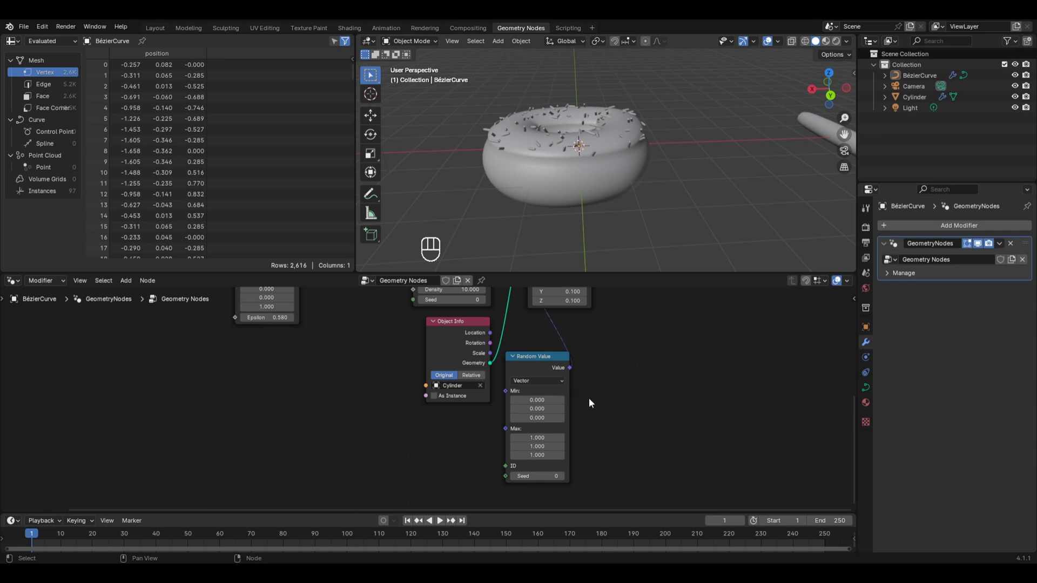
pyautogui.moveTo(536, 456); pyautogui.dragTo(683, 456)
pyautogui.moveTo(536, 438)
pyautogui.keyDown('shift'); pyautogui.mouseDown()
pyautogui.moveTo(514, 438)
pyautogui.moveTo(526, 445)
pyautogui.mouseUp(); pyautogui.keyUp('shift')
pyautogui.moveTo(520, 163); pyautogui.dragTo(556, 184, button='middle')
# Set the Distribute Points on Faces density to 20.9 and the Instance on Points scale to 0.12 on all axes.
pyautogui.moveTo(495, 306); pyautogui.dragTo(467, 406, button='middle')
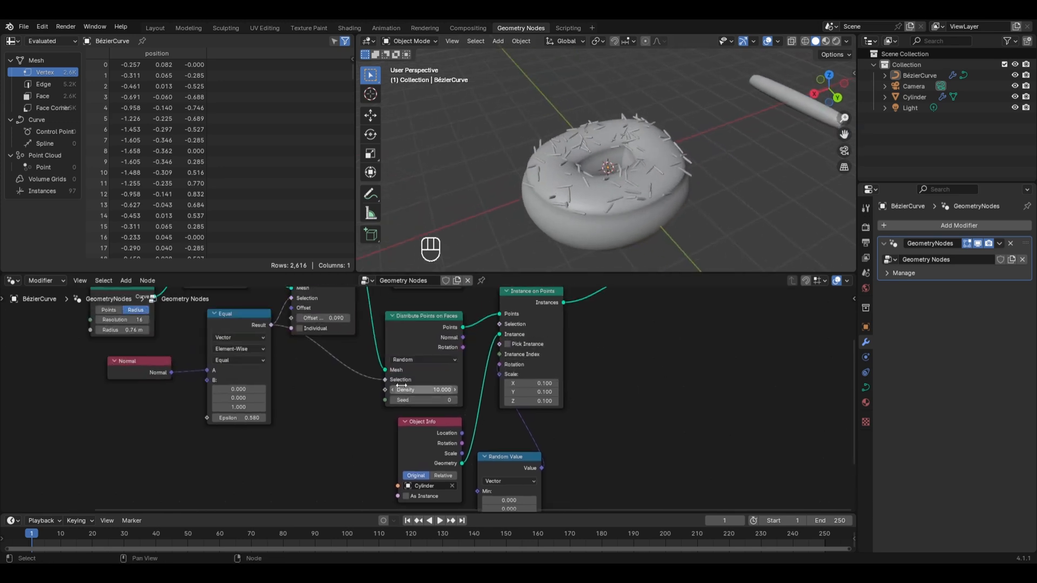
pyautogui.moveTo(419, 390); pyautogui.dragTo(476, 390)
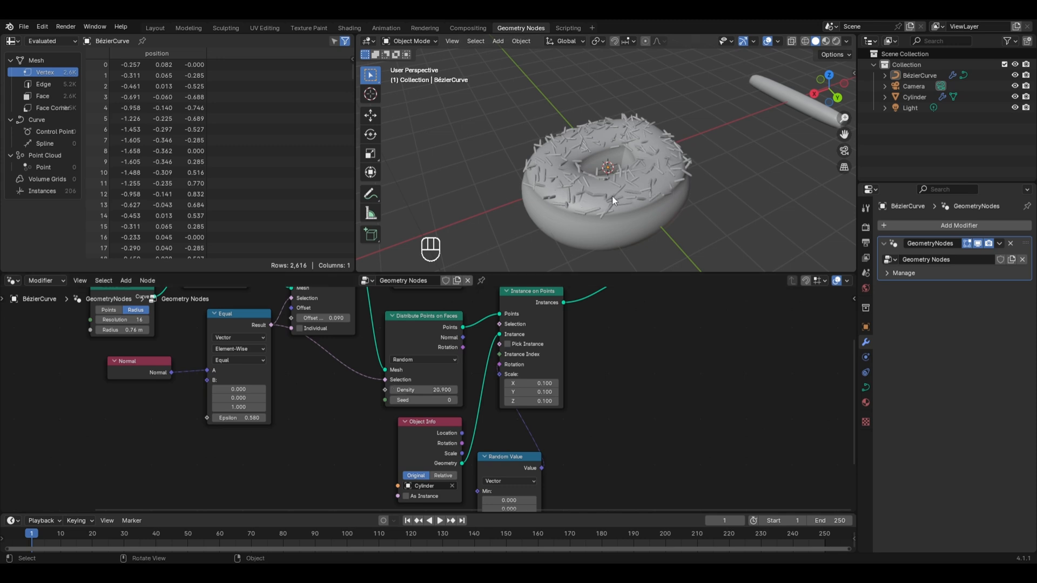
pyautogui.click(532, 383)
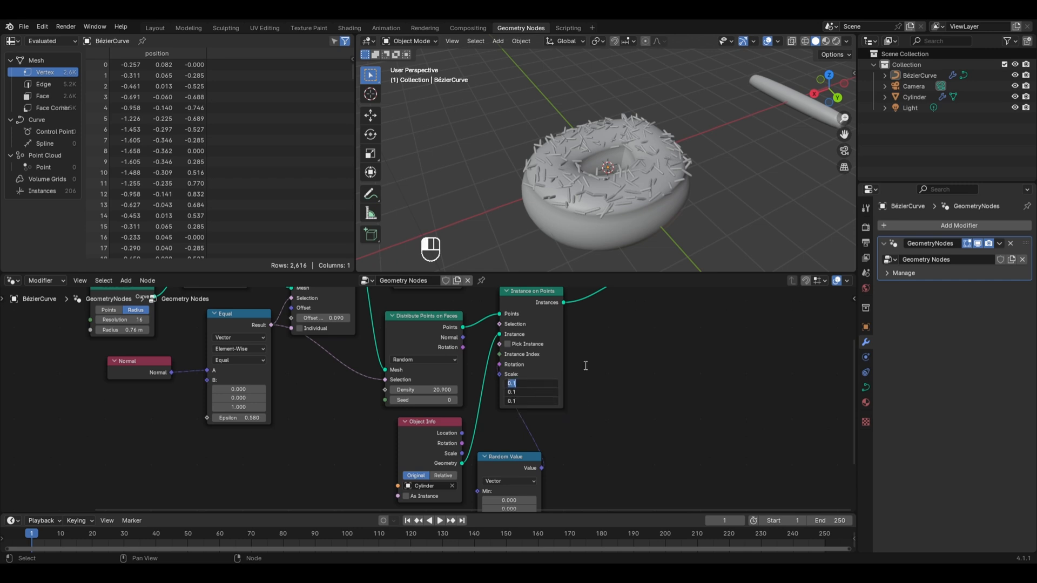
pyautogui.write('0.12')
pyautogui.press('Return')
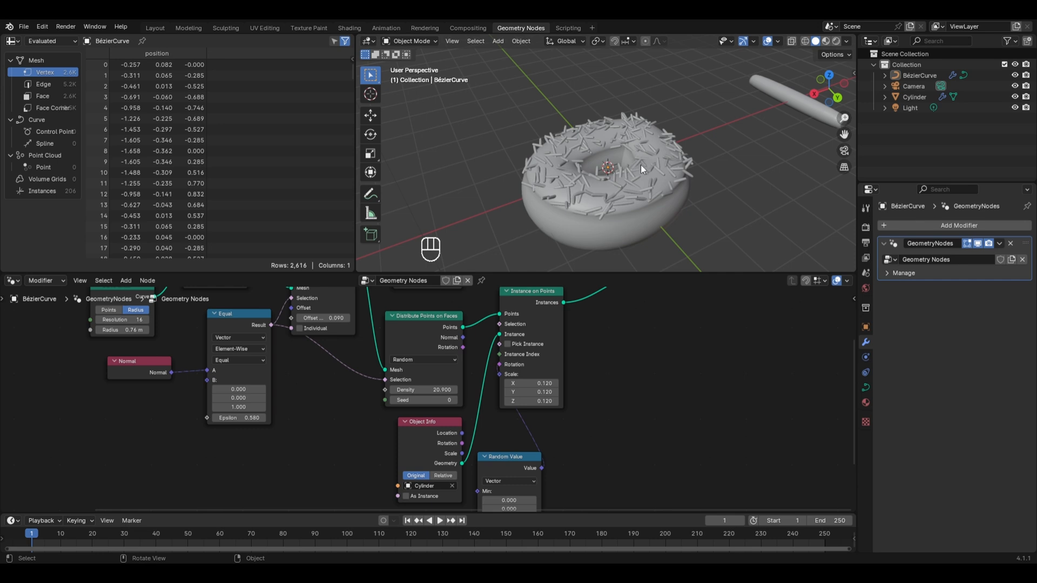
# In the curve's Edit Mode, draw three more freehand donut loops around the original one from the top view with the Draw tool.
pyautogui.click(667, 168)
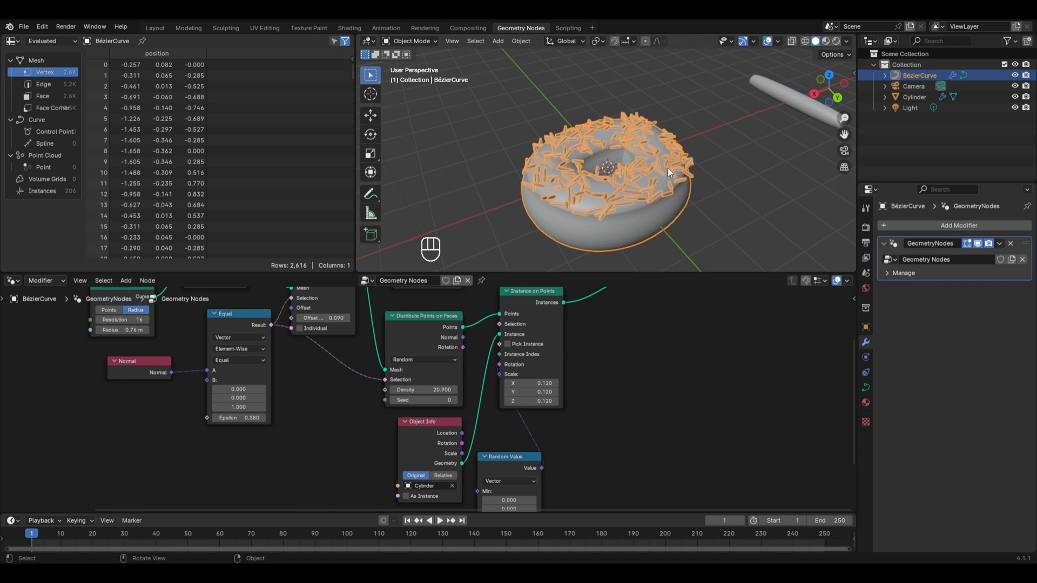
pyautogui.press('KP_7')
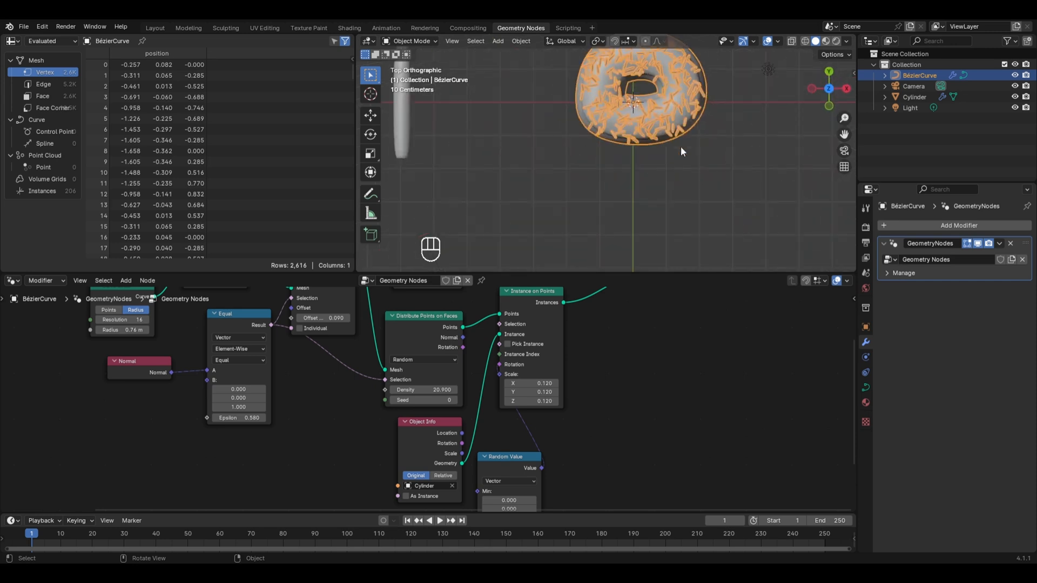
pyautogui.press('Tab')
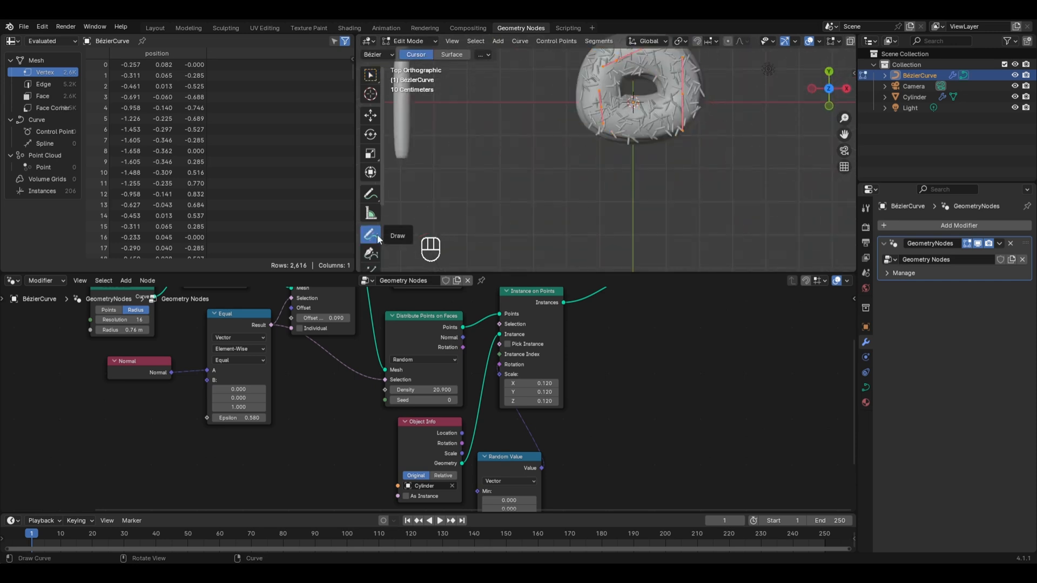
pyautogui.moveTo(540, 157)
pyautogui.mouseDown()
pyautogui.moveTo(499, 162)
pyautogui.moveTo(599, 254)
pyautogui.moveTo(628, 254)
pyautogui.mouseUp()
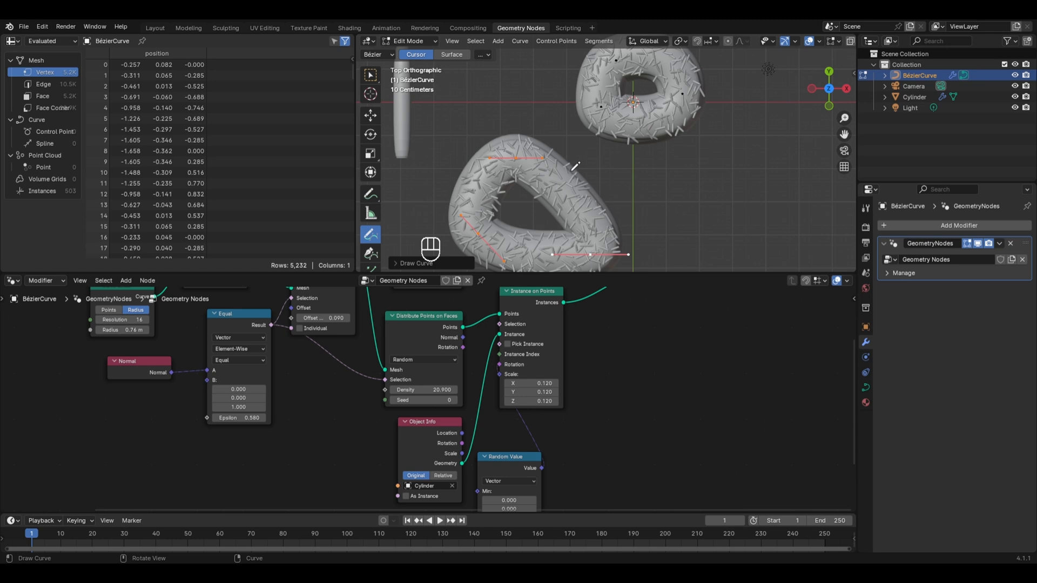
pyautogui.scroll(-2, 641, 165)
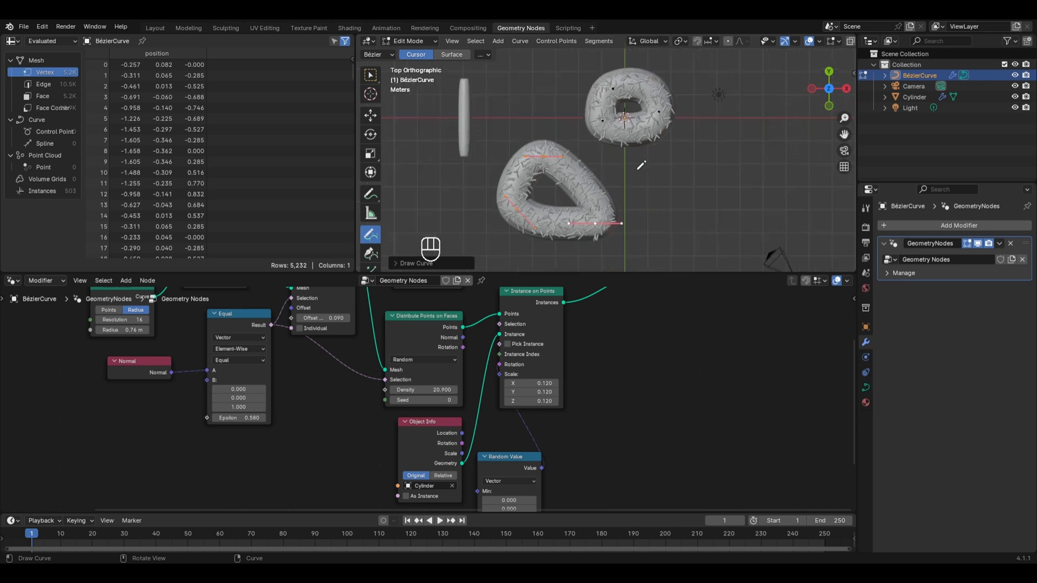
pyautogui.hotkey('ctrl', 'z')
pyautogui.moveTo(738, 112)
pyautogui.mouseDown()
pyautogui.moveTo(736, 102)
pyautogui.moveTo(756, 143)
pyautogui.moveTo(739, 116)
pyautogui.mouseUp()
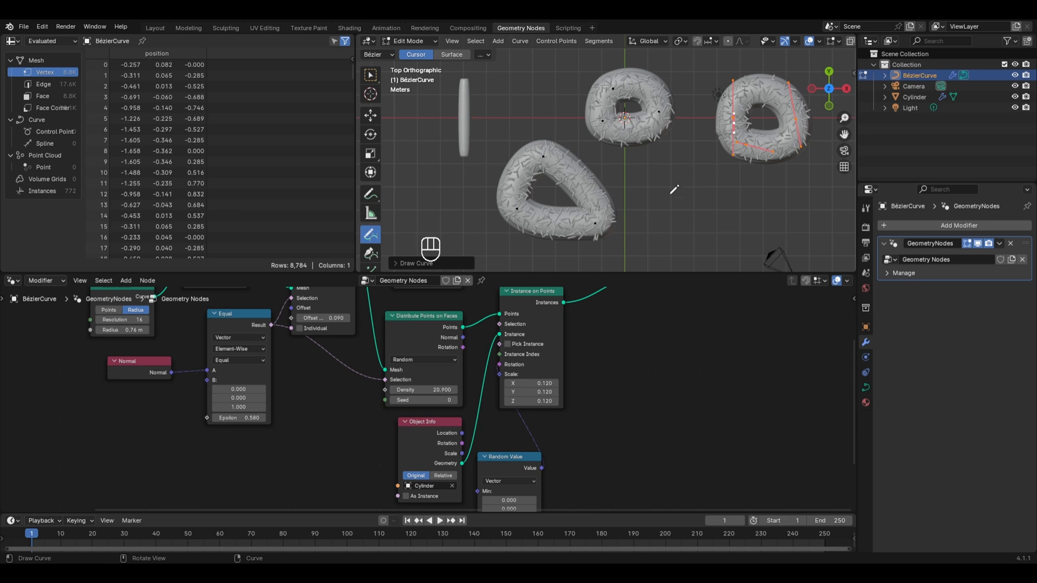
pyautogui.moveTo(425, 318); pyautogui.dragTo(401, 437, button='middle')
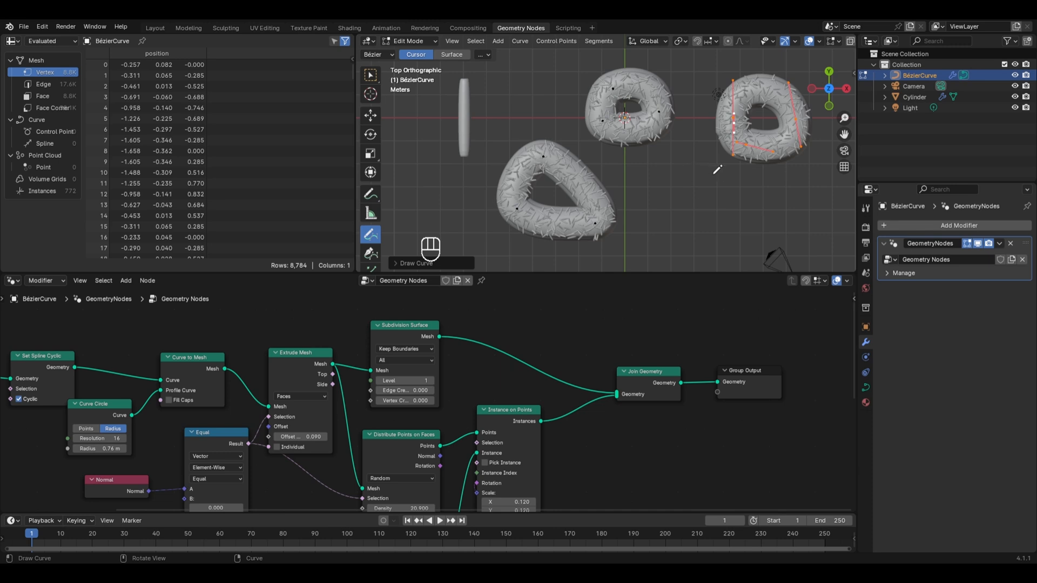
pyautogui.moveTo(675, 217)
pyautogui.mouseDown()
pyautogui.moveTo(677, 177)
pyautogui.moveTo(764, 195)
pyautogui.mouseUp()
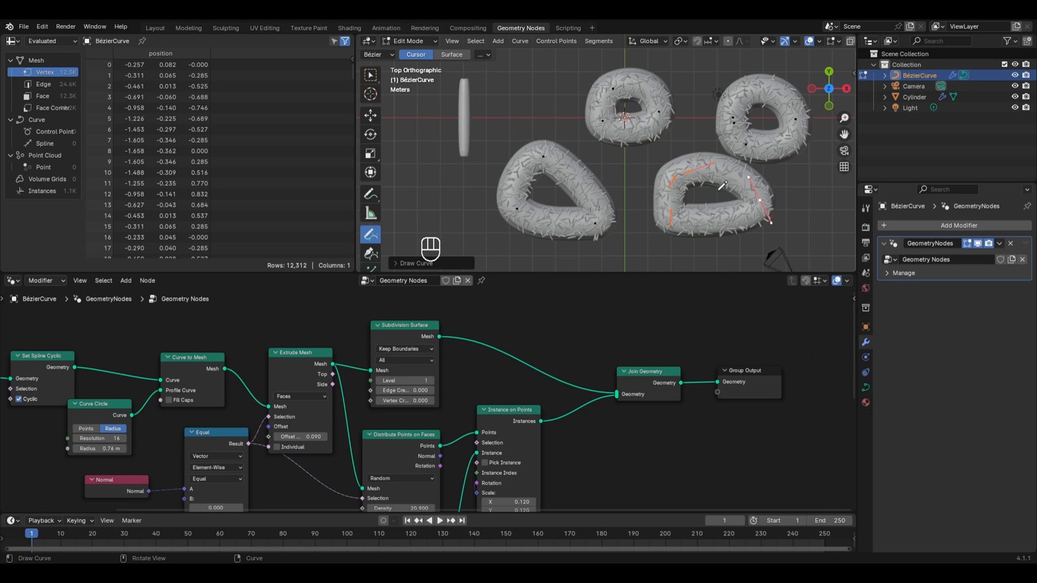
# Delete the two lower freehand donut loops from the curve and return to Object Mode.
pyautogui.moveTo(492, 139); pyautogui.dragTo(598, 277)
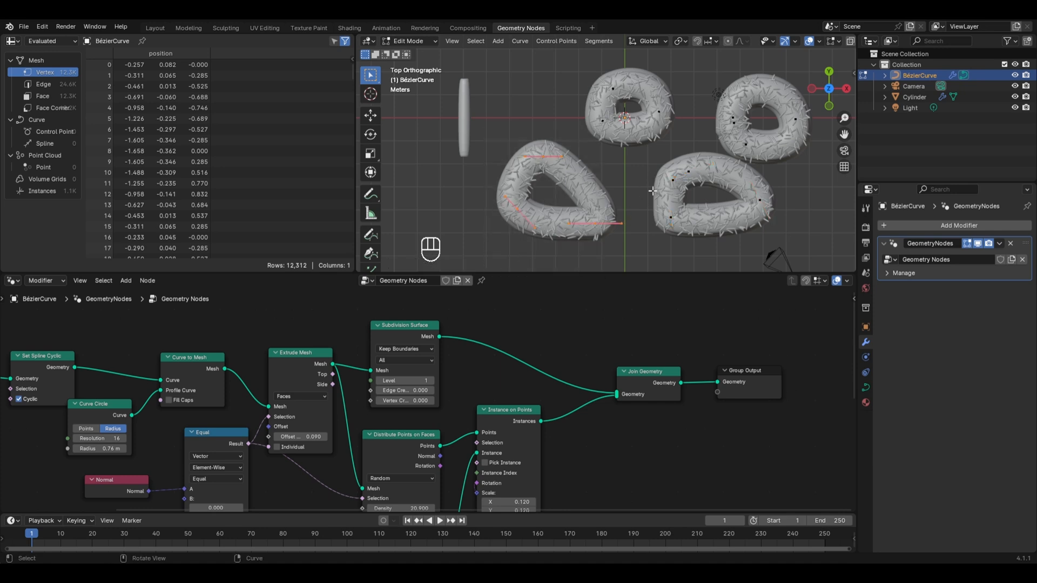
pyautogui.press('shift')
pyautogui.keyDown('shift'); pyautogui.moveTo(643, 162); pyautogui.dragTo(805, 257); pyautogui.keyUp('shift')
pyautogui.press('x')
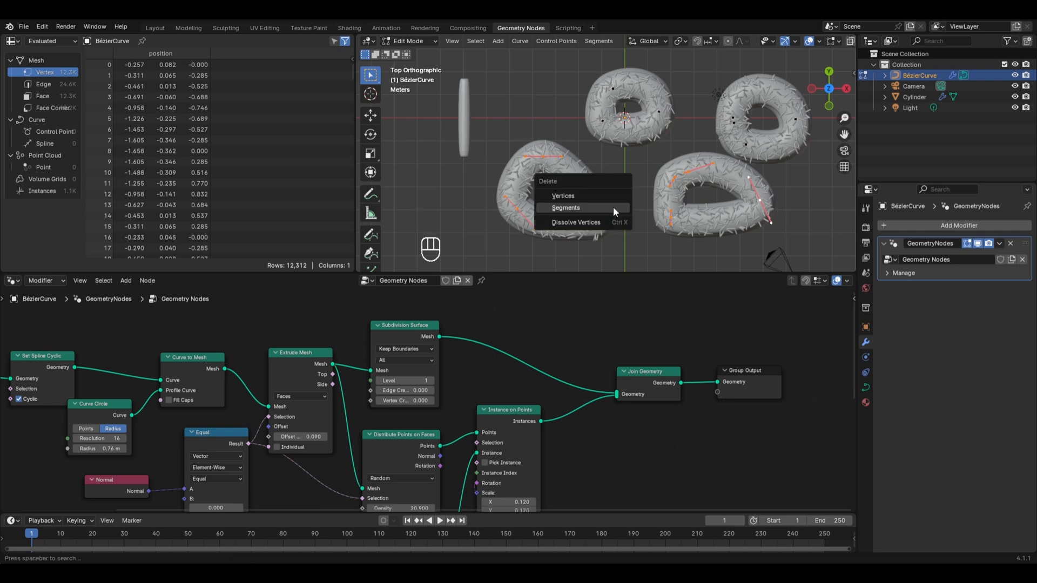
pyautogui.click(614, 207)
pyautogui.hotkey('shift', 'ctrl', 'z')
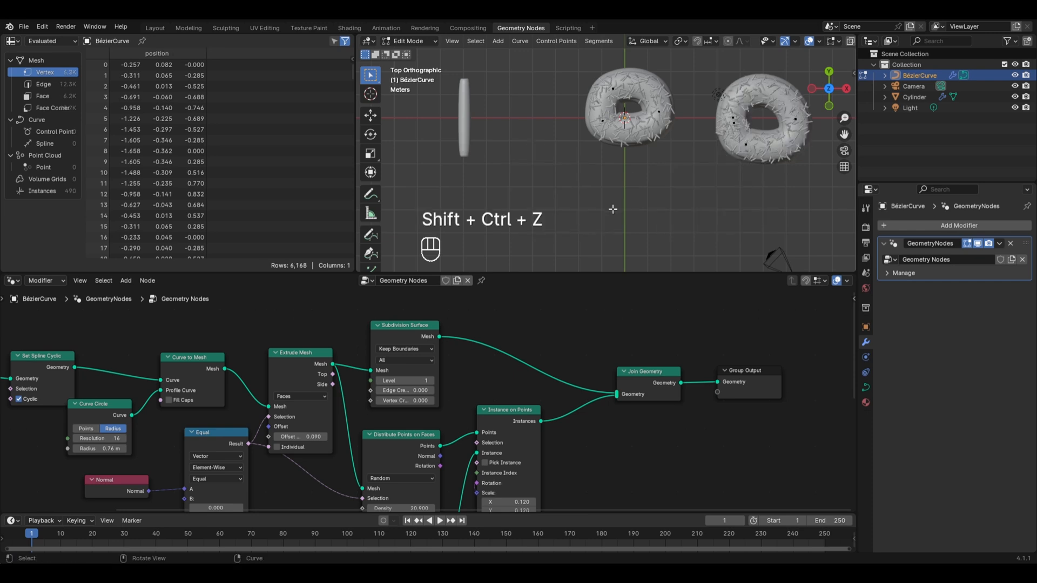
pyautogui.press('Tab')
pyautogui.moveTo(621, 178); pyautogui.dragTo(489, 271, button='middle')
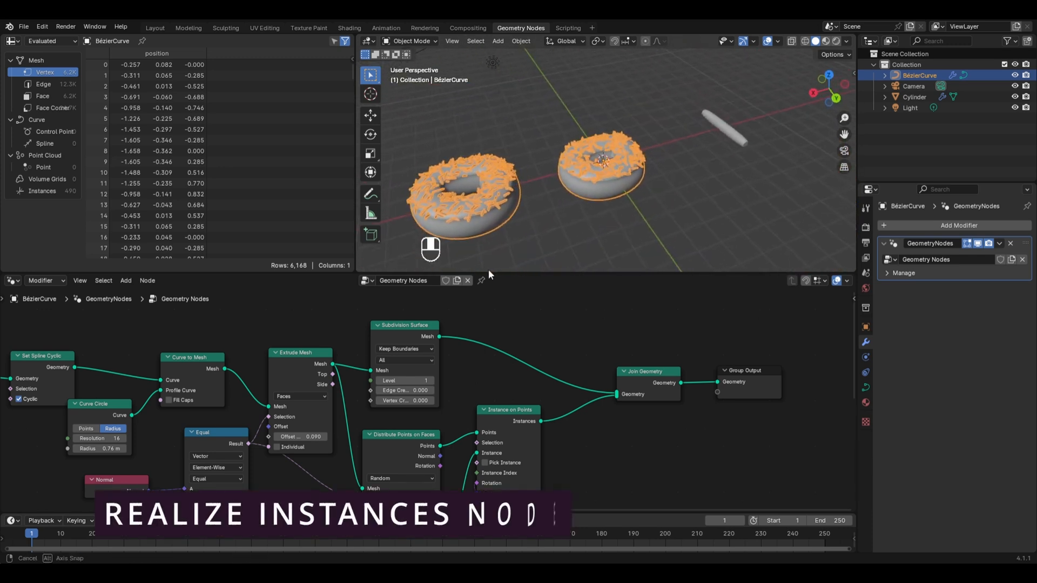
# Insert a Realize Instances node between the donut's Instance on Points and Join Geometry nodes.
pyautogui.click(536, 244)
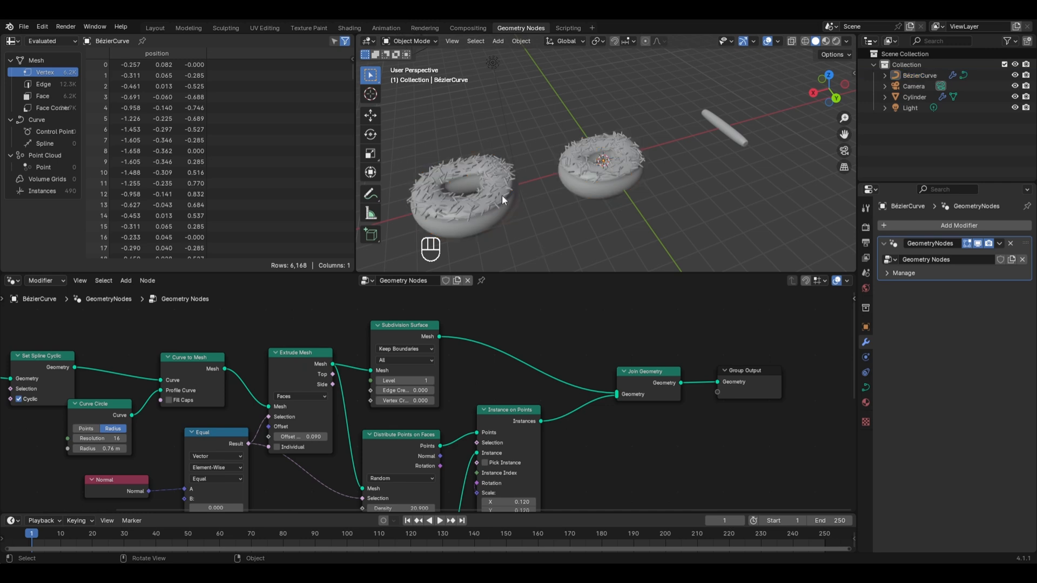
pyautogui.scroll(3, 512, 214)
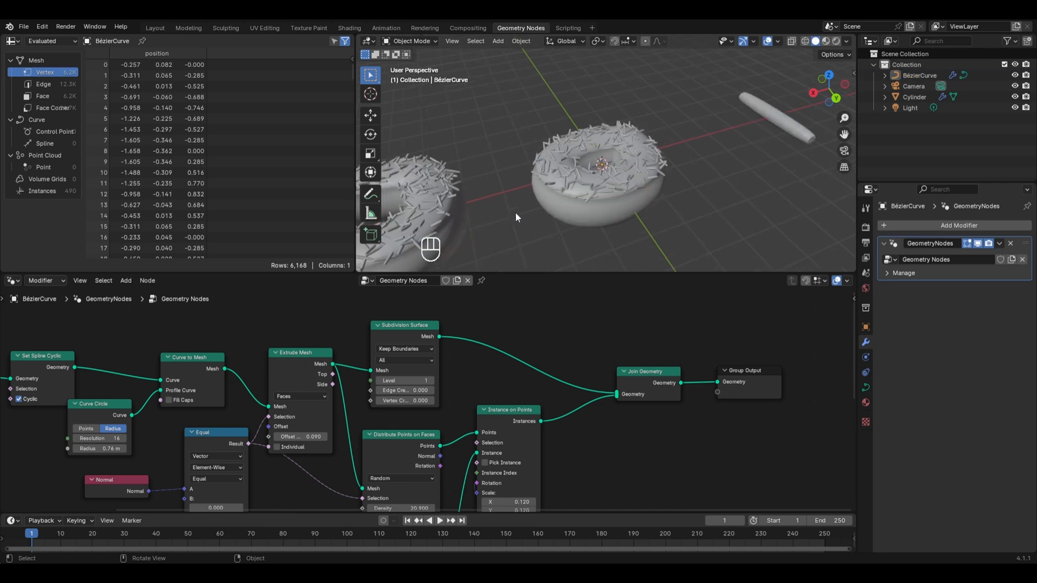
pyautogui.keyDown('shift'); pyautogui.moveTo(515, 212); pyautogui.dragTo(658, 173, button='middle'); pyautogui.keyUp('shift')
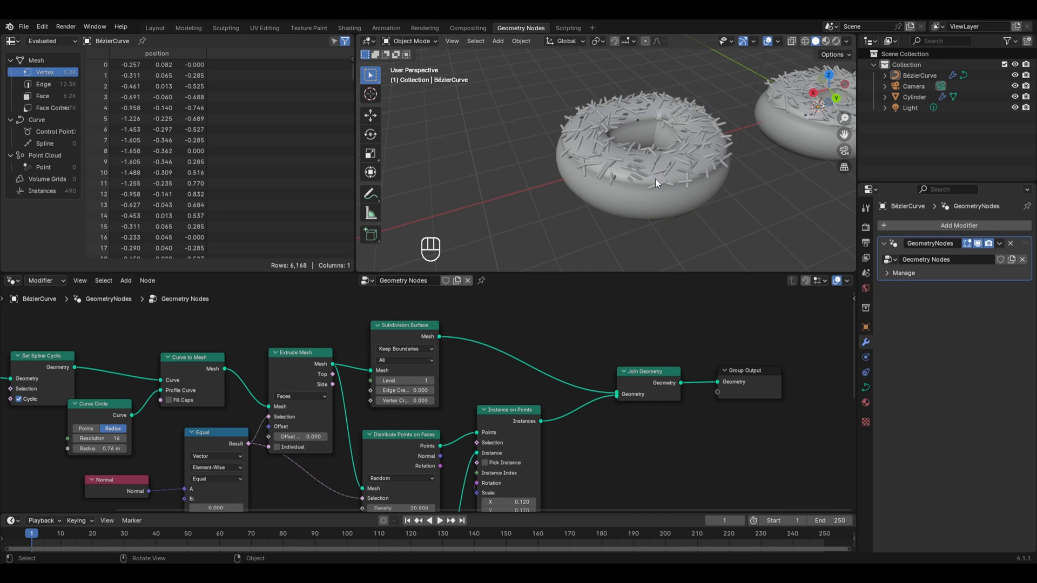
pyautogui.click(656, 180)
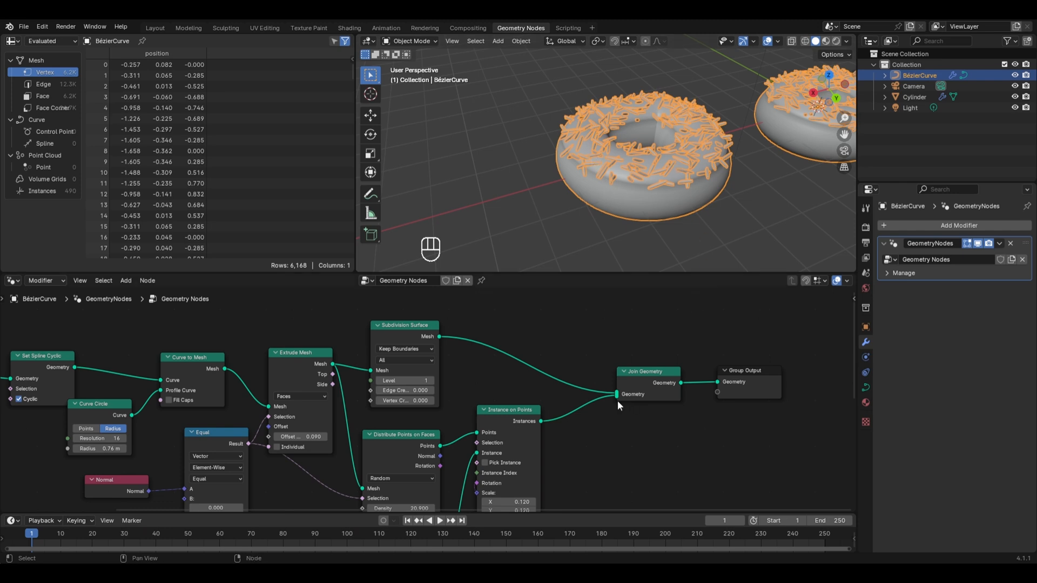
pyautogui.hotkey('shift', 'a')
pyautogui.moveTo(588, 415)
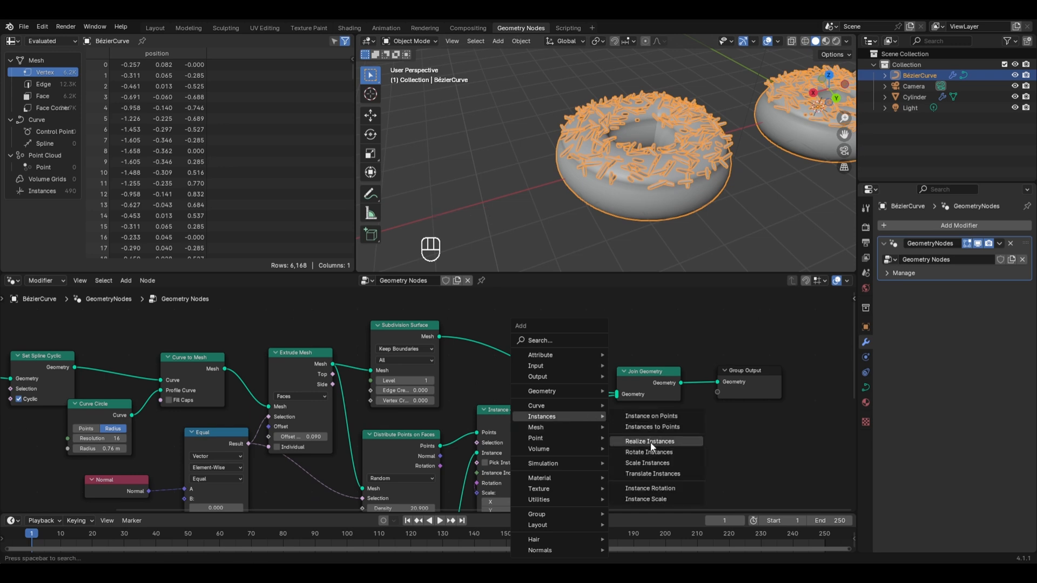
pyautogui.click(650, 442)
pyautogui.click(577, 402)
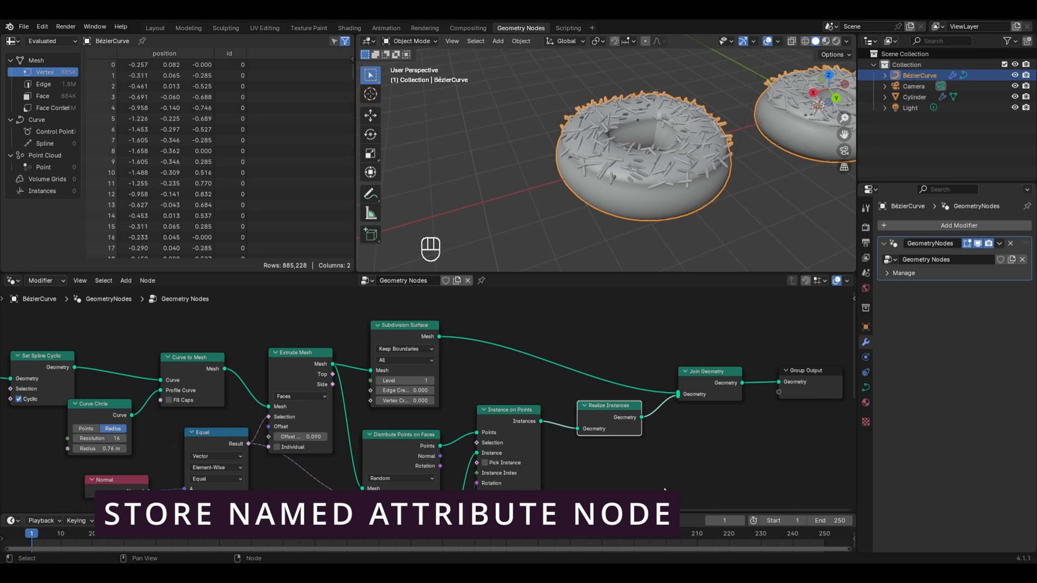
# Insert a Store Named Attribute node between the Instance on Points and Realize Instances nodes.
pyautogui.hotkey('shift', 'a')
pyautogui.moveTo(654, 354)
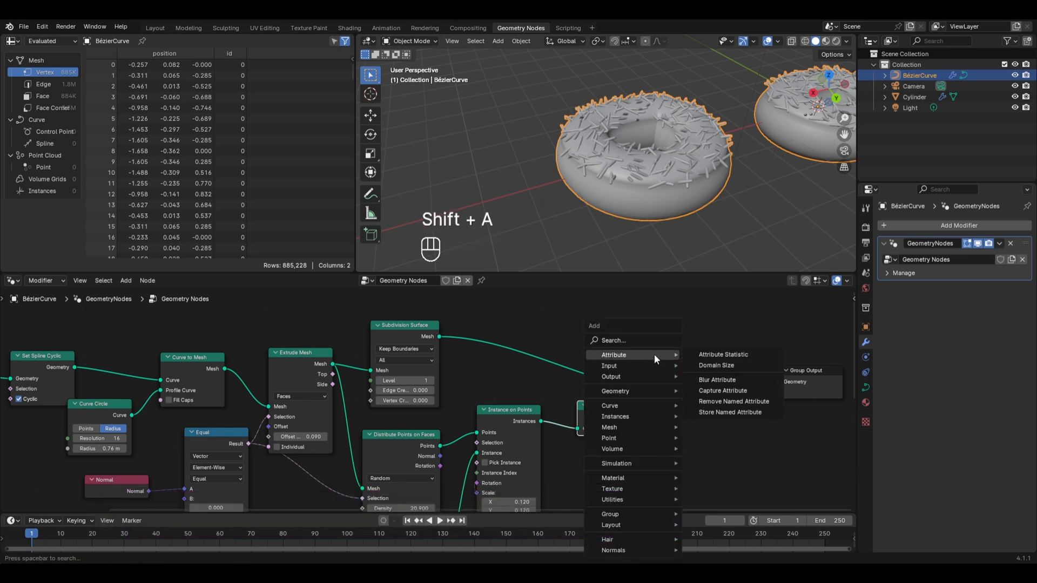
pyautogui.click(732, 416)
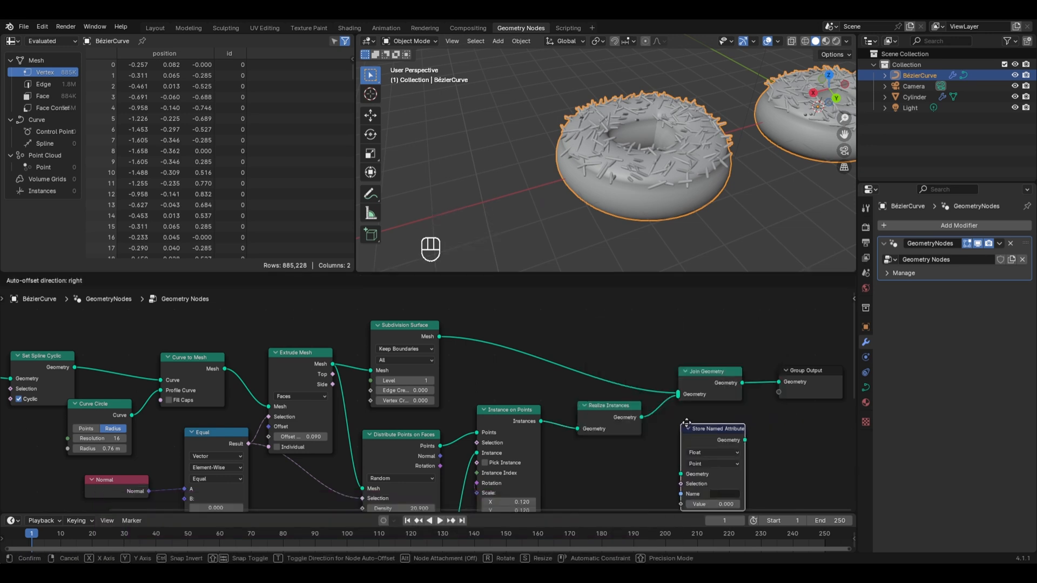
pyautogui.click(657, 438)
pyautogui.moveTo(658, 438); pyautogui.dragTo(646, 384, button='middle')
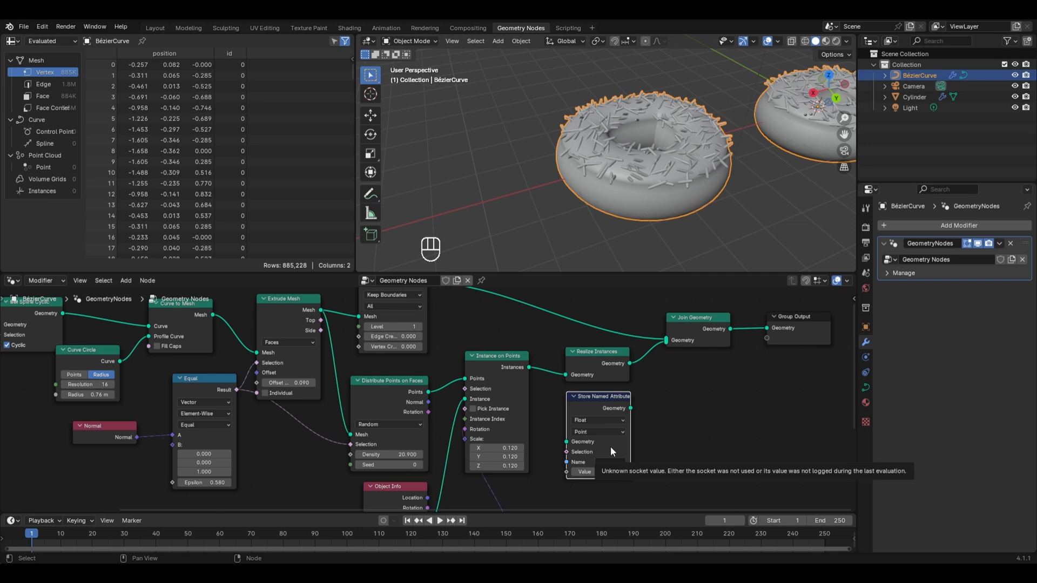
pyautogui.moveTo(610, 446); pyautogui.dragTo(609, 390)
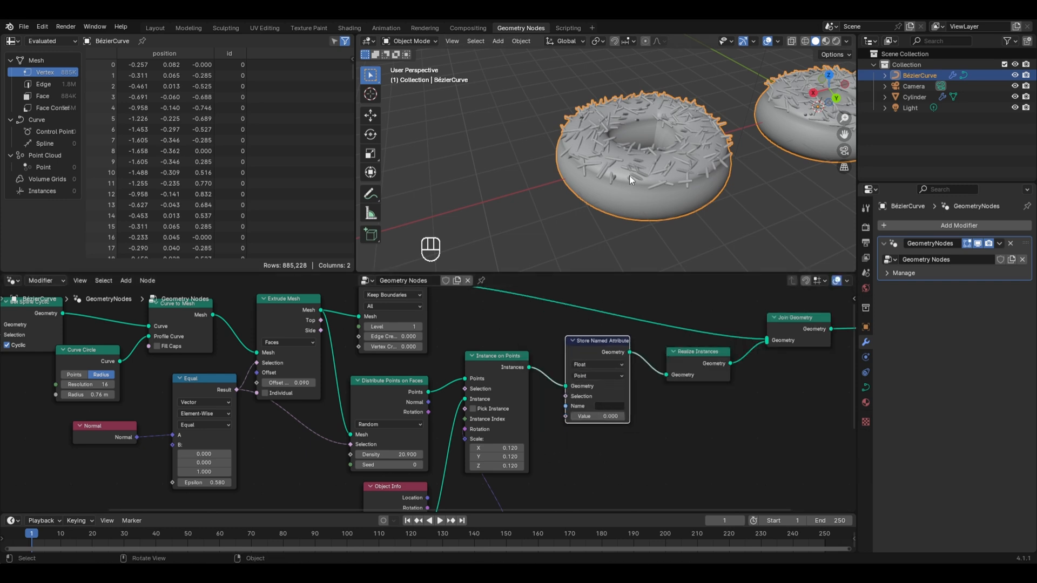
# Set the Store Named Attribute node's data type to Color and its domain to Instance.
pyautogui.click(593, 364)
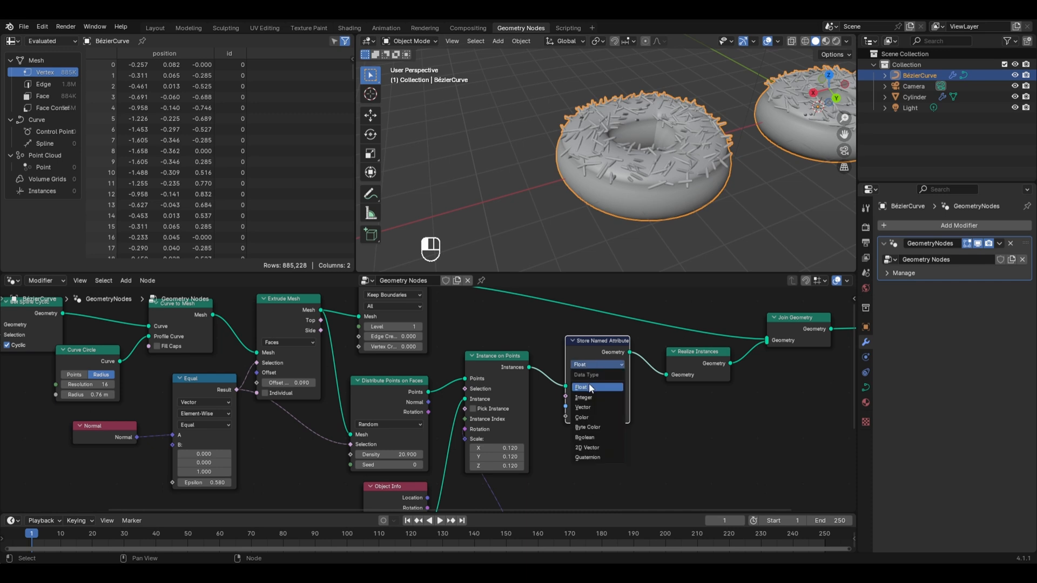
pyautogui.click(582, 417)
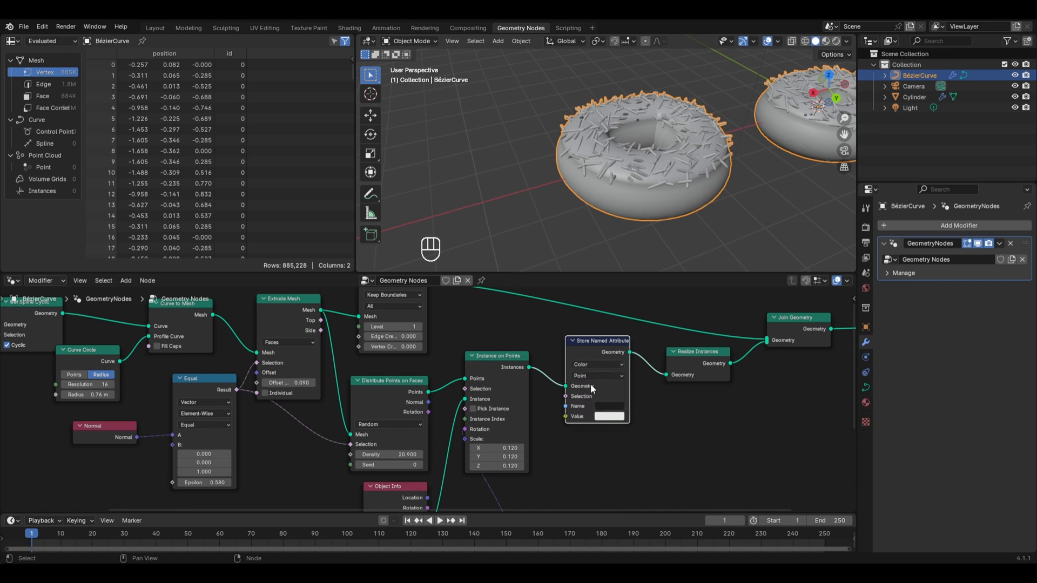
pyautogui.click(599, 376)
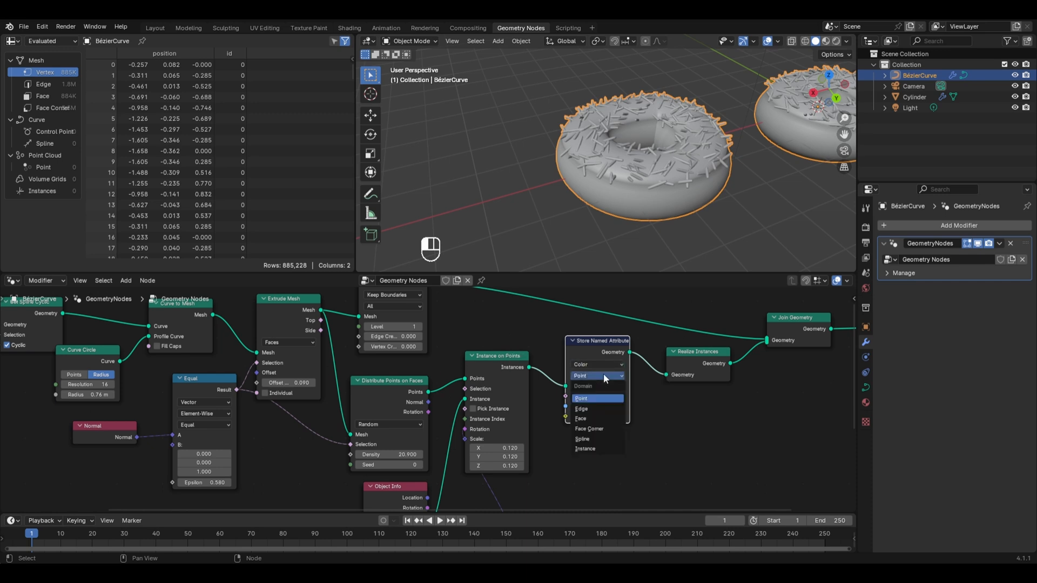
pyautogui.click(593, 448)
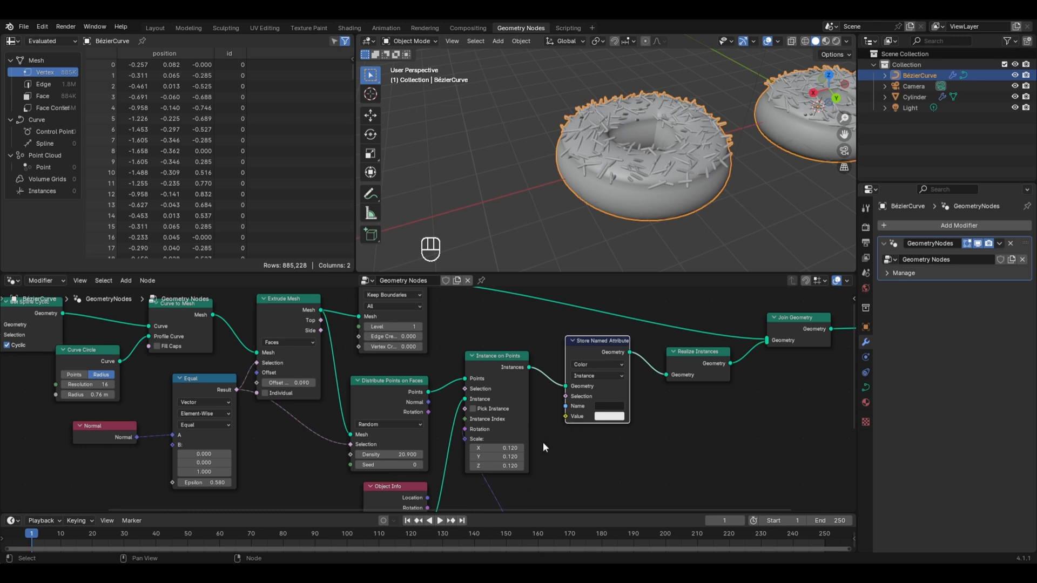
# Drive the Store Named Attribute node's Value input with a new Random Value node set to Vector.
pyautogui.hotkey('shift', 'a')
pyautogui.moveTo(561, 499)
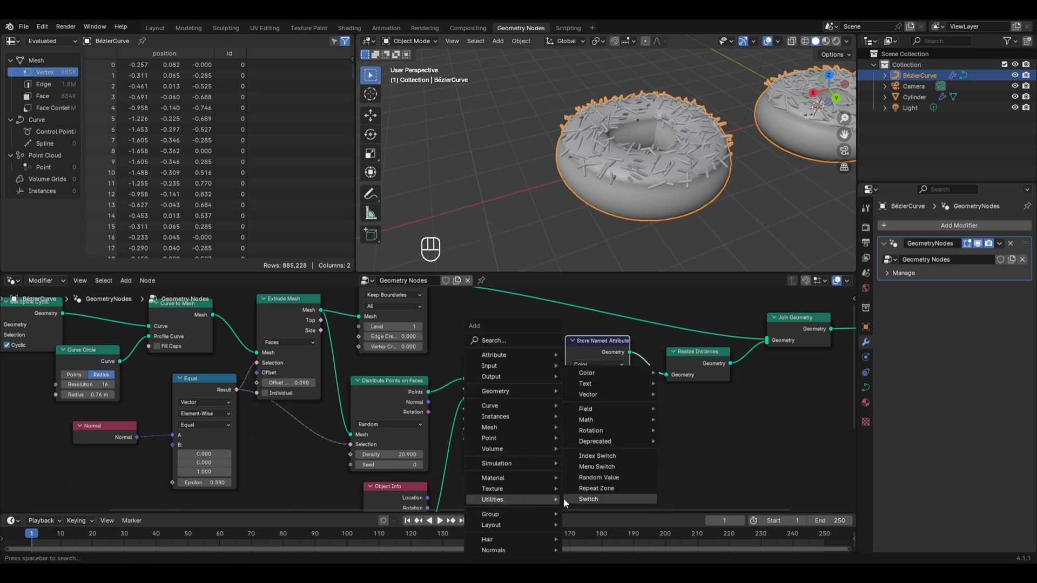
pyautogui.click(596, 477)
pyautogui.click(564, 457)
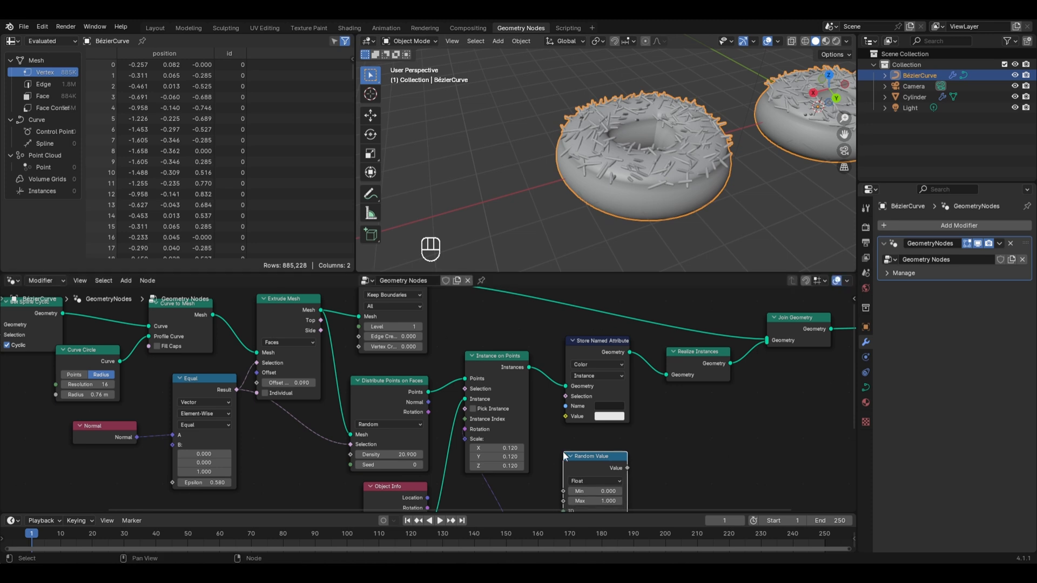
pyautogui.click(601, 478)
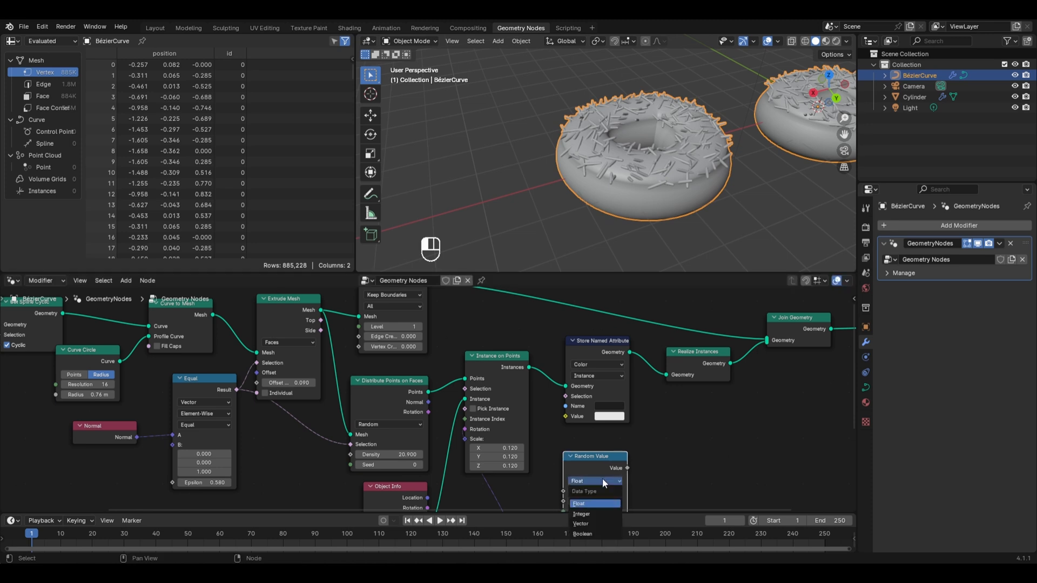
pyautogui.click(580, 524)
pyautogui.moveTo(628, 468); pyautogui.dragTo(555, 415)
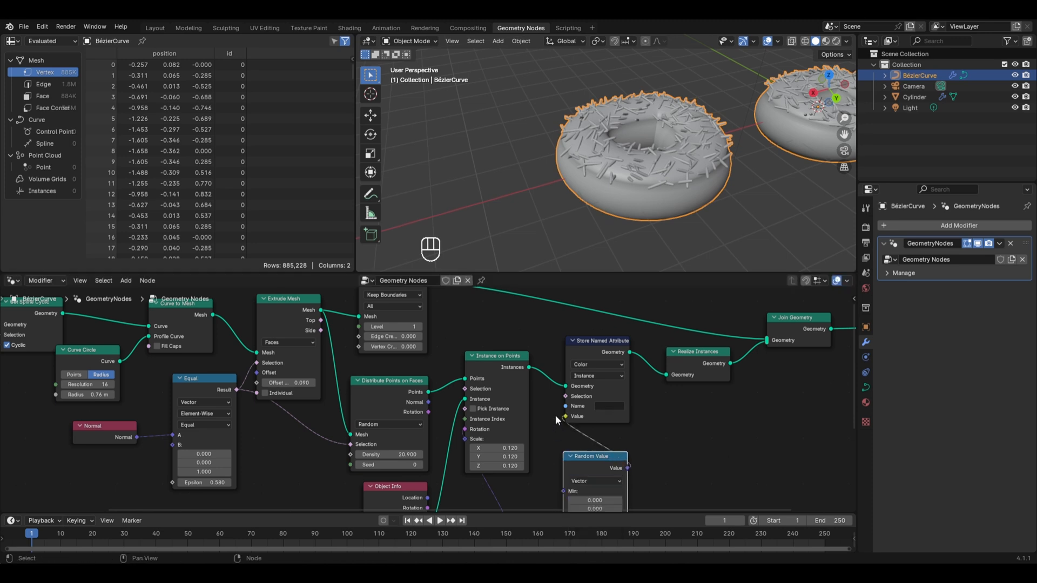
# Name the stored attribute "color" in the Store Named Attribute node.
pyautogui.click(605, 406)
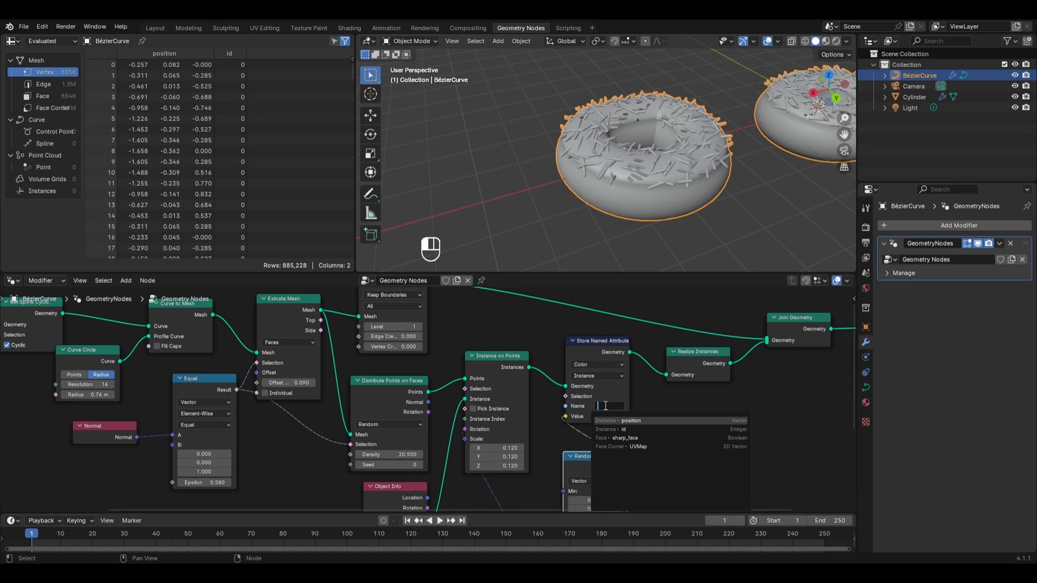
pyautogui.write('color')
pyautogui.press('Return')
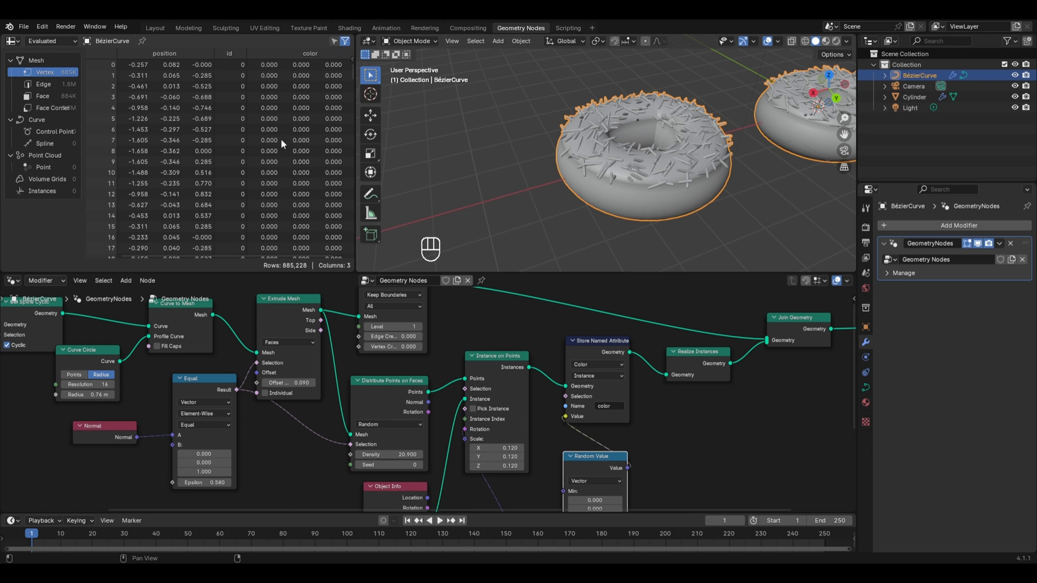
# Change the spreadsheet area to the Shader Editor, hide its sidebar and create a new material for the donut curve.
pyautogui.click(12, 41)
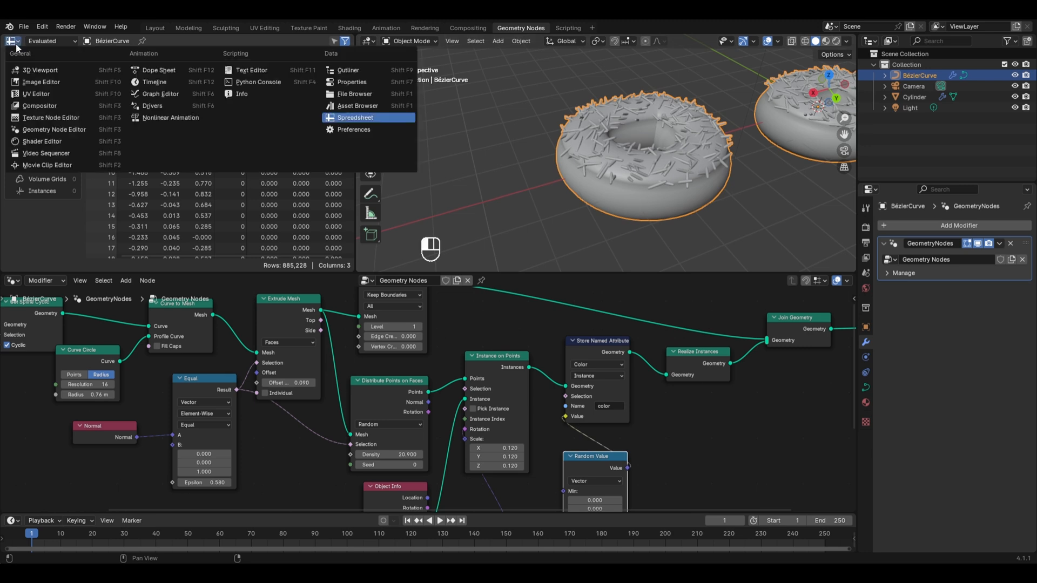
pyautogui.click(36, 141)
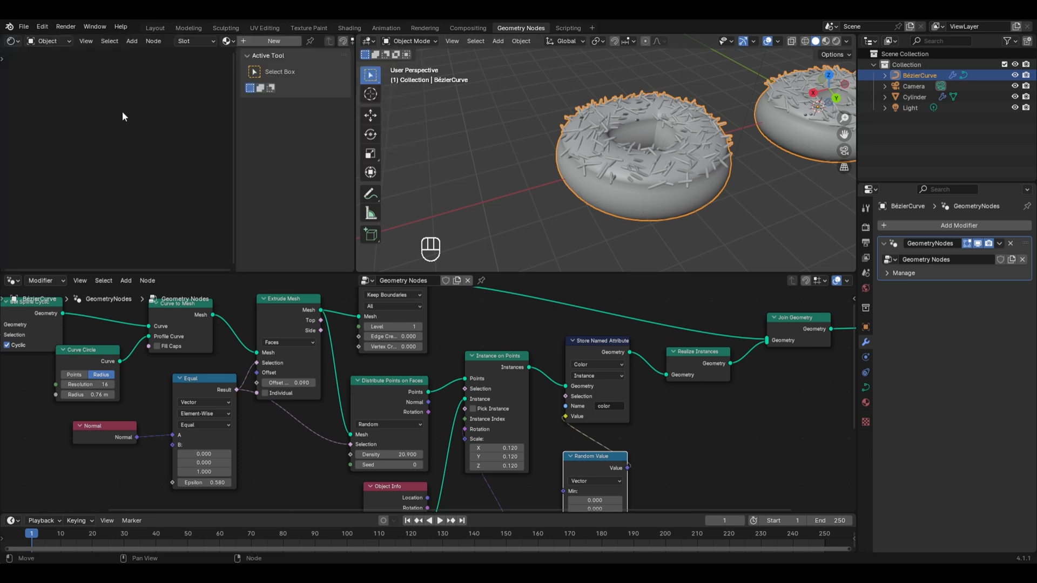
pyautogui.press('n')
pyautogui.click(269, 45)
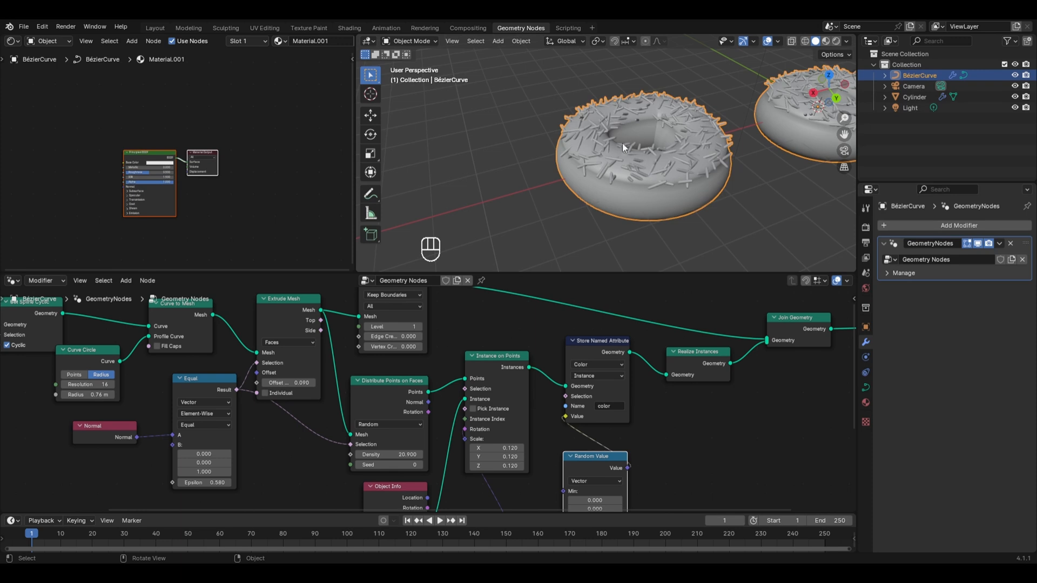
# Add a Color Ramp node to the material and connect its Color output to the Principled BSDF's Base Color.
pyautogui.scroll(2, 162, 162)
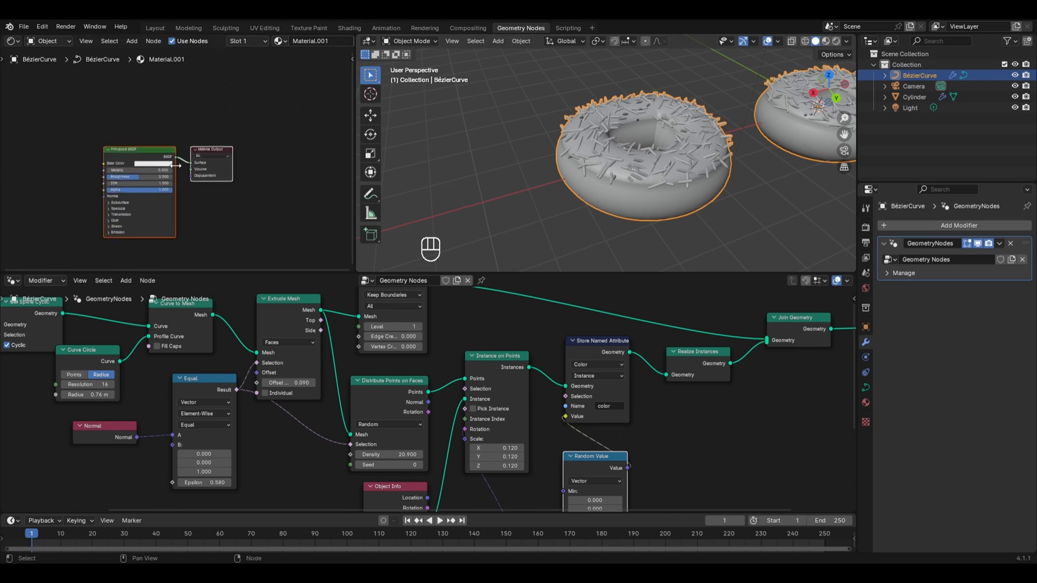
pyautogui.hotkey('shift', 'a')
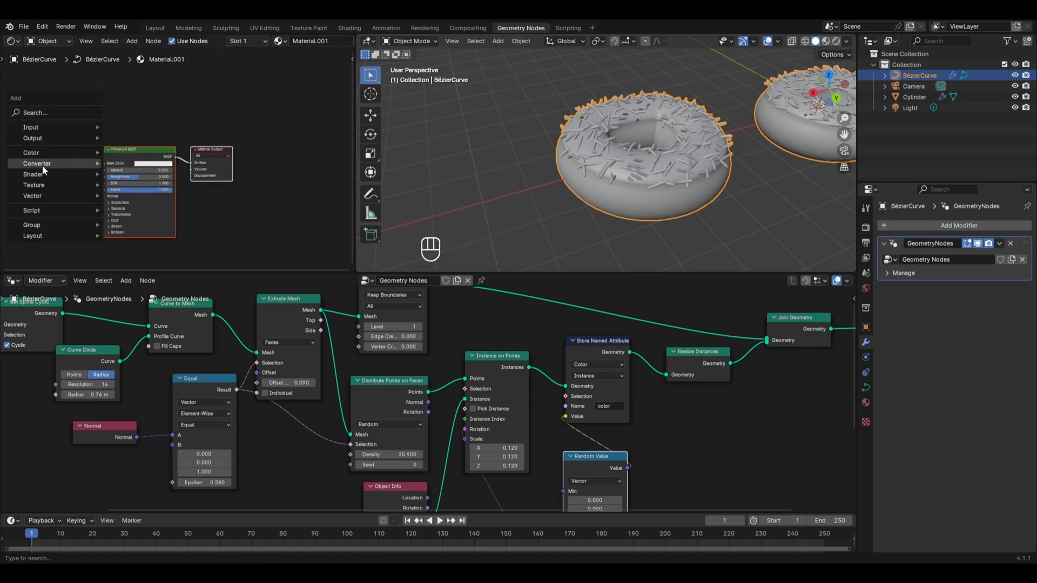
pyautogui.moveTo(70, 165)
pyautogui.click(137, 184)
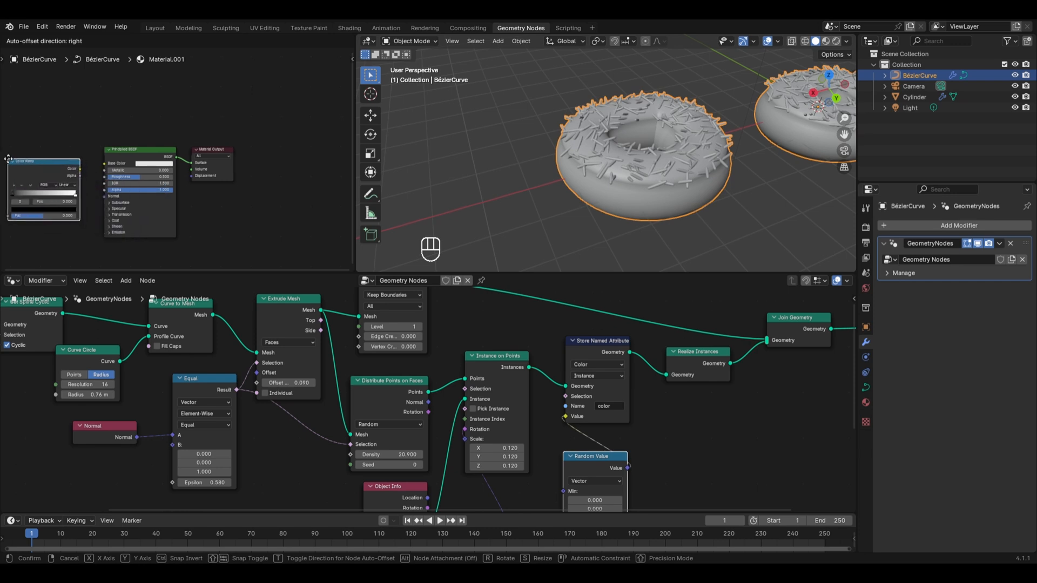
pyautogui.click(80, 164)
pyautogui.moveTo(81, 168); pyautogui.dragTo(121, 164)
# Set the Color Ramp's interpolation to Constant and switch the 3D viewport to rendered shading.
pyautogui.scroll(2, 148, 188)
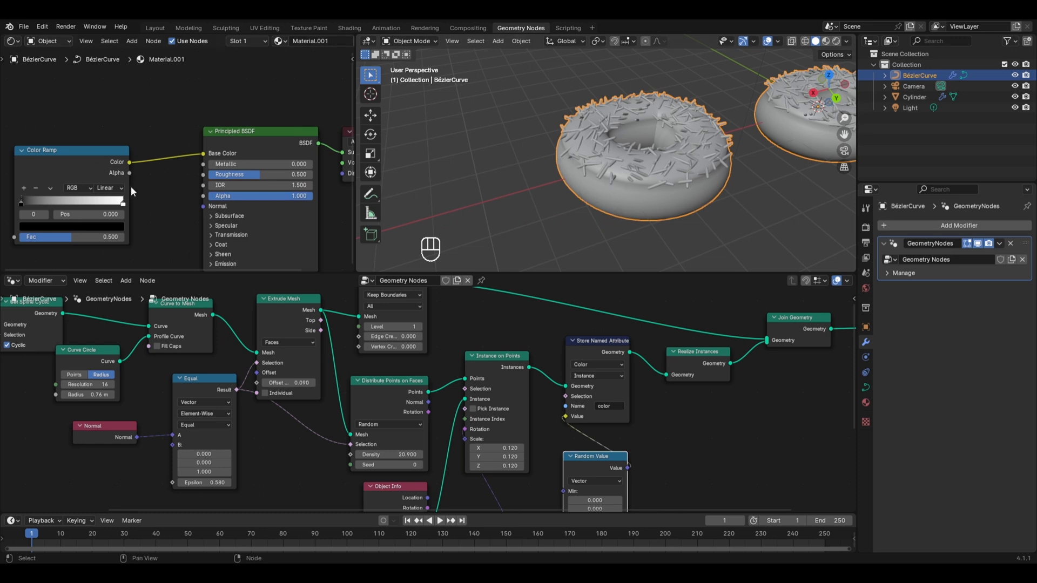
pyautogui.click(111, 188)
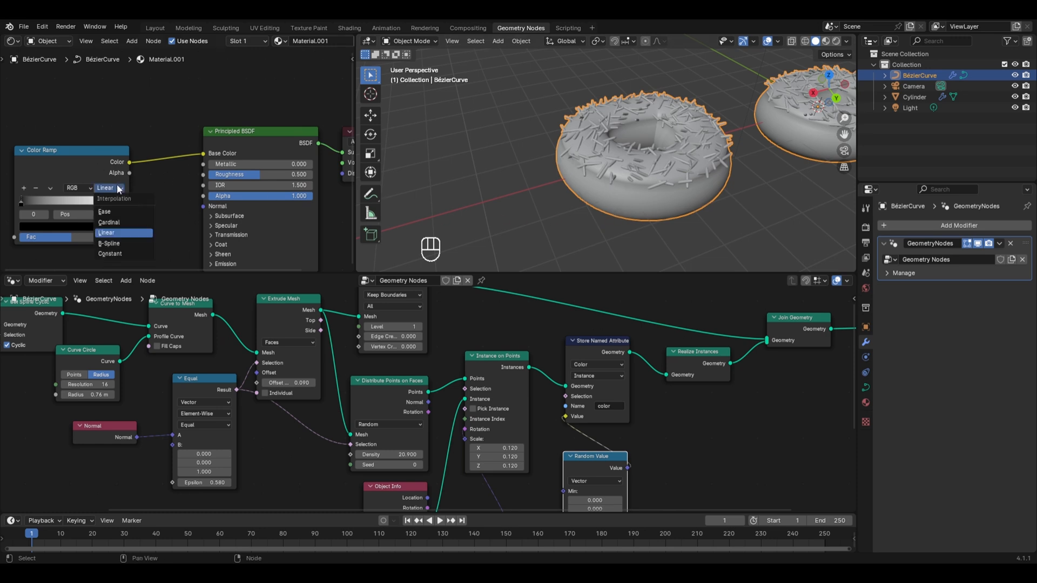
pyautogui.click(118, 251)
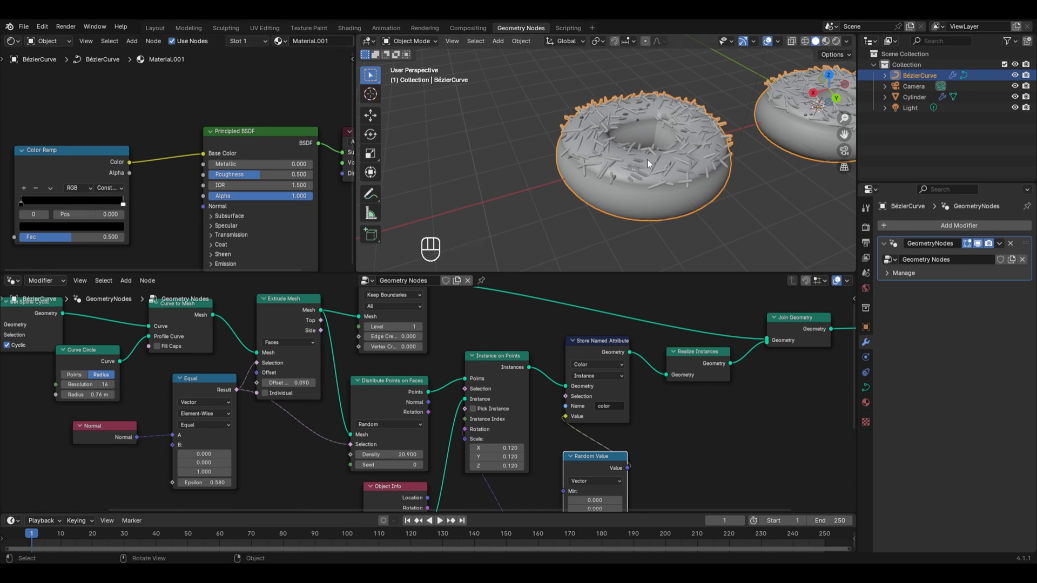
pyautogui.click(835, 41)
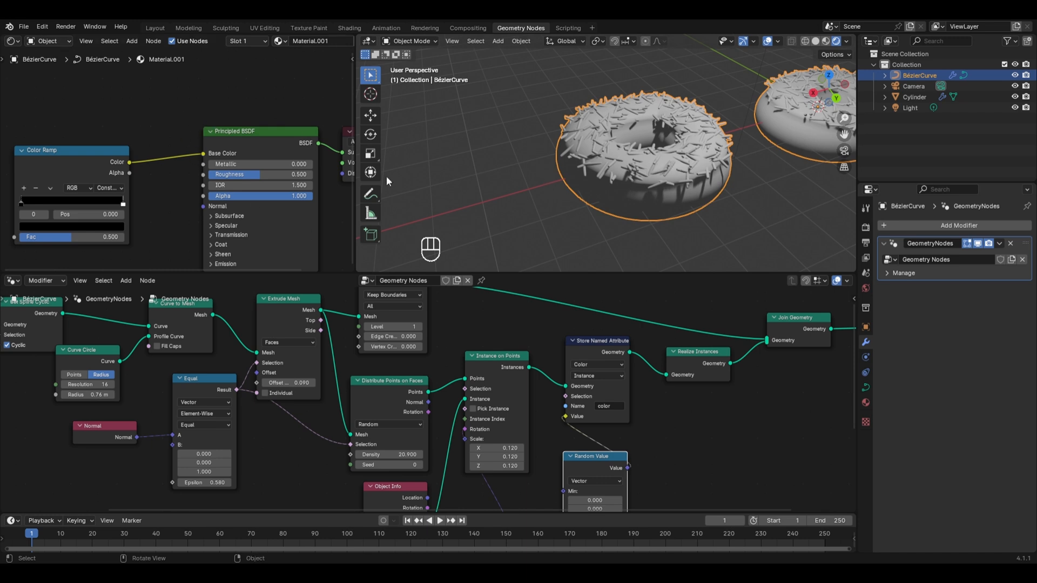
# Add an Attribute input node before the Color Ramp in the material's node tree.
pyautogui.scroll(-2, 239, 176)
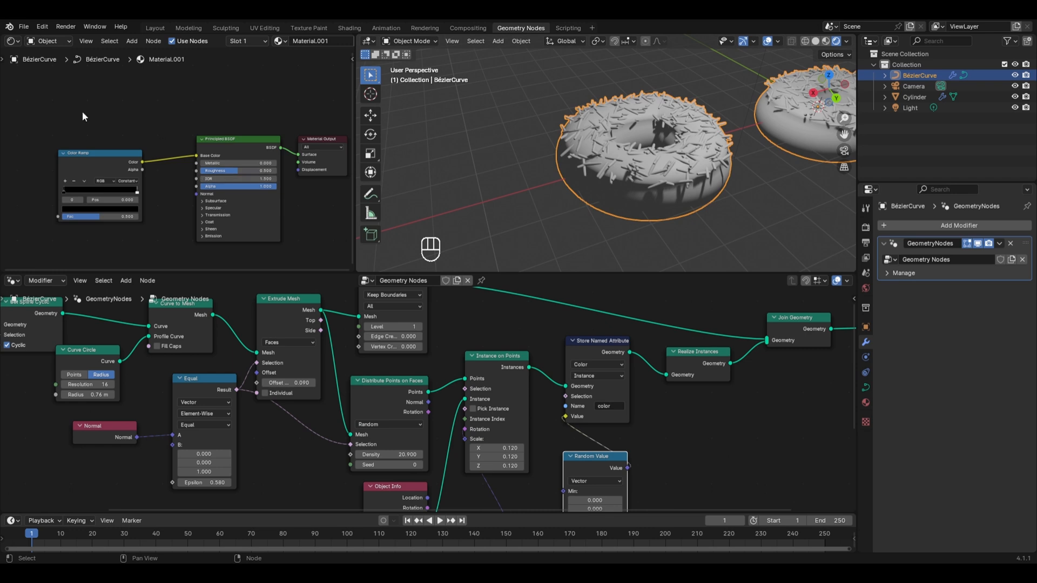
pyautogui.hotkey('shift', 'a')
pyautogui.moveTo(65, 76)
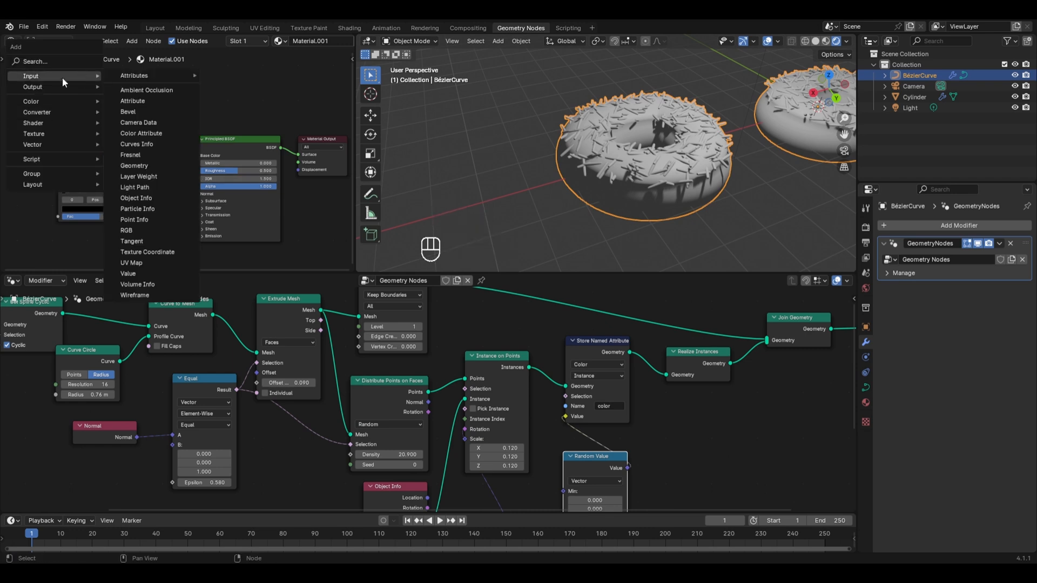
pyautogui.click(158, 98)
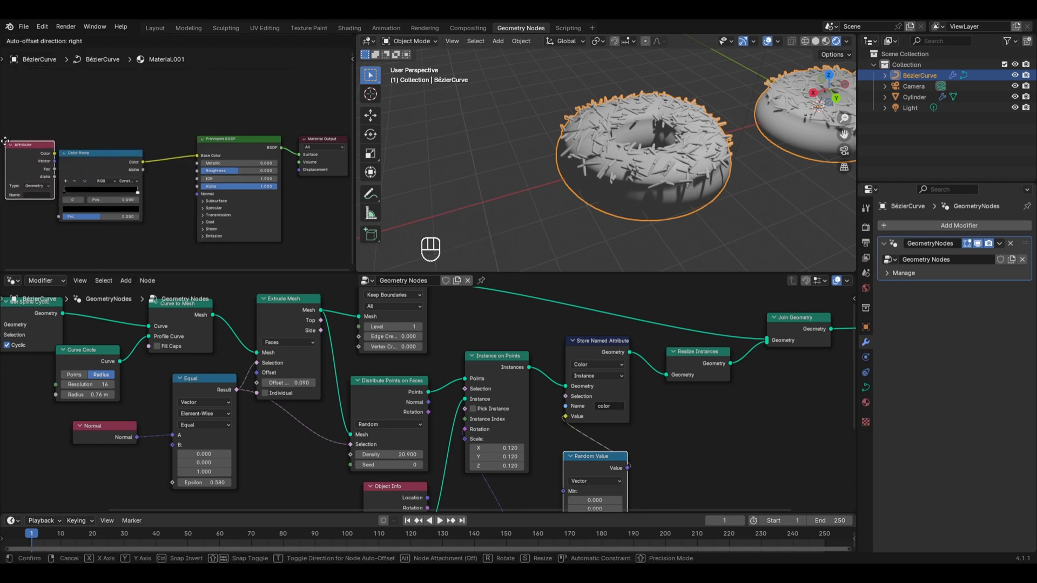
pyautogui.click(8, 149)
pyautogui.scroll(5, 64, 156)
pyautogui.moveTo(76, 188); pyautogui.dragTo(101, 181, button='middle')
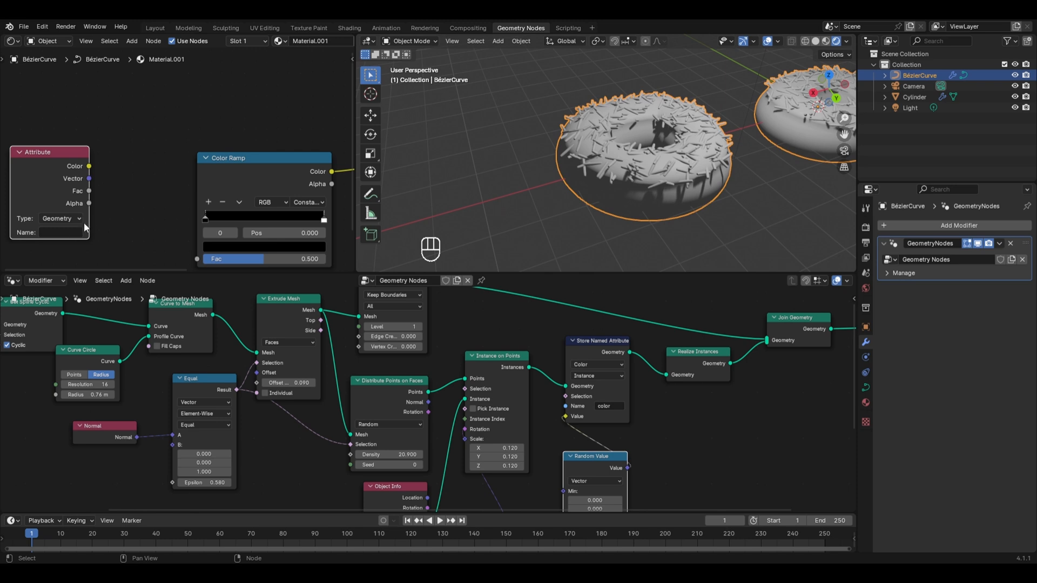
# Set the Attribute node's name to "color" and connect its Color output to the Color Ramp's Fac input.
pyautogui.click(63, 232)
pyautogui.write('color')
pyautogui.press('Return')
pyautogui.moveTo(72, 165); pyautogui.dragTo(73, 154, button='middle')
pyautogui.moveTo(89, 157); pyautogui.dragTo(191, 244)
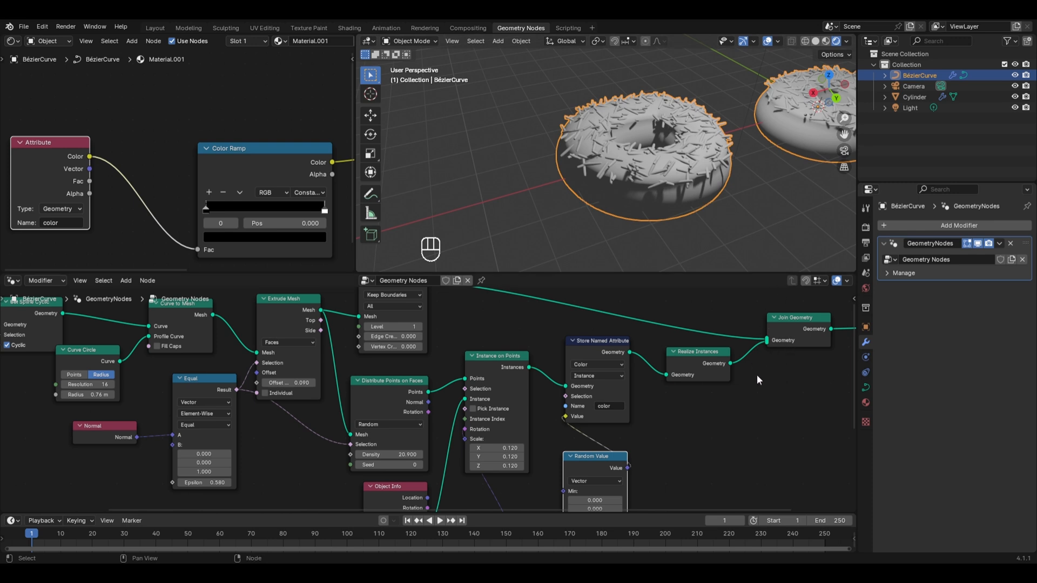
# Insert a Set Material node between Realize Instances and Join Geometry and assign Material.001 to it.
pyautogui.hotkey('shift', 'a')
pyautogui.moveTo(734, 478)
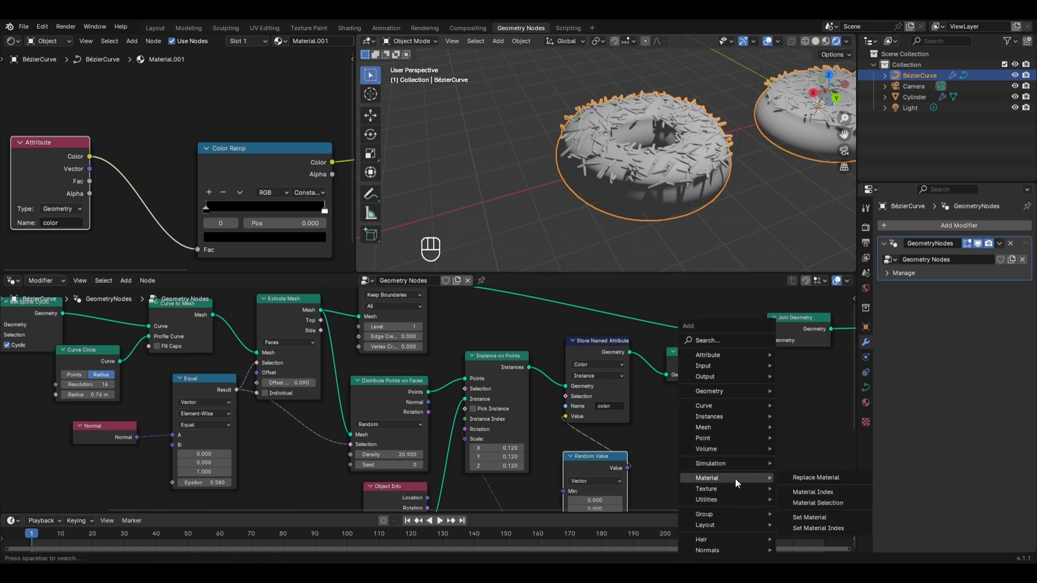
pyautogui.click(809, 518)
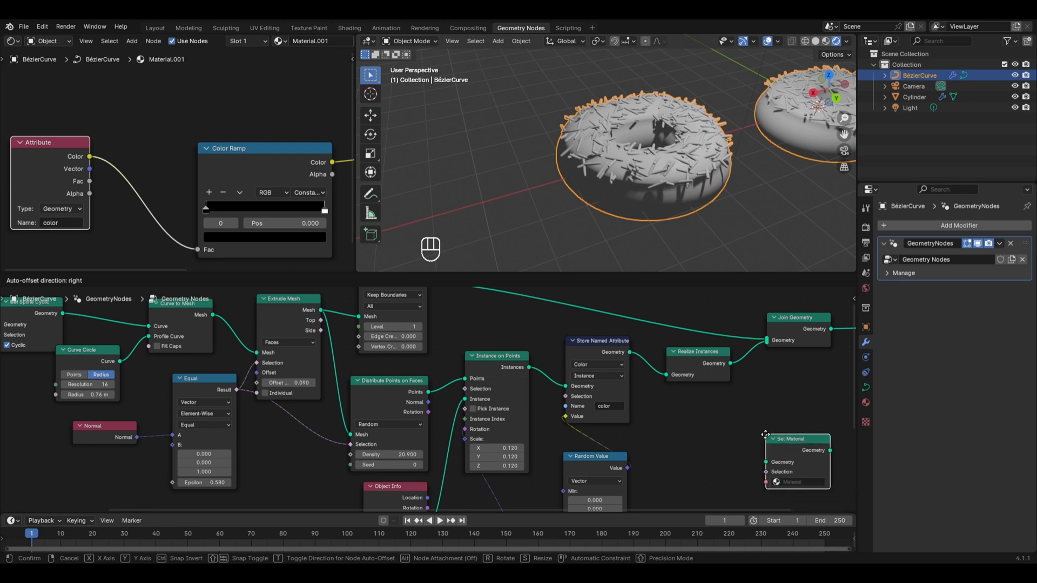
pyautogui.moveTo(735, 356); pyautogui.dragTo(768, 357)
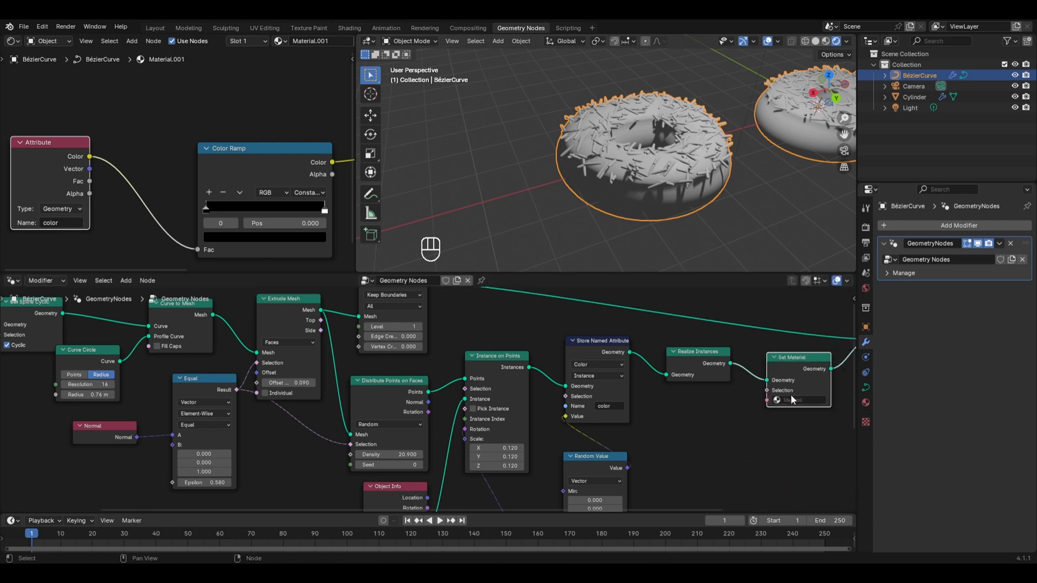
pyautogui.click(792, 399)
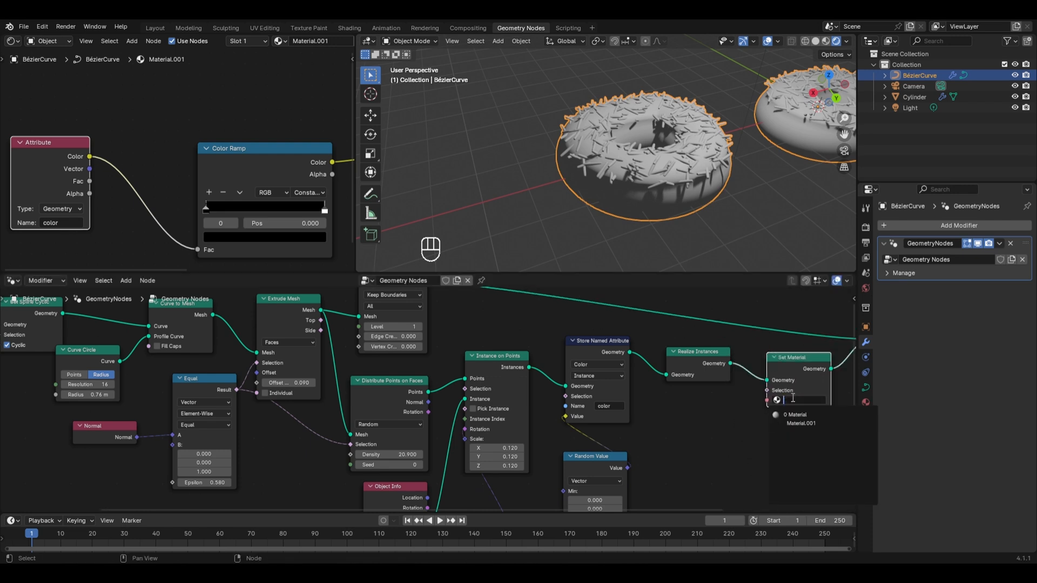
pyautogui.click(797, 424)
pyautogui.scroll(3, 711, 177)
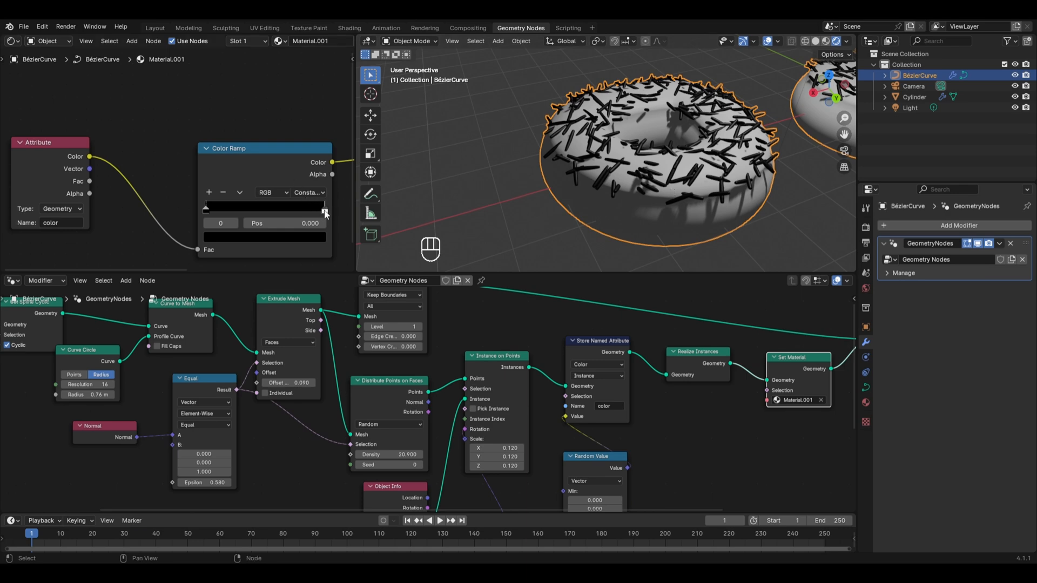
# Move the Color Ramp's white stop to about 0.518 and add a yellow stop at 0.259.
pyautogui.moveTo(326, 209); pyautogui.dragTo(267, 210)
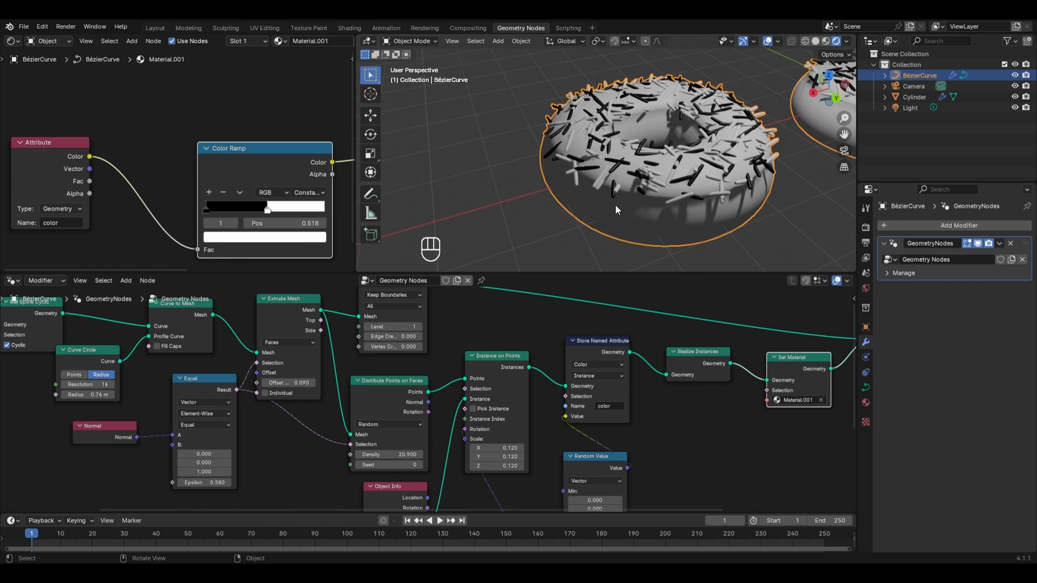
pyautogui.click(209, 190)
pyautogui.click(241, 237)
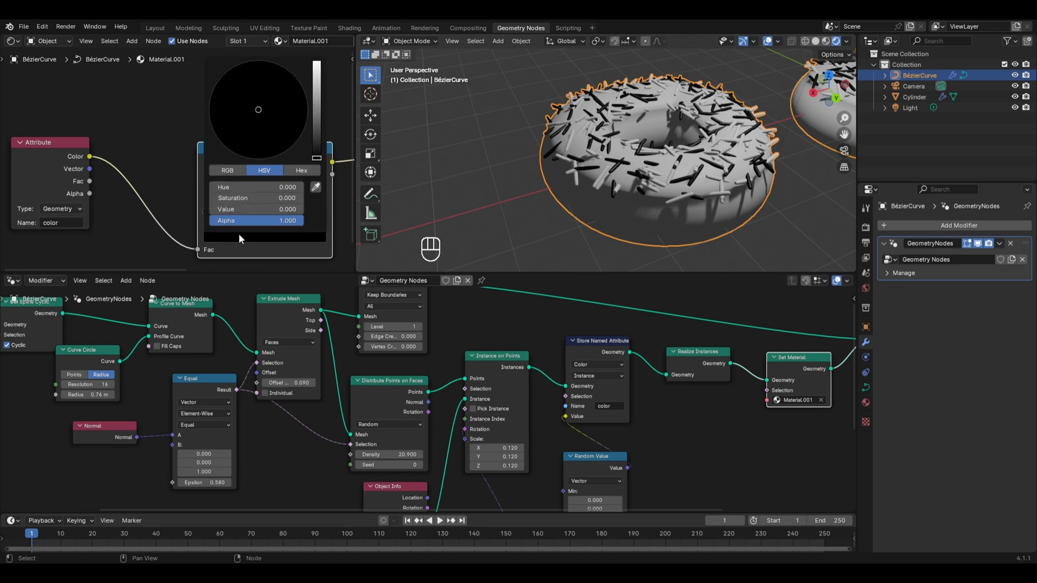
pyautogui.moveTo(315, 156); pyautogui.dragTo(218, 137)
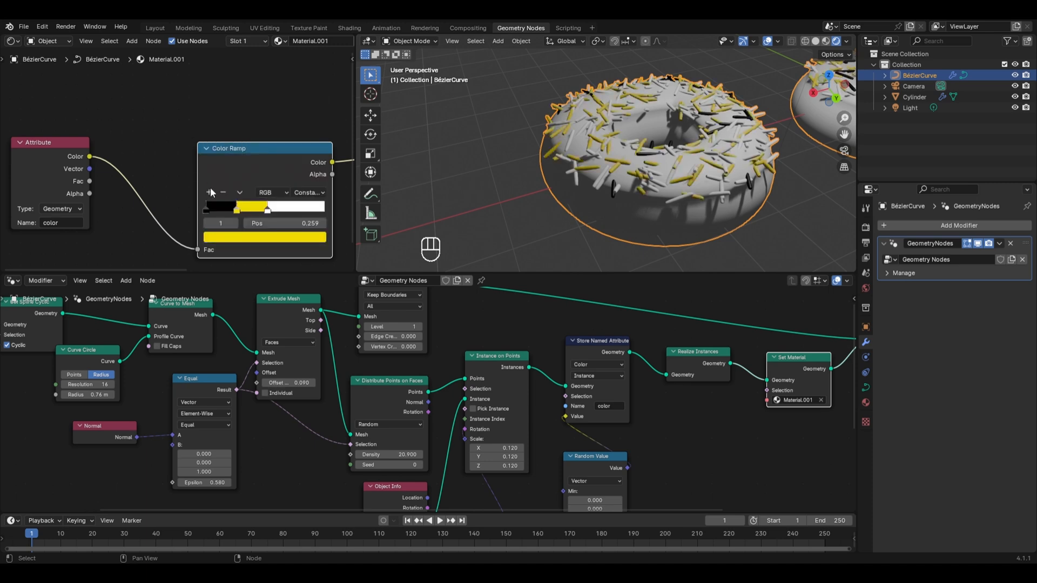
# Add another Color Ramp stop at 0.130 and colour it magenta.
pyautogui.click(209, 192)
pyautogui.click(238, 237)
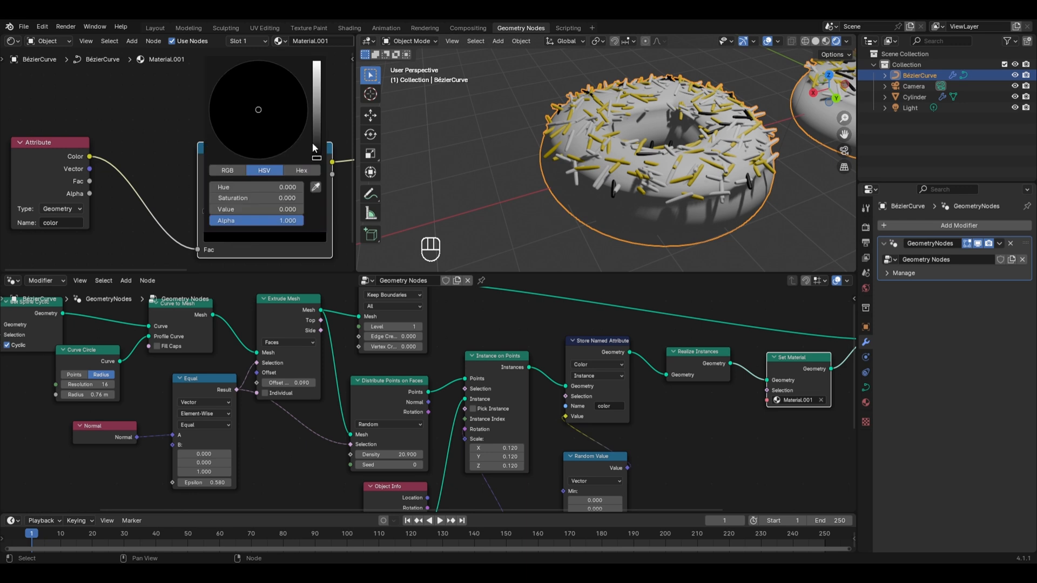
pyautogui.moveTo(312, 143); pyautogui.dragTo(315, 62)
pyautogui.click(256, 109)
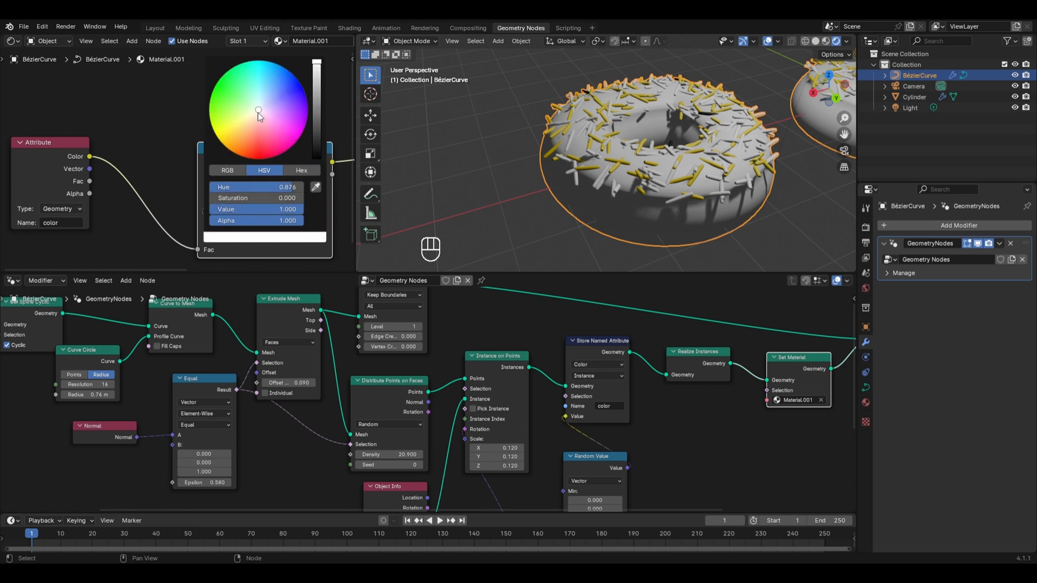
pyautogui.moveTo(258, 112); pyautogui.dragTo(301, 134)
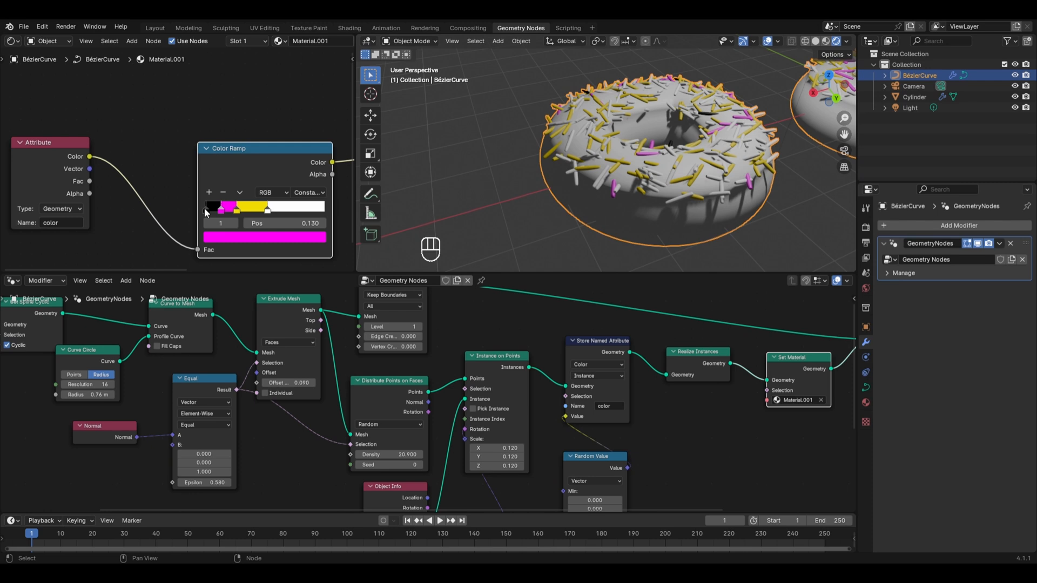
# Change the colour of the Color Ramp's first stop, at position 0, to bright green.
pyautogui.click(205, 209)
pyautogui.click(234, 238)
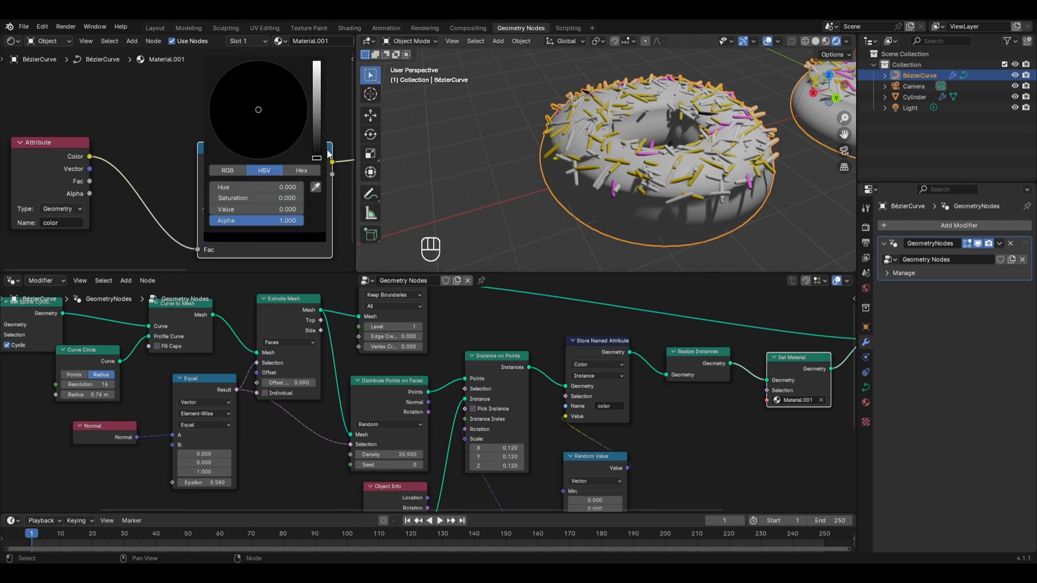
pyautogui.moveTo(328, 153); pyautogui.dragTo(317, 64)
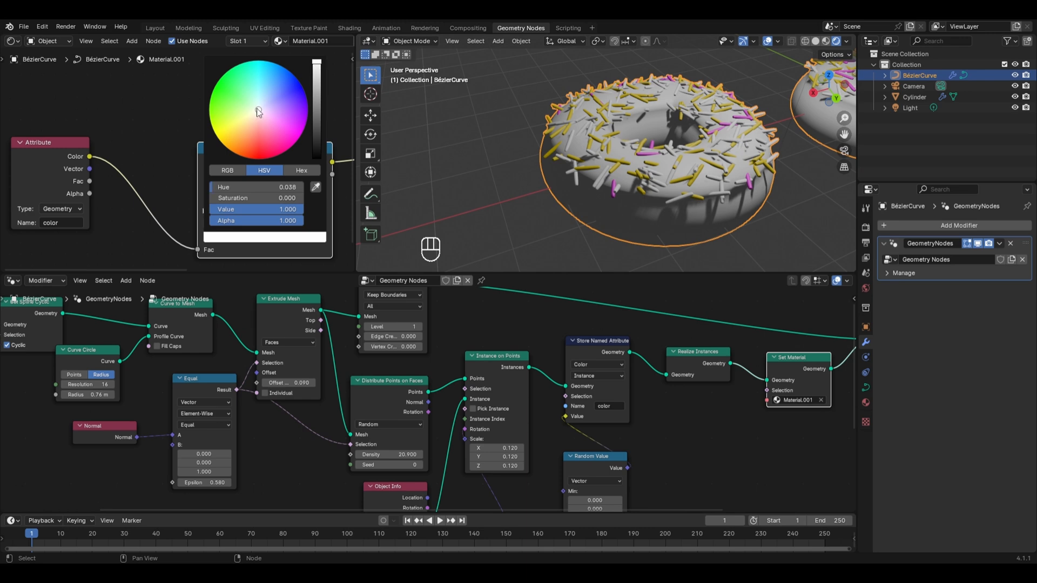
pyautogui.moveTo(255, 109); pyautogui.dragTo(208, 96)
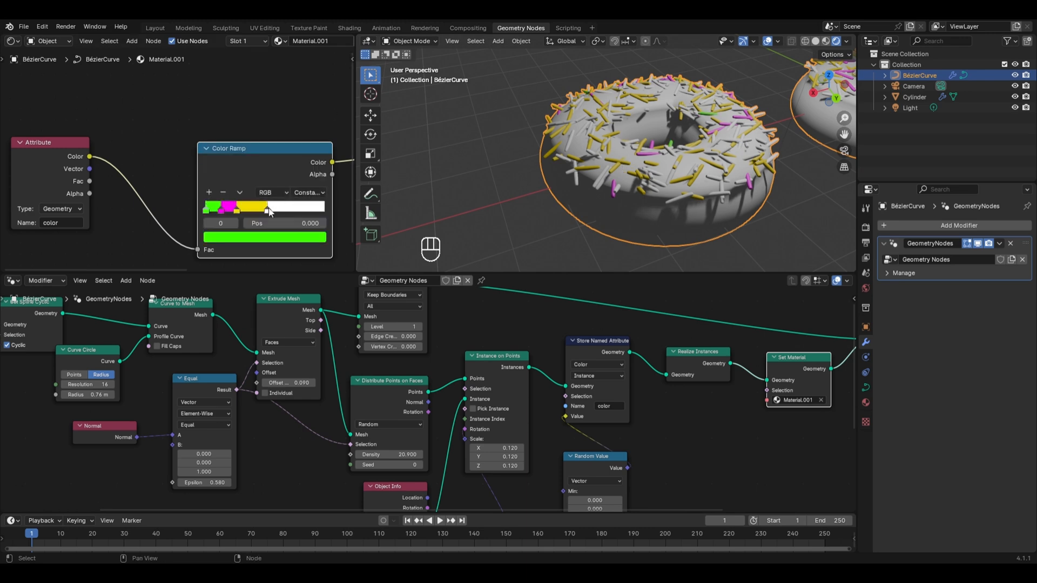
# Move the Color Ramp's white stop to about 0.832 and its yellow stop to about 0.495.
pyautogui.moveTo(269, 211); pyautogui.dragTo(309, 212)
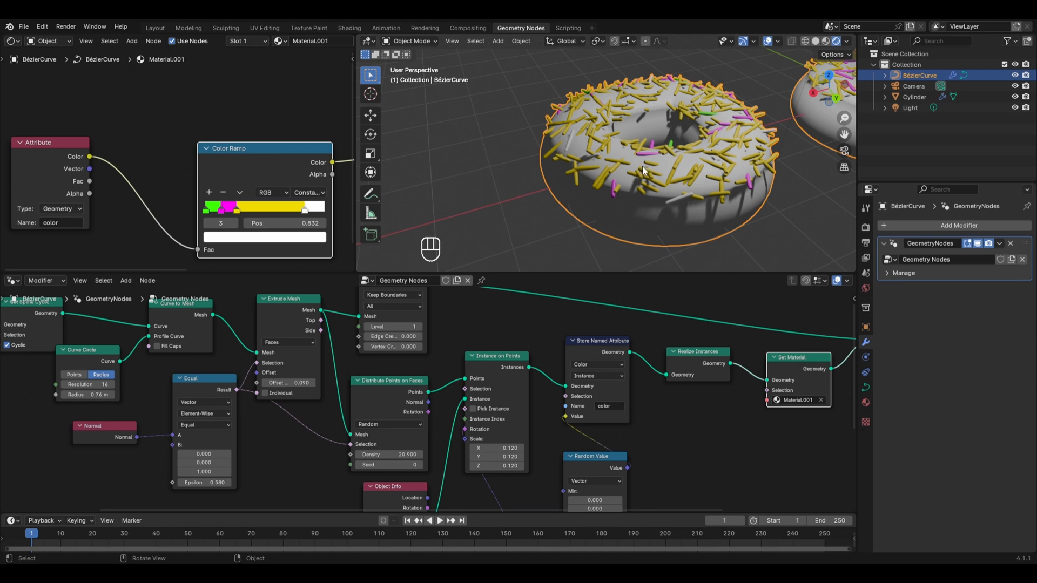
pyautogui.moveTo(238, 211); pyautogui.dragTo(264, 215)
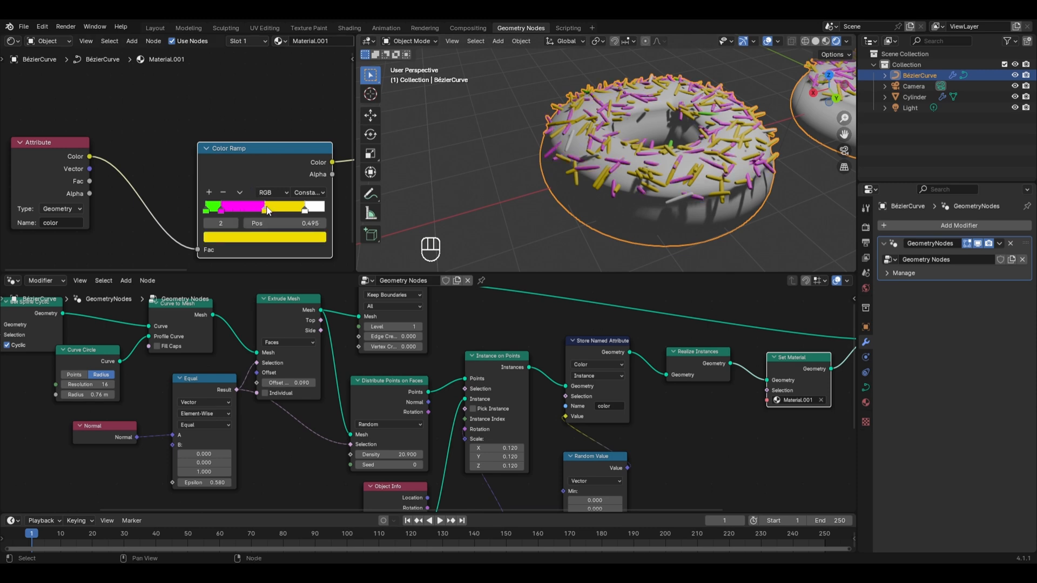
# Add a red Color Ramp stop at about 0.376, between magenta and yellow, and shift the yellow stop closer to white.
pyautogui.click(210, 191)
pyautogui.click(258, 241)
pyautogui.click(295, 192)
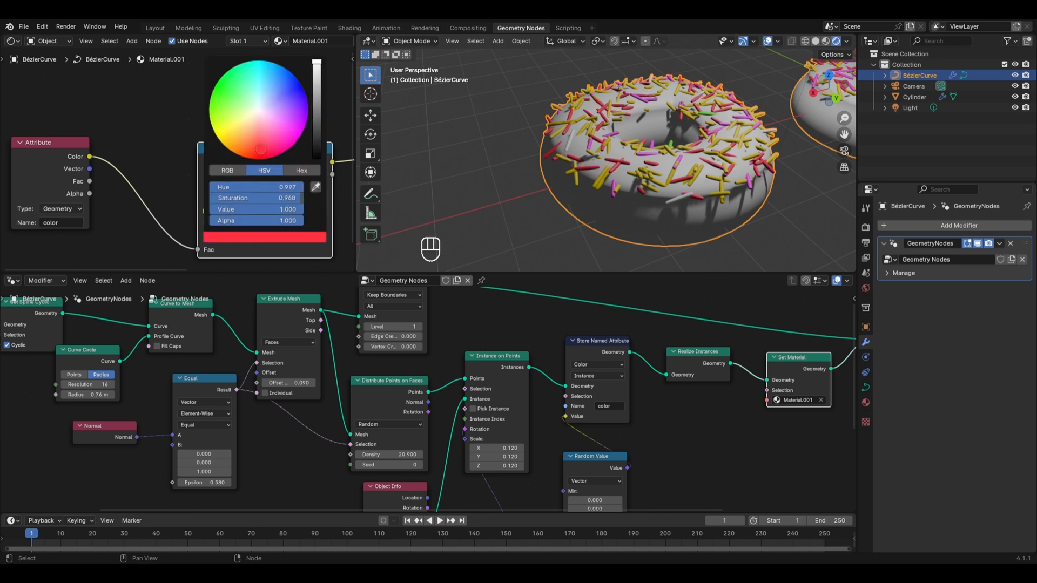
pyautogui.click(273, 211)
pyautogui.moveTo(277, 214); pyautogui.dragTo(249, 209)
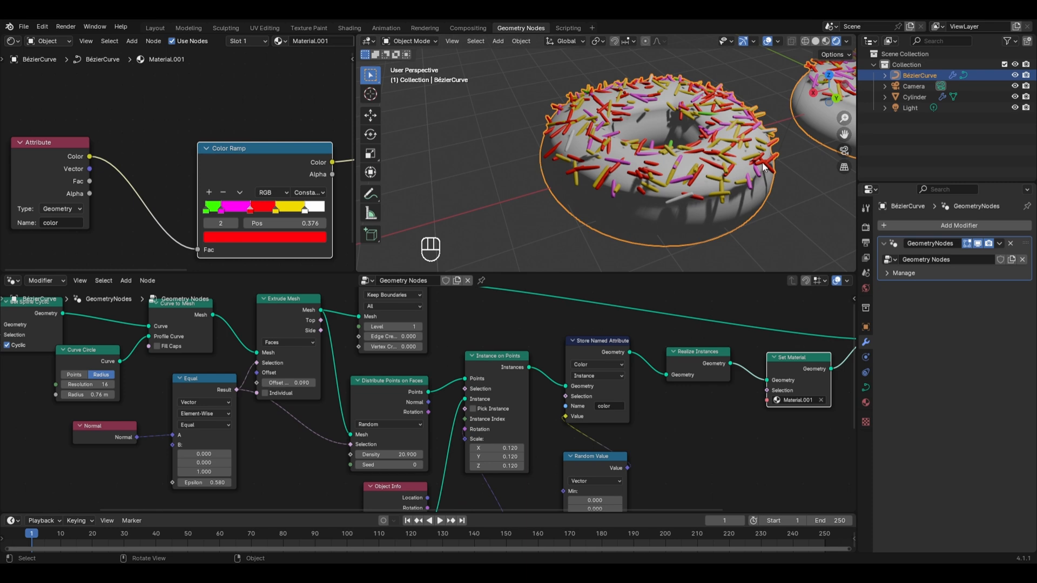
# Add a second material slot to the donut curve with a new material named "Chocolate".
pyautogui.click(865, 402)
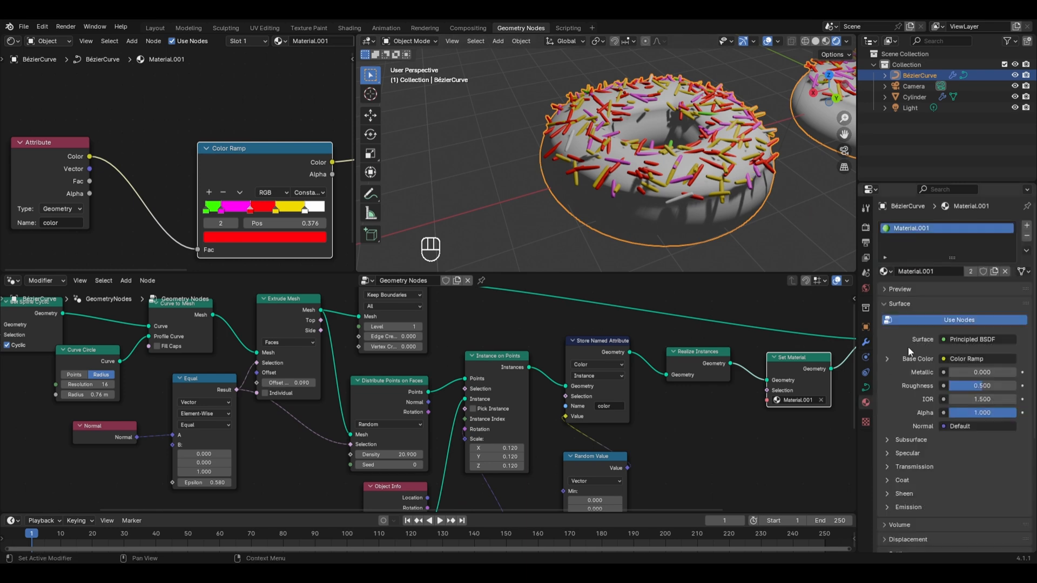
pyautogui.click(1026, 225)
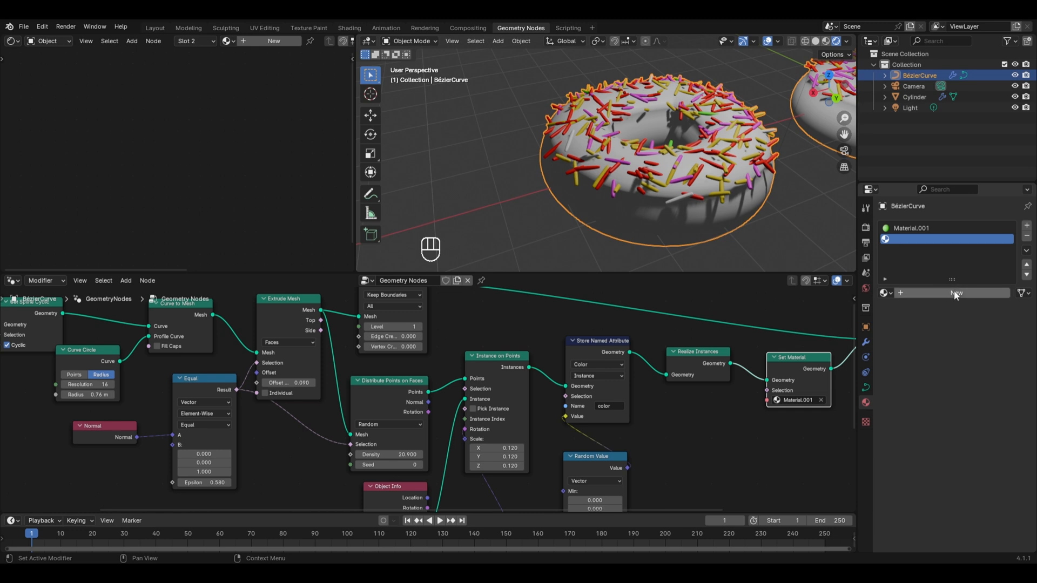
pyautogui.click(954, 292)
pyautogui.doubleClick(909, 239)
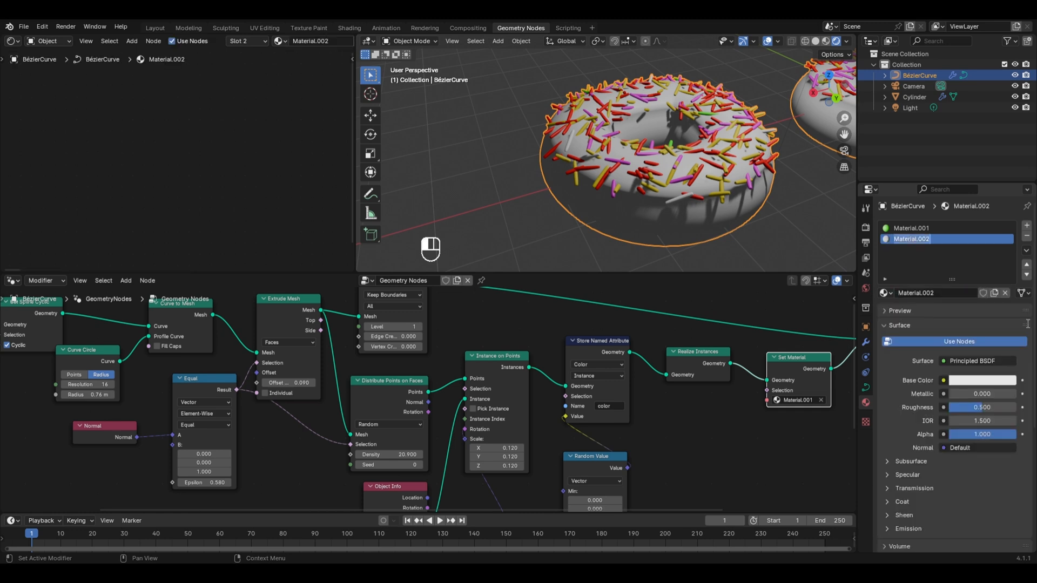
pyautogui.write('Chocolate')
pyautogui.press('Return')
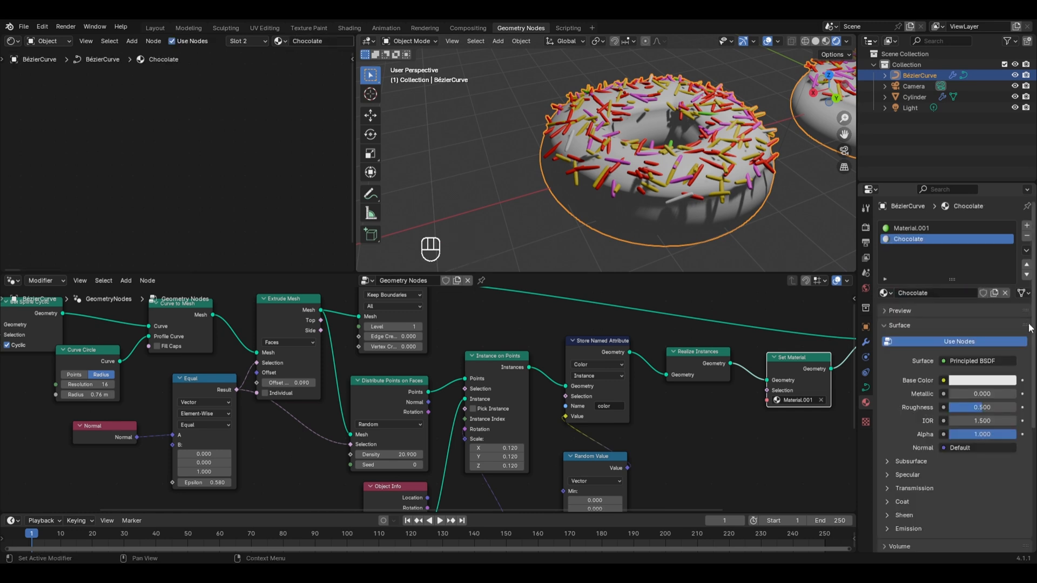
# Rename the donut curve's first material, Material.001, to "Sprinkles".
pyautogui.click(954, 225)
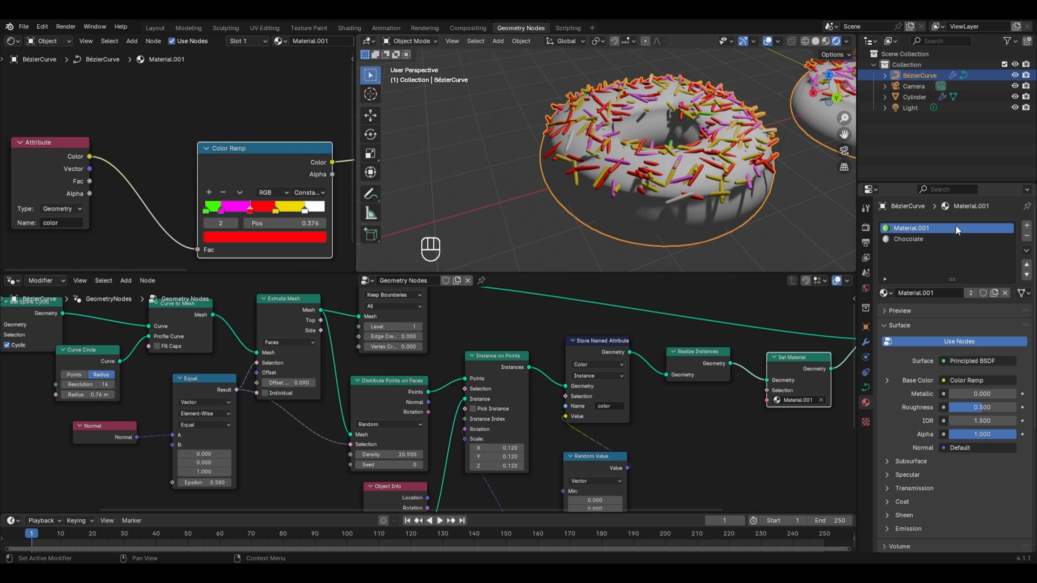
pyautogui.doubleClick(924, 228)
pyautogui.write('Sprinkles')
pyautogui.press('Return')
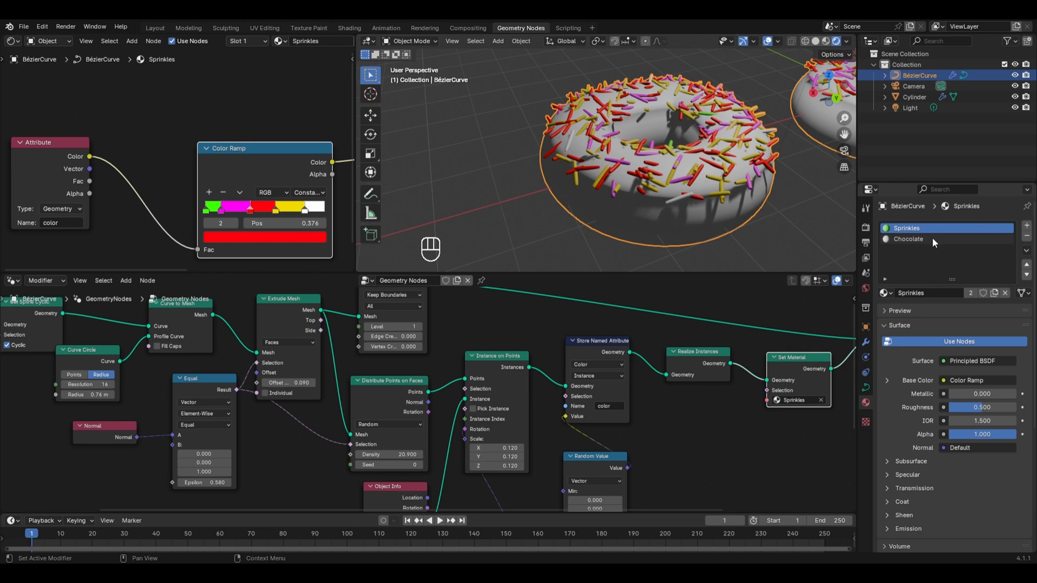
# Set the Chocolate material's Principled BSDF base color to the dark brown hex value 411900.
pyautogui.click(932, 238)
pyautogui.press('Home')
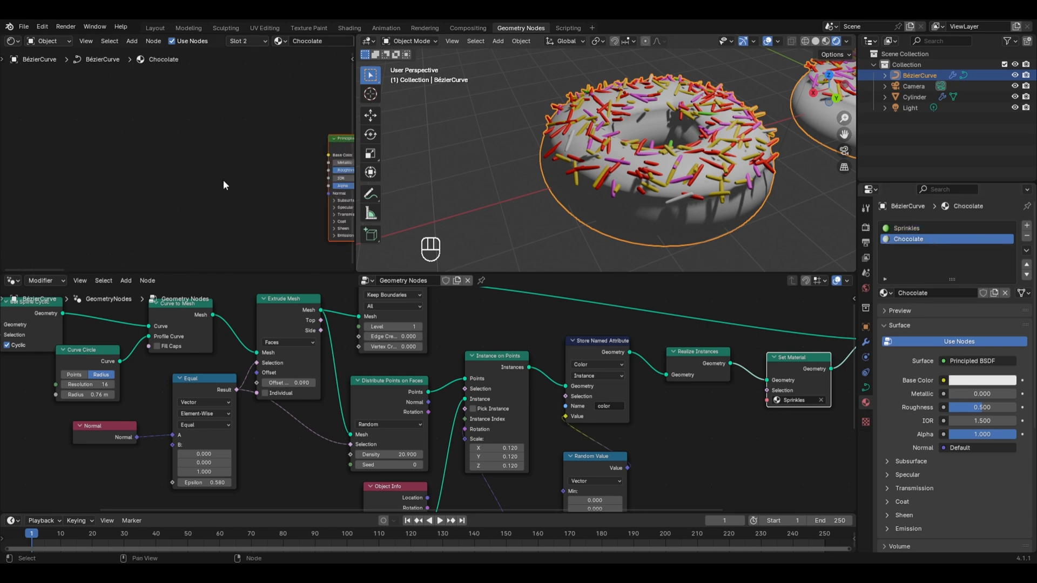
pyautogui.moveTo(250, 170); pyautogui.dragTo(121, 164, button='middle')
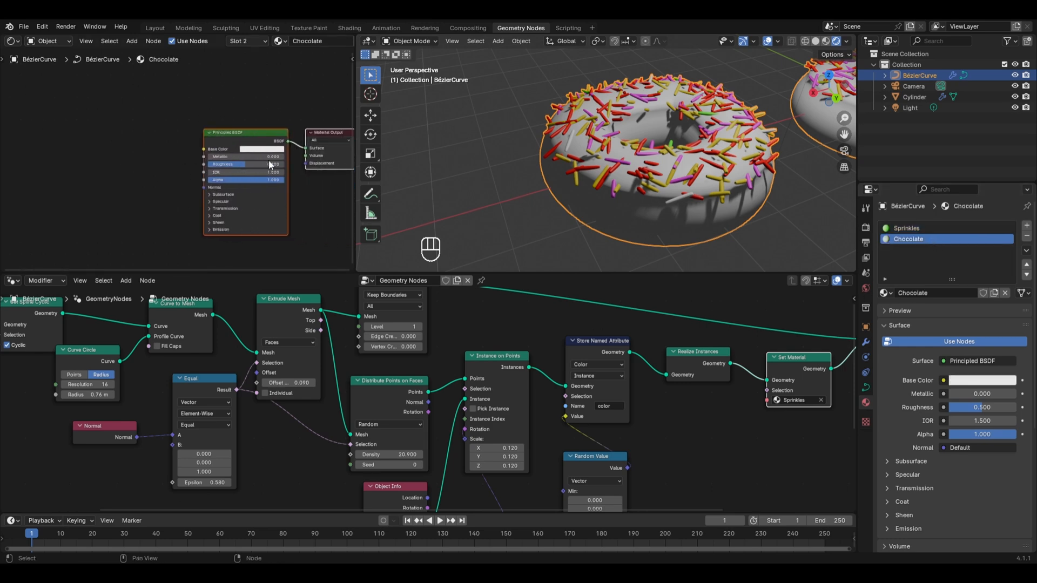
pyautogui.scroll(4, 262, 158)
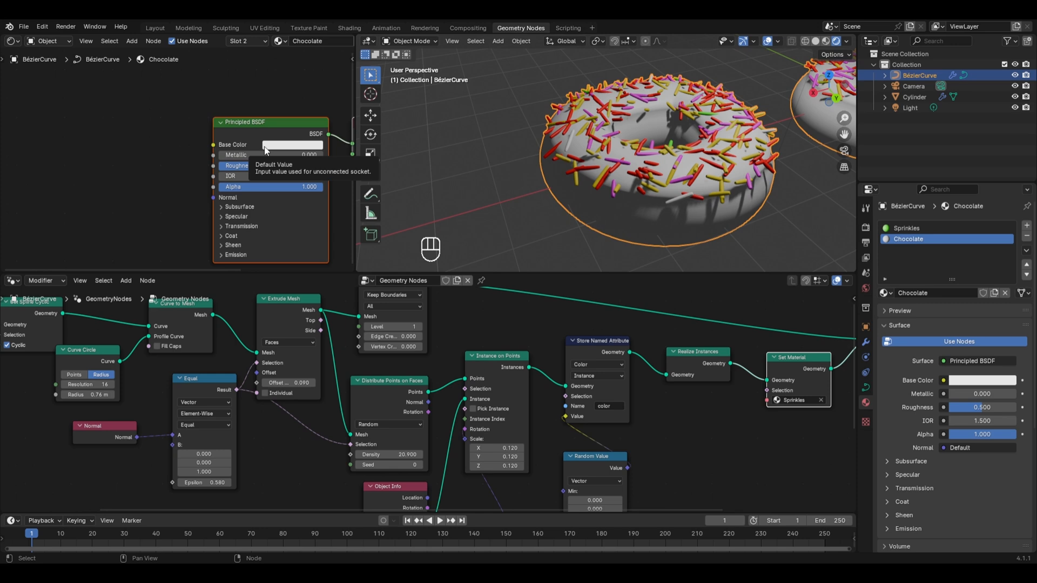
pyautogui.click(265, 145)
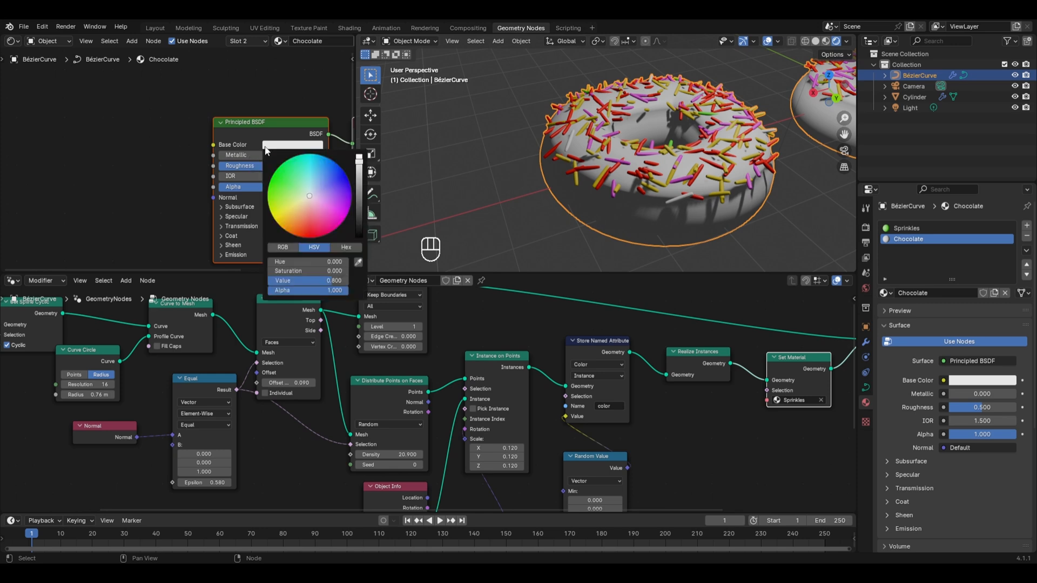
pyautogui.click(352, 249)
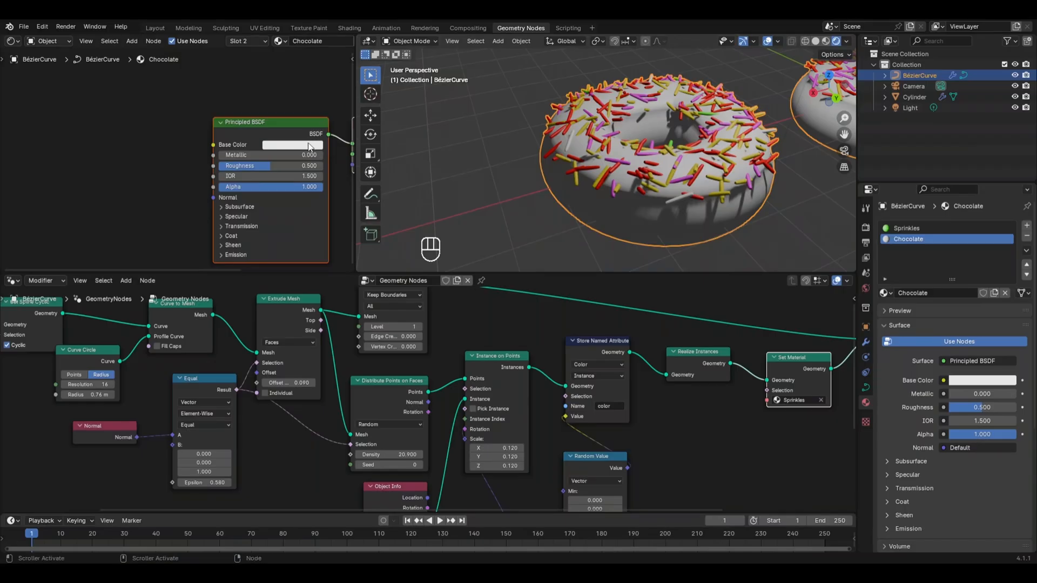
pyautogui.click(307, 262)
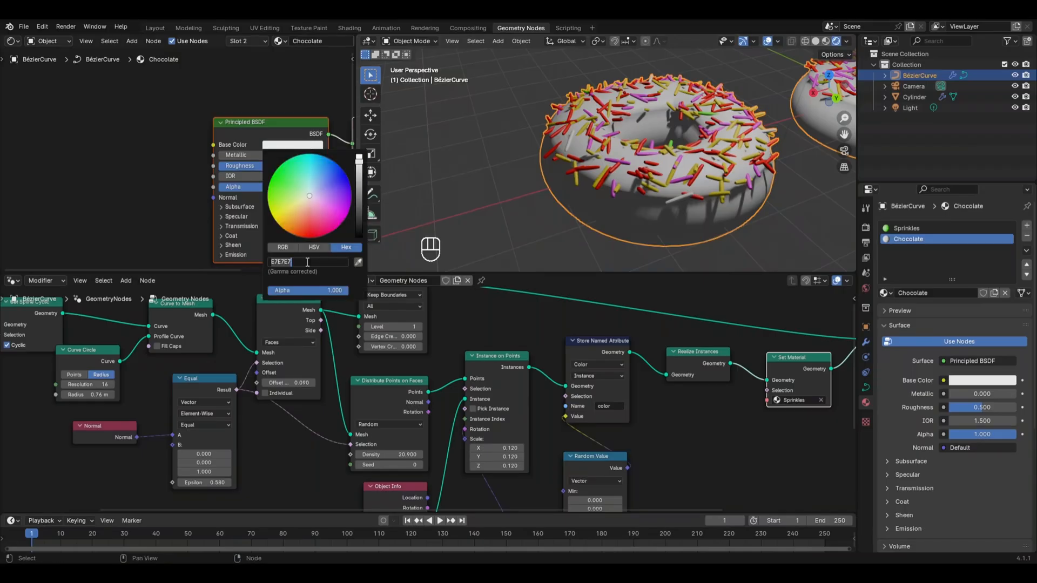
pyautogui.write('411900')
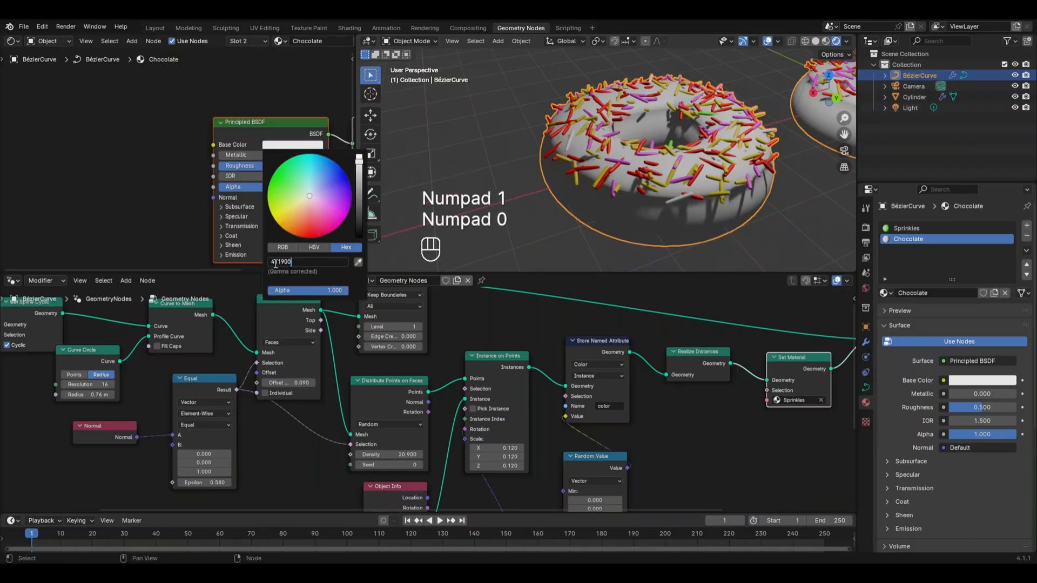
pyautogui.press('Return')
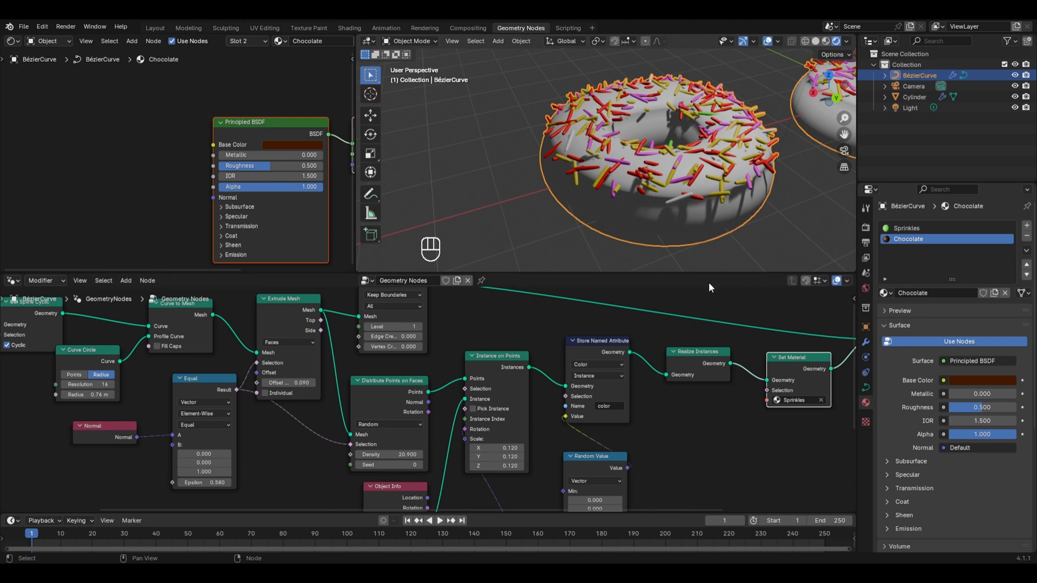
# Duplicate the Set Material node, insert the copy between Subdivision Surface and Join Geometry, and assign Chocolate to it.
pyautogui.moveTo(709, 300); pyautogui.dragTo(643, 322, button='middle')
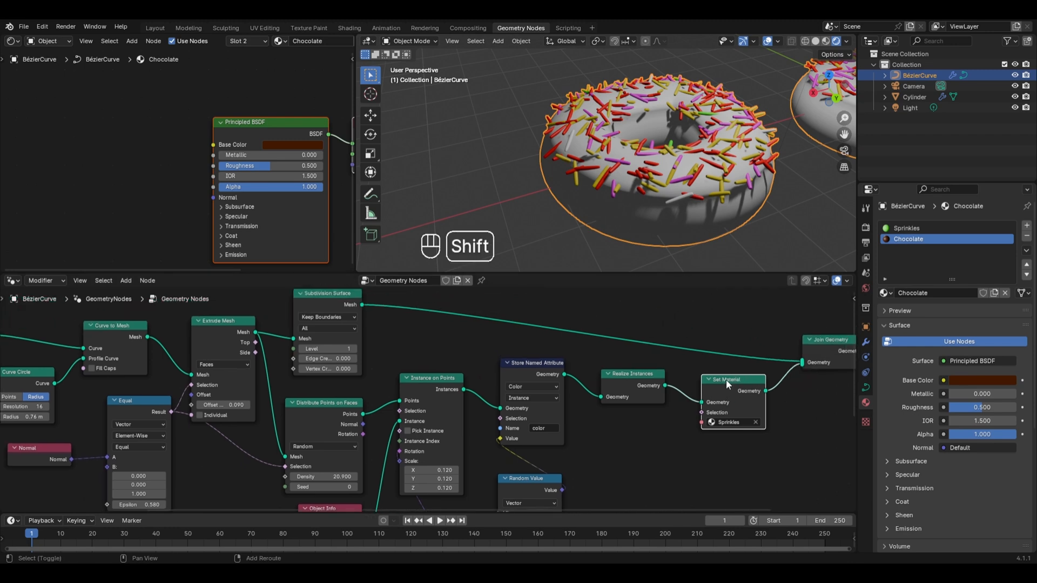
pyautogui.hotkey('shift', 'd')
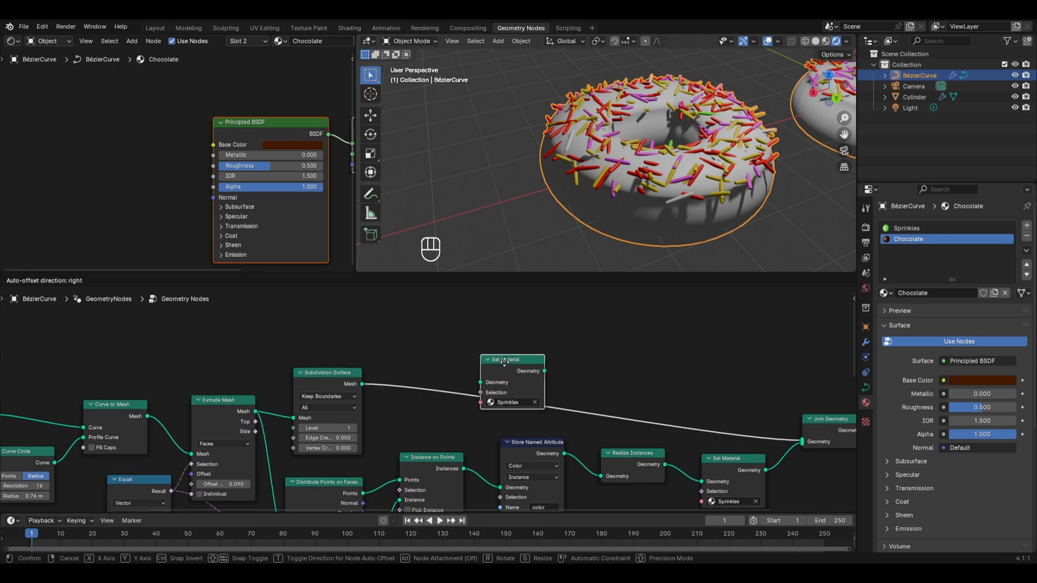
pyautogui.click(499, 372)
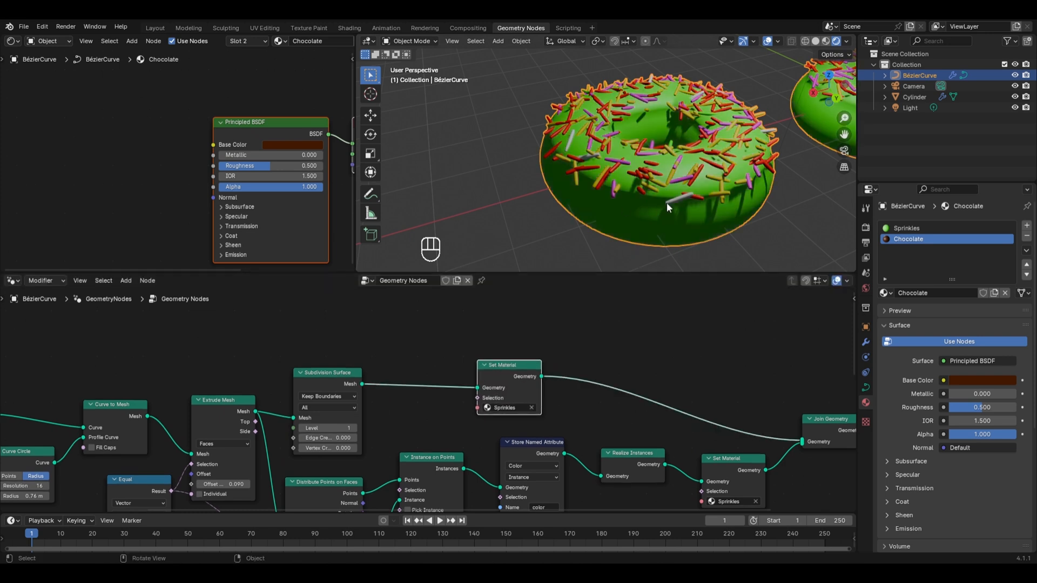
pyautogui.click(513, 407)
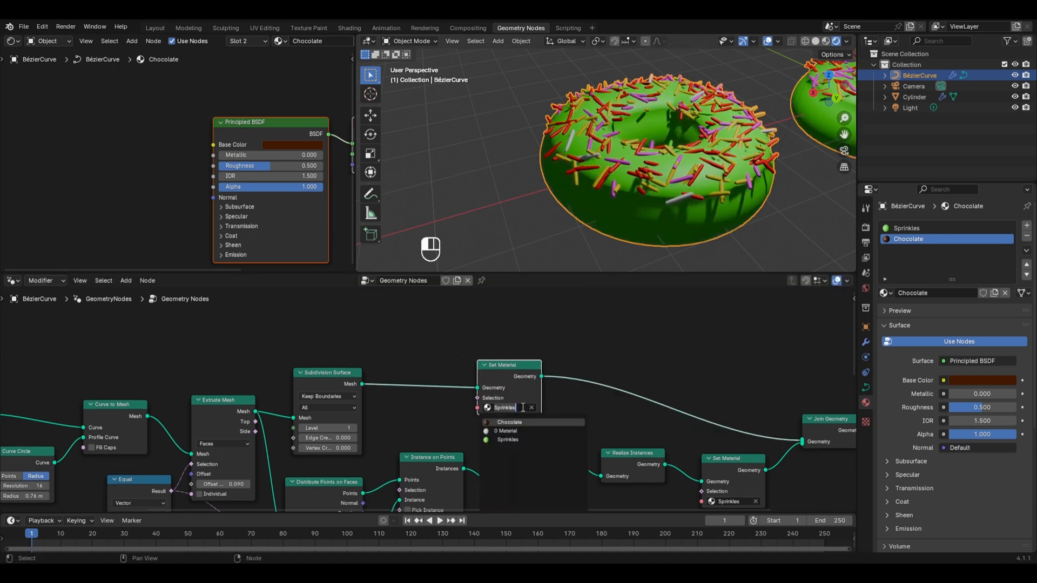
pyautogui.click(509, 422)
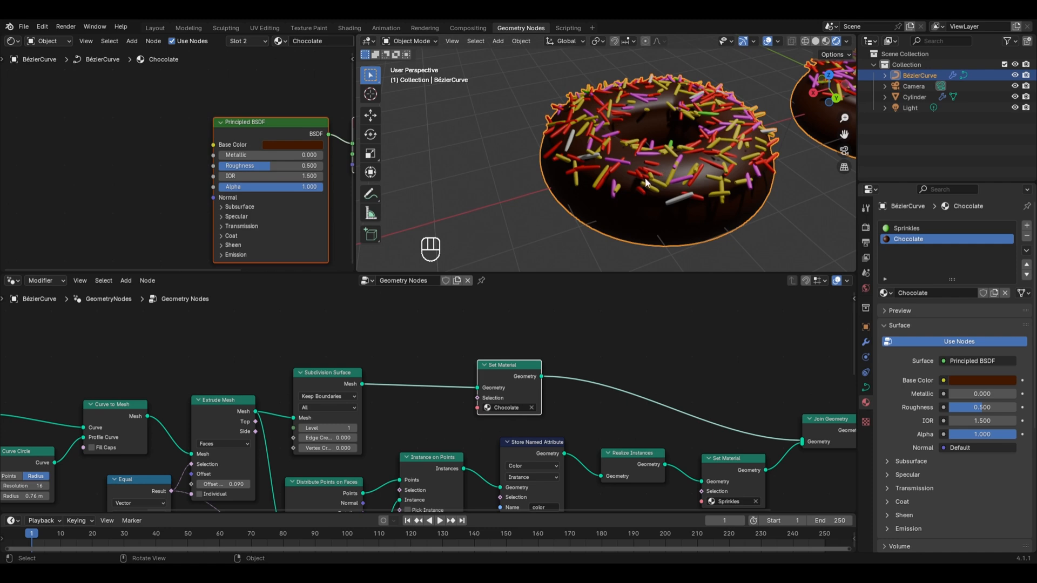
pyautogui.scroll(-2, 645, 177)
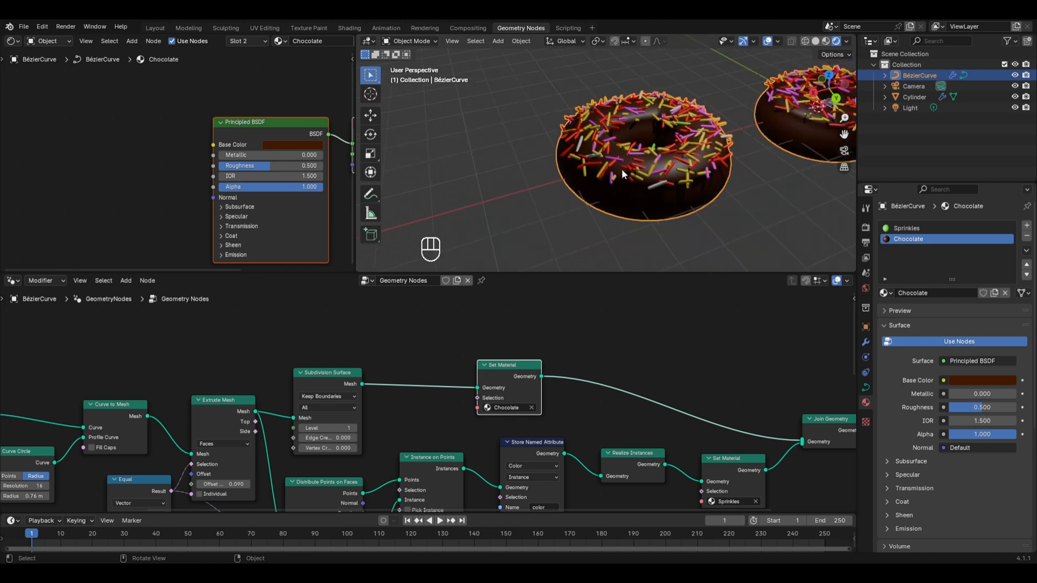
pyautogui.moveTo(585, 147); pyautogui.dragTo(720, 157, button='middle')
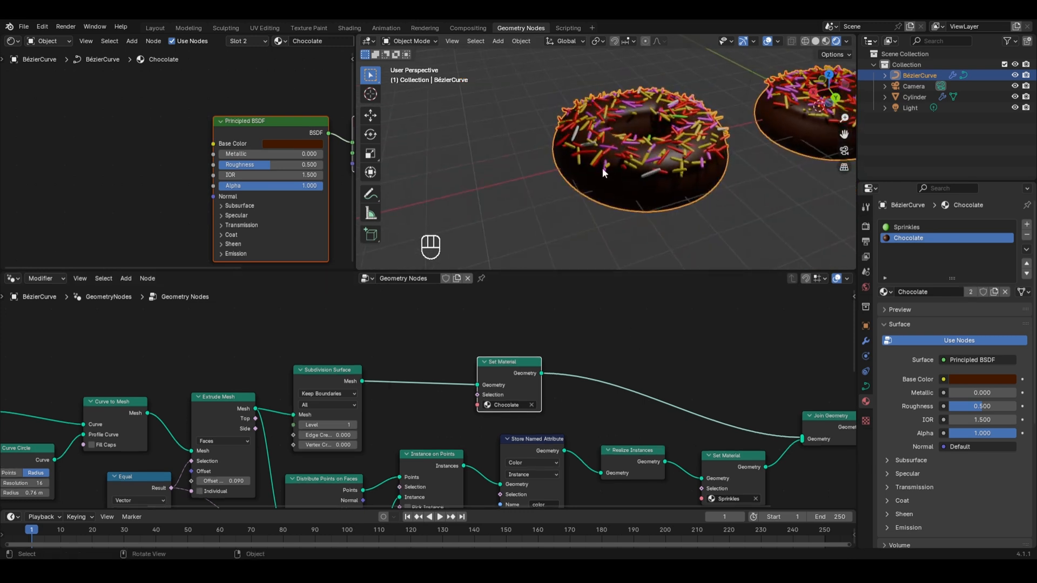
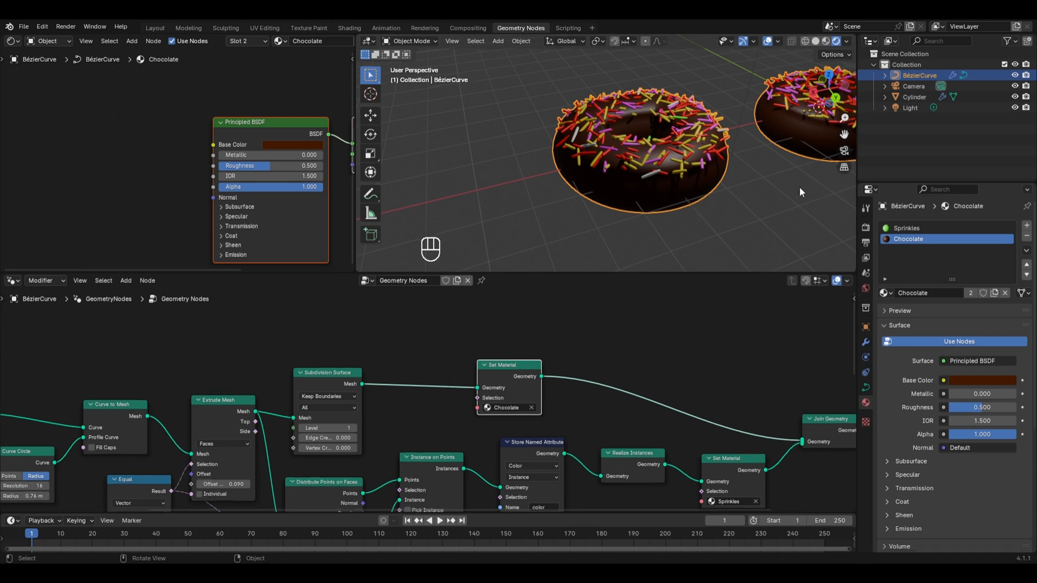
# Add a third material slot to the donut curve with a new material named "Donut".
pyautogui.click(1027, 226)
pyautogui.click(950, 293)
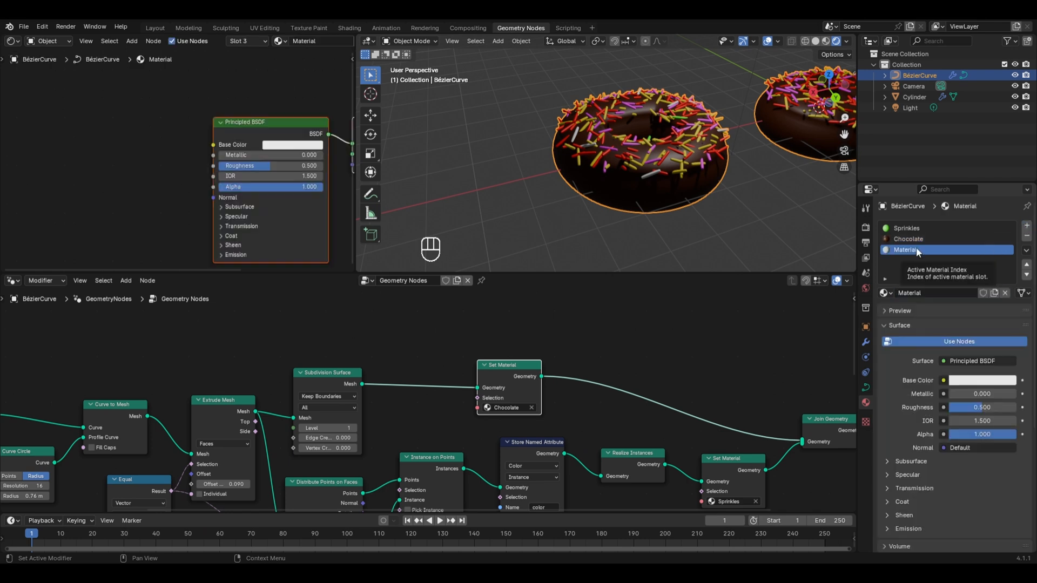
pyautogui.doubleClick(916, 247)
pyautogui.write('Donut')
pyautogui.press('Return')
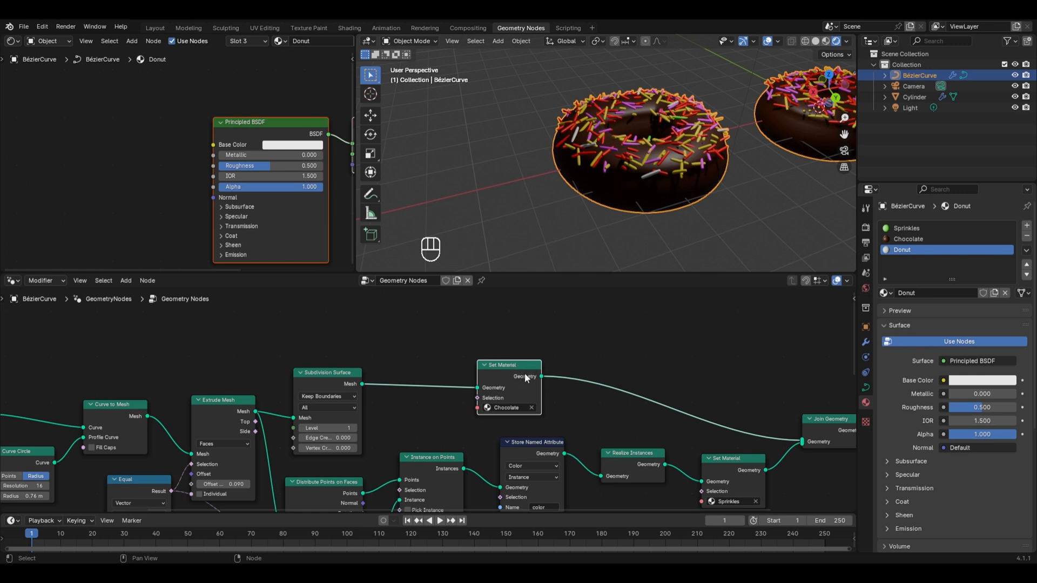
# Duplicate the Chocolate Set Material node, insert the copy right after it, and assign the Donut material to the copy.
pyautogui.hotkey('shift', 'd')
pyautogui.click(614, 405)
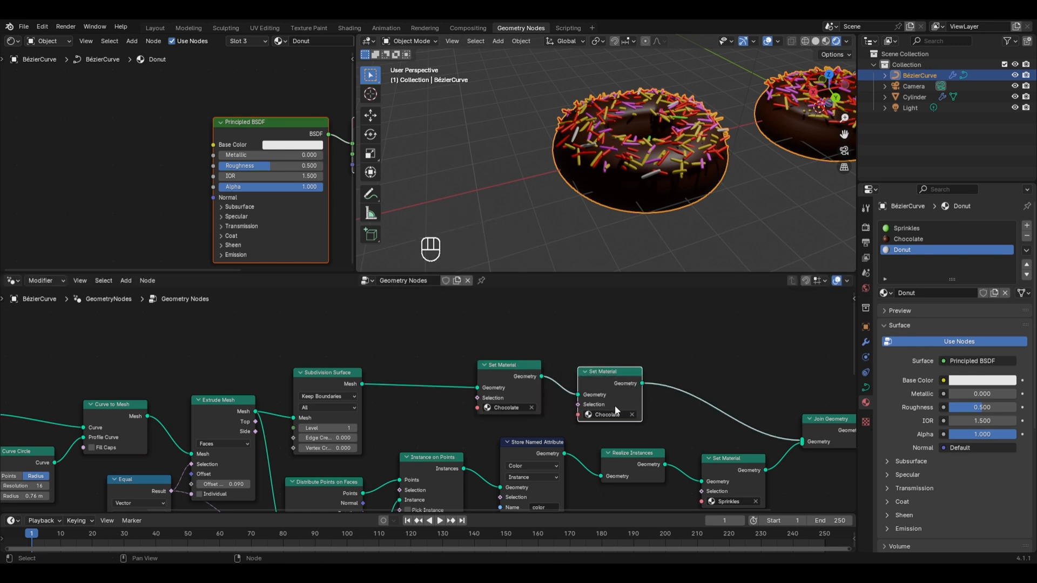
pyautogui.click(612, 414)
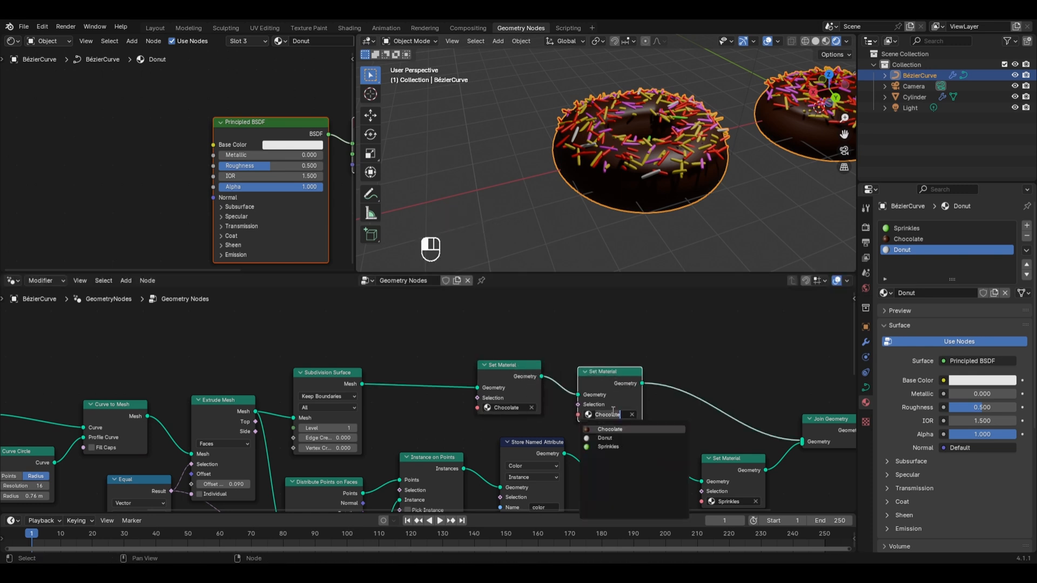
pyautogui.click(611, 440)
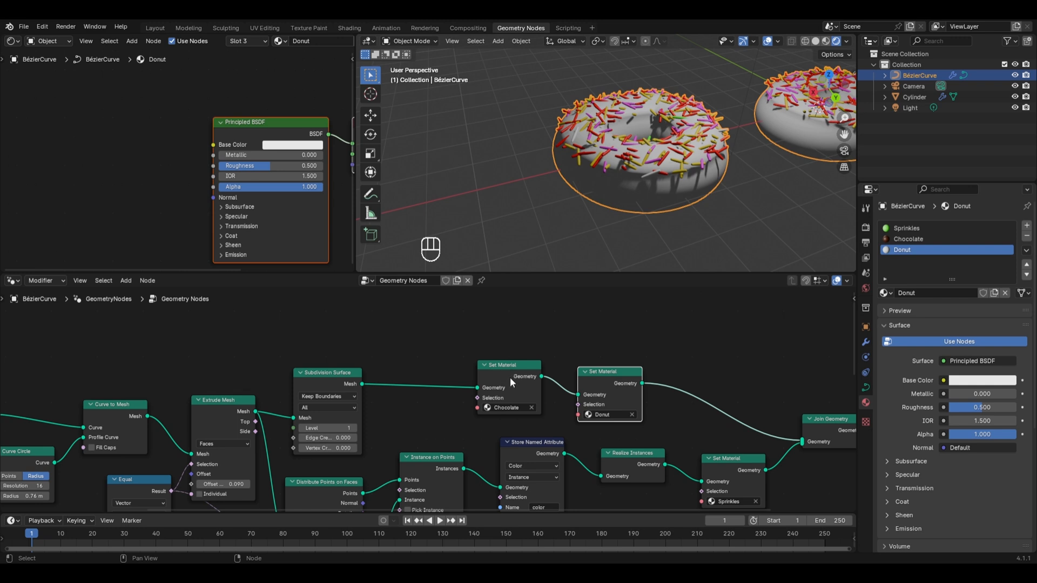
# Try masking the Chocolate Set Material node, placed before the Donut one, by linking the Equal node's Result to its Selection.
pyautogui.scroll(-2, 348, 355)
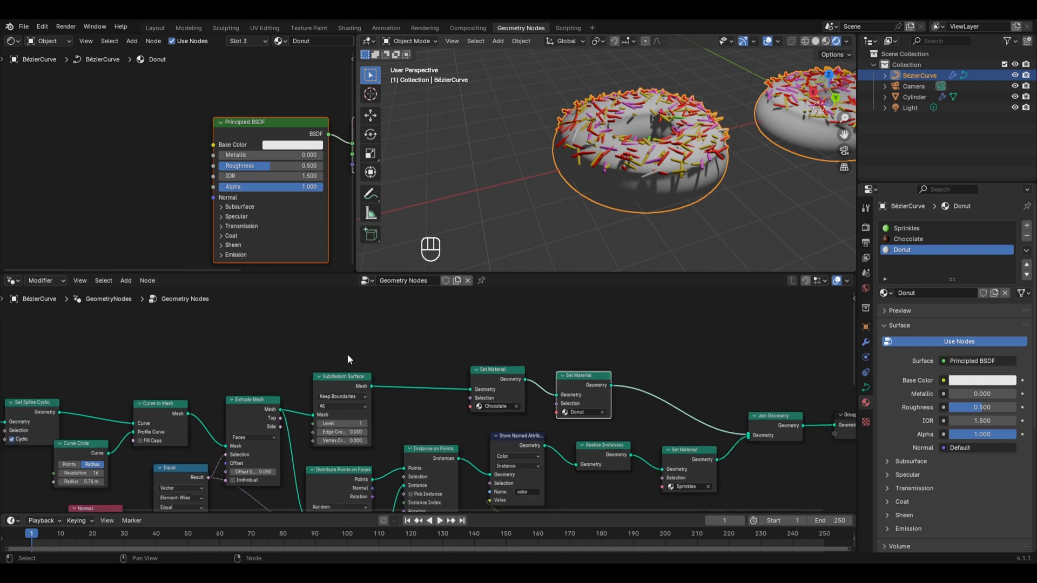
pyautogui.moveTo(258, 428); pyautogui.dragTo(221, 394, button='middle')
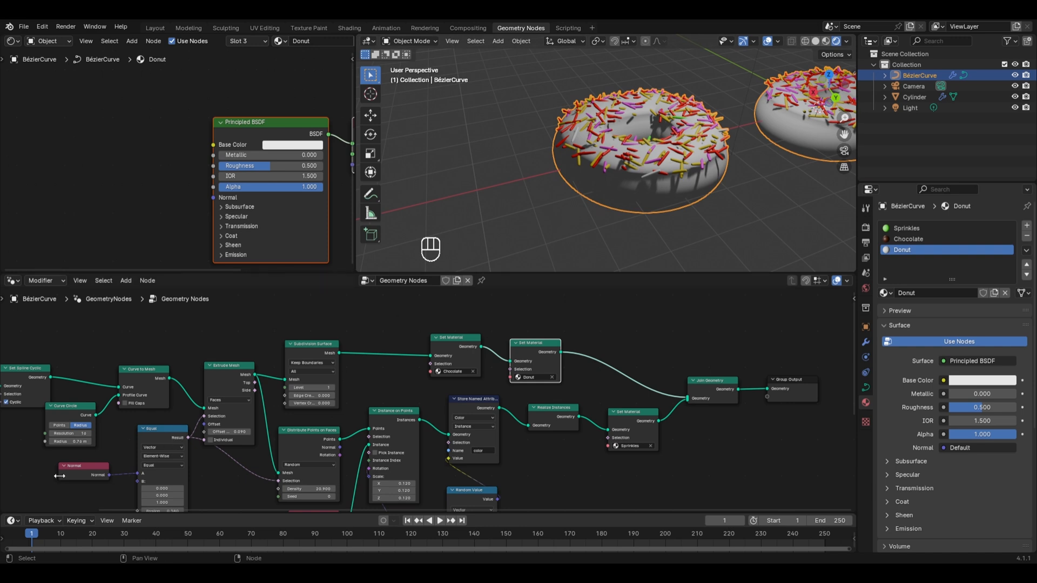
pyautogui.moveTo(188, 437); pyautogui.dragTo(431, 364)
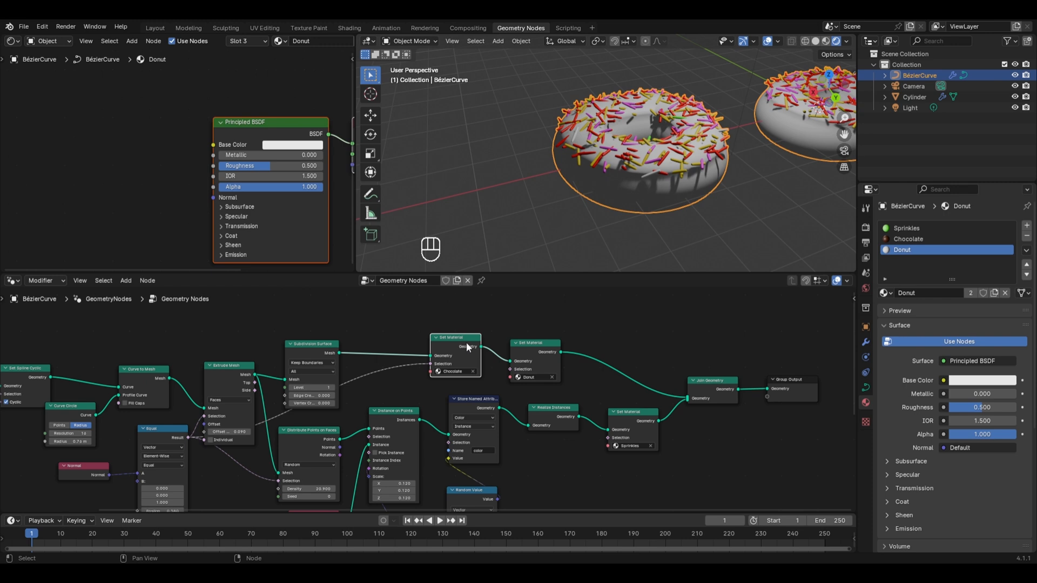
pyautogui.scroll(1, 533, 355)
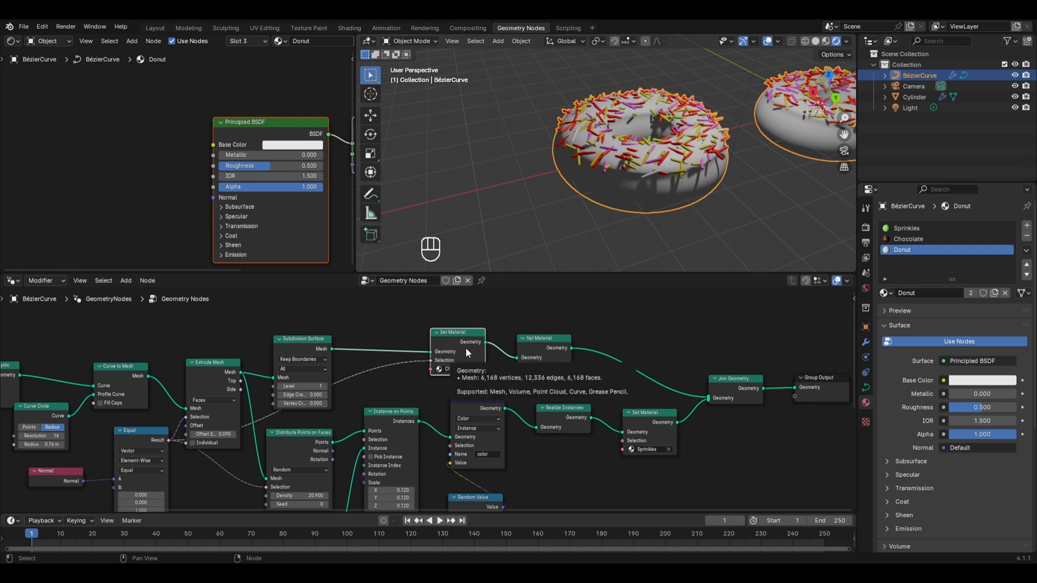
# Reorder the Set Material nodes so Donut precedes Chocolate, and link the Equal node's Result to the Chocolate node's Selection.
pyautogui.keyDown('alt'); pyautogui.moveTo(468, 352); pyautogui.dragTo(646, 312); pyautogui.keyUp('alt')
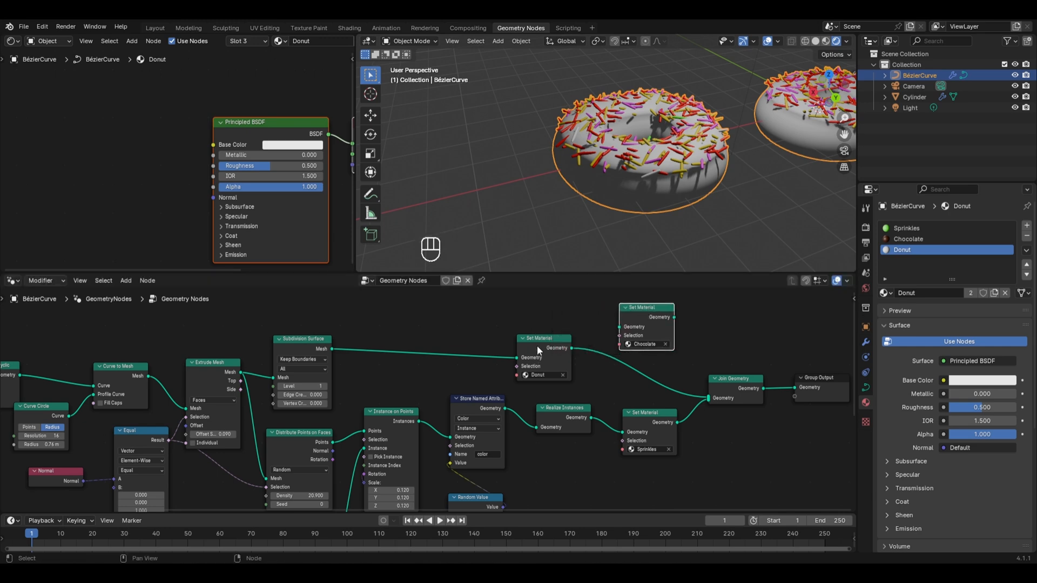
pyautogui.keyDown('alt'); pyautogui.moveTo(537, 345); pyautogui.dragTo(448, 340); pyautogui.keyUp('alt')
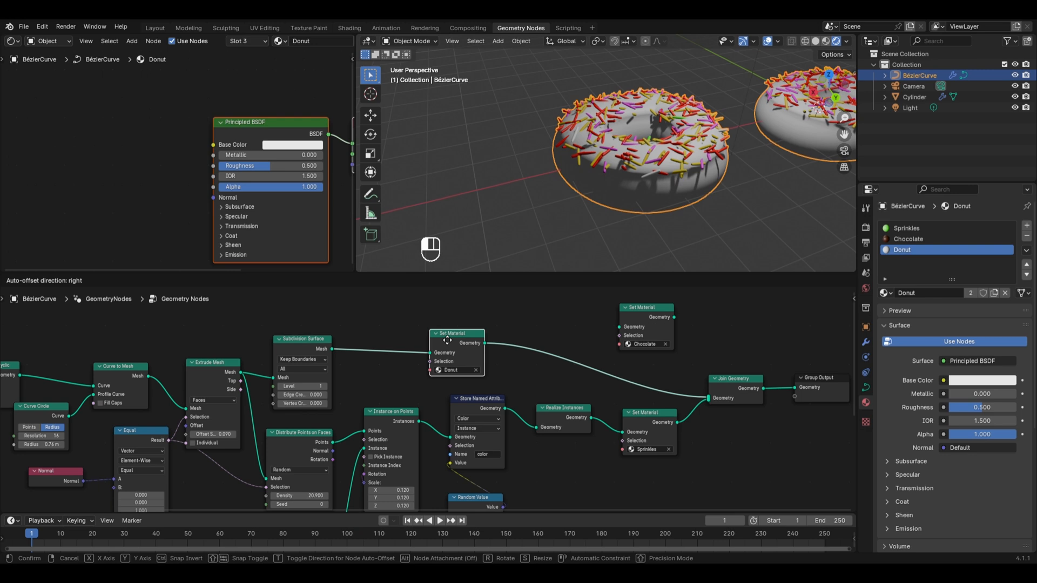
pyautogui.keyDown('alt'); pyautogui.moveTo(648, 309); pyautogui.dragTo(574, 347); pyautogui.keyUp('alt')
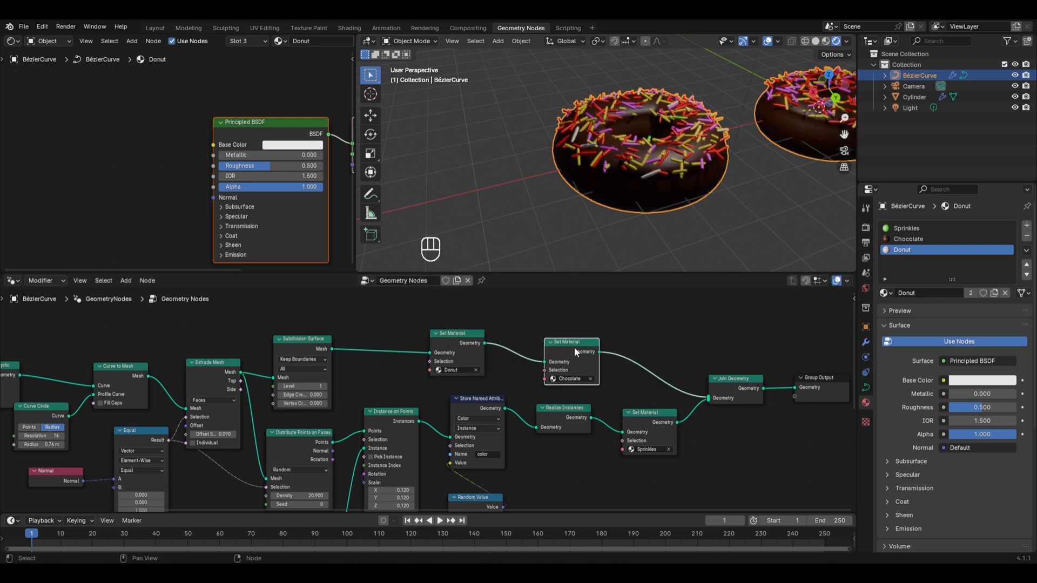
pyautogui.moveTo(169, 440); pyautogui.dragTo(544, 370)
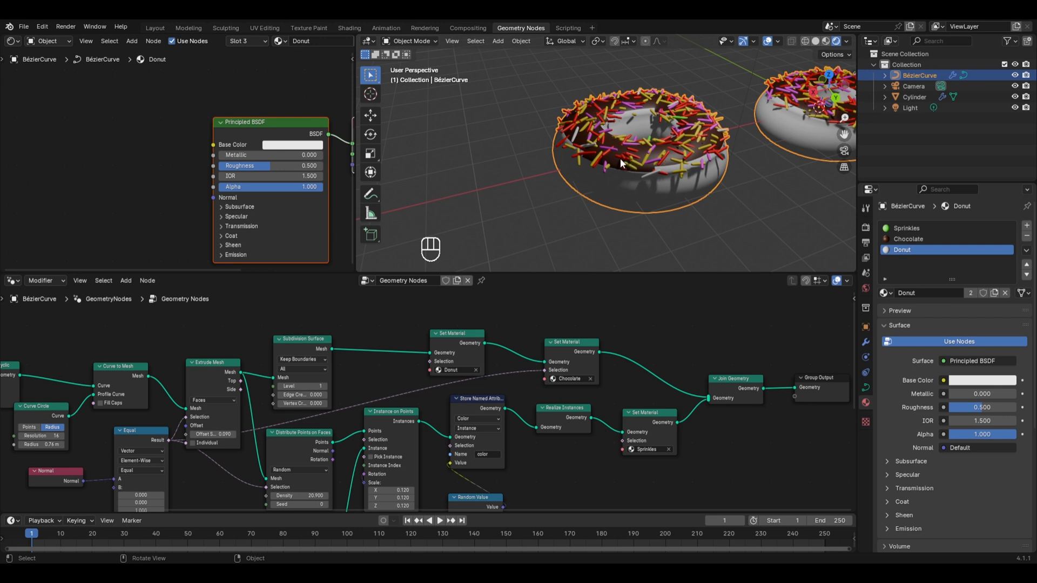
# Increase the Equal node's Epsilon to 0.760 to extend the chocolate icing area.
pyautogui.scroll(3, 642, 164)
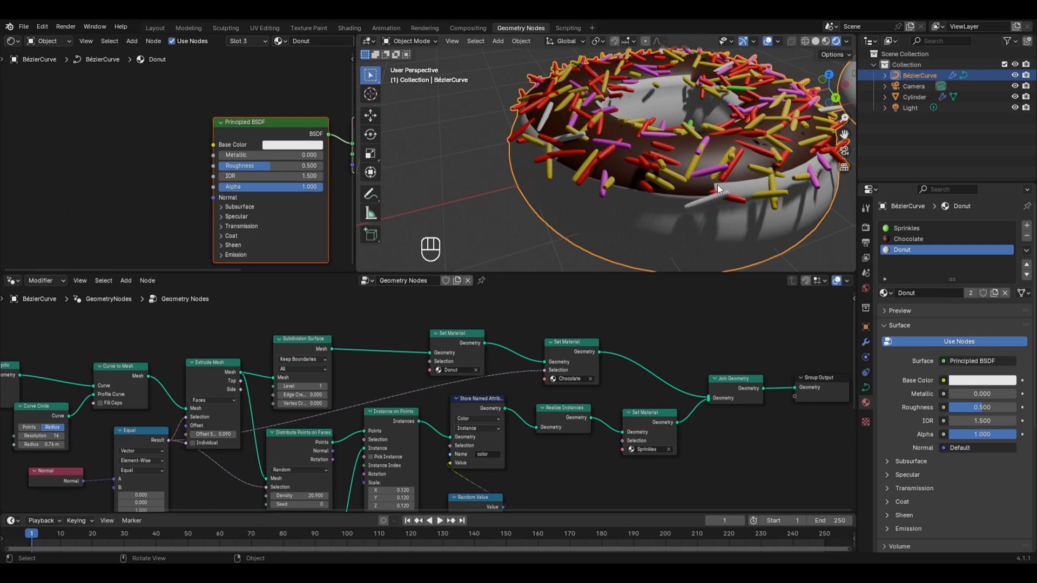
pyautogui.moveTo(238, 425); pyautogui.dragTo(313, 358, button='middle')
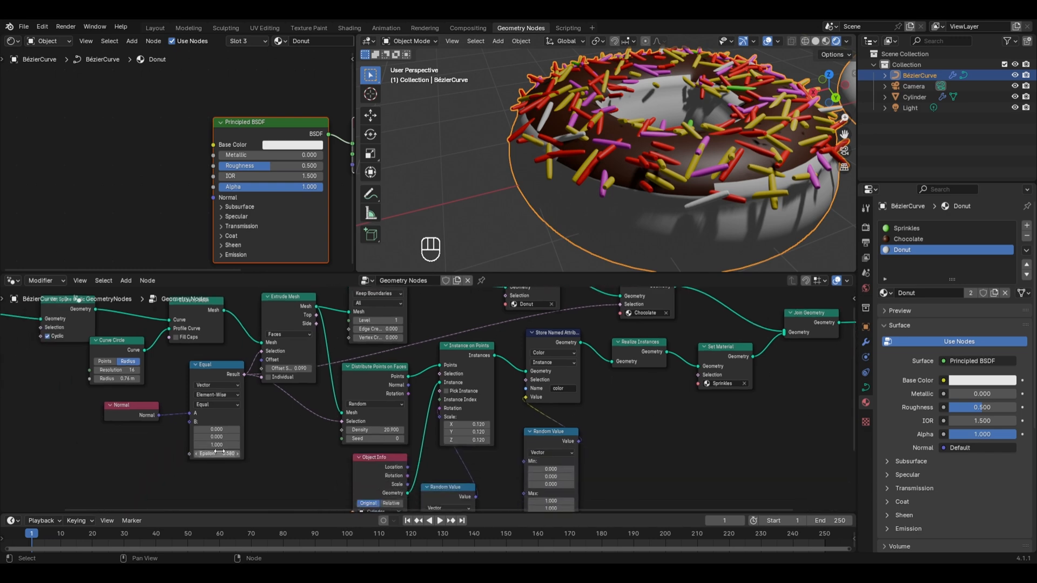
pyautogui.scroll(3, 218, 451)
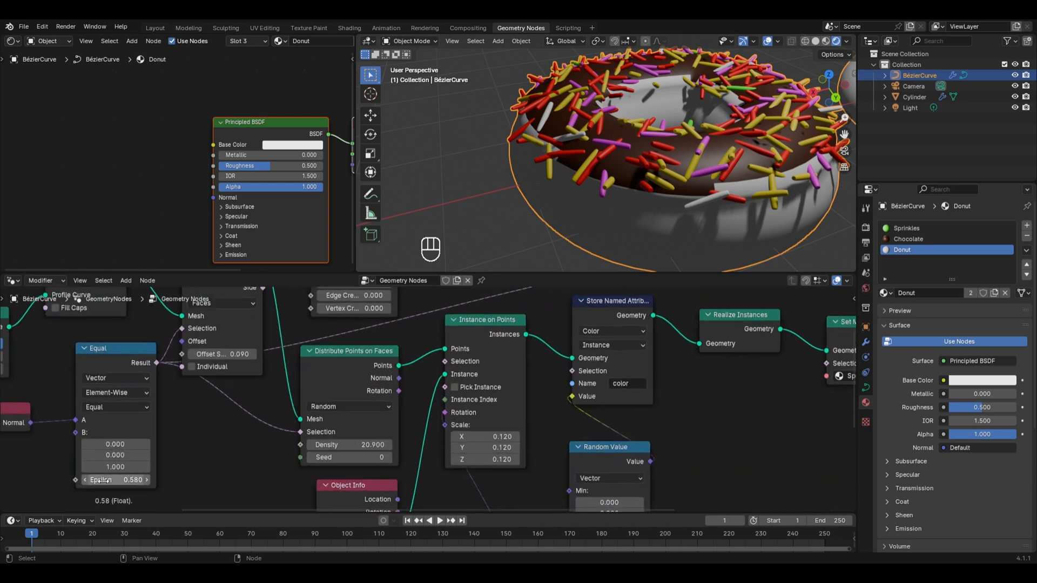
pyautogui.keyDown('shift'); pyautogui.moveTo(115, 480); pyautogui.dragTo(157, 480); pyautogui.keyUp('shift')
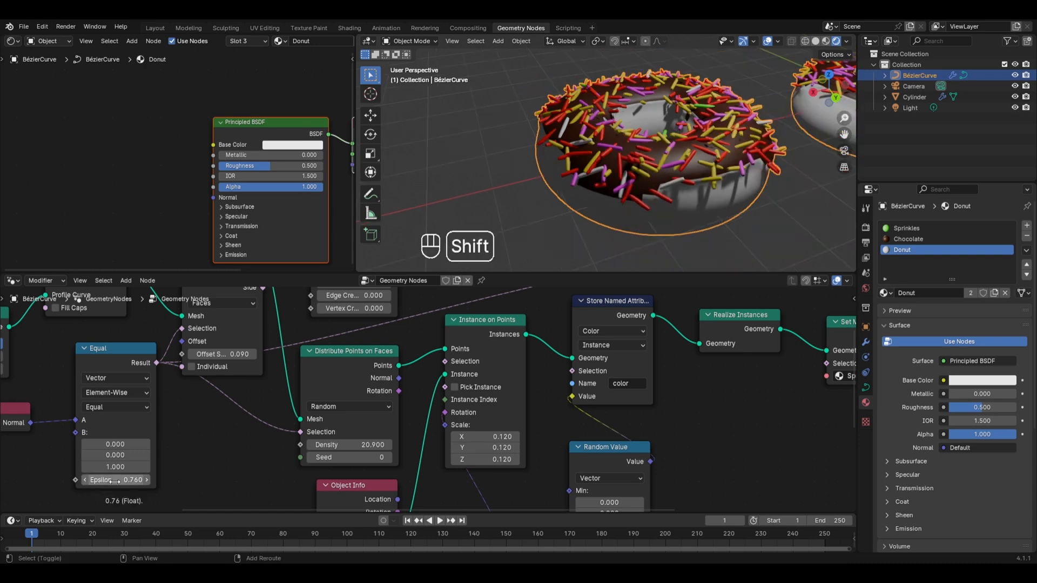
# Raise the Equal node's Epsilon to 0.810 to extend the chocolate icing further down the donut.
pyautogui.keyDown('shift'); pyautogui.moveTo(130, 480); pyautogui.dragTo(136, 480); pyautogui.keyUp('shift')
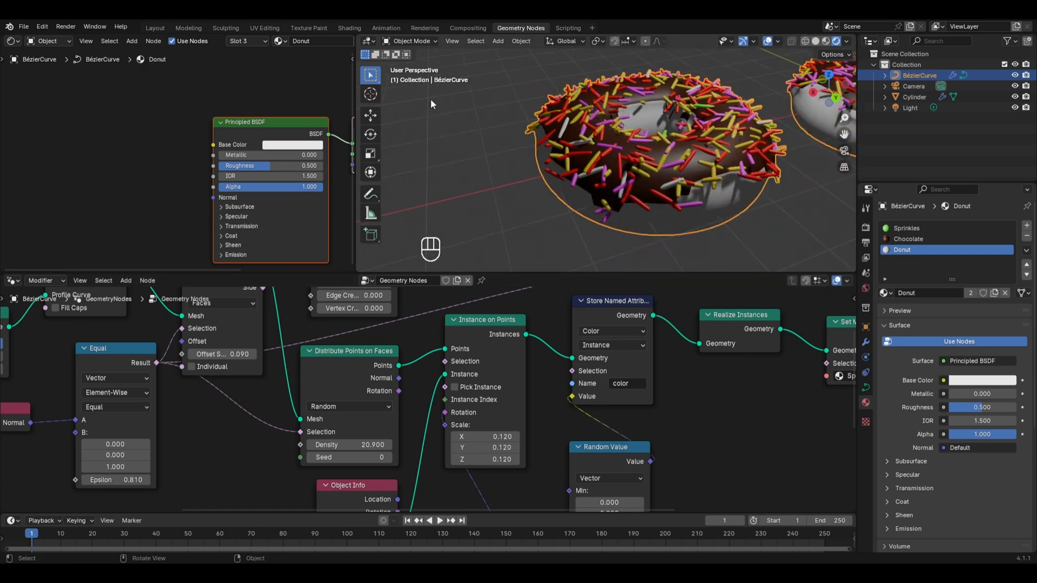
pyautogui.moveTo(427, 113); pyautogui.dragTo(542, 116, button='middle')
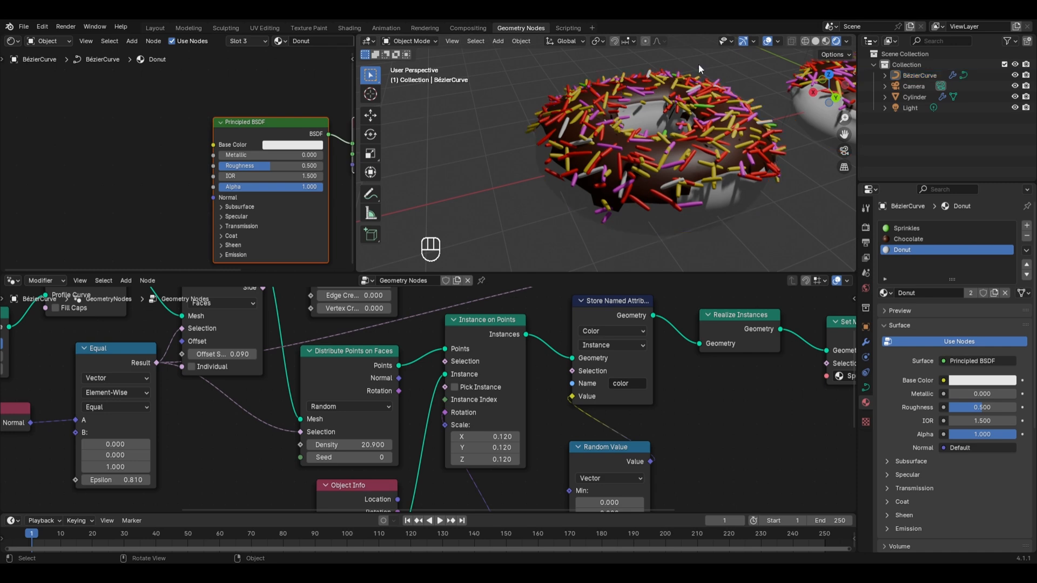
# Shorten the sprinkle cylinder's mesh in Edit Mode by scaling it along the global Y axis to about 0.47.
pyautogui.scroll(-5, 733, 118)
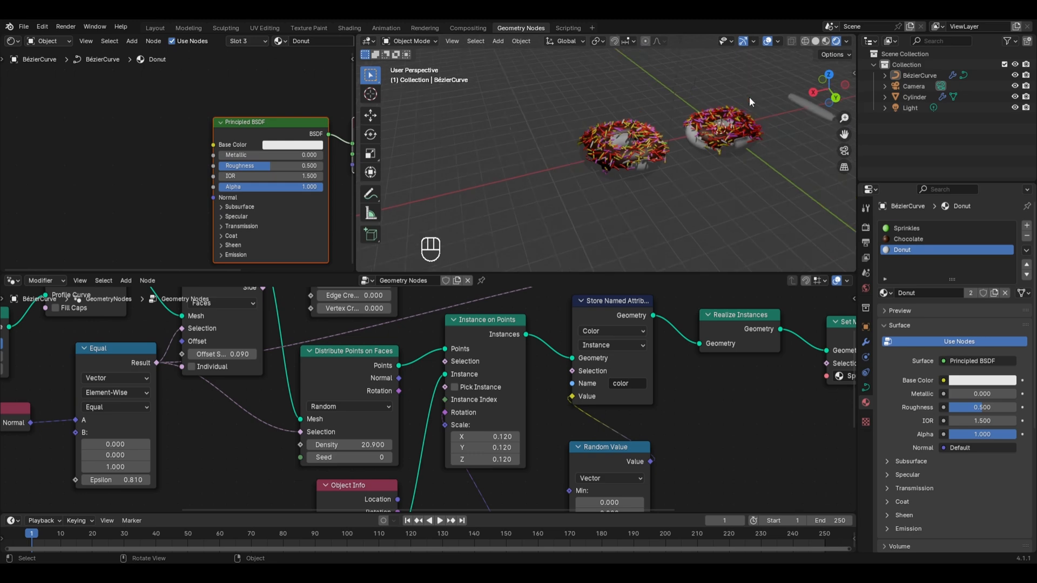
pyautogui.click(810, 102)
pyautogui.press('Tab')
pyautogui.press('Tab')
pyautogui.press('Tab')
pyautogui.scroll(3, 696, 173)
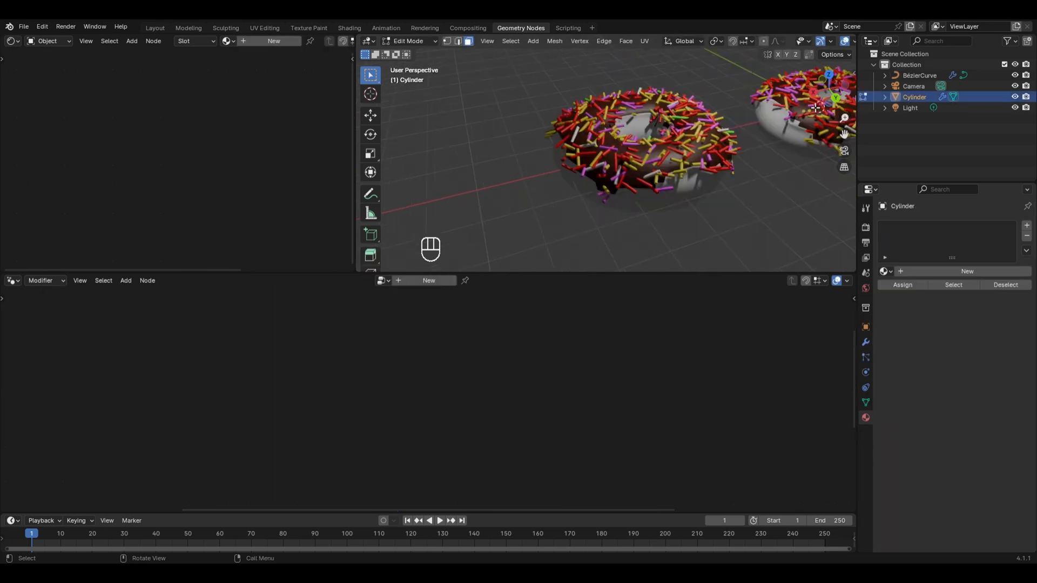
pyautogui.keyDown('shift'); pyautogui.moveTo(696, 173); pyautogui.dragTo(512, 183, button='middle'); pyautogui.keyUp('shift')
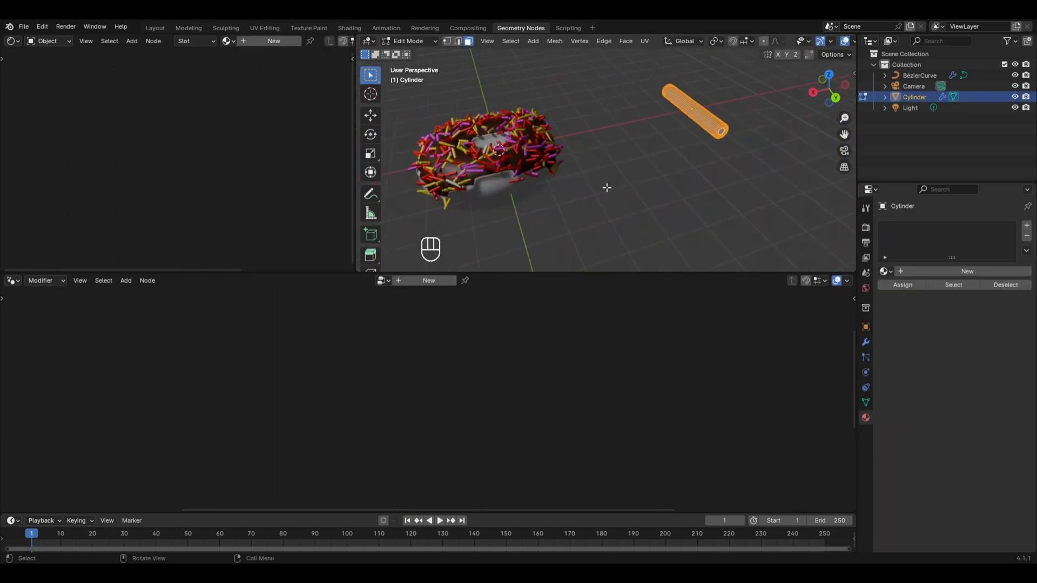
pyautogui.press('s')
pyautogui.press('y')
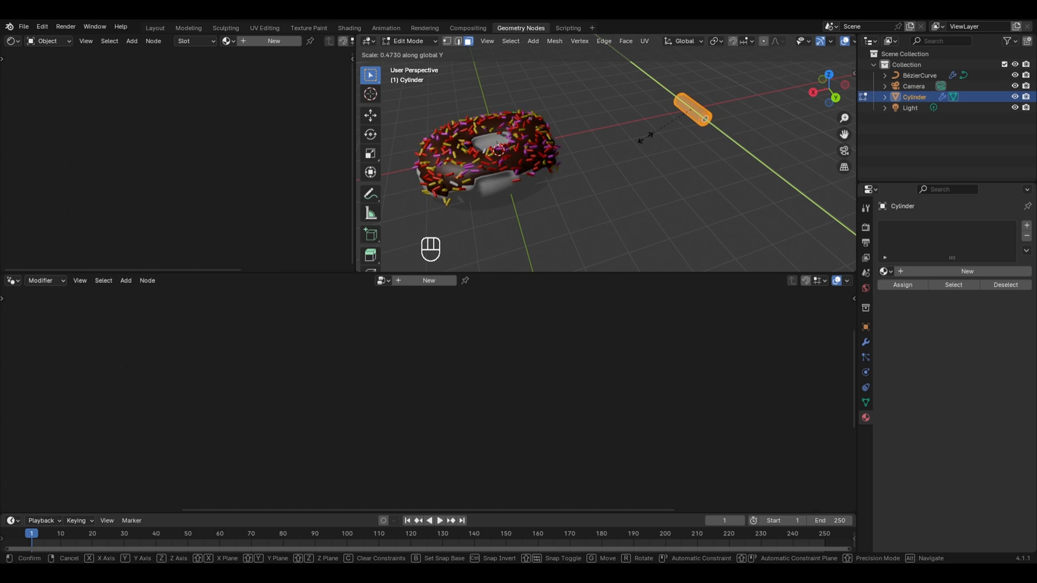
pyautogui.click(644, 138)
# Fine-tune the cylinder mesh's scale with global Z locked, staying close to its current size, and return to Object Mode.
pyautogui.scroll(3, 567, 166)
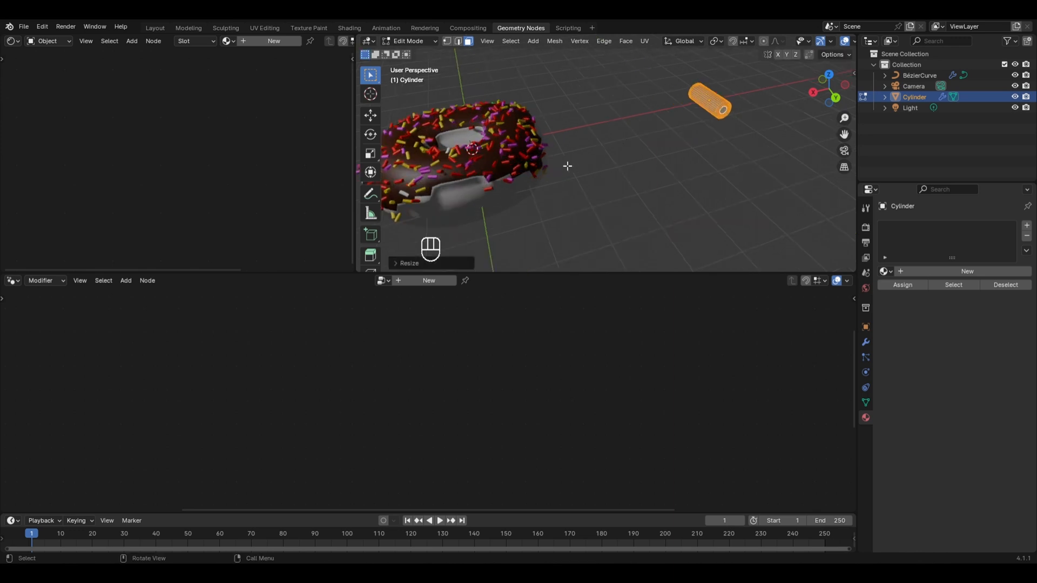
pyautogui.press('s')
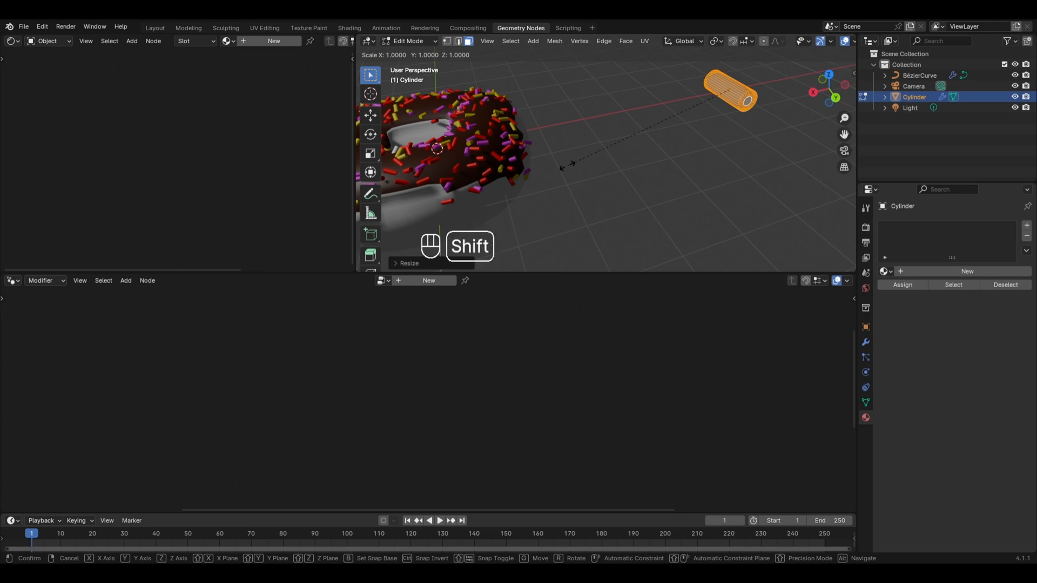
pyautogui.hotkey('shift', 'z')
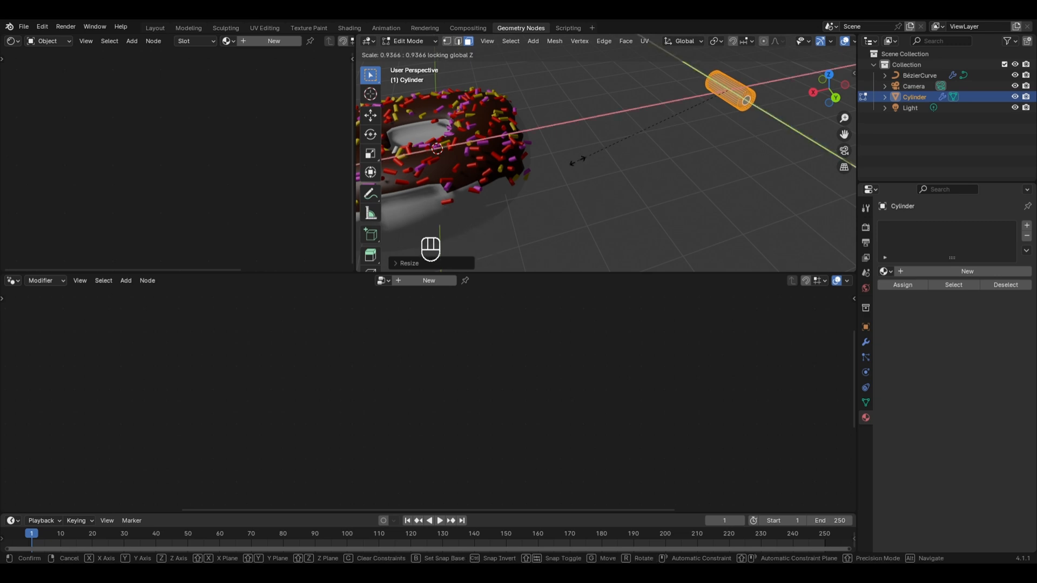
pyautogui.moveTo(401, 236)
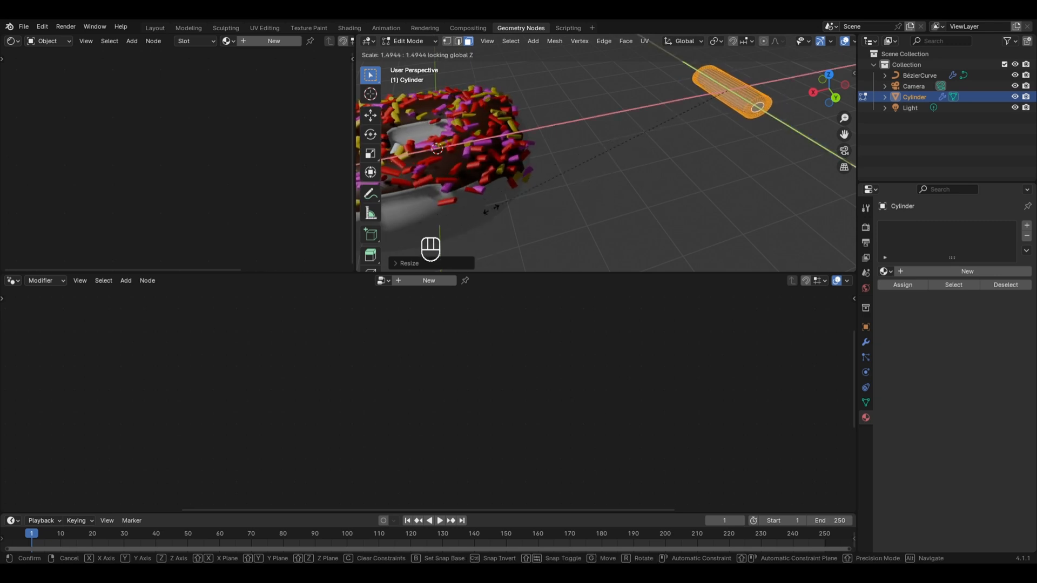
pyautogui.moveTo(655, 149)
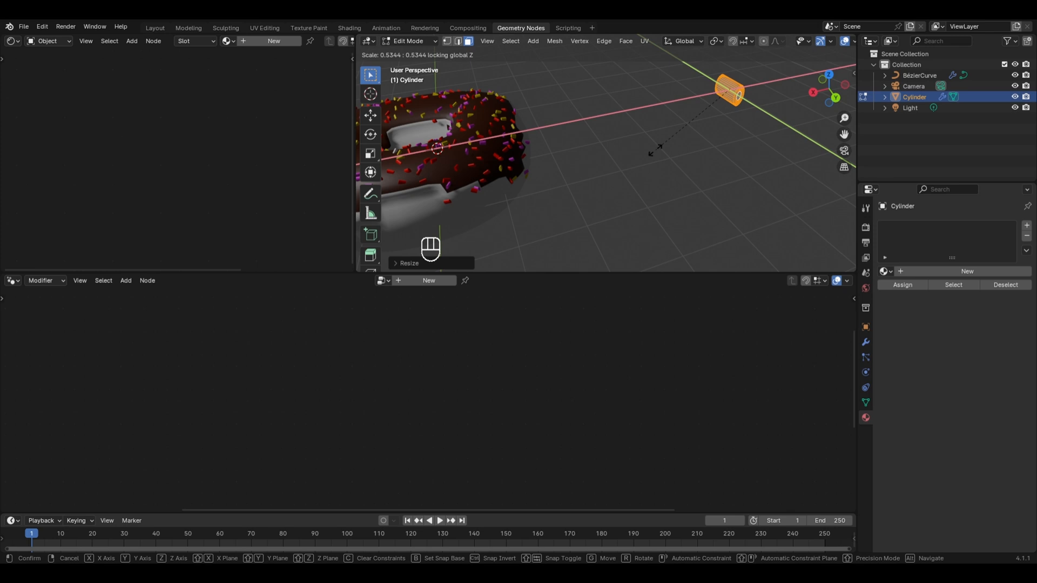
pyautogui.click(555, 171)
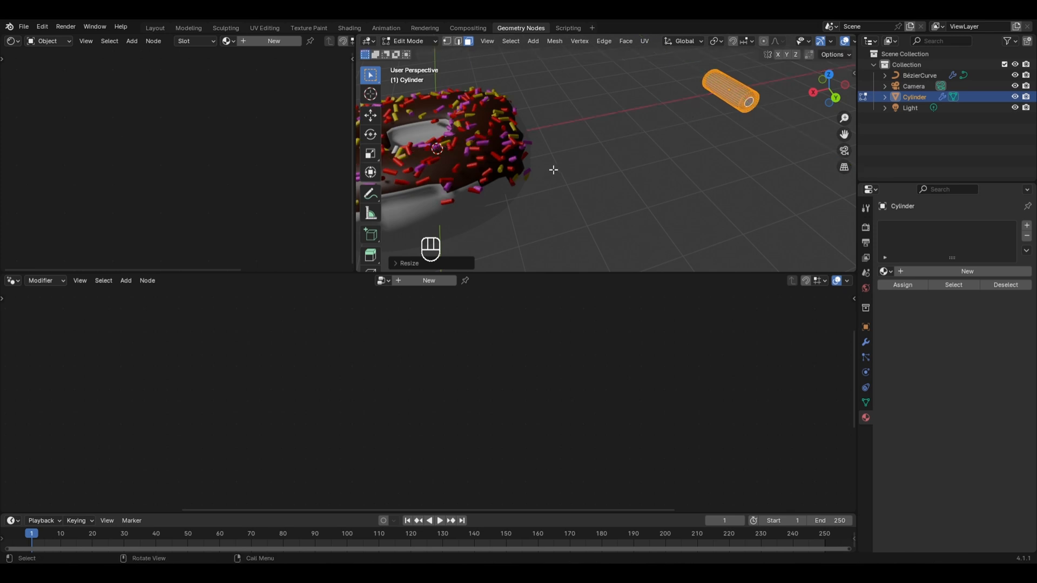
pyautogui.press('Tab')
pyautogui.moveTo(556, 170)
pyautogui.keyDown('shift'); pyautogui.mouseDown(button='middle')
pyautogui.moveTo(703, 132)
pyautogui.moveTo(554, 167)
pyautogui.mouseUp(button='middle'); pyautogui.keyUp('shift')
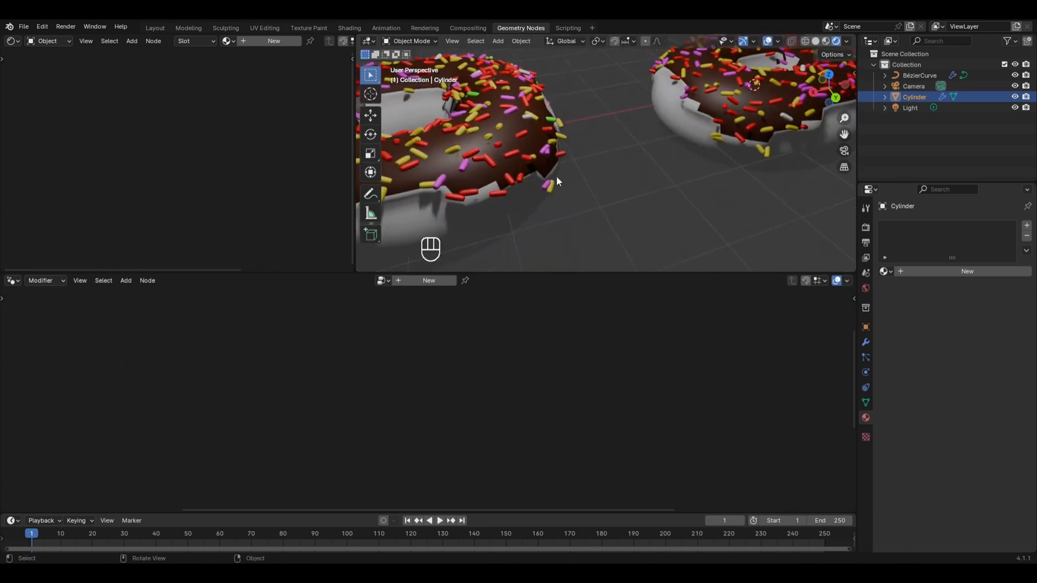
# Select the donut curve and switch its third material slot to the Chocolate material.
pyautogui.scroll(-2, 548, 165)
pyautogui.click(512, 164)
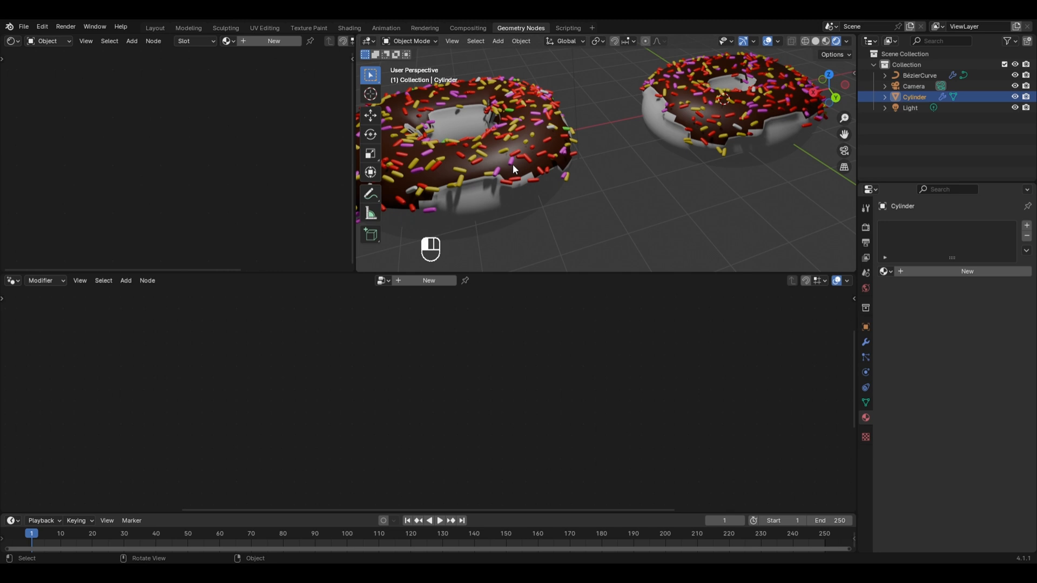
pyautogui.click(279, 41)
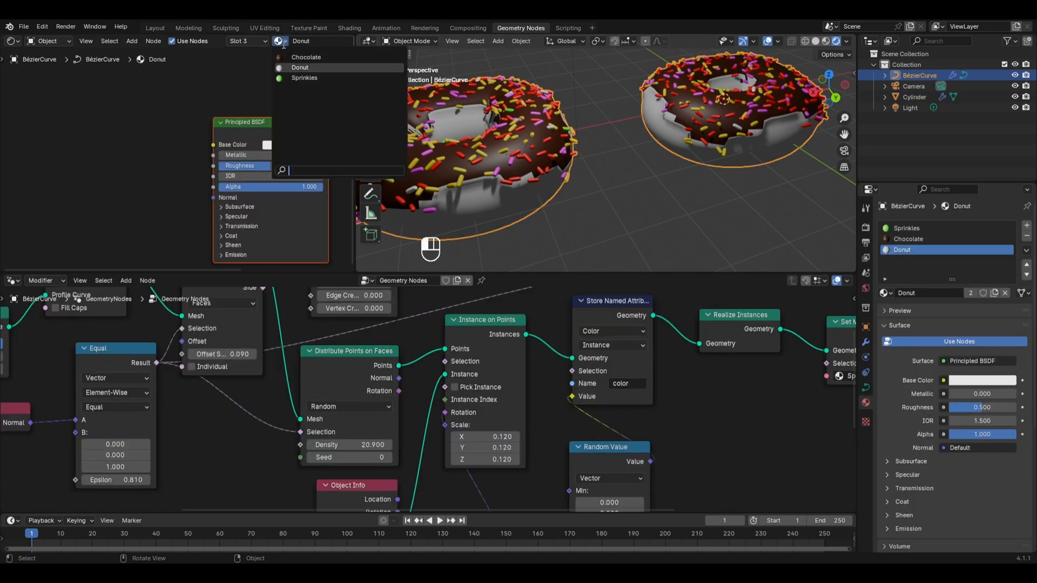
pyautogui.click(308, 64)
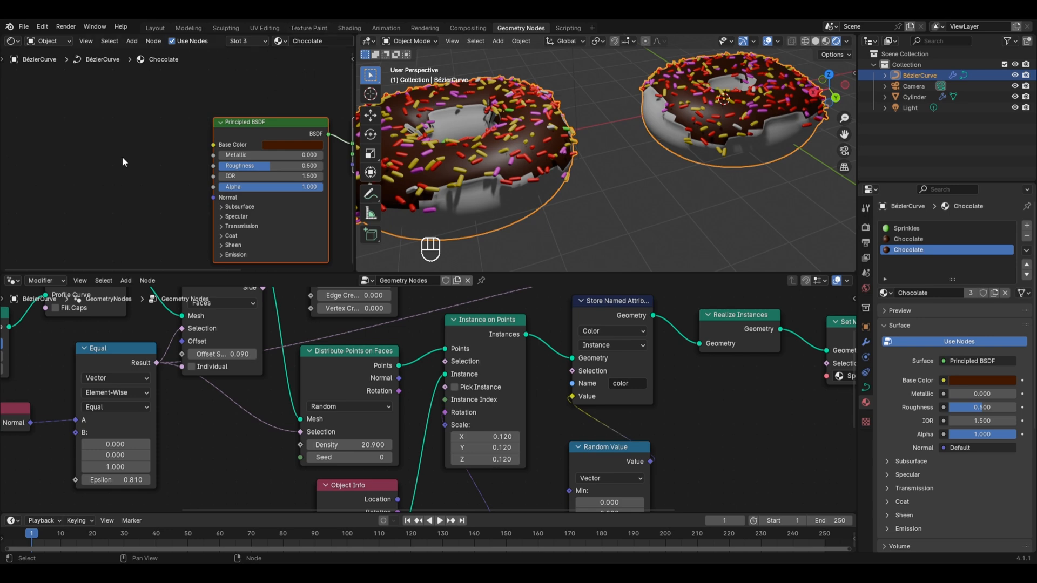
# Add a Bump node to the Chocolate material and link its Normal output to the Principled BSDF's Normal.
pyautogui.hotkey('shift', 'a')
pyautogui.moveTo(73, 240)
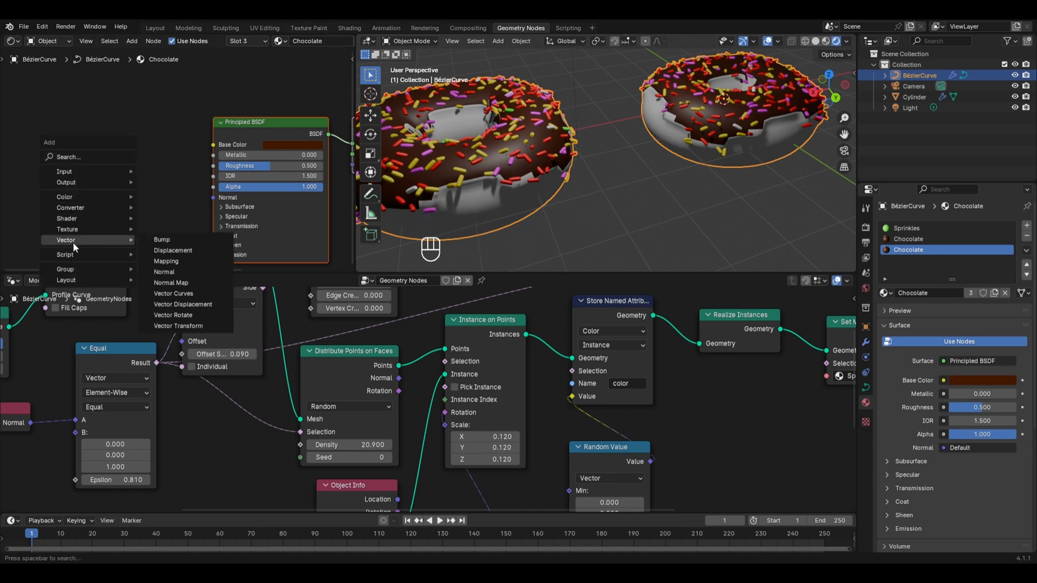
pyautogui.click(162, 240)
pyautogui.click(123, 185)
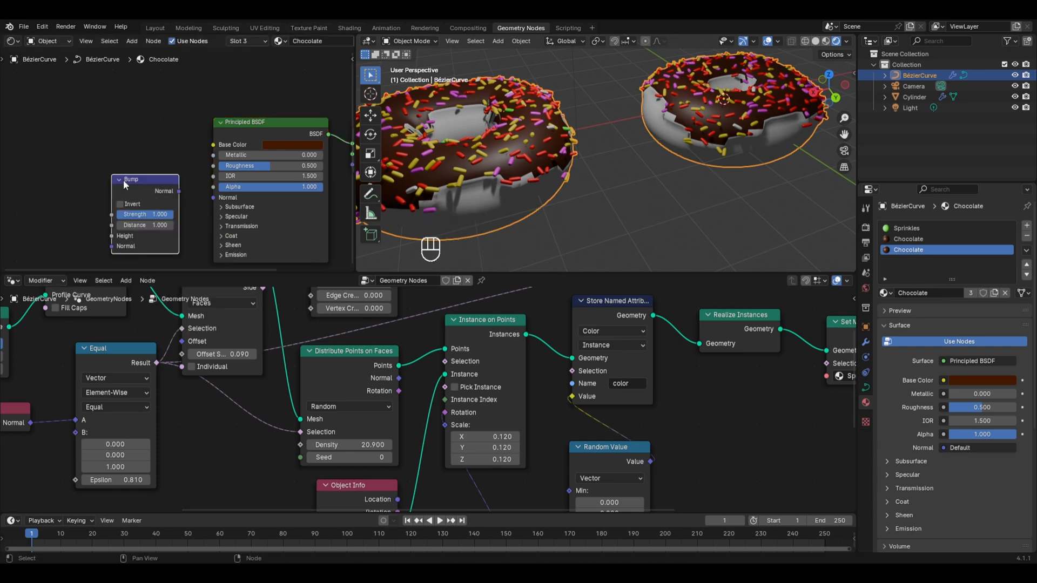
pyautogui.moveTo(179, 191); pyautogui.dragTo(215, 201)
# Add a Noise Texture node before the Bump node and link its Fac output to the Bump's Height.
pyautogui.moveTo(129, 201); pyautogui.dragTo(205, 196, button='middle')
pyautogui.hotkey('shift', 'a')
pyautogui.moveTo(93, 122)
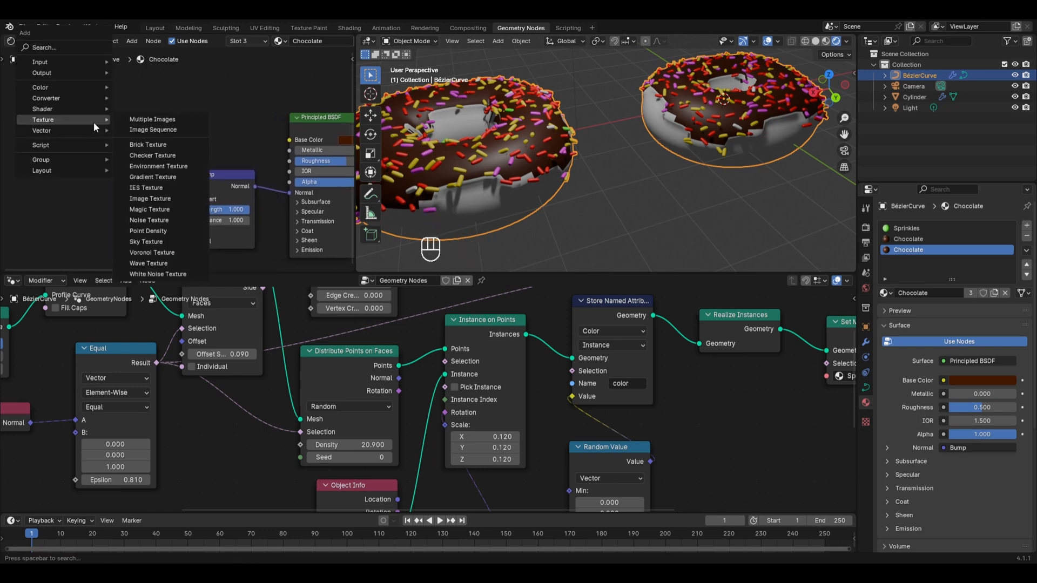
pyautogui.click(167, 219)
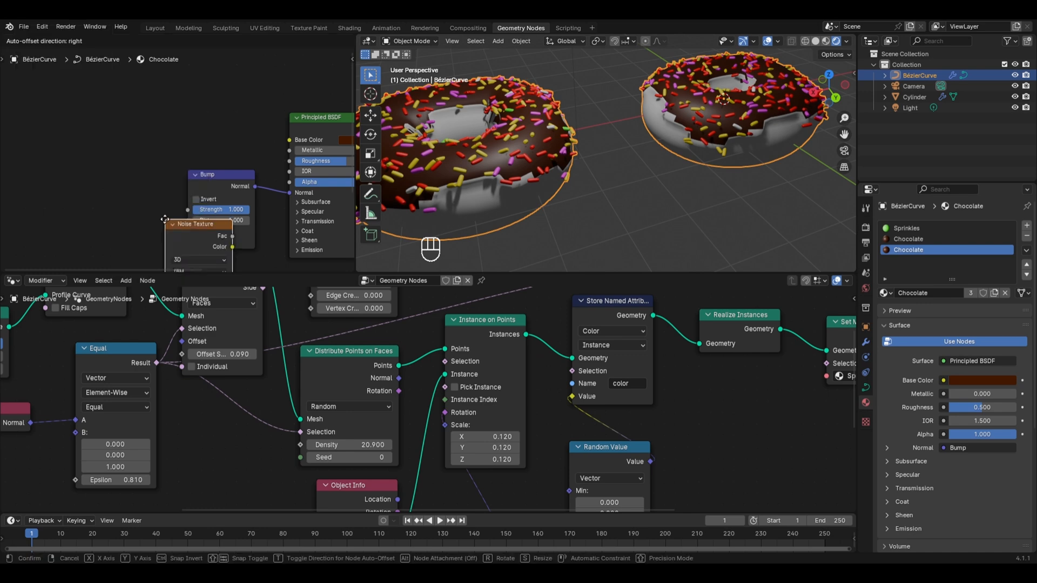
pyautogui.click(90, 144)
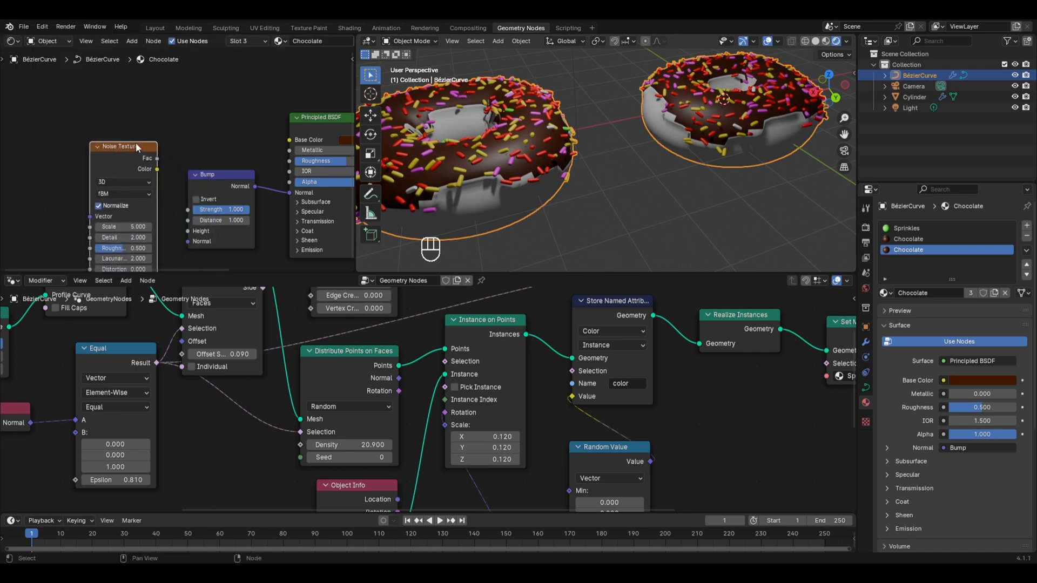
pyautogui.moveTo(157, 158); pyautogui.dragTo(186, 232)
# Add Texture Coordinate and Mapping nodes to the Noise Texture, feeding the Mapping's Vector from the Object coordinates.
pyautogui.moveTo(415, 171); pyautogui.dragTo(455, 173, button='middle')
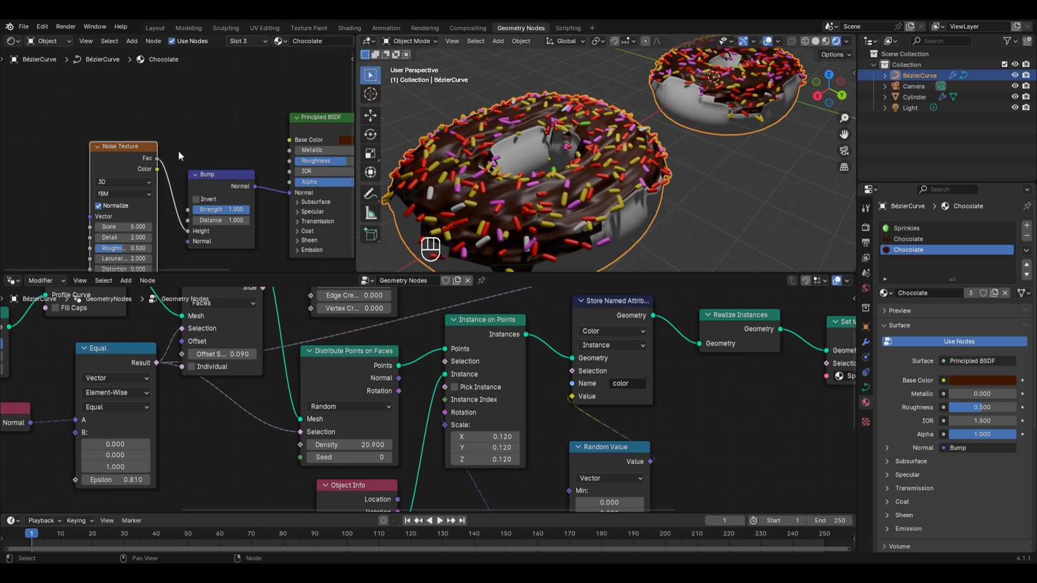
pyautogui.hotkey('ctrl', 't')
pyautogui.moveTo(179, 151); pyautogui.dragTo(298, 125, button='middle')
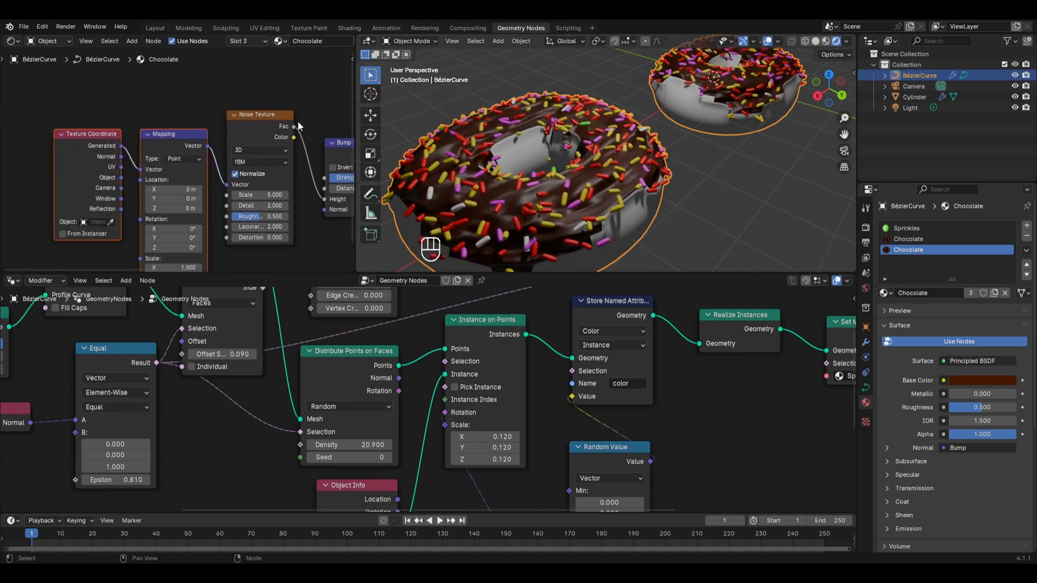
pyautogui.moveTo(121, 177); pyautogui.dragTo(140, 169)
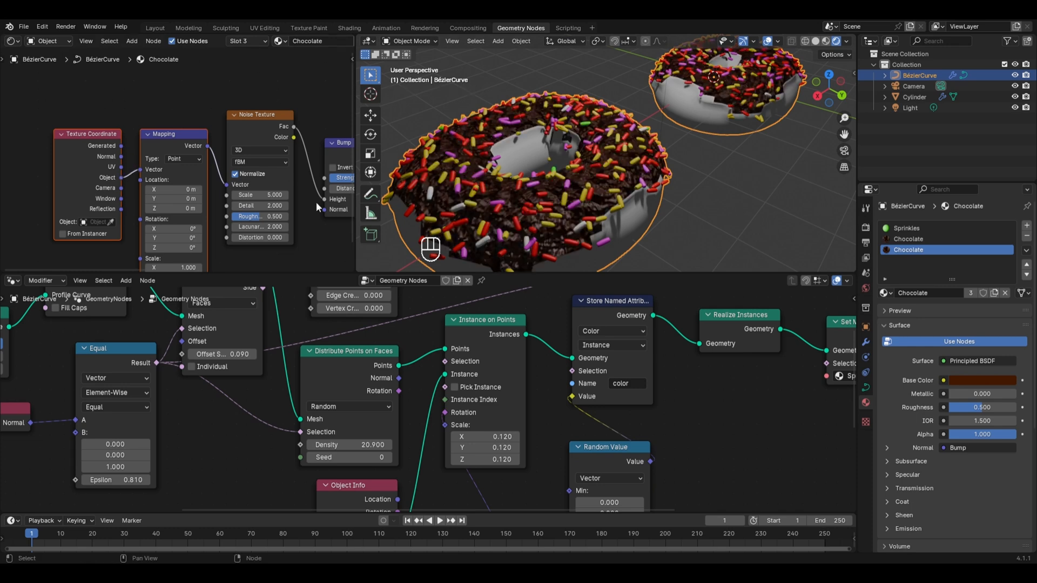
# Set the Noise Texture's Scale to 1.5 and the Bump node's Strength to 0.5.
pyautogui.moveTo(272, 198); pyautogui.dragTo(252, 197)
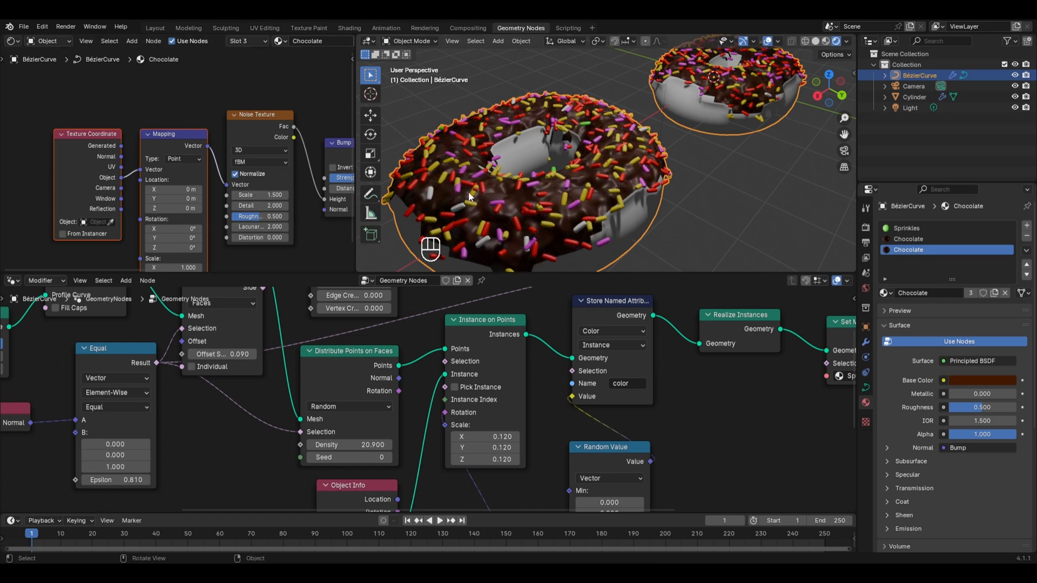
pyautogui.moveTo(321, 223); pyautogui.dragTo(200, 243, button='middle')
pyautogui.moveTo(246, 198); pyautogui.dragTo(240, 198)
pyautogui.click(240, 198)
pyautogui.write('0.5')
pyautogui.press('Return')
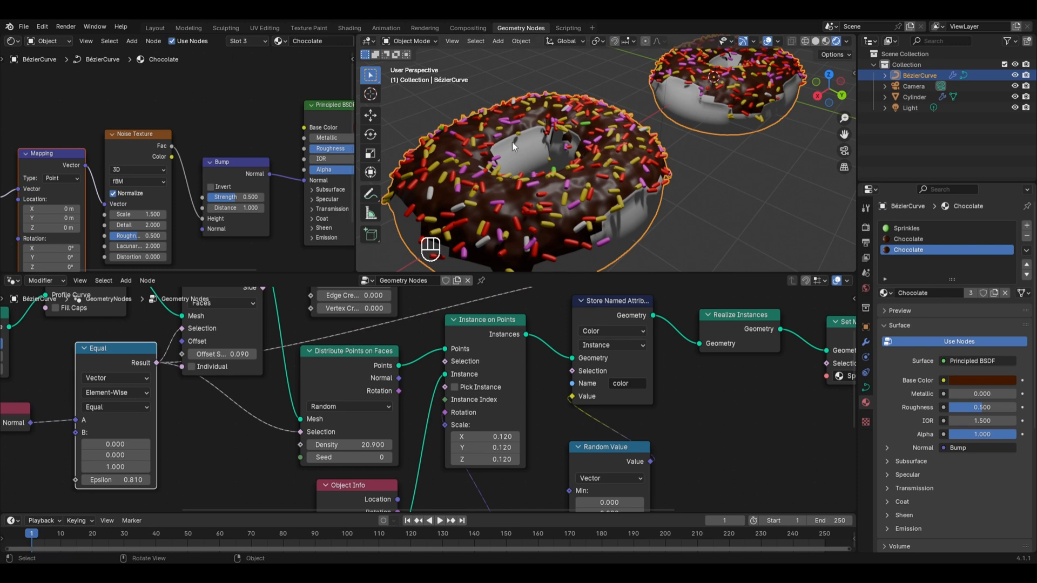
# Set the first two components of the Equal node's B vector to 0.1.
pyautogui.moveTo(522, 134); pyautogui.dragTo(555, 222, button='middle')
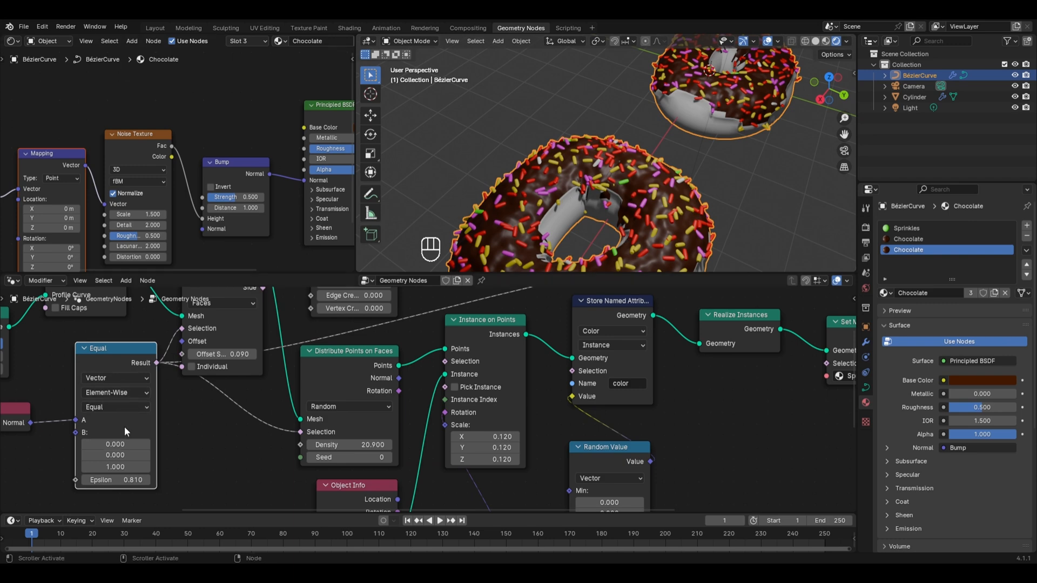
pyautogui.moveTo(128, 436)
pyautogui.moveTo(119, 445); pyautogui.dragTo(120, 456)
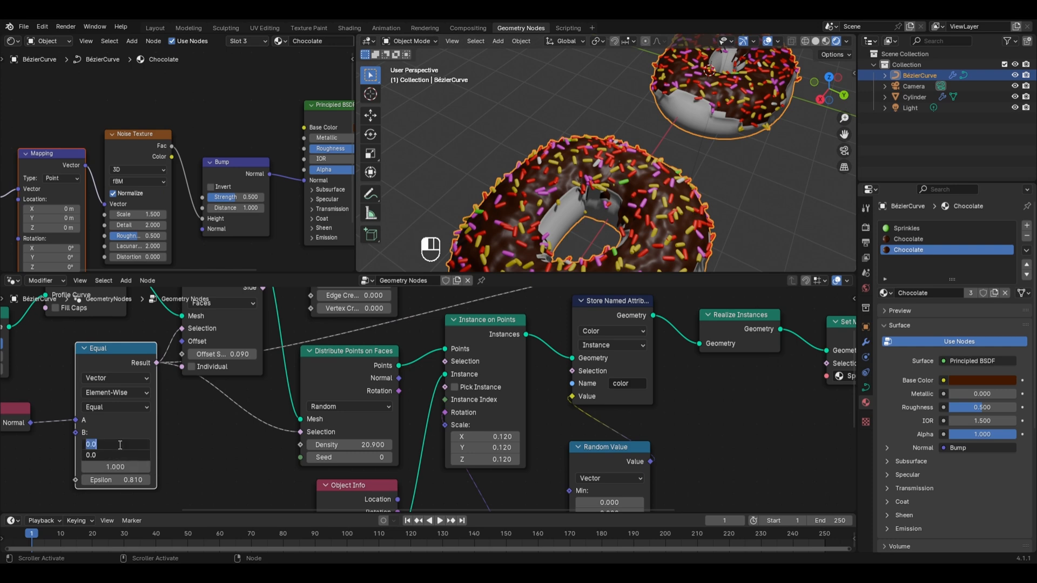
pyautogui.write('0.1')
pyautogui.press('Return')
pyautogui.moveTo(603, 186); pyautogui.dragTo(612, 174, button='middle')
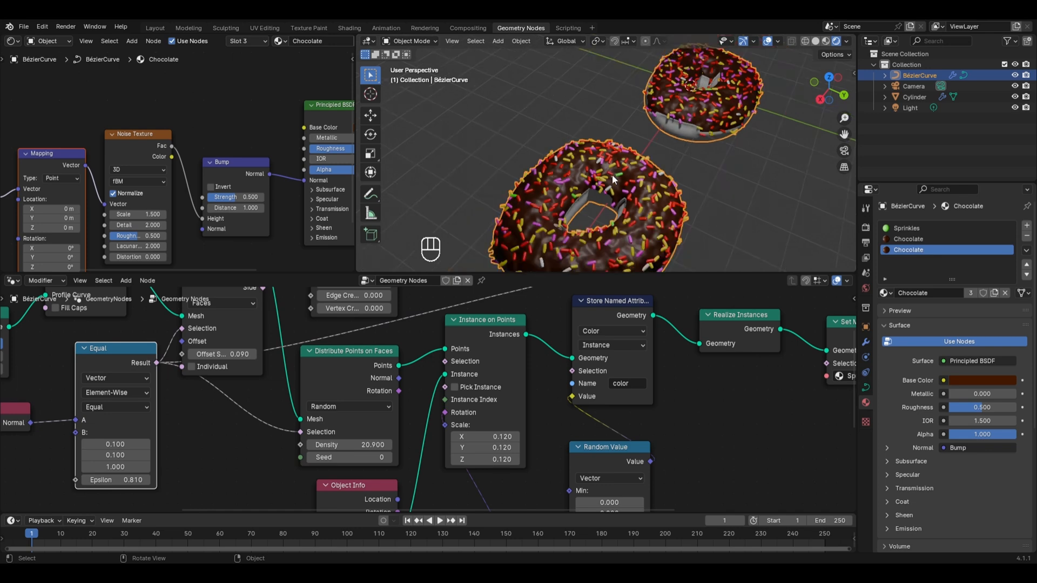
# Change the scene's light to a Sun and set its Strength to 5.
pyautogui.scroll(-2, 607, 173)
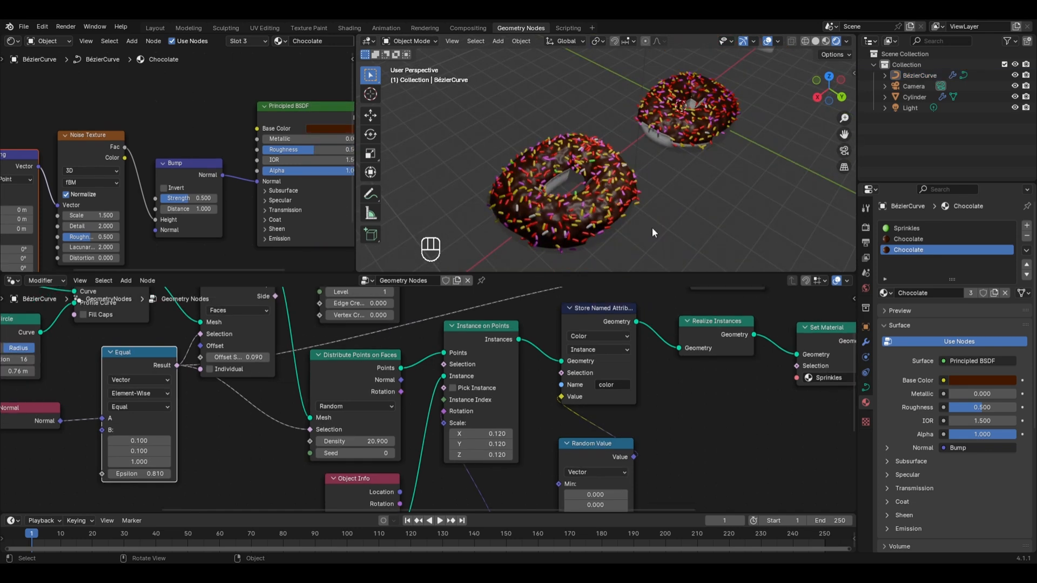
pyautogui.moveTo(653, 228); pyautogui.dragTo(634, 203, button='middle')
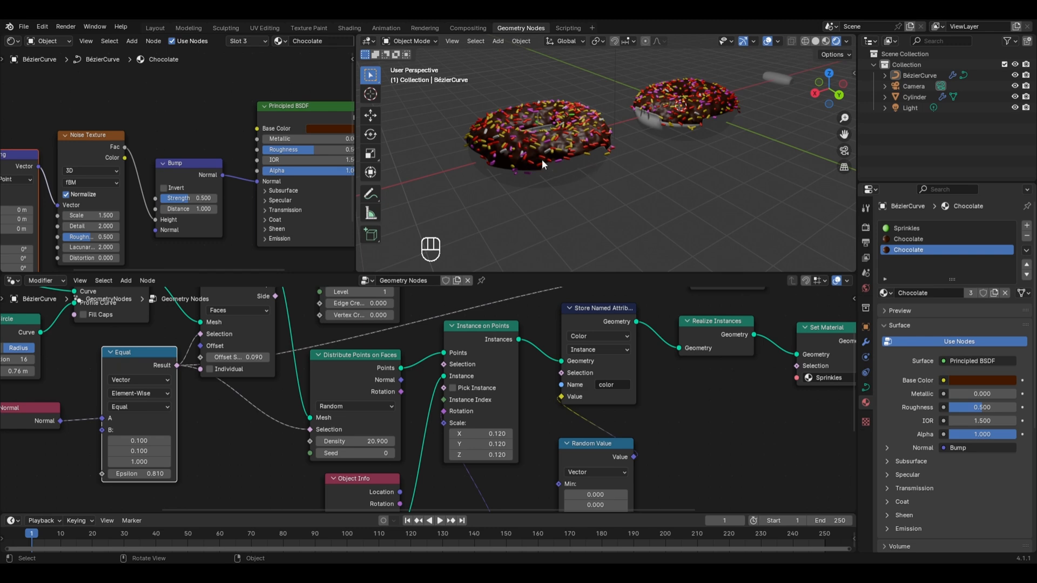
pyautogui.scroll(-4, 552, 108)
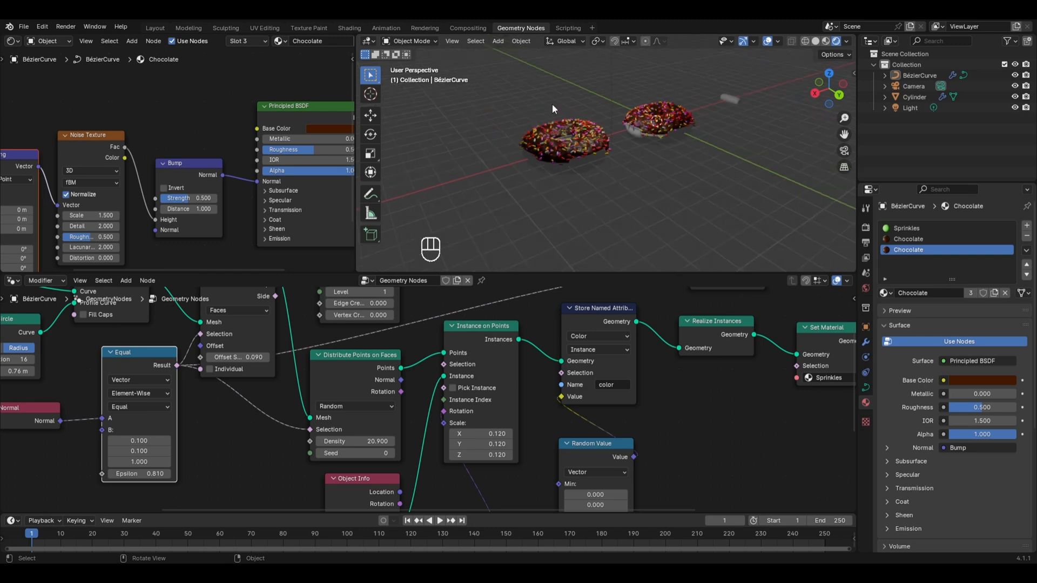
pyautogui.click(606, 52)
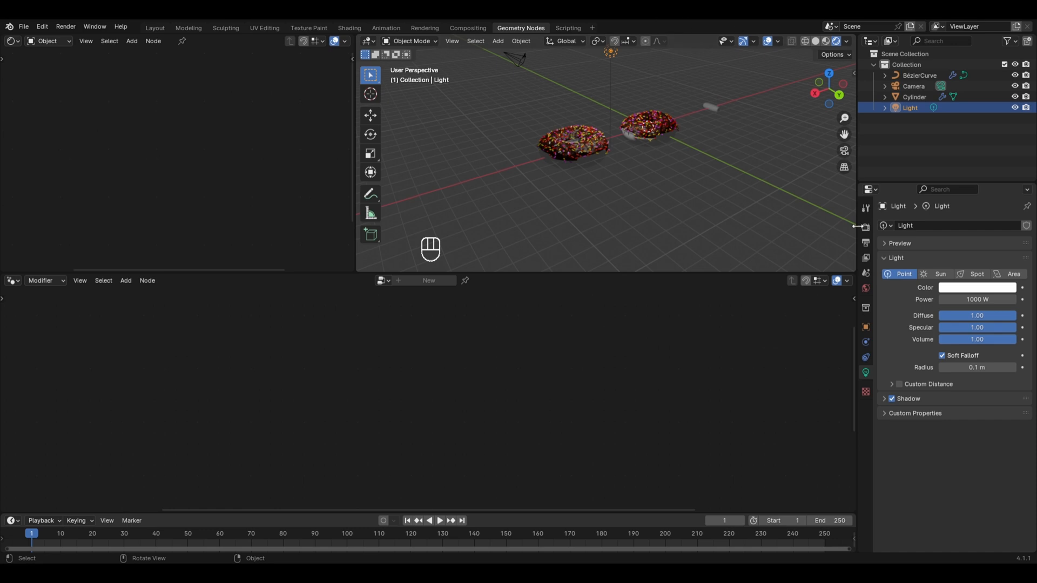
pyautogui.click(926, 273)
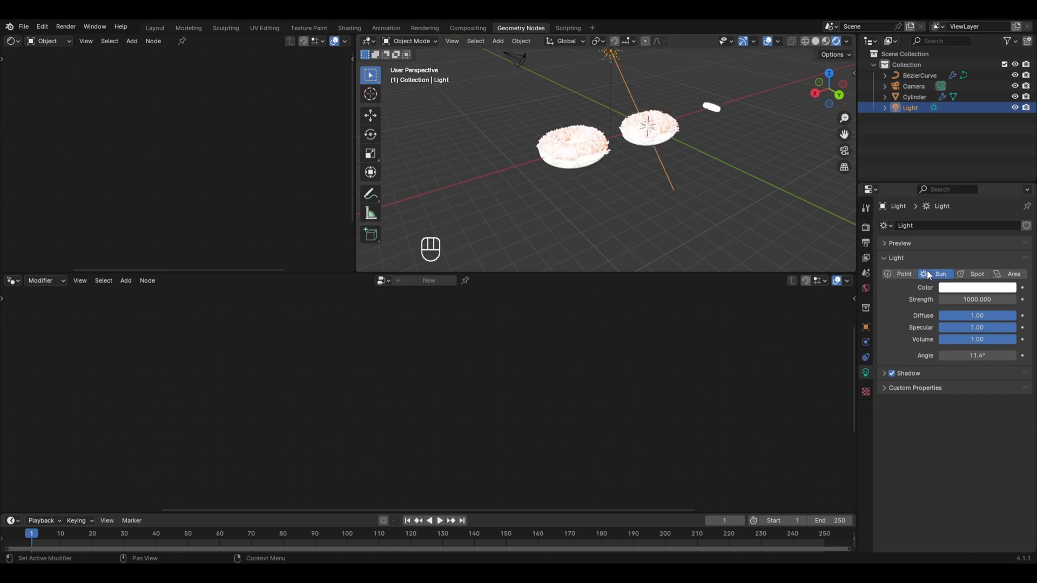
pyautogui.click(951, 299)
pyautogui.write('5')
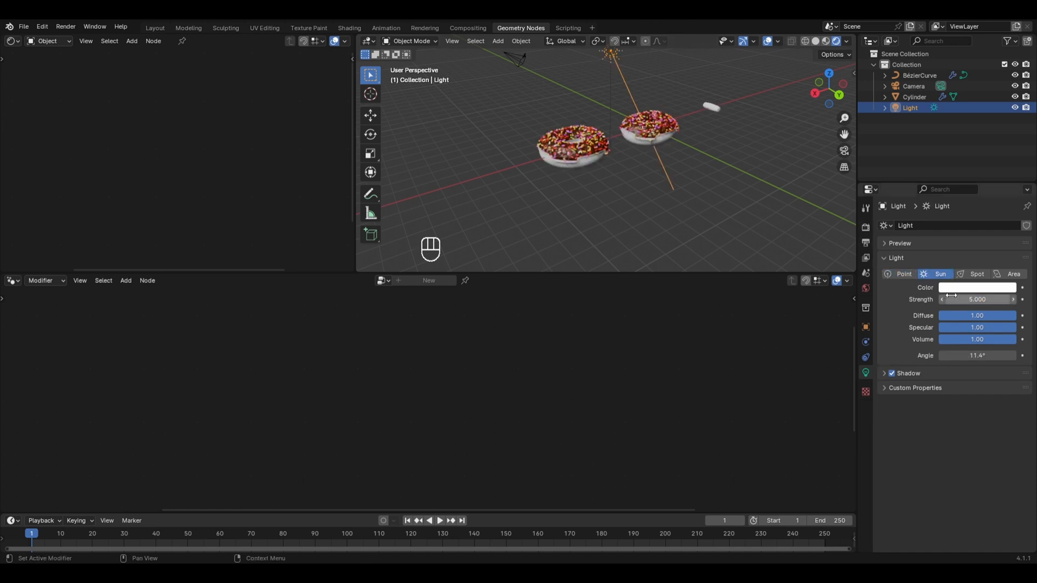
# Select the donut curve and assign the Donut material to its third material slot in place of Chocolate.
pyautogui.press('Return')
pyautogui.scroll(3, 640, 176)
pyautogui.scroll(2, 614, 160)
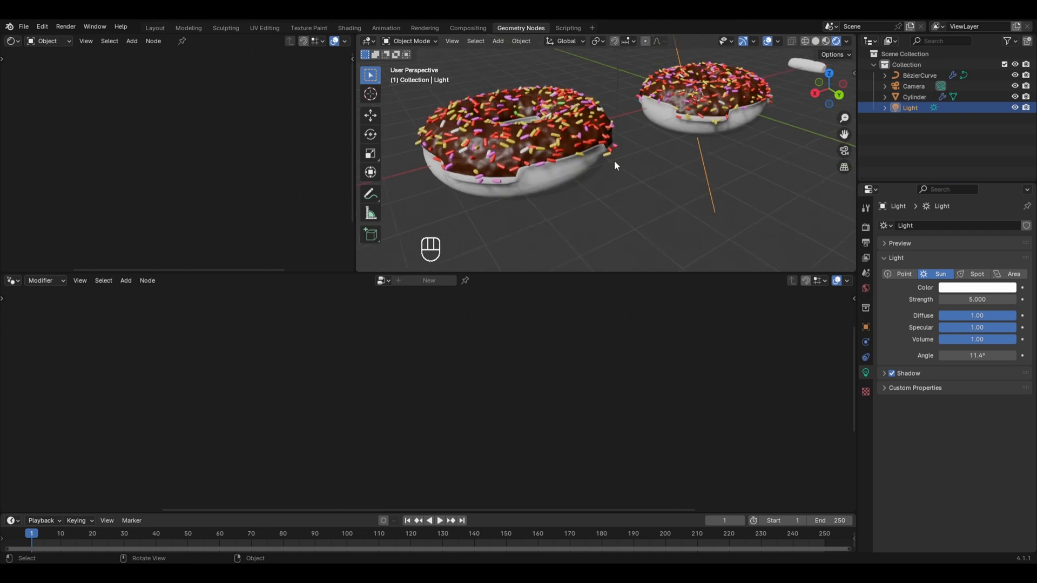
pyautogui.click(555, 137)
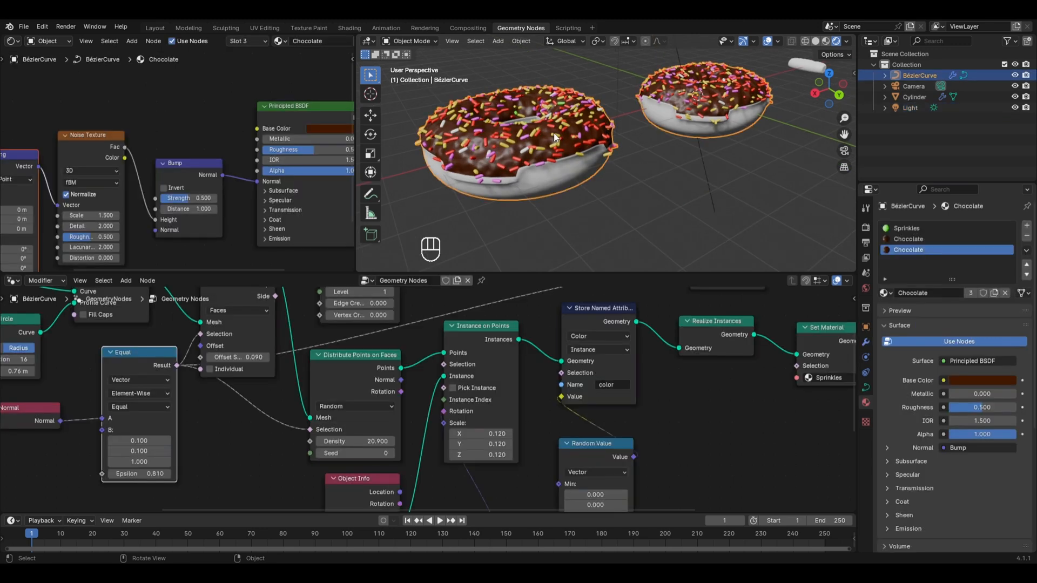
pyautogui.click(278, 41)
pyautogui.click(302, 73)
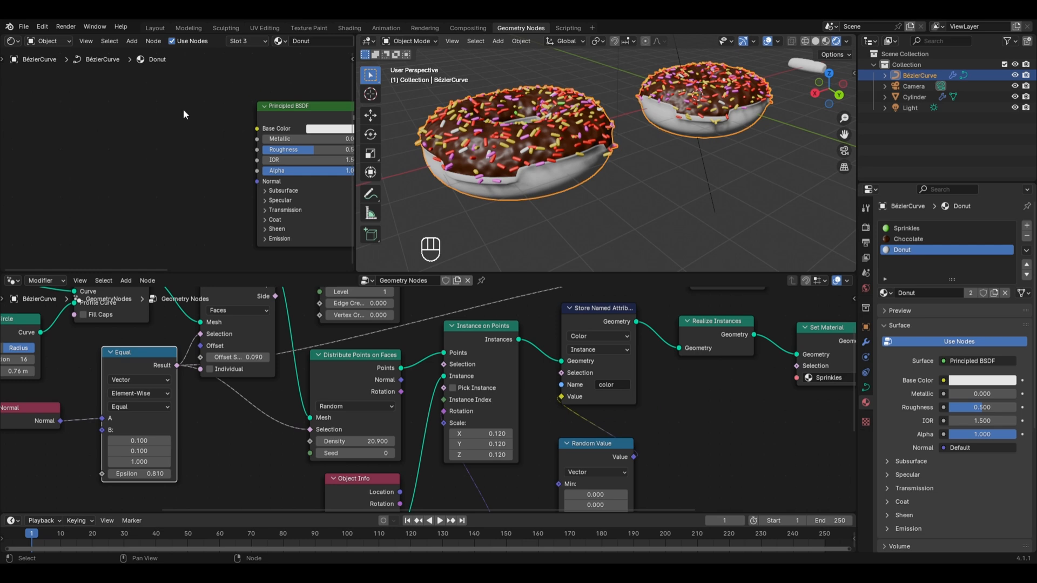
# Add a Color Ramp node to the Donut material and connect its Color output to the Principled BSDF's Base Color.
pyautogui.hotkey('shift', 'a')
pyautogui.moveTo(208, 160)
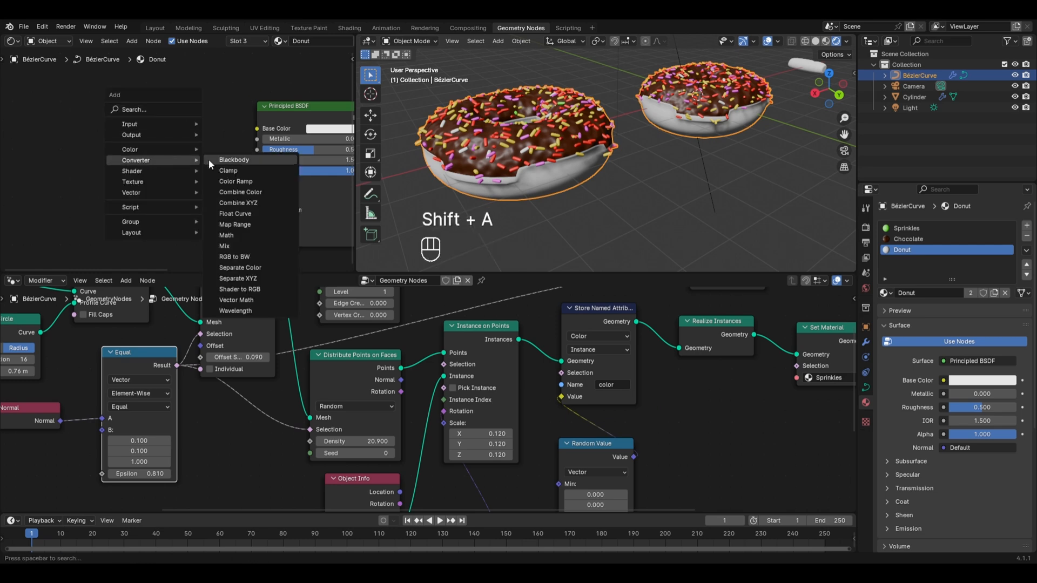
pyautogui.click(236, 180)
pyautogui.click(95, 108)
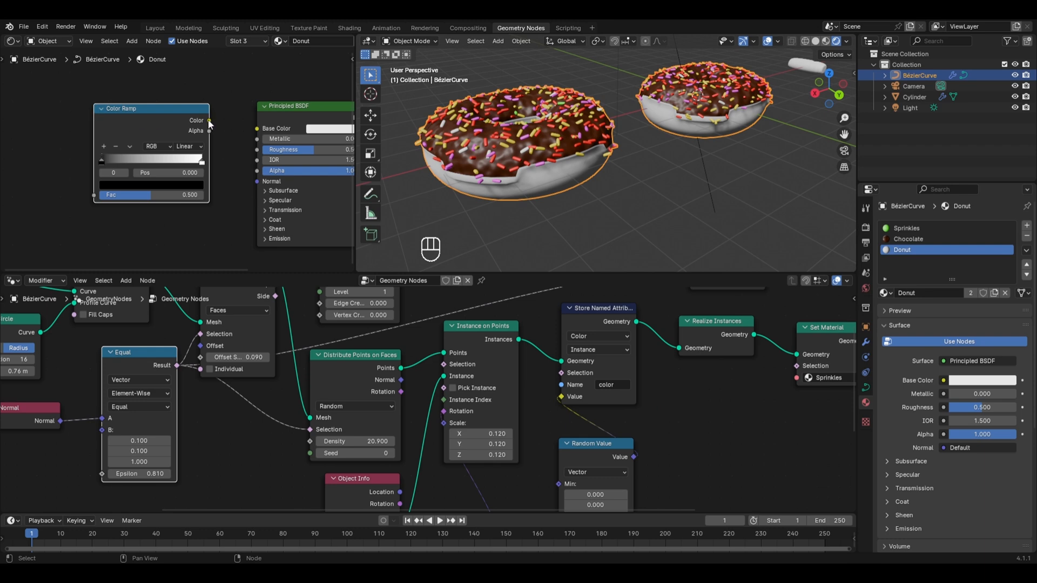
pyautogui.moveTo(209, 120); pyautogui.dragTo(257, 130)
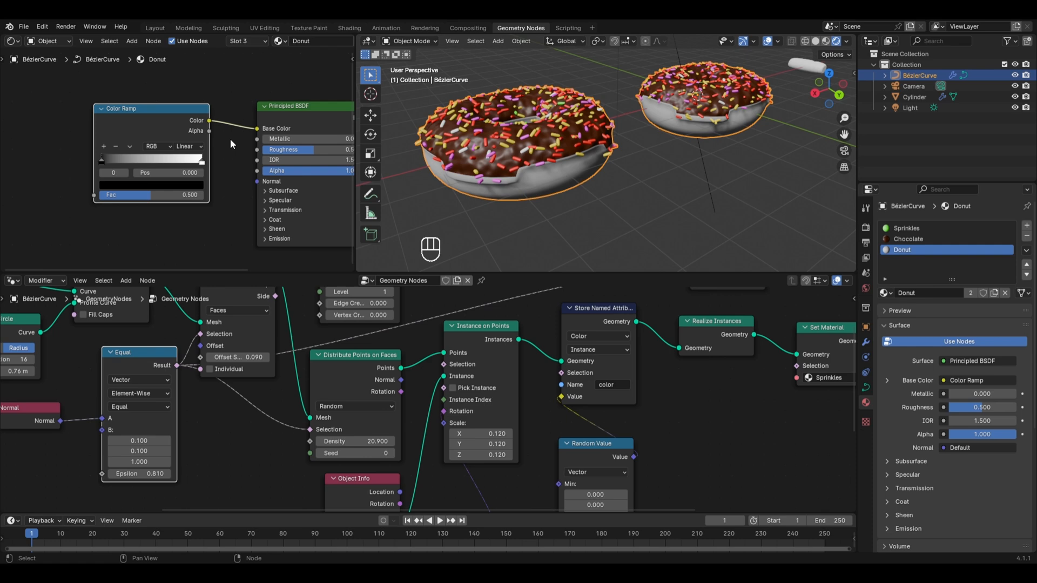
# Set the Color Ramp's first stop to a bright, saturated orange.
pyautogui.click(167, 184)
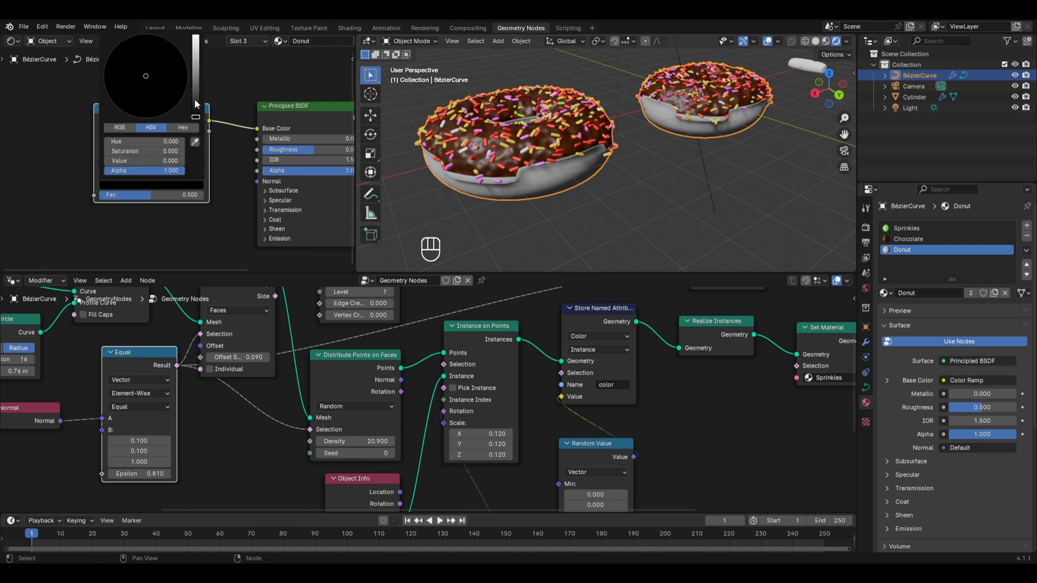
pyautogui.moveTo(195, 101); pyautogui.dragTo(196, 42)
pyautogui.moveTo(148, 75); pyautogui.dragTo(121, 109)
# Set the Color Ramp's second stop, at position 1.000, to a darkened golden yellow.
pyautogui.click(202, 161)
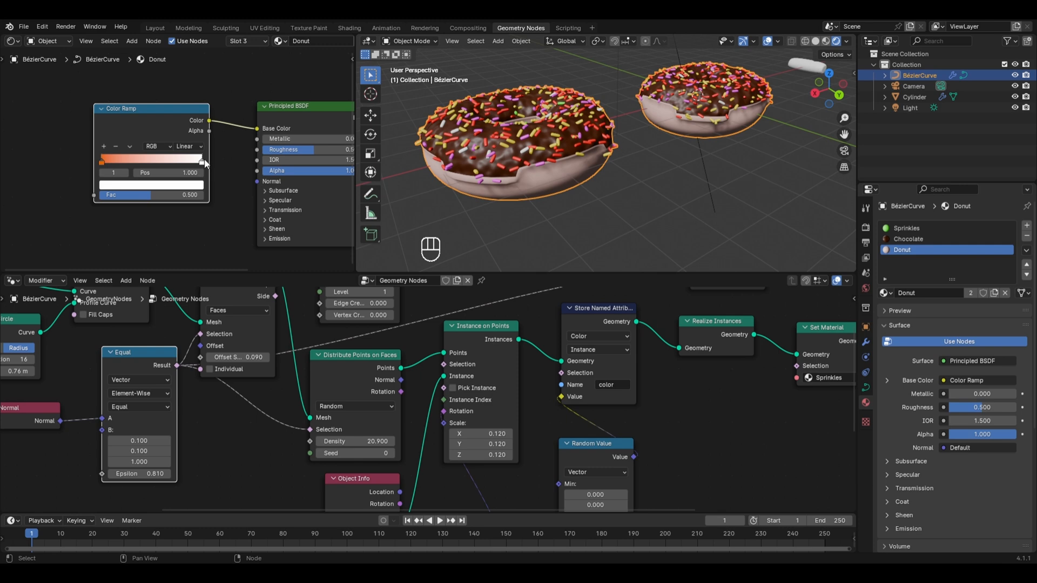
pyautogui.click(176, 184)
pyautogui.click(114, 98)
pyautogui.moveTo(113, 97); pyautogui.dragTo(120, 109)
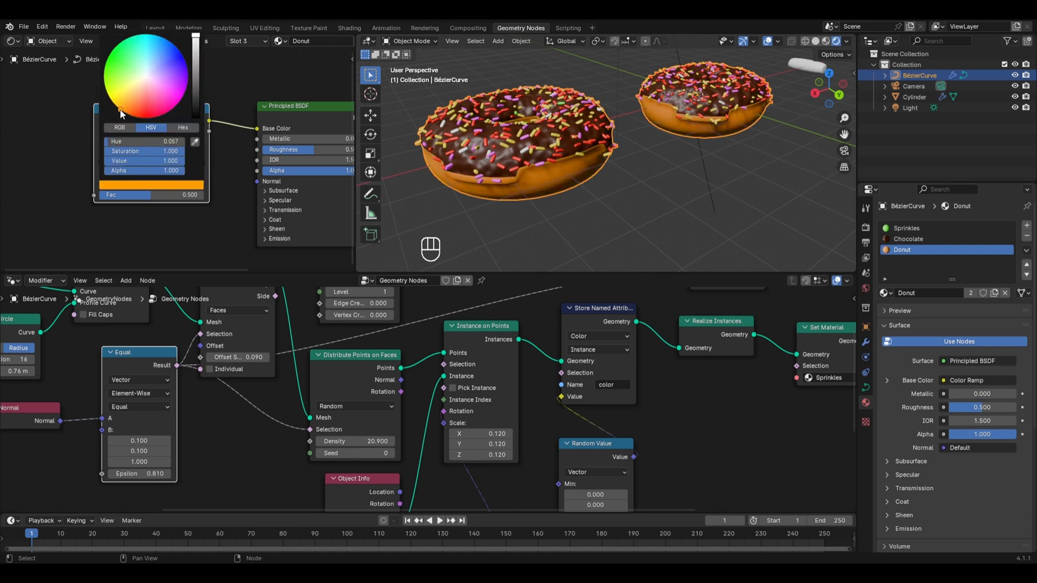
pyautogui.moveTo(195, 35); pyautogui.dragTo(195, 55)
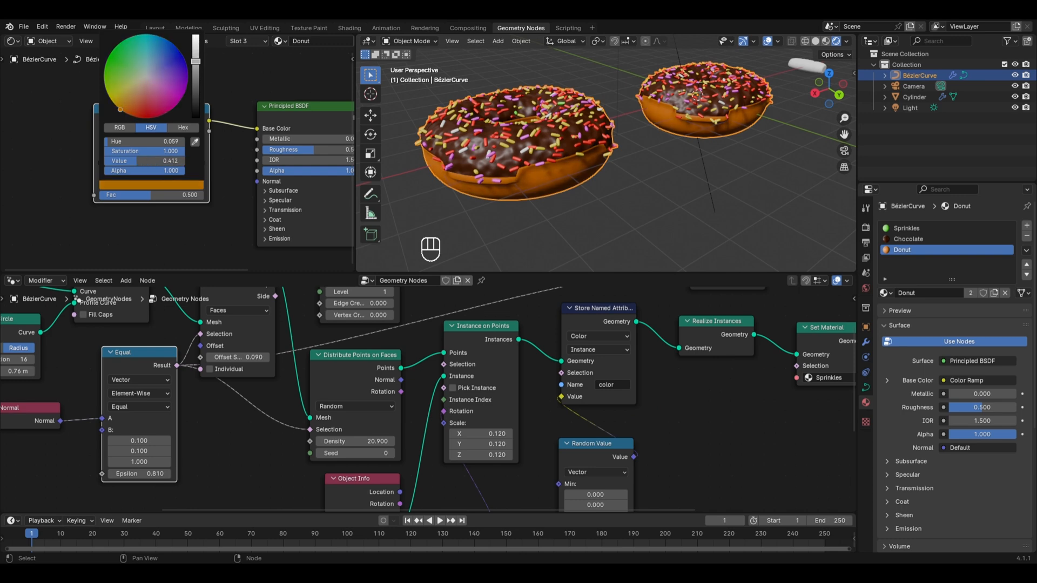
pyautogui.click(115, 105)
pyautogui.scroll(-2, 531, 131)
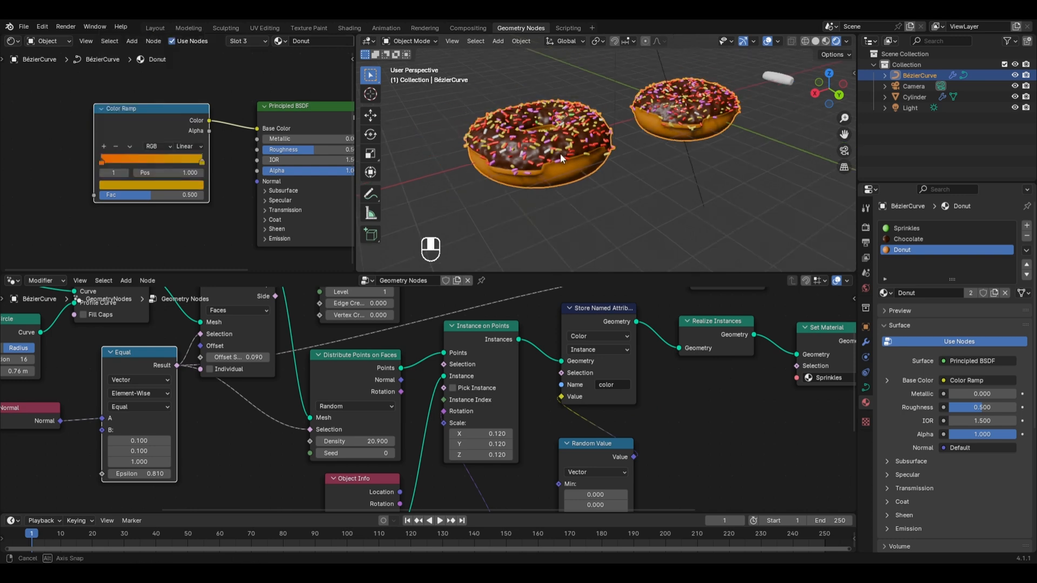
pyautogui.scroll(3, 560, 154)
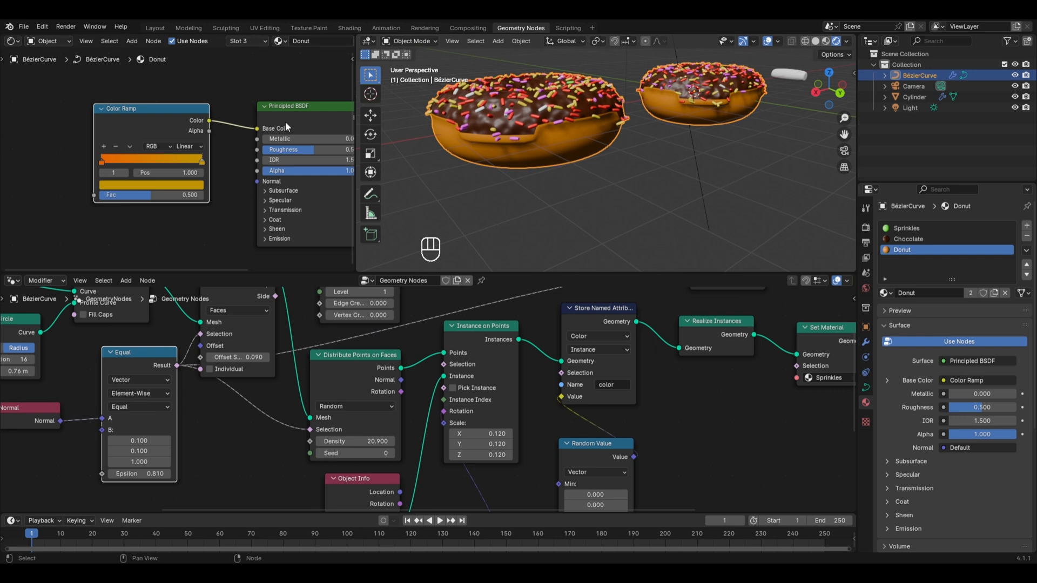
# Add a Noise Texture node ahead of the Color Ramp in the Donut material.
pyautogui.scroll(-2, 284, 126)
pyautogui.moveTo(282, 128); pyautogui.dragTo(349, 121, button='middle')
pyautogui.hotkey('shift', 'a')
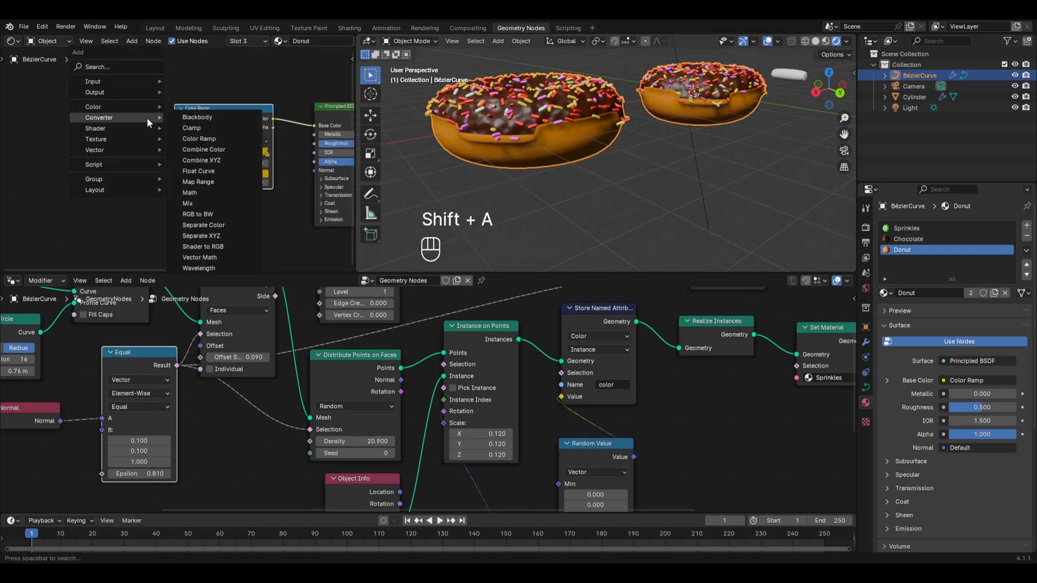
pyautogui.moveTo(147, 138)
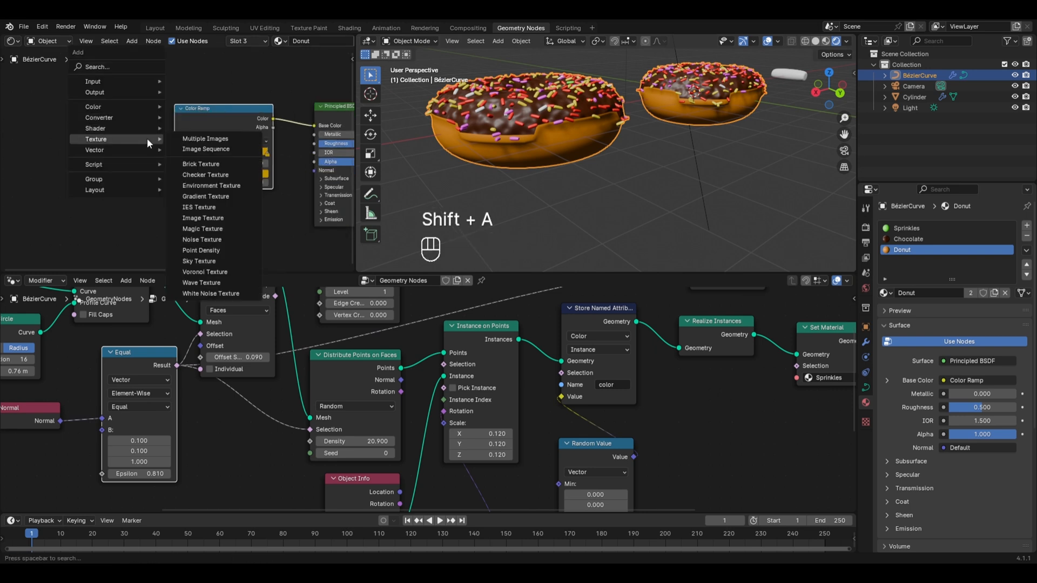
pyautogui.click(203, 239)
pyautogui.click(61, 96)
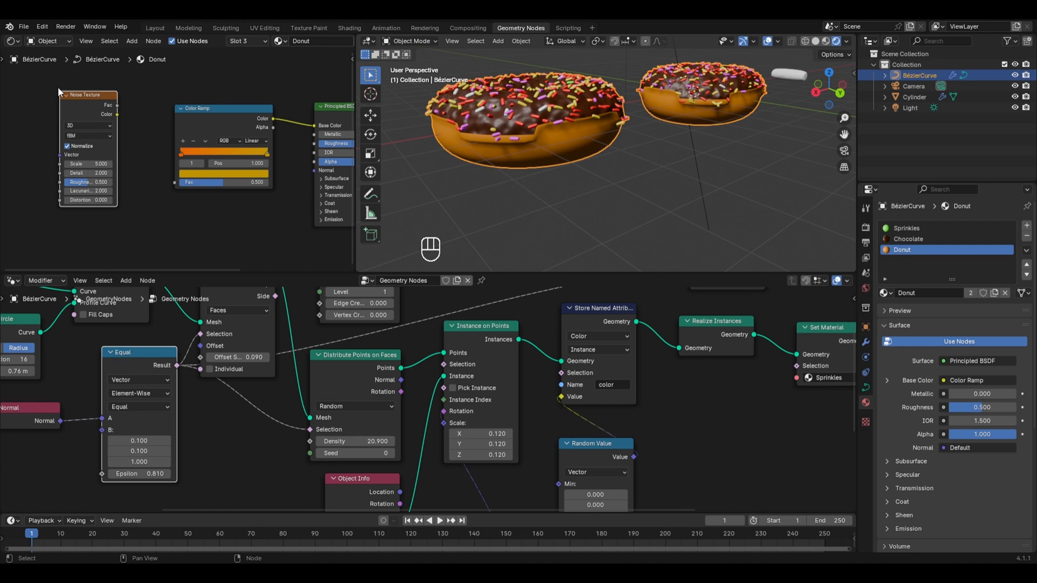
# Give the Noise Texture Texture Coordinate and Mapping nodes using Object coordinates, and connect its Fac output to the Color Ramp's Fac.
pyautogui.hotkey('ctrl', 't')
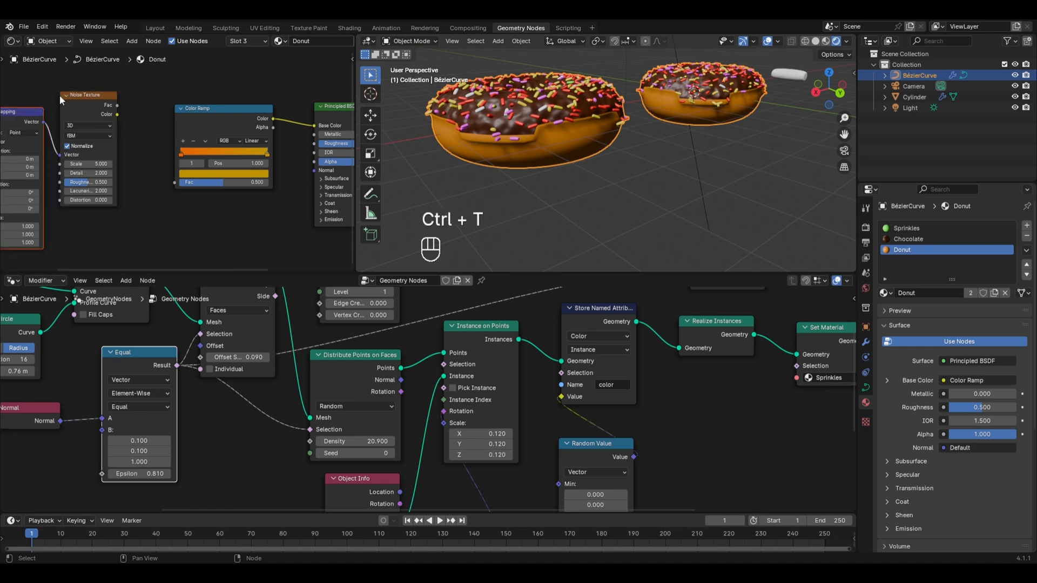
pyautogui.moveTo(59, 95); pyautogui.dragTo(143, 98, button='middle')
pyautogui.moveTo(55, 151); pyautogui.dragTo(64, 146)
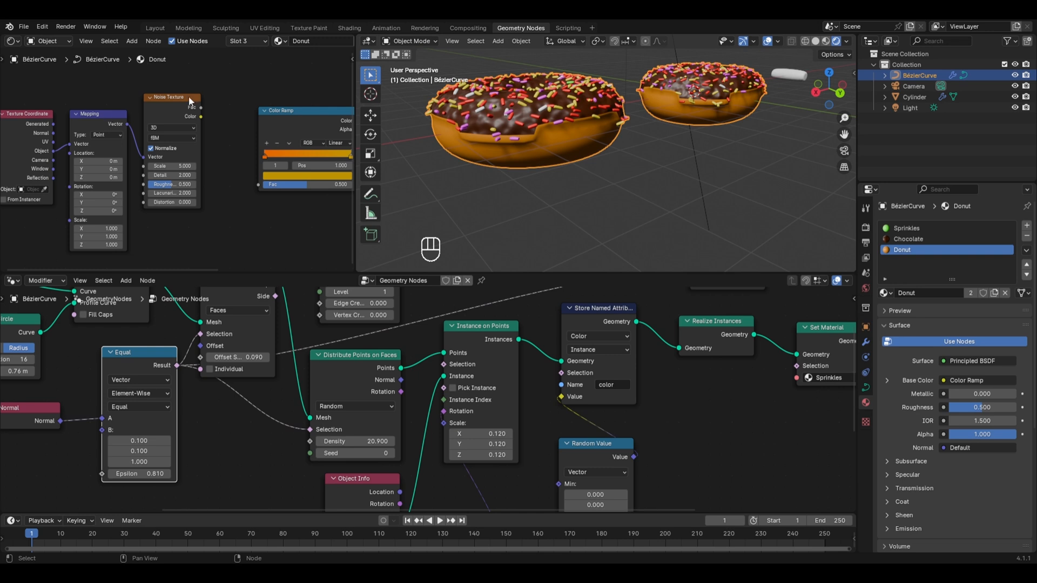
pyautogui.moveTo(200, 107); pyautogui.dragTo(210, 115)
pyautogui.moveTo(239, 156); pyautogui.dragTo(252, 180)
# Add a Bump node between the Noise Texture's Fac output and the Principled BSDF's Normal, using the noise as Height.
pyautogui.moveTo(251, 181); pyautogui.dragTo(175, 146, button='middle')
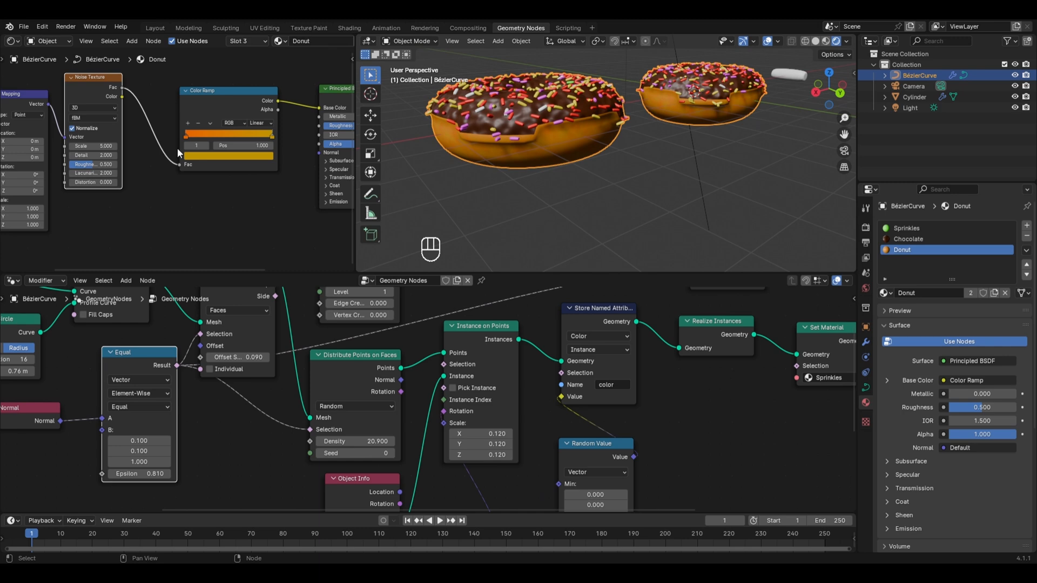
pyautogui.hotkey('shift', 'a')
pyautogui.moveTo(170, 158)
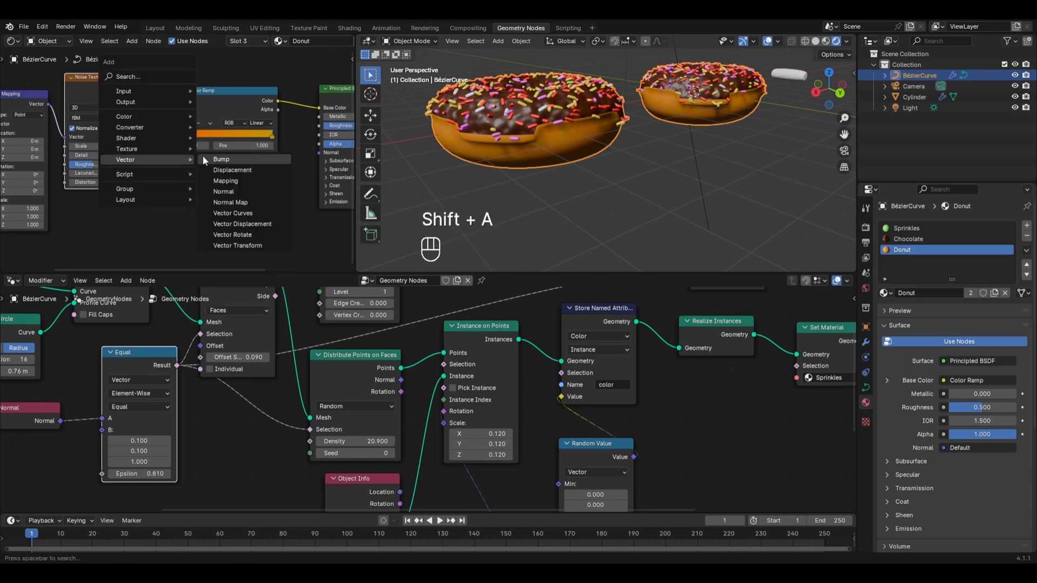
pyautogui.click(223, 160)
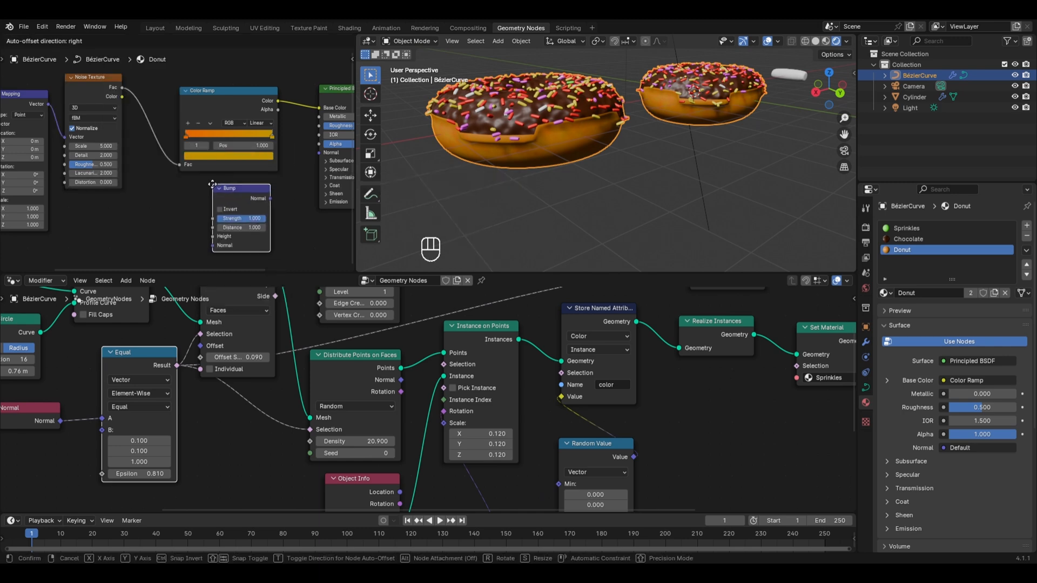
pyautogui.click(271, 199)
pyautogui.moveTo(271, 196); pyautogui.dragTo(309, 155)
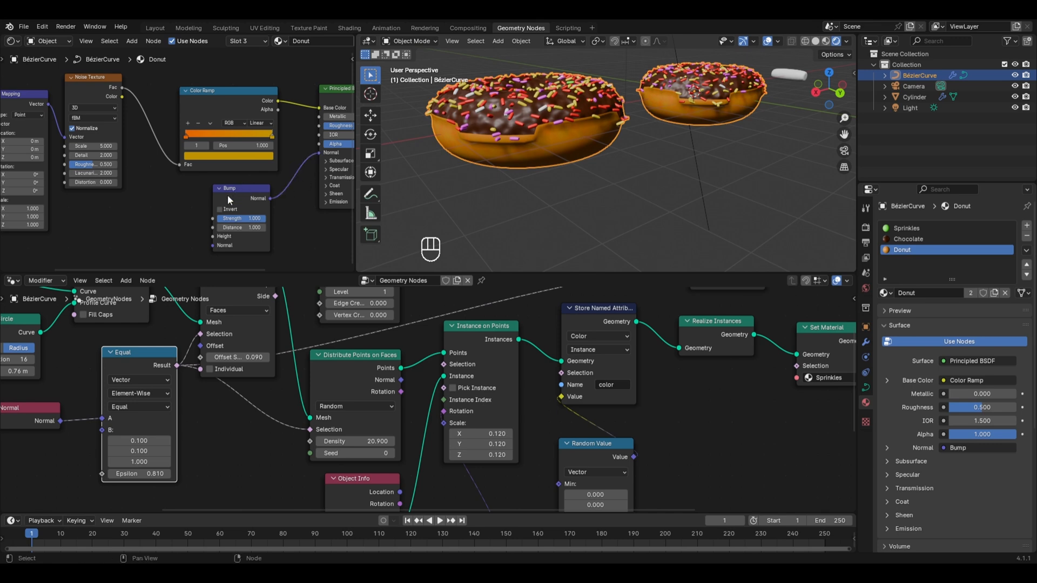
pyautogui.moveTo(124, 88); pyautogui.dragTo(212, 236)
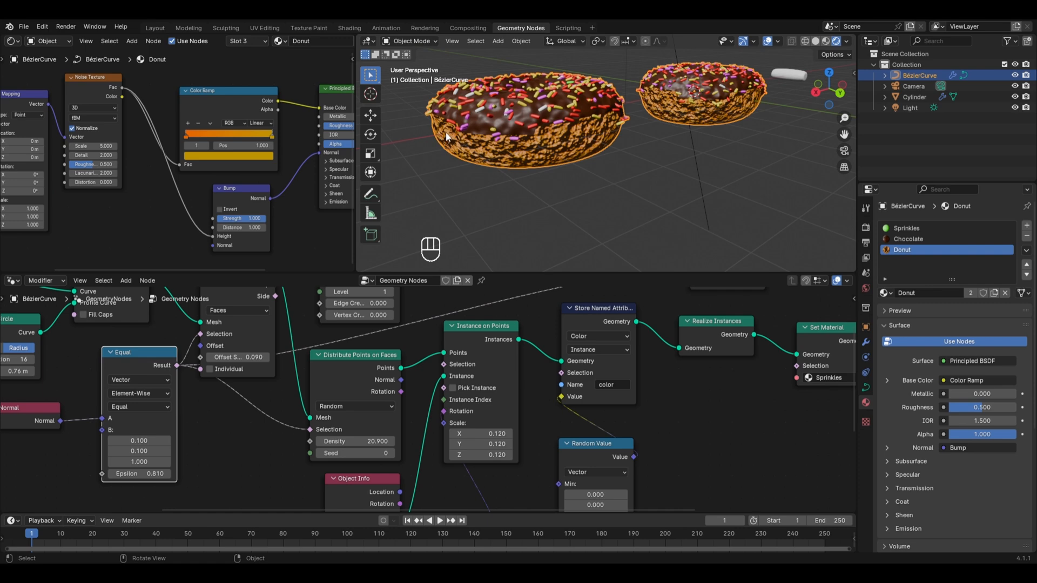
# Set the Bump node's Strength to 0.02 in the Donut material.
pyautogui.moveTo(265, 218); pyautogui.dragTo(235, 223)
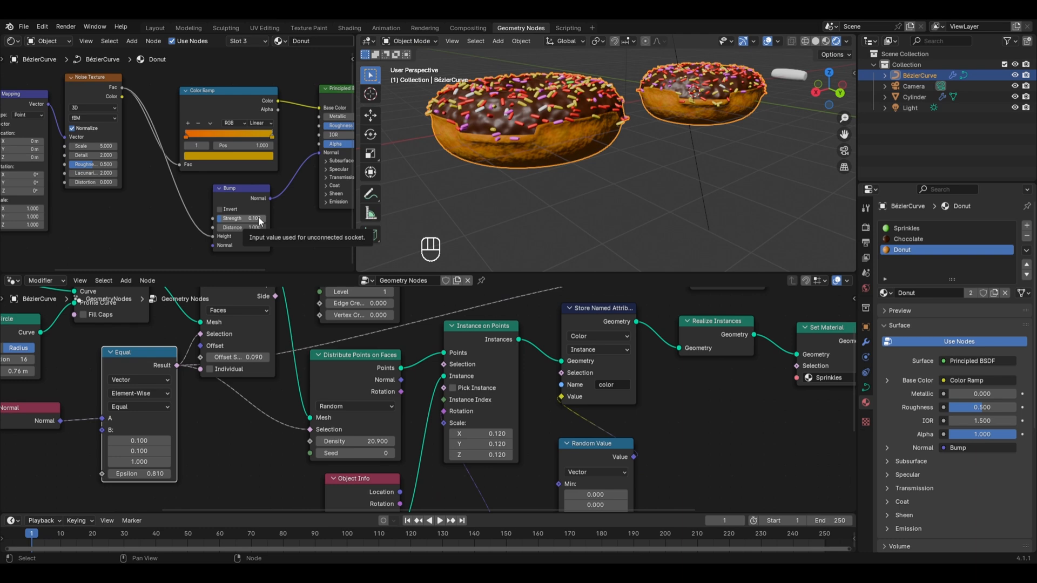
pyautogui.click(260, 219)
pyautogui.write('.02')
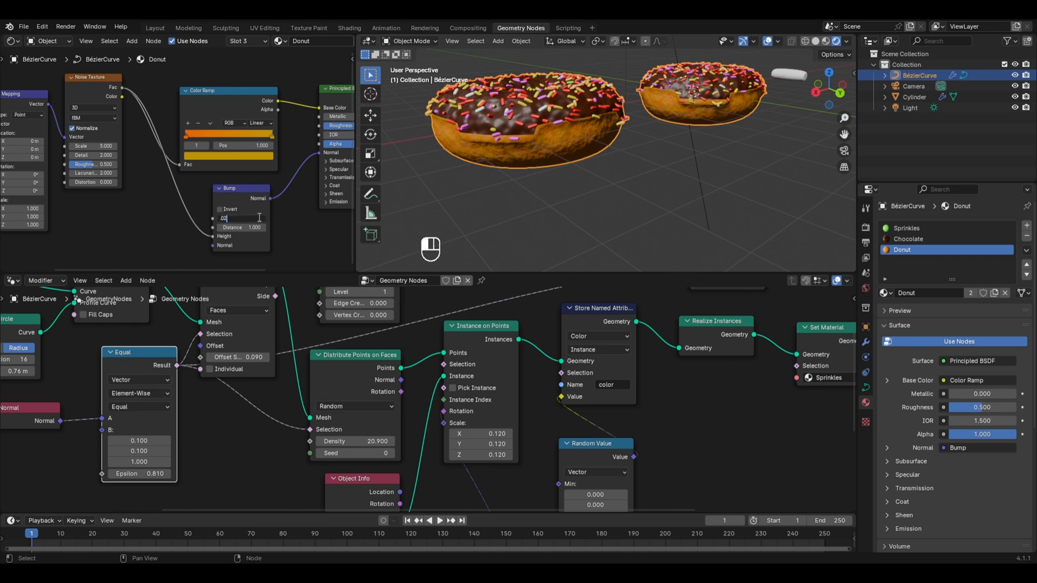
pyautogui.press('Return')
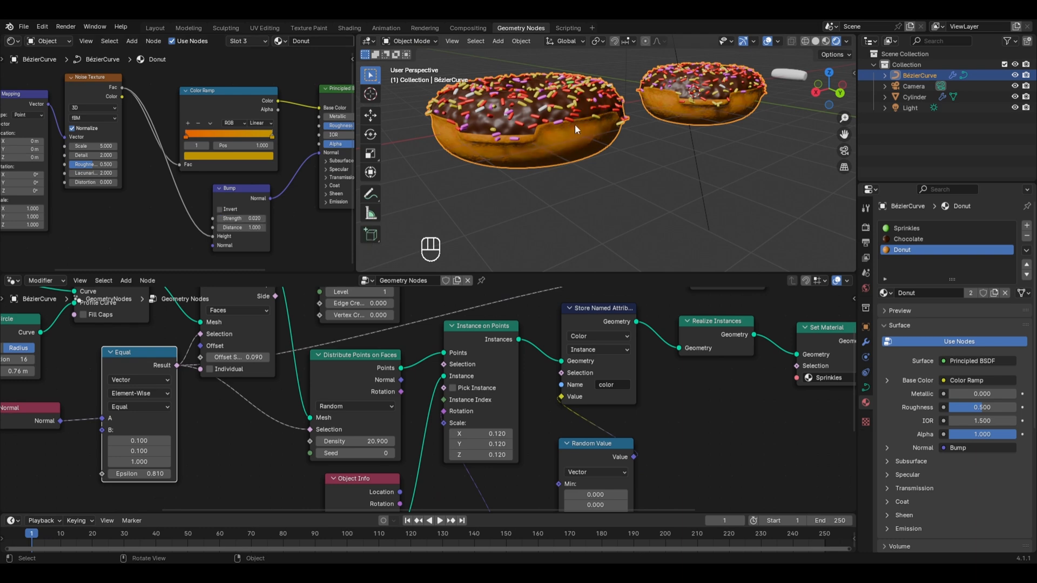
pyautogui.scroll(-2, 556, 149)
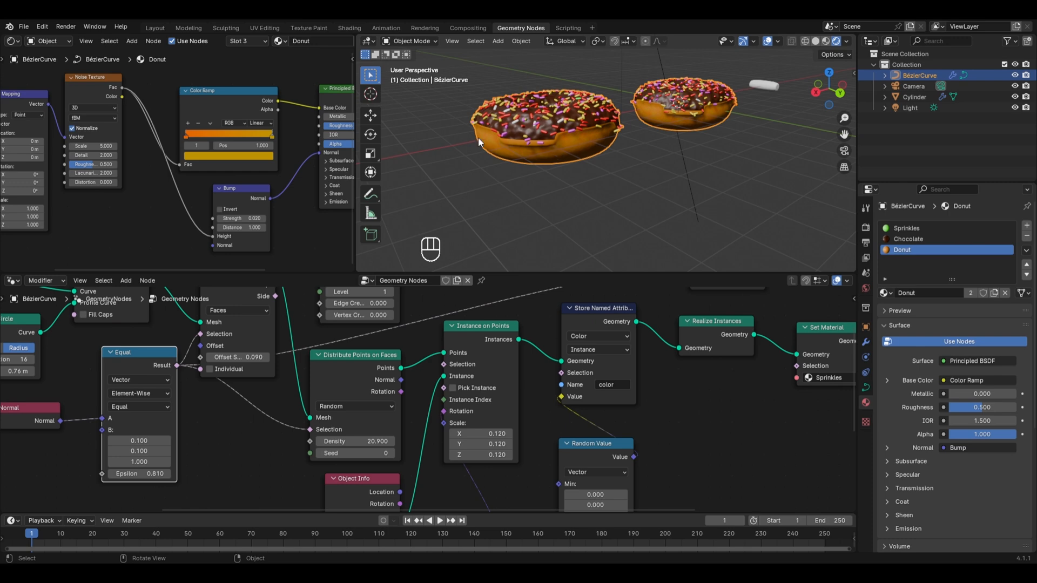
# Set the Donut material's Principled BSDF Roughness to 0.2.
pyautogui.moveTo(350, 139); pyautogui.dragTo(274, 157, button='middle')
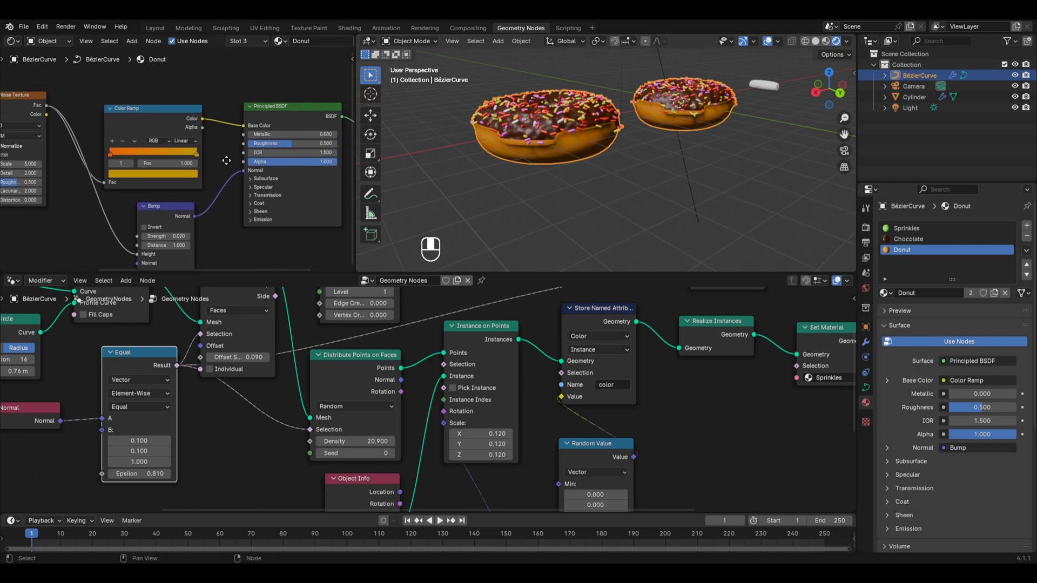
pyautogui.doubleClick(296, 140)
pyautogui.write('0.2')
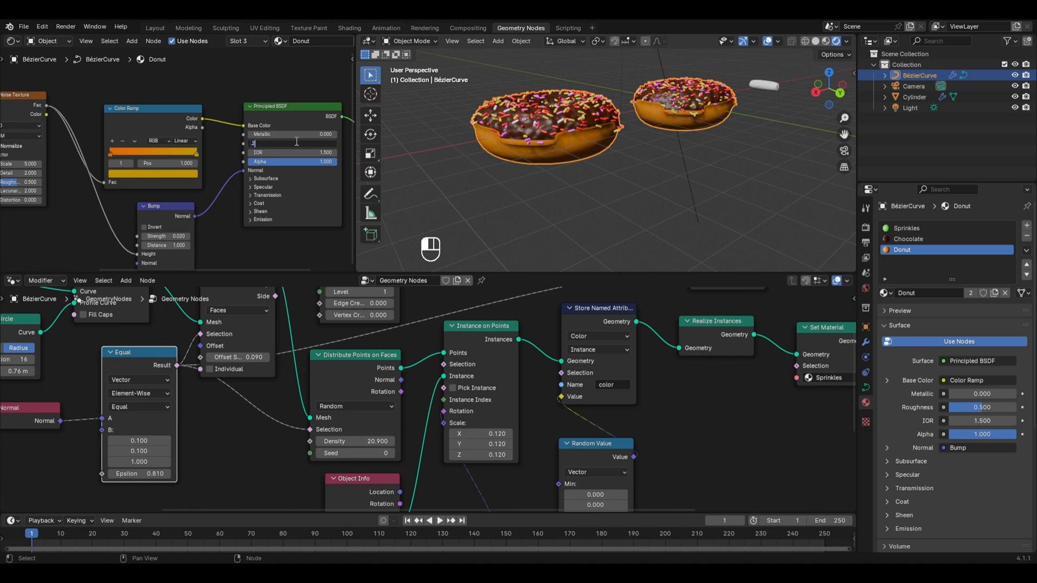
pyautogui.press('Return')
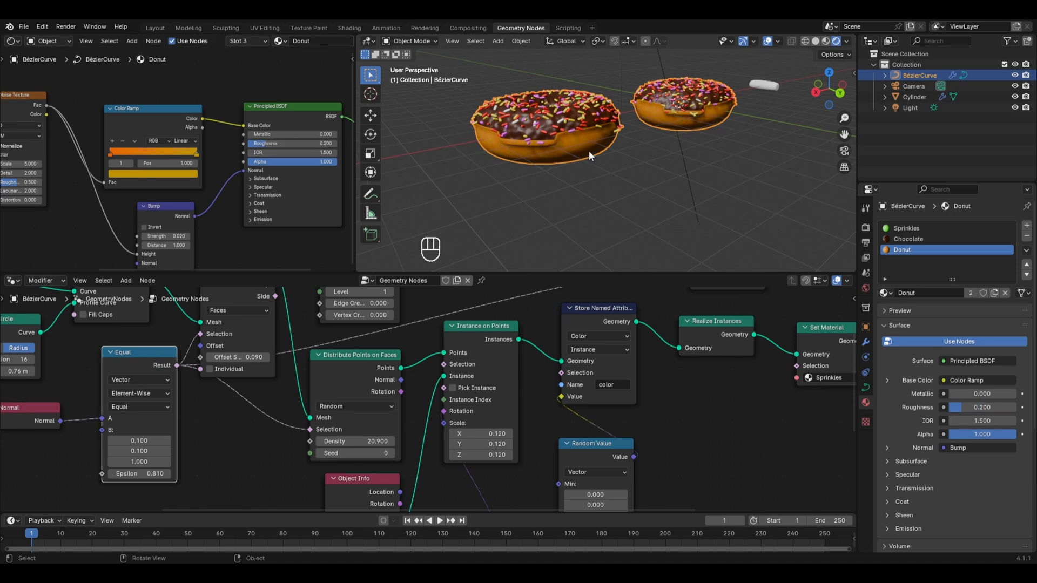
pyautogui.scroll(8, 588, 150)
pyautogui.scroll(-8, 563, 144)
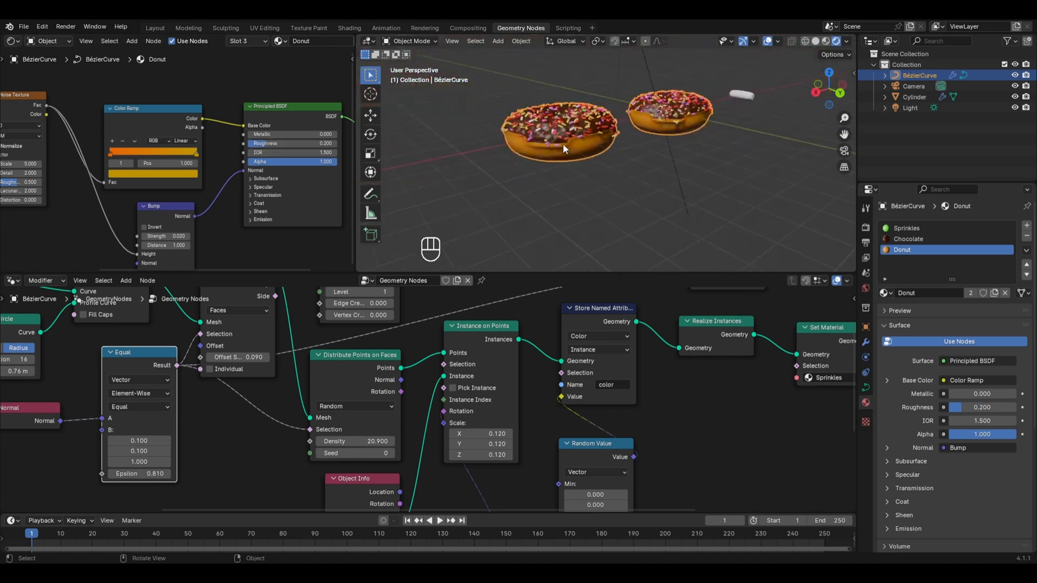
# In Edit Mode from the top view, draw three more freehand loops: one below each existing donut and one beyond the second.
pyautogui.moveTo(562, 144); pyautogui.dragTo(559, 205, button='middle')
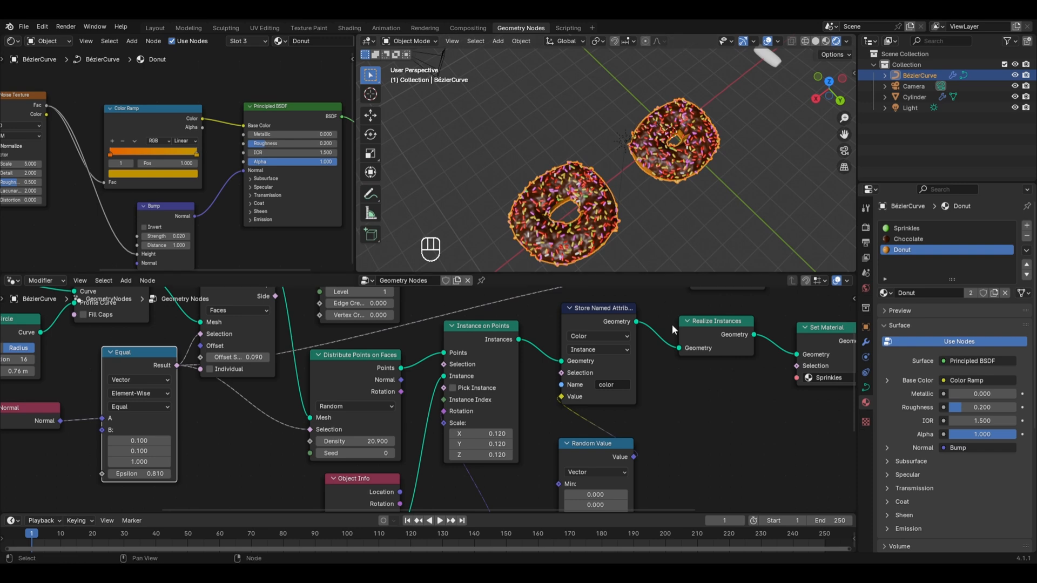
pyautogui.scroll(-4, 669, 329)
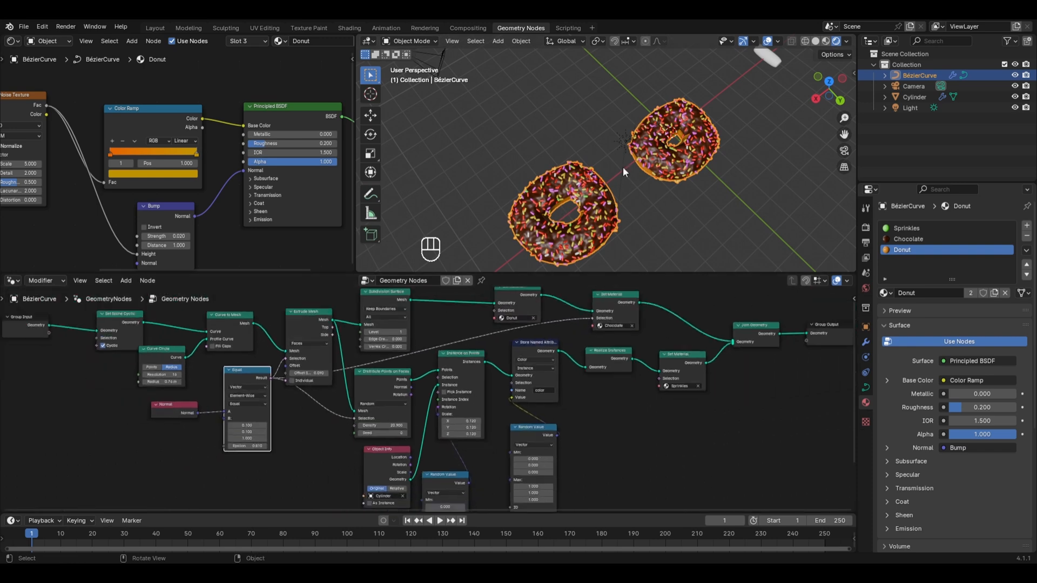
pyautogui.press('Tab')
pyautogui.press('KP_7')
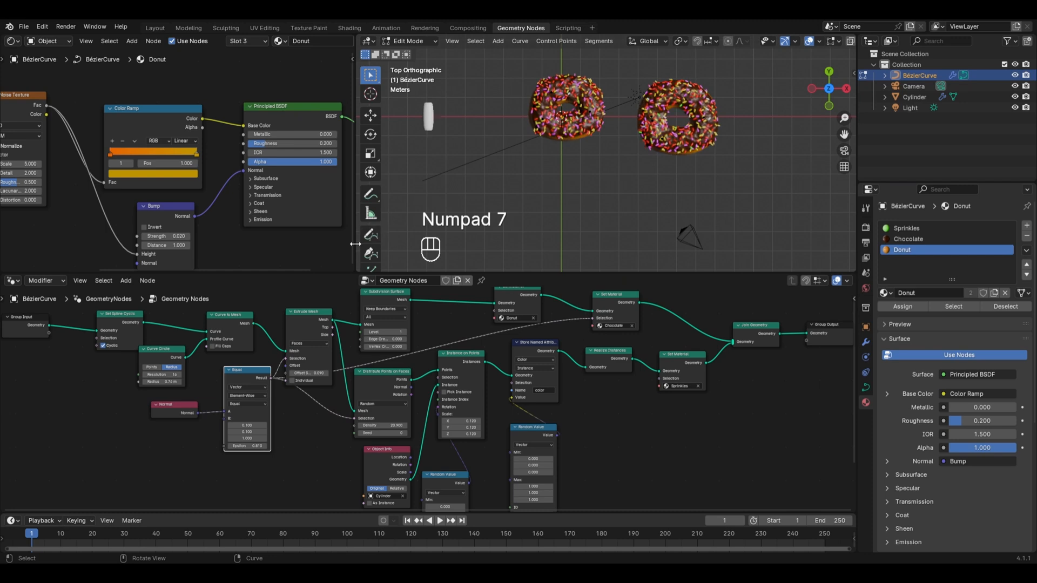
pyautogui.click(369, 236)
pyautogui.hotkey('ctrl', 'z')
pyautogui.moveTo(564, 150)
pyautogui.mouseDown()
pyautogui.moveTo(534, 205)
pyautogui.moveTo(580, 210)
pyautogui.moveTo(561, 156)
pyautogui.mouseUp()
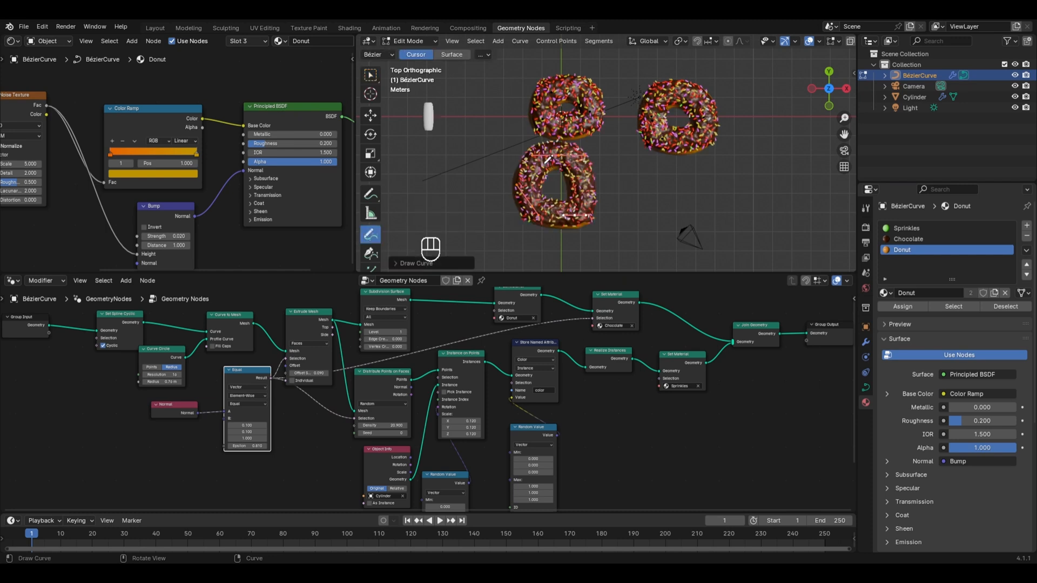
pyautogui.moveTo(691, 163)
pyautogui.mouseDown()
pyautogui.moveTo(681, 210)
pyautogui.moveTo(702, 153)
pyautogui.moveTo(689, 162)
pyautogui.mouseUp()
pyautogui.moveTo(794, 88)
pyautogui.mouseDown()
pyautogui.moveTo(766, 125)
pyautogui.moveTo(825, 99)
pyautogui.moveTo(795, 89)
pyautogui.mouseUp()
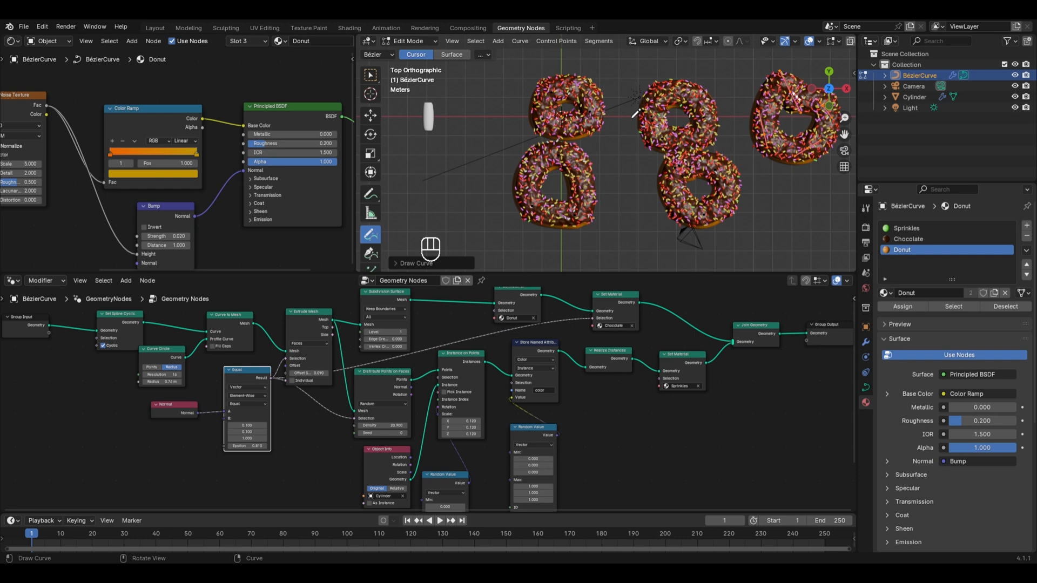
# In solid shading, delete the vertices of the outermost loop and of the loop below the first donut.
pyautogui.moveTo(816, 42); pyautogui.dragTo(679, 48, button='middle')
pyautogui.click(815, 42)
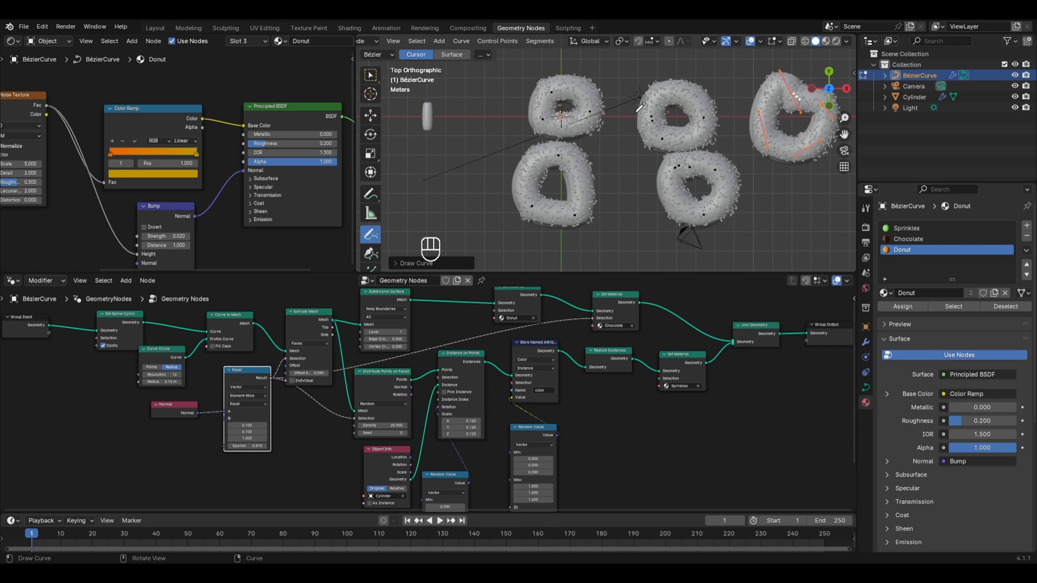
pyautogui.click(371, 75)
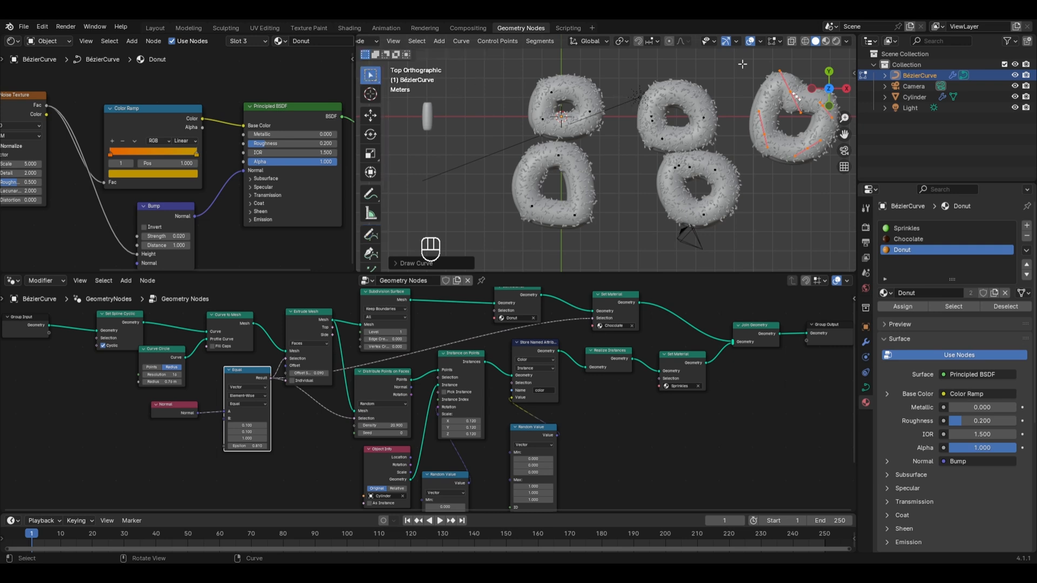
pyautogui.moveTo(742, 65); pyautogui.dragTo(842, 162)
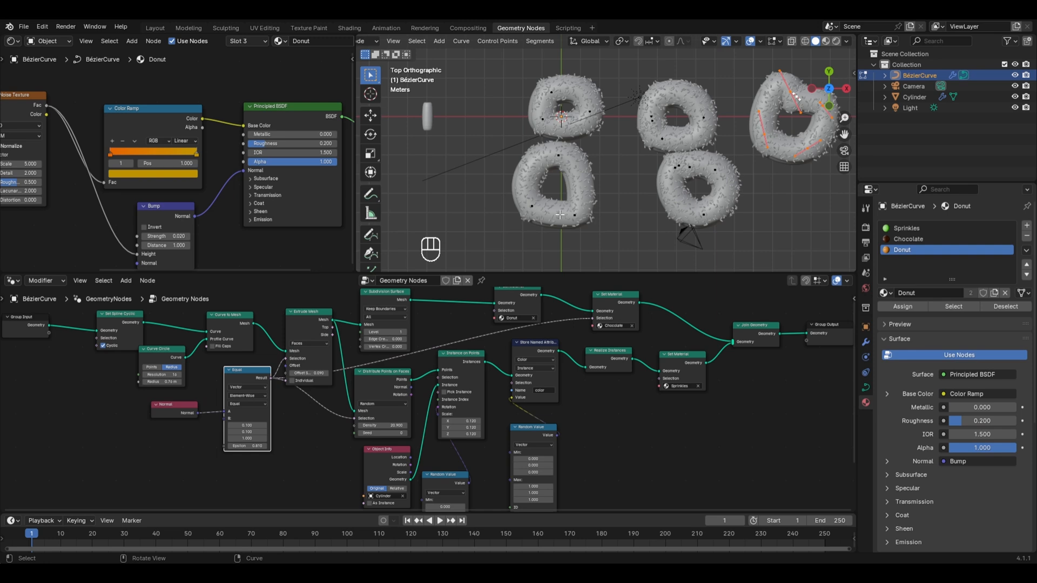
pyautogui.keyDown('shift'); pyautogui.moveTo(498, 148); pyautogui.dragTo(619, 268); pyautogui.keyUp('shift')
pyautogui.press('x')
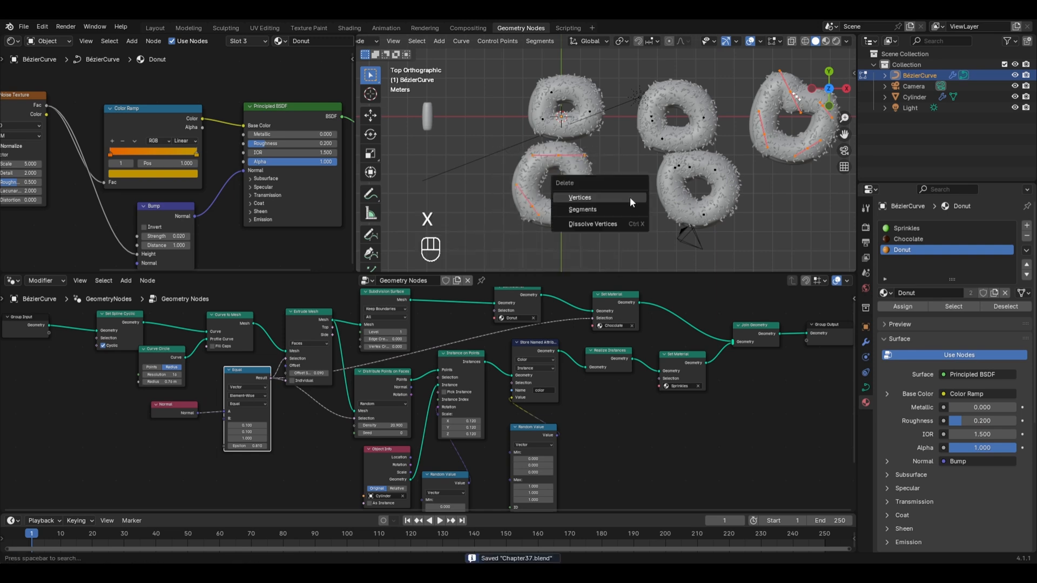
pyautogui.click(596, 198)
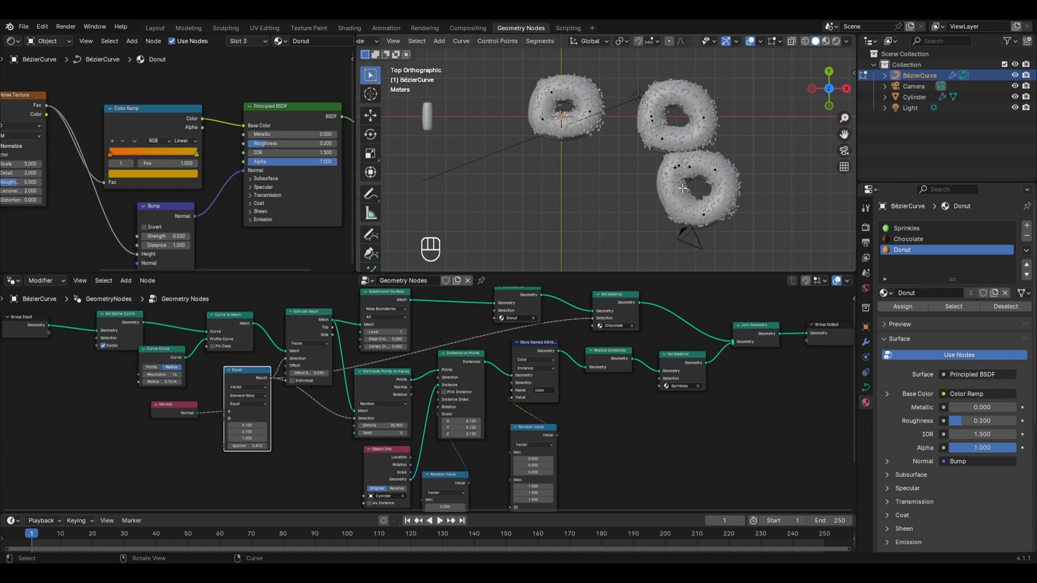
# Delete the vertices of the loop below the second donut, working in solid shading from the top view.
pyautogui.click(835, 41)
pyautogui.moveTo(718, 207)
pyautogui.mouseDown(button='middle')
pyautogui.moveTo(729, 215)
pyautogui.moveTo(612, 158)
pyautogui.mouseUp(button='middle')
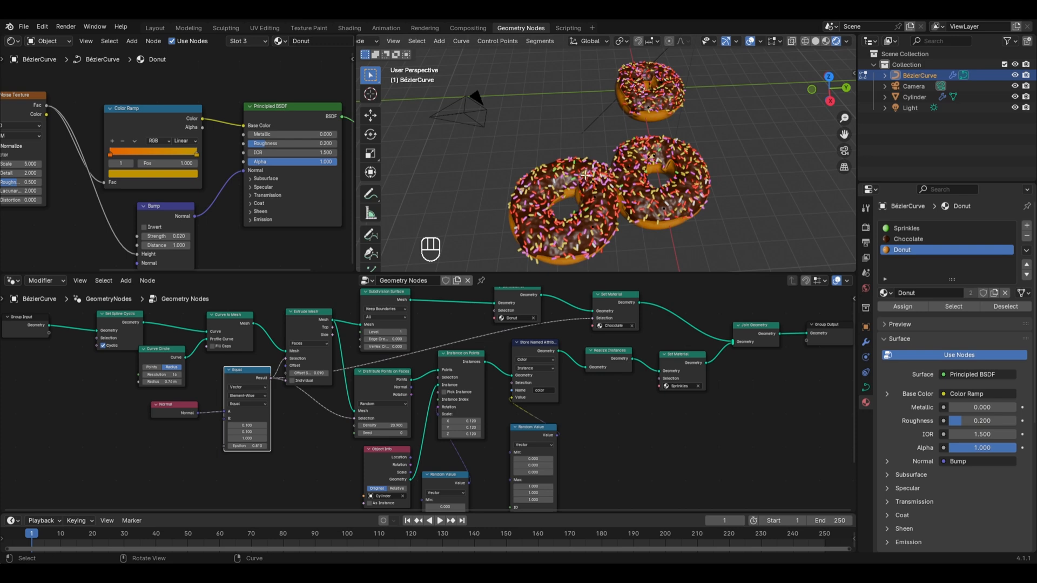
pyautogui.press('KP_7')
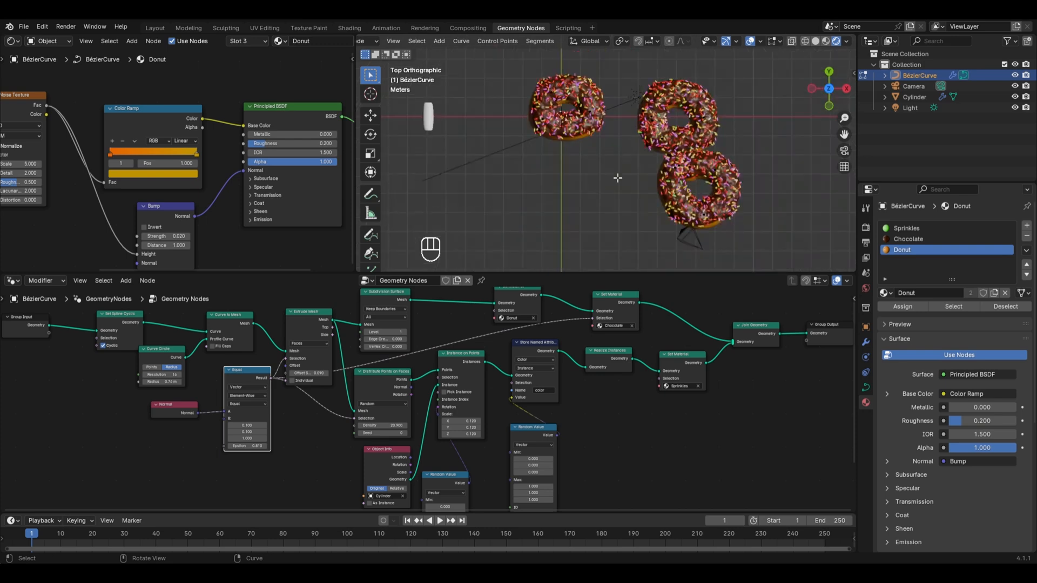
pyautogui.click(815, 41)
pyautogui.moveTo(651, 156); pyautogui.dragTo(757, 237)
pyautogui.press('x')
pyautogui.click(746, 186)
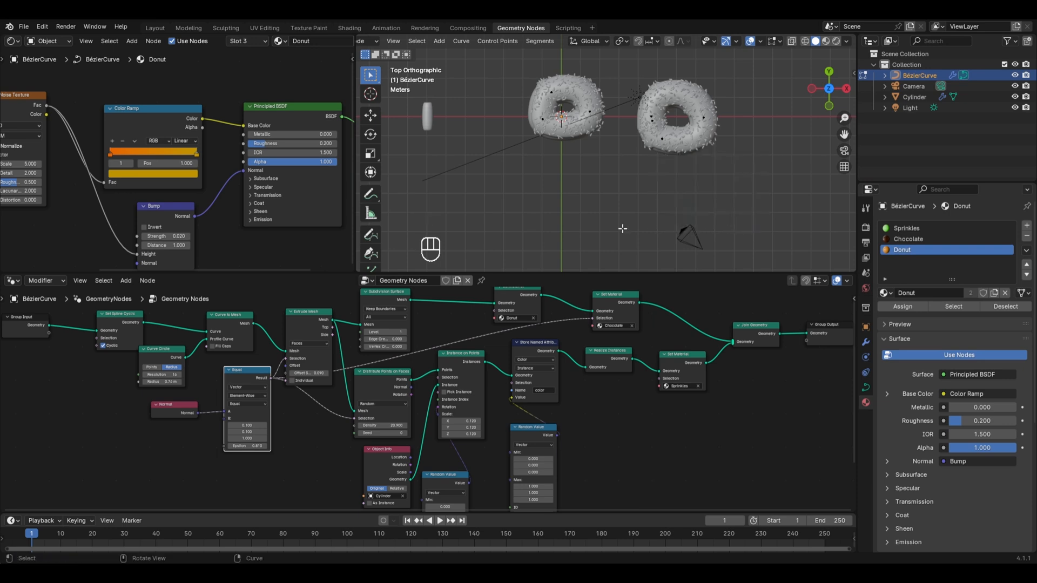
# Select all points of the second donut's curve and tilt it steeply about the global Y axis.
pyautogui.moveTo(621, 227); pyautogui.dragTo(648, 150, button='middle')
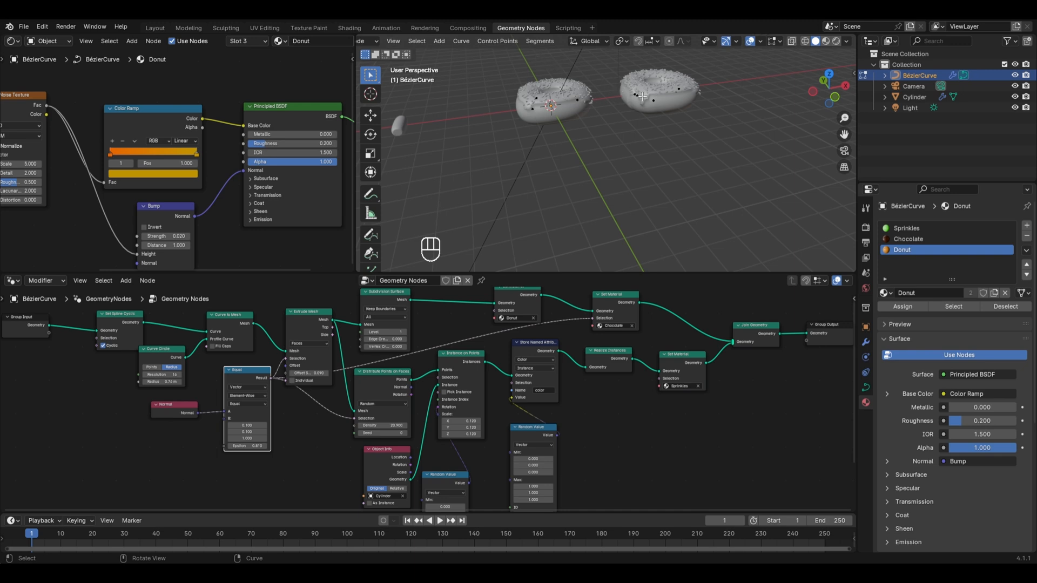
pyautogui.moveTo(612, 66); pyautogui.dragTo(710, 134)
pyautogui.press('r')
pyautogui.press('y')
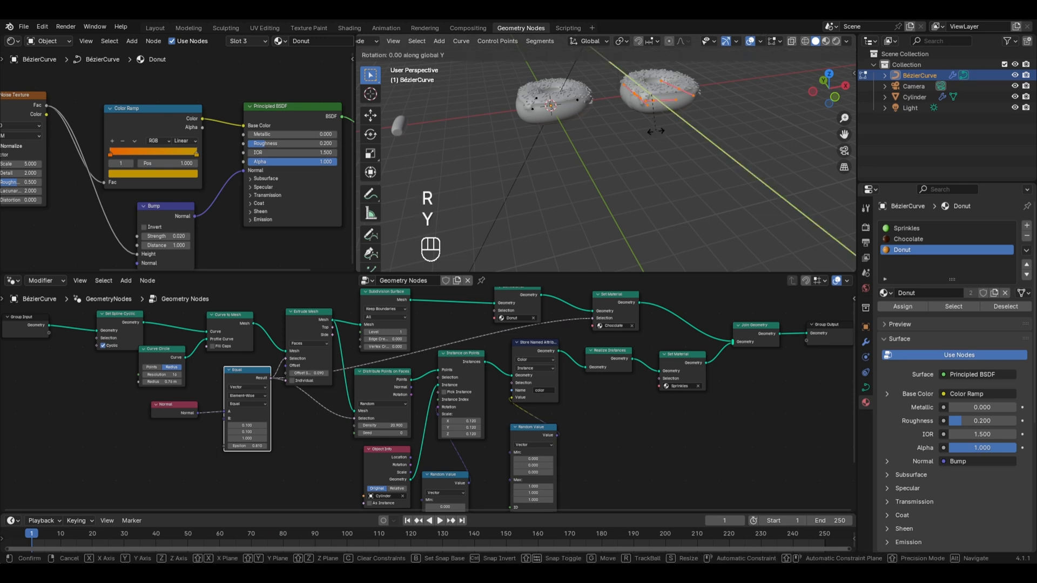
pyautogui.click(701, 102)
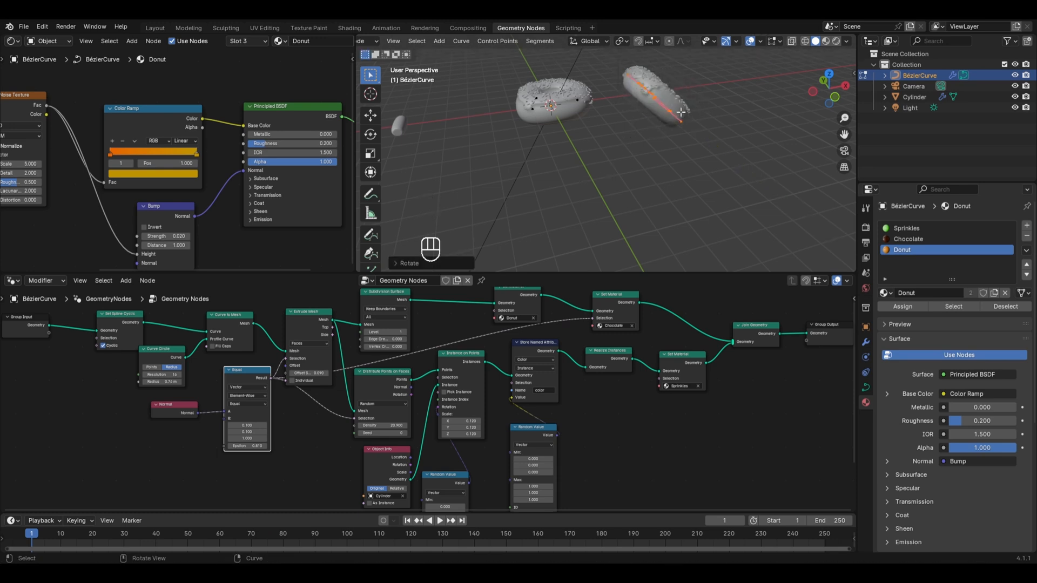
# From the front view, move the tilted donut so it leans on the first one, and return to Object Mode with rendered shading.
pyautogui.press('KP_1')
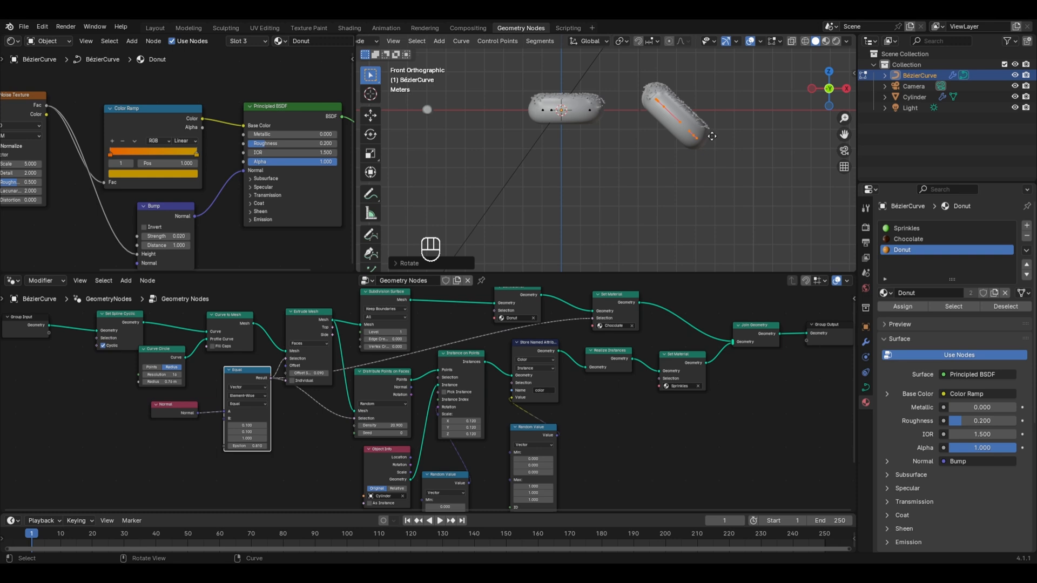
pyautogui.press('g')
pyautogui.click(647, 111)
pyautogui.moveTo(648, 111); pyautogui.dragTo(720, 139, button='middle')
pyautogui.press('Tab')
pyautogui.click(826, 41)
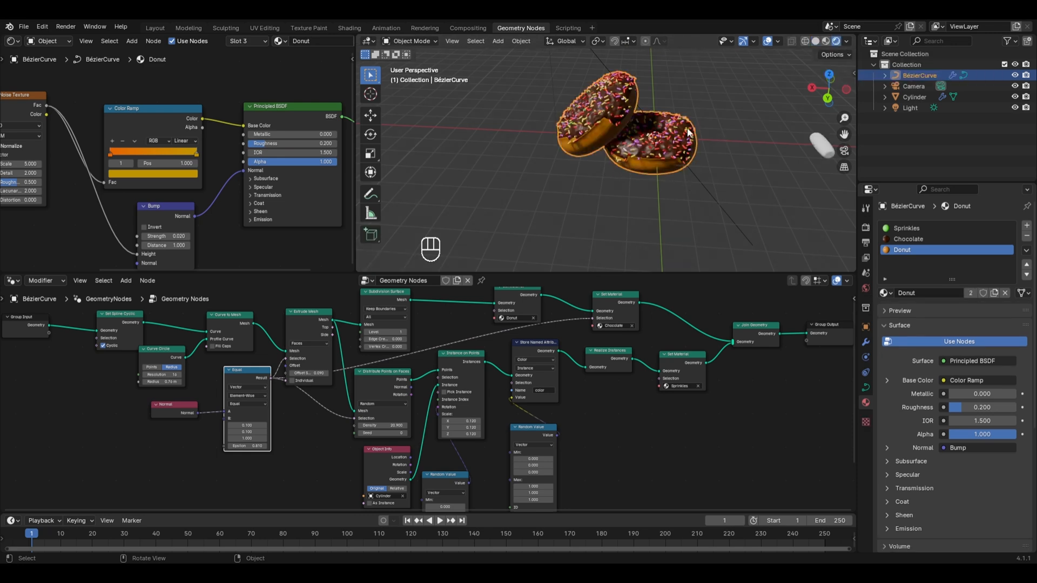
# Add a plane and scale its mesh by 20 in Edit Mode.
pyautogui.hotkey('shift', 'a')
pyautogui.moveTo(681, 142)
pyautogui.click(727, 140)
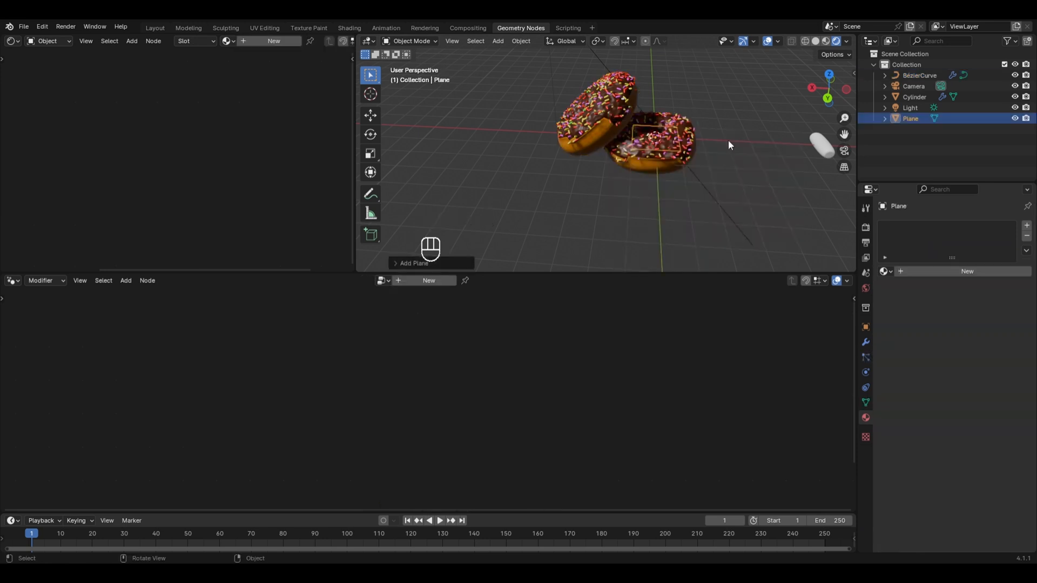
pyautogui.press('Tab')
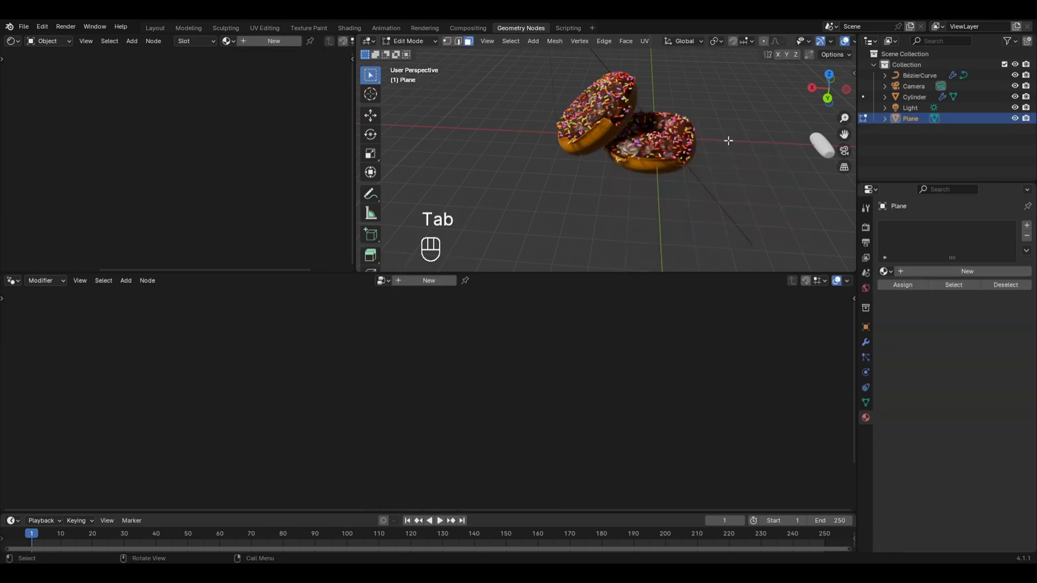
pyautogui.press('a')
pyautogui.press('s')
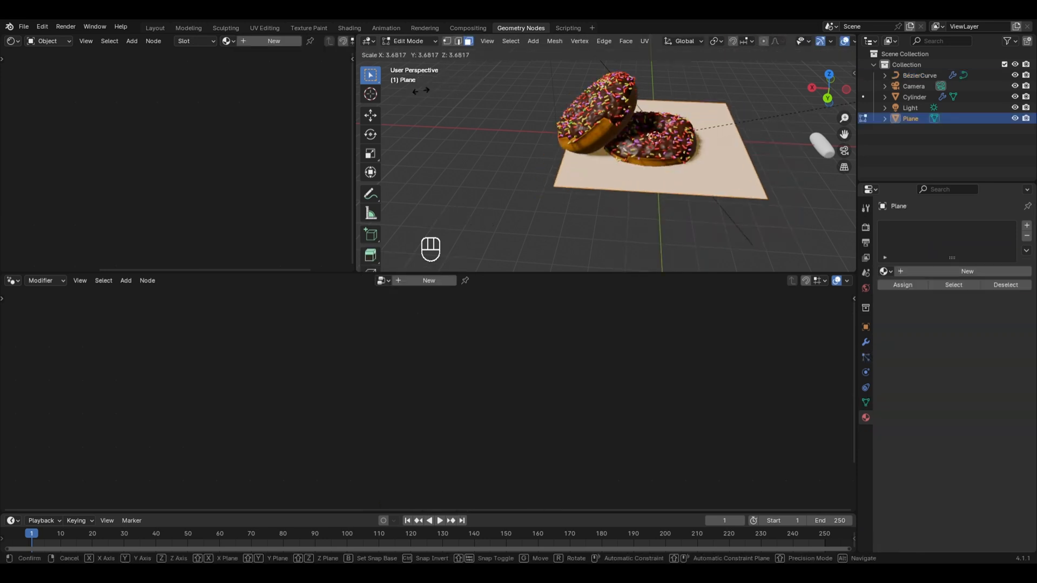
pyautogui.write('20')
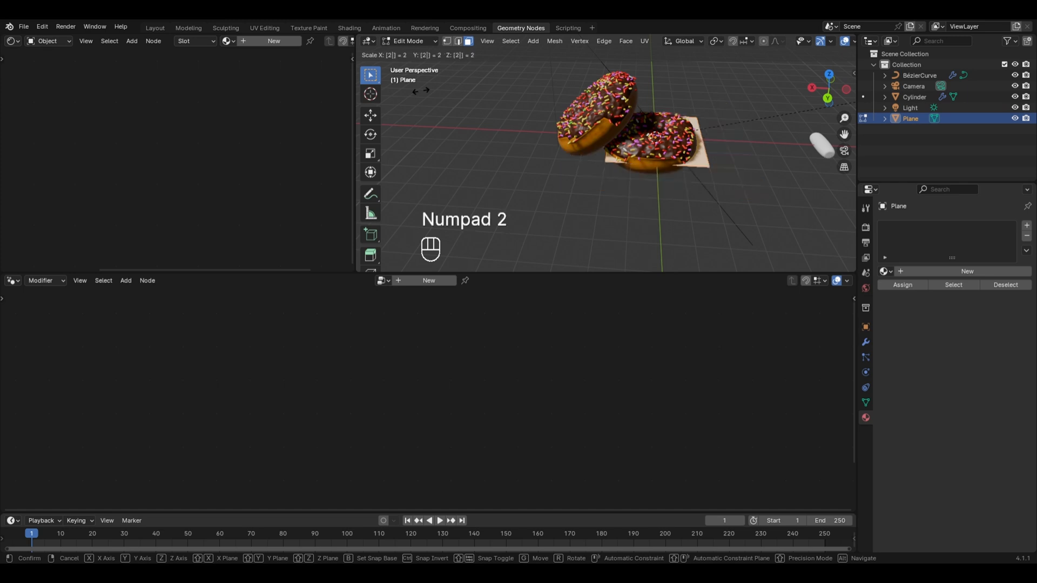
pyautogui.click(717, 108)
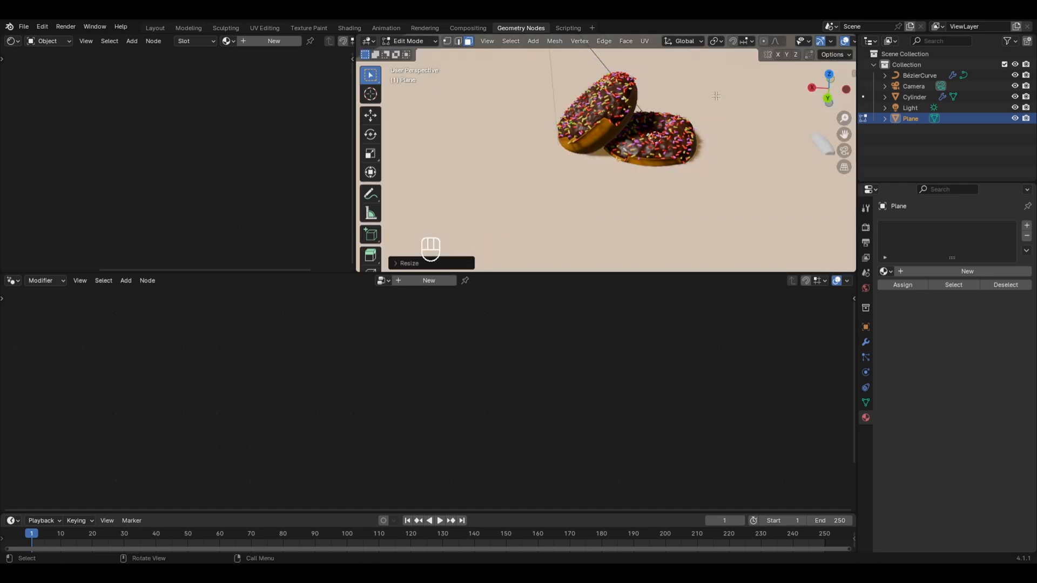
# Lower the plane's mesh along Z to sit just beneath the donuts as a ground and return to Object Mode.
pyautogui.press('g')
pyautogui.press('z')
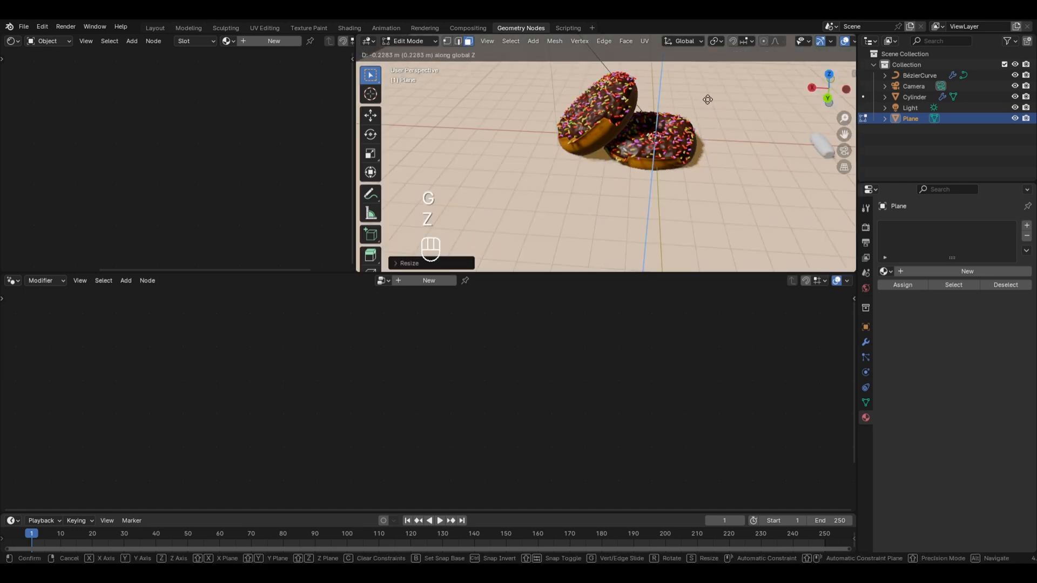
pyautogui.click(702, 100)
pyautogui.press('Tab')
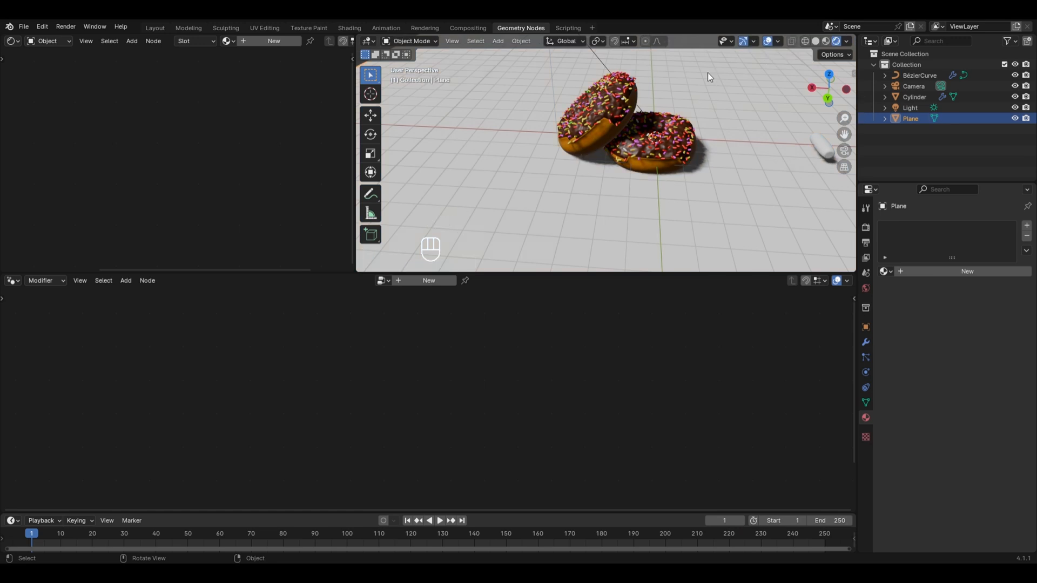
# Duplicate the sun light along X to the other side of the donuts and rotate the copy about -71° around global Y.
pyautogui.scroll(-3, 707, 73)
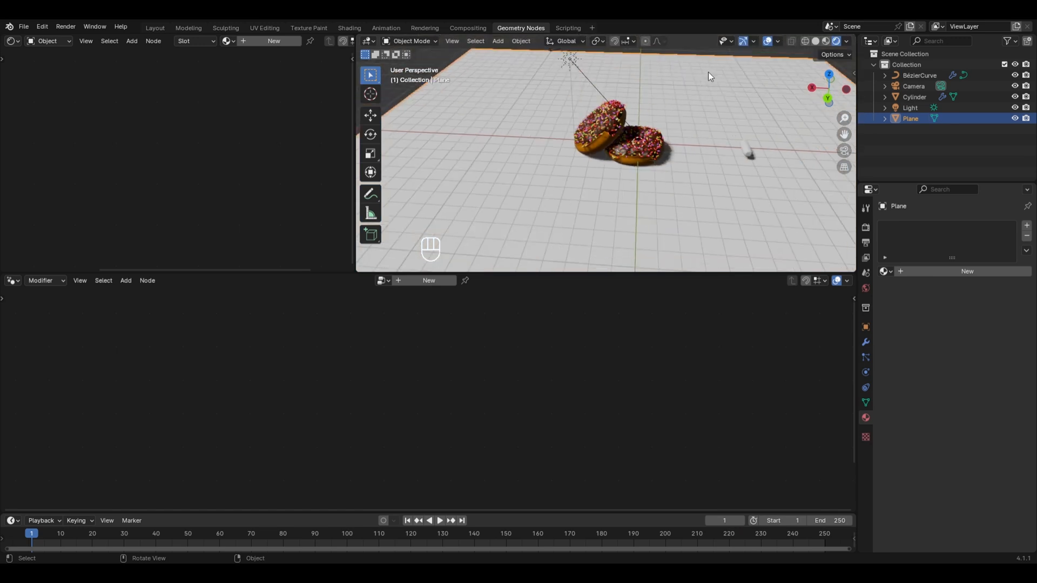
pyautogui.click(563, 61)
pyautogui.hotkey('shift', 'd')
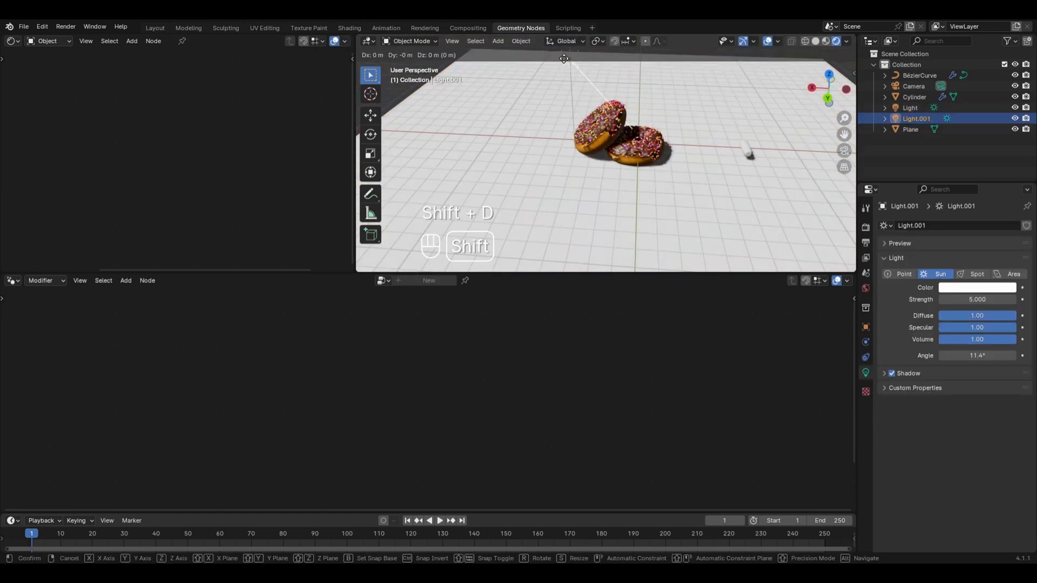
pyautogui.press('x')
pyautogui.click(708, 64)
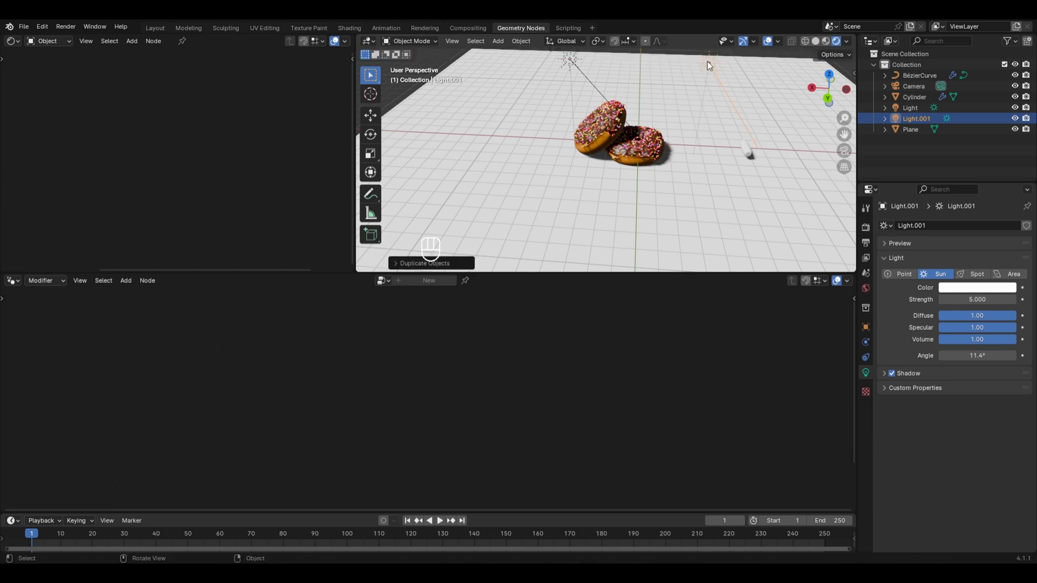
pyautogui.press('r')
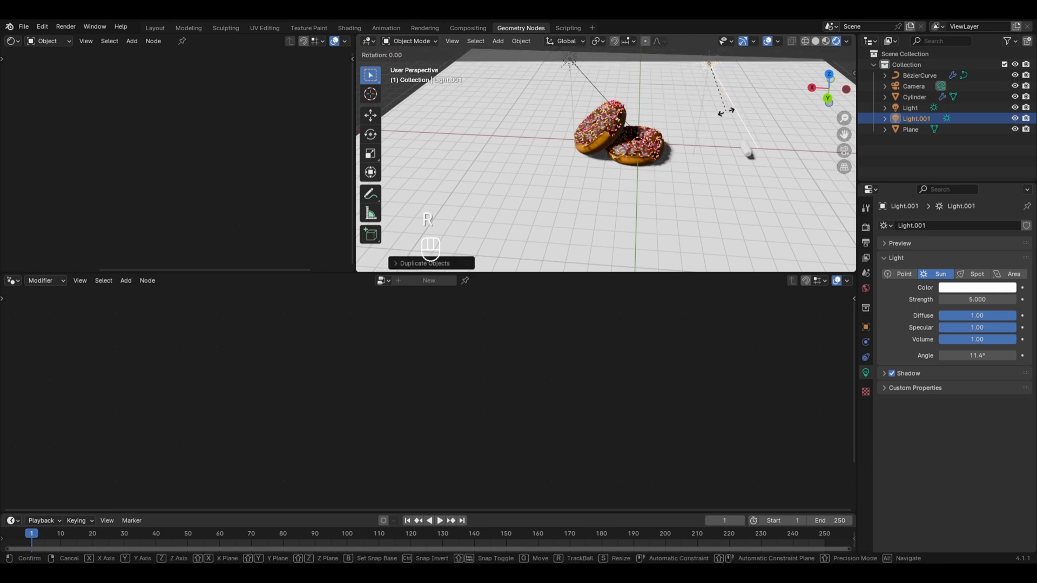
pyautogui.press('y')
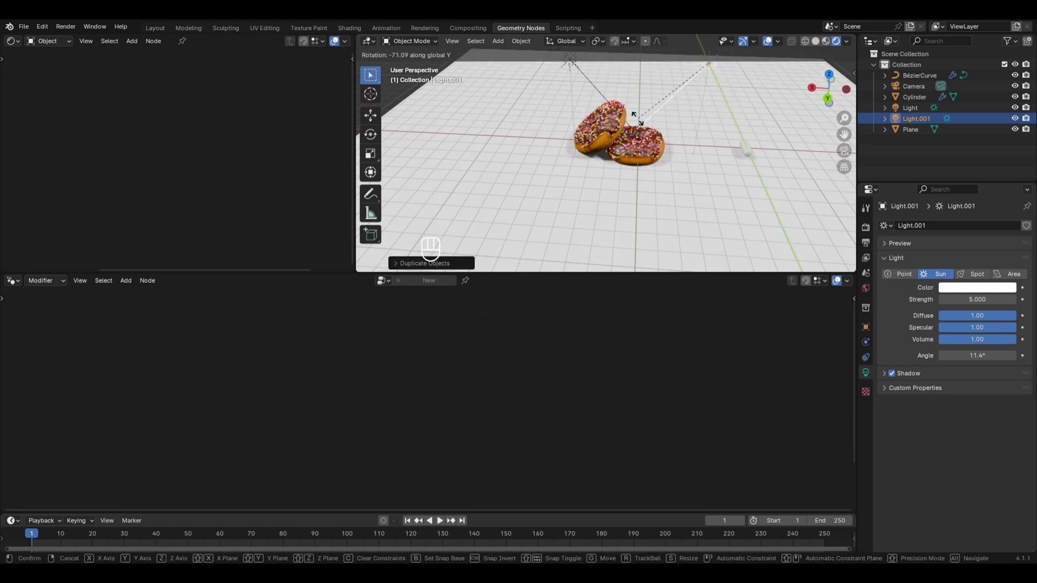
pyautogui.click(638, 119)
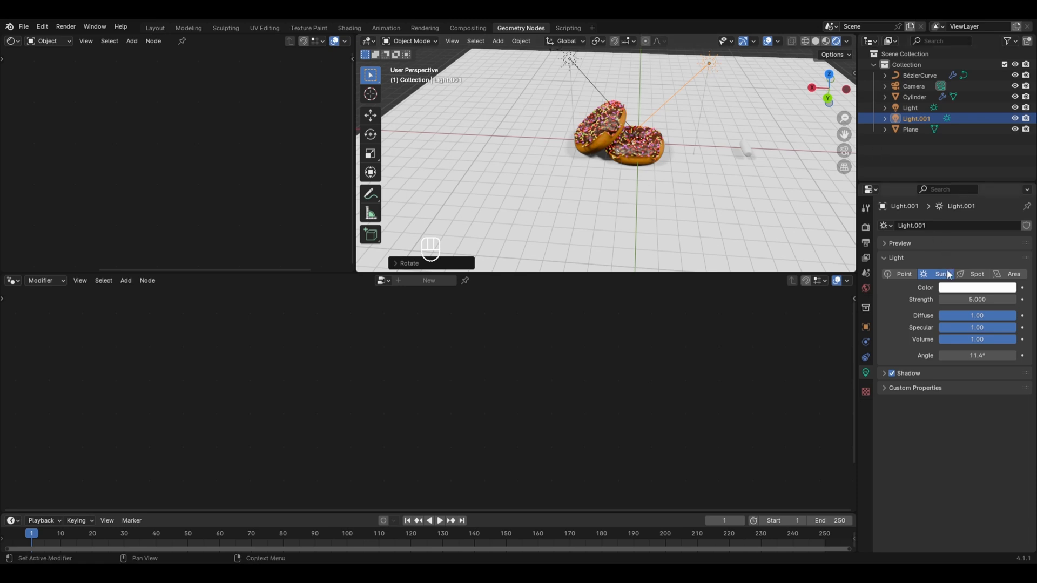
# Change the duplicated light's type to Spot and set its Power to 1000 W.
pyautogui.click(978, 274)
pyautogui.click(1004, 272)
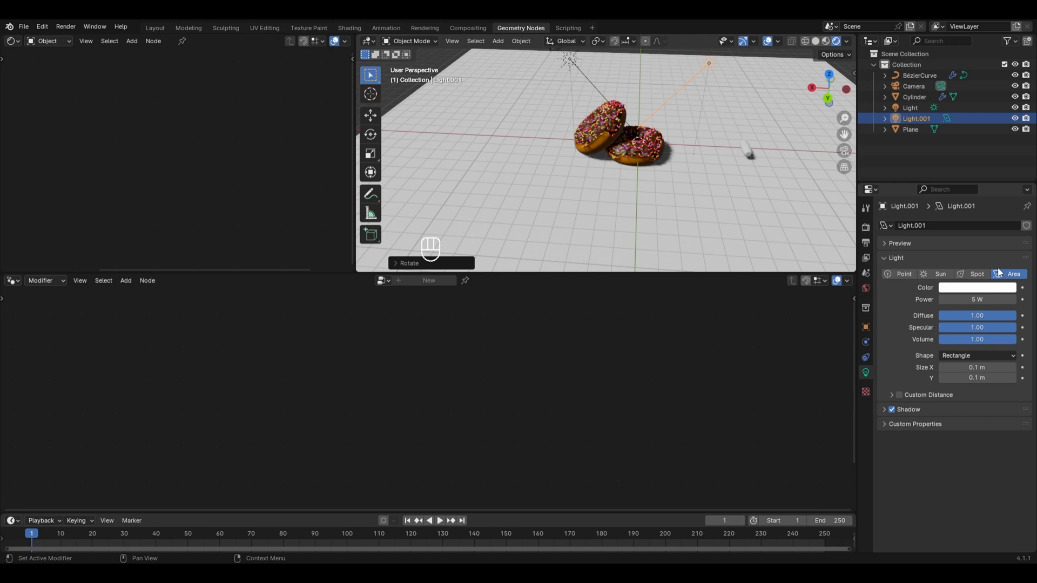
pyautogui.click(975, 274)
pyautogui.click(968, 299)
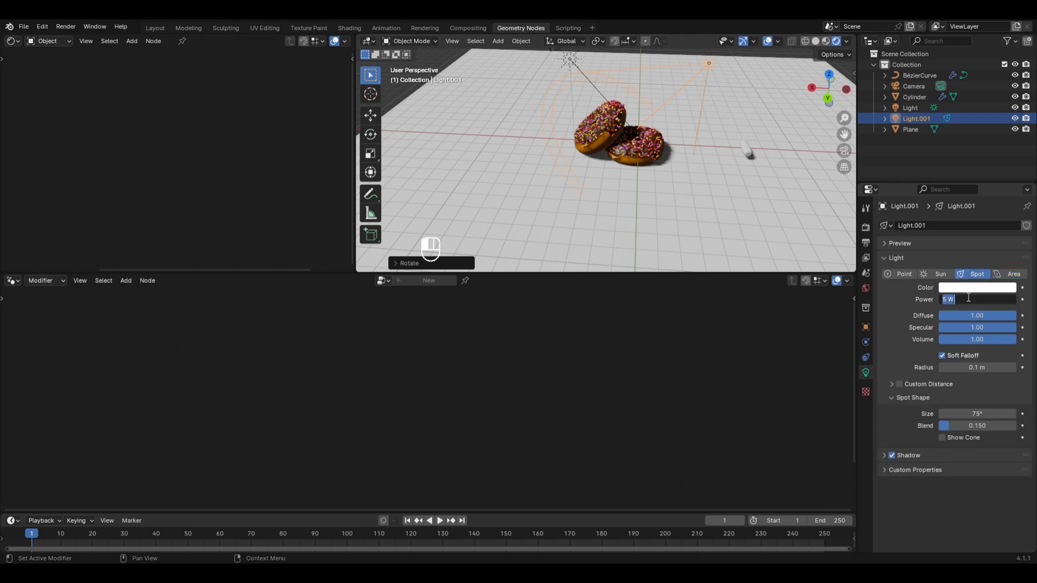
pyautogui.write('1000')
pyautogui.press('Return')
pyautogui.scroll(4, 698, 148)
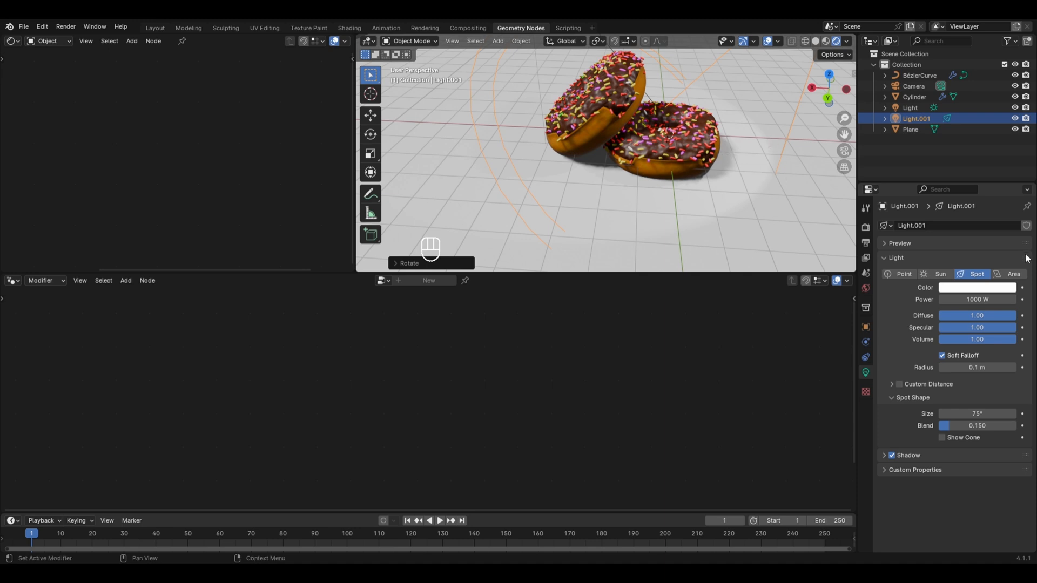
# Set the spot light's colour to pink.
pyautogui.click(980, 288)
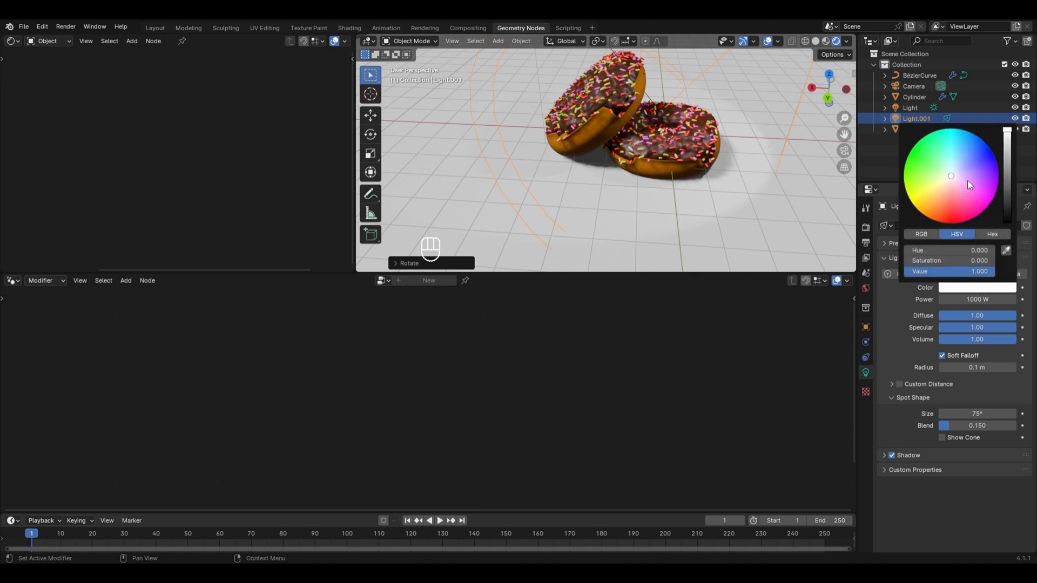
pyautogui.click(967, 180)
pyautogui.scroll(-3, 723, 109)
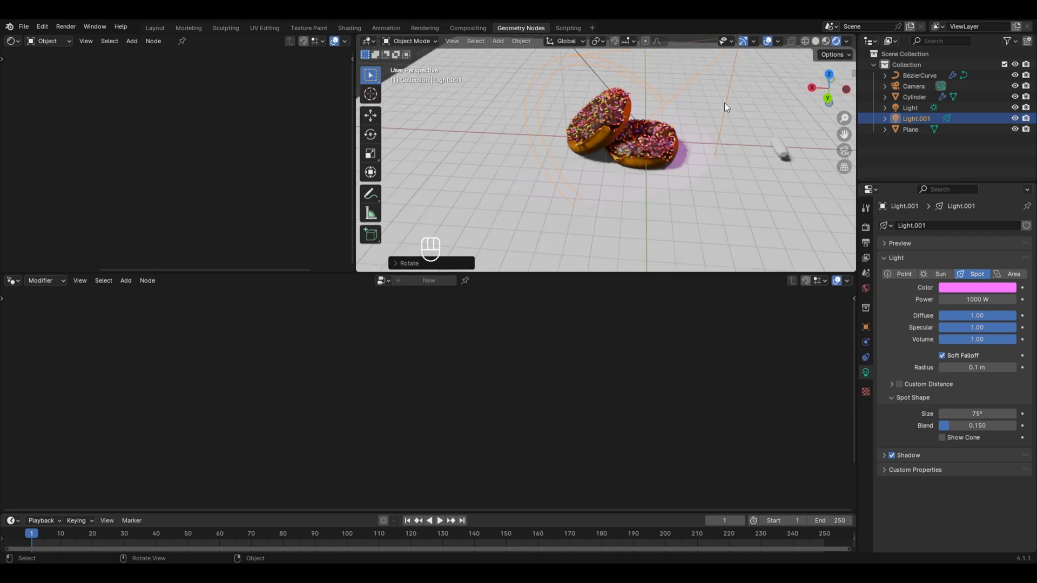
pyautogui.scroll(-2, 724, 103)
pyautogui.click(576, 52)
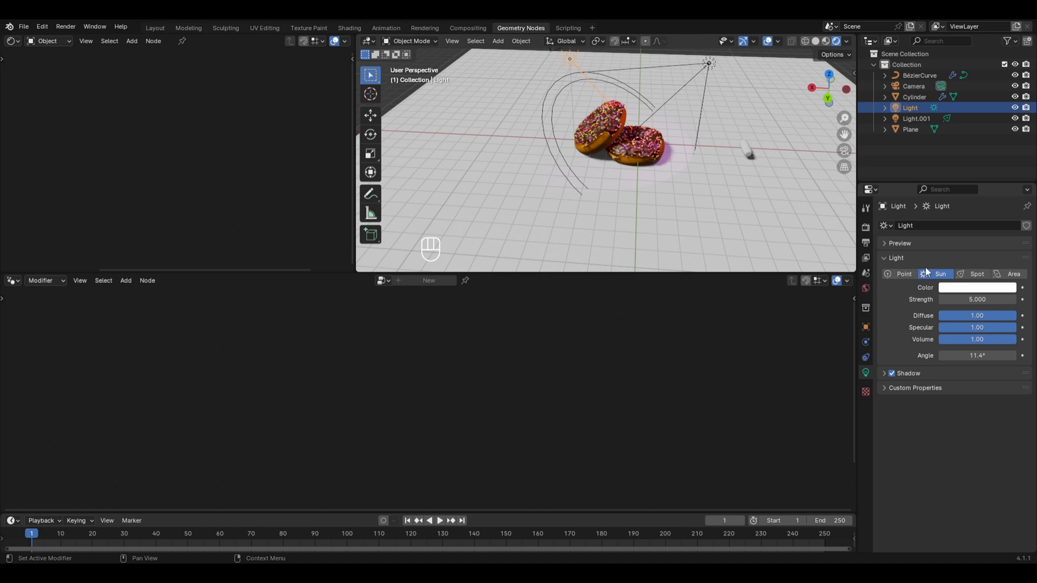
# Give the ground plane a new material with a dark purple base colour.
pyautogui.click(731, 160)
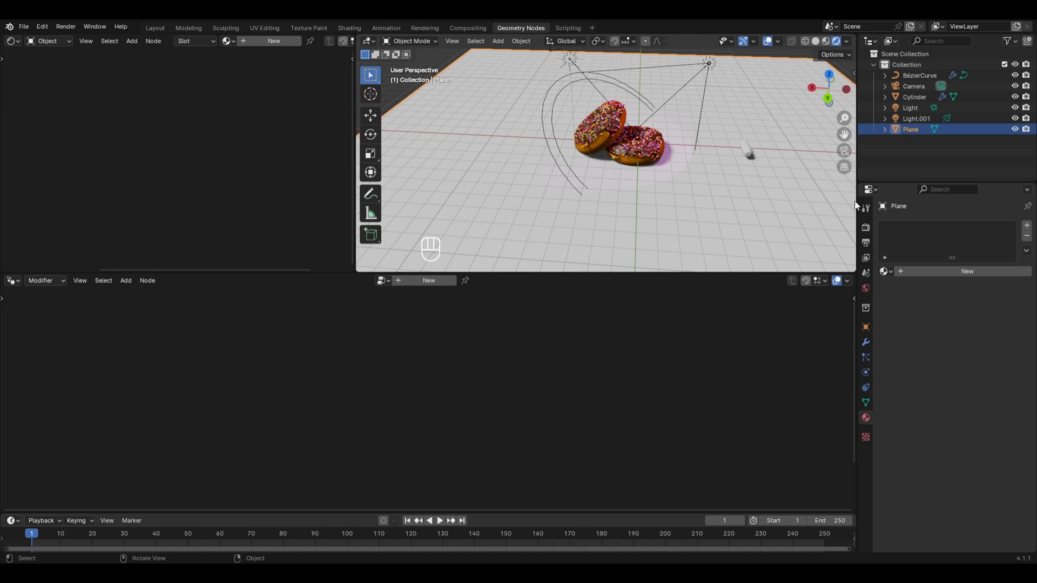
pyautogui.click(967, 271)
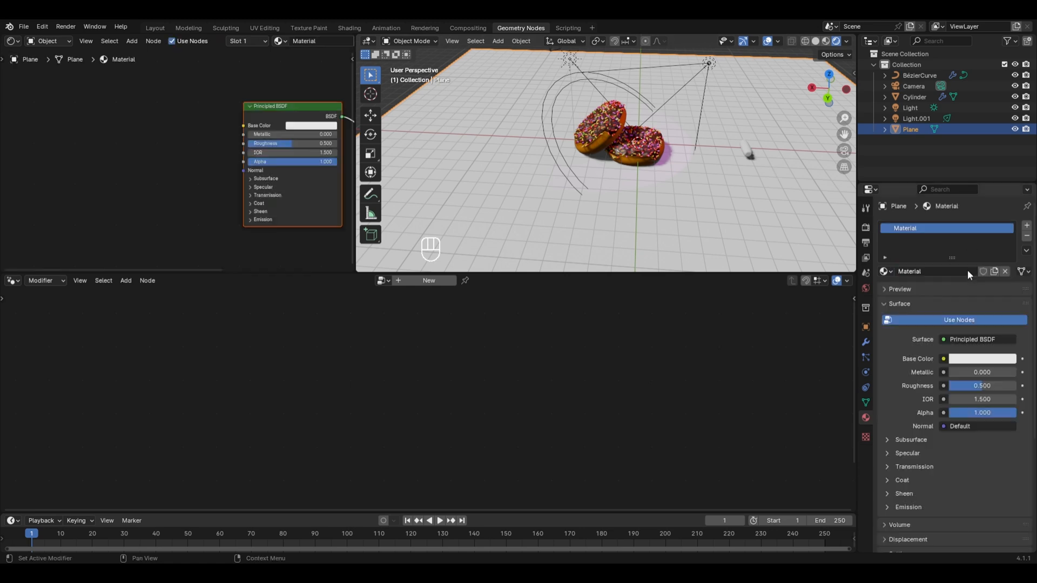
pyautogui.click(982, 359)
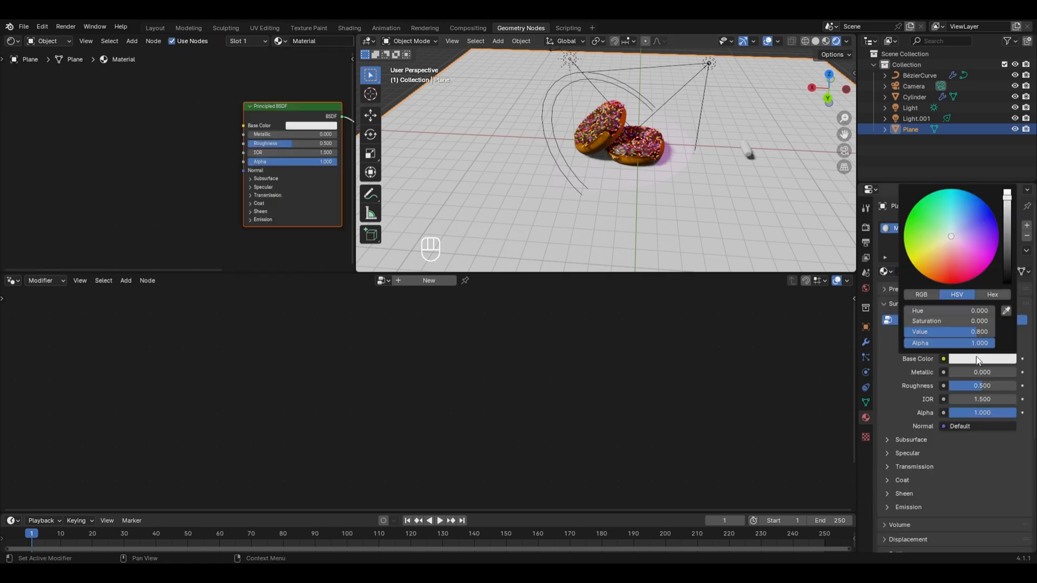
pyautogui.click(1009, 250)
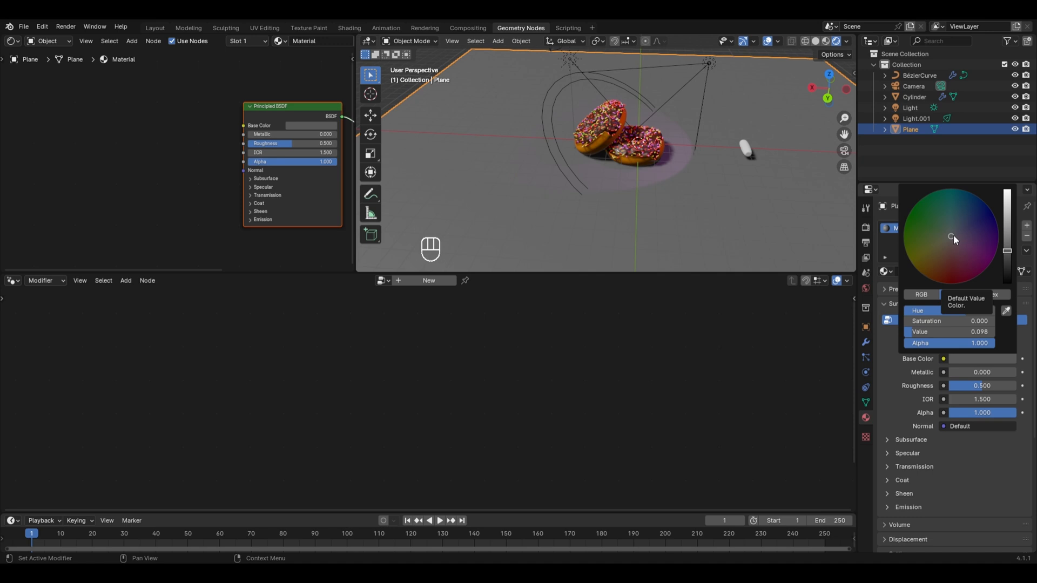
pyautogui.moveTo(953, 235); pyautogui.dragTo(974, 217)
pyautogui.moveTo(979, 234)
pyautogui.mouseDown()
pyautogui.moveTo(964, 279)
pyautogui.moveTo(998, 244)
pyautogui.moveTo(991, 210)
pyautogui.moveTo(997, 246)
pyautogui.mouseUp()
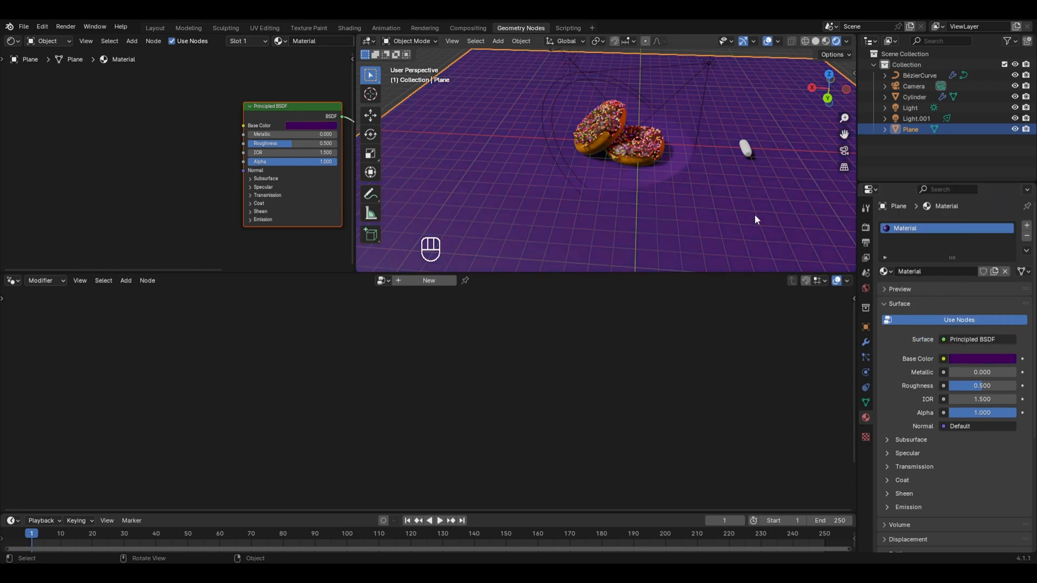
# Look through the camera with Camera to View locked and orbit it to frame both donuts from the opposite side.
pyautogui.press('KP_0')
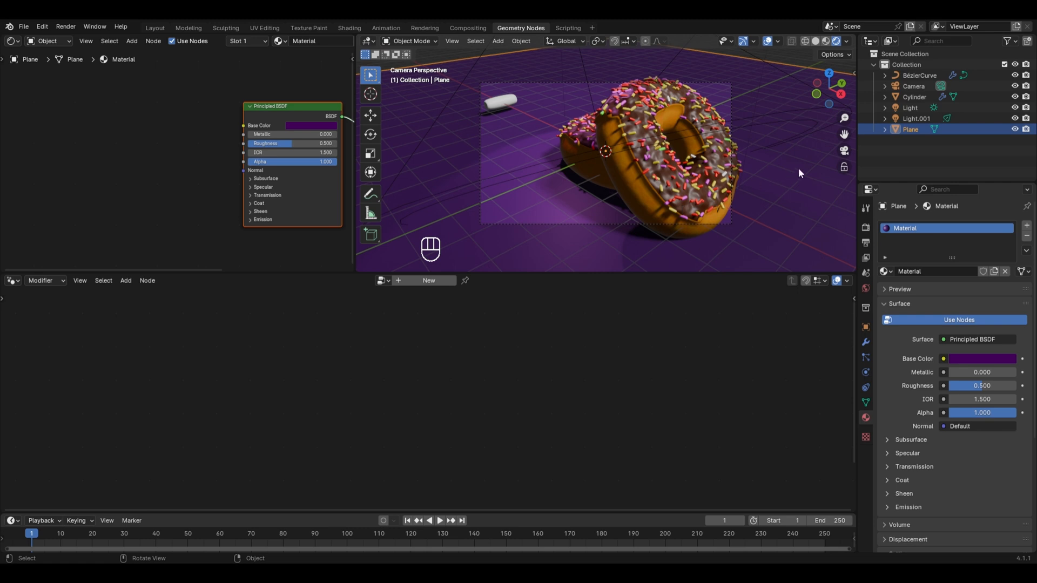
pyautogui.press('n')
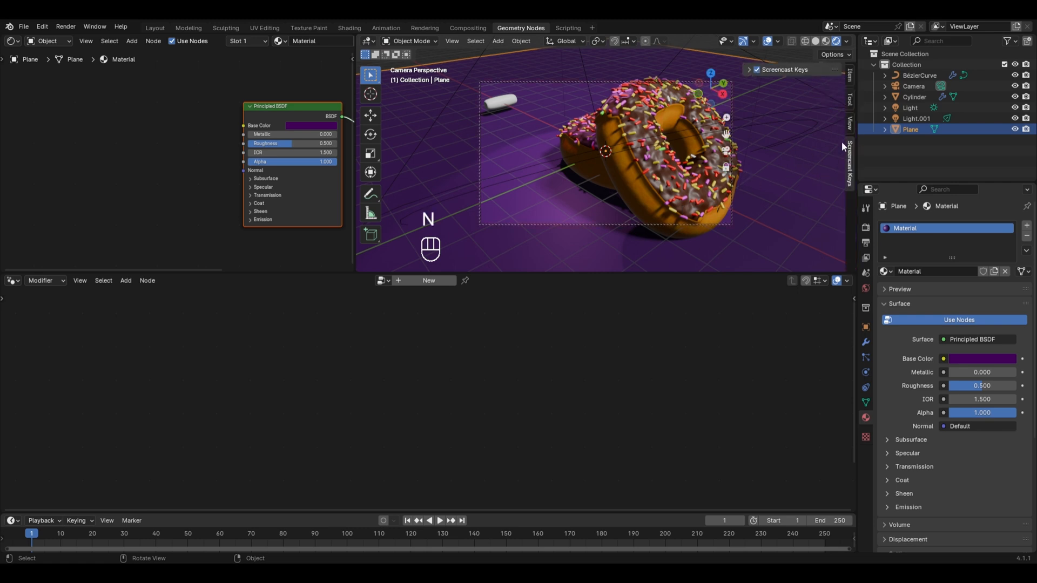
pyautogui.click(850, 122)
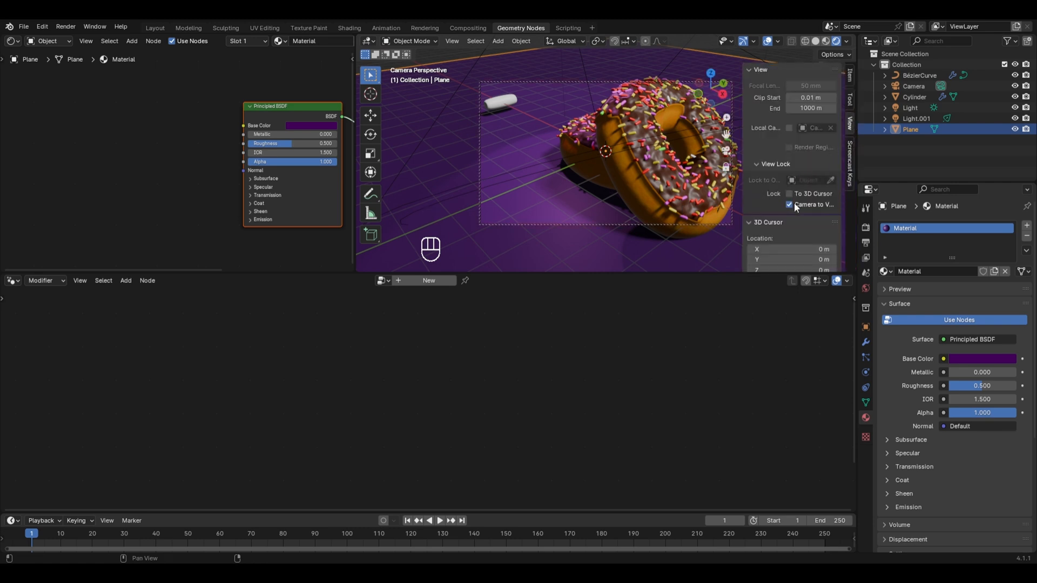
pyautogui.press('n')
pyautogui.moveTo(737, 193); pyautogui.dragTo(610, 146, button='middle')
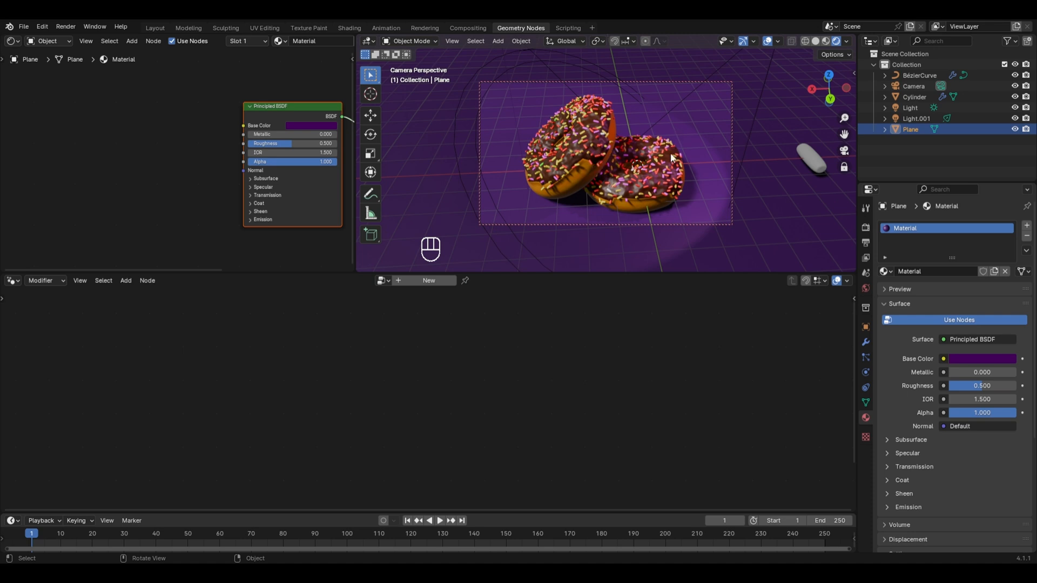
# Render the donut scene as a still image and bring up the save options for the result.
pyautogui.click(72, 31)
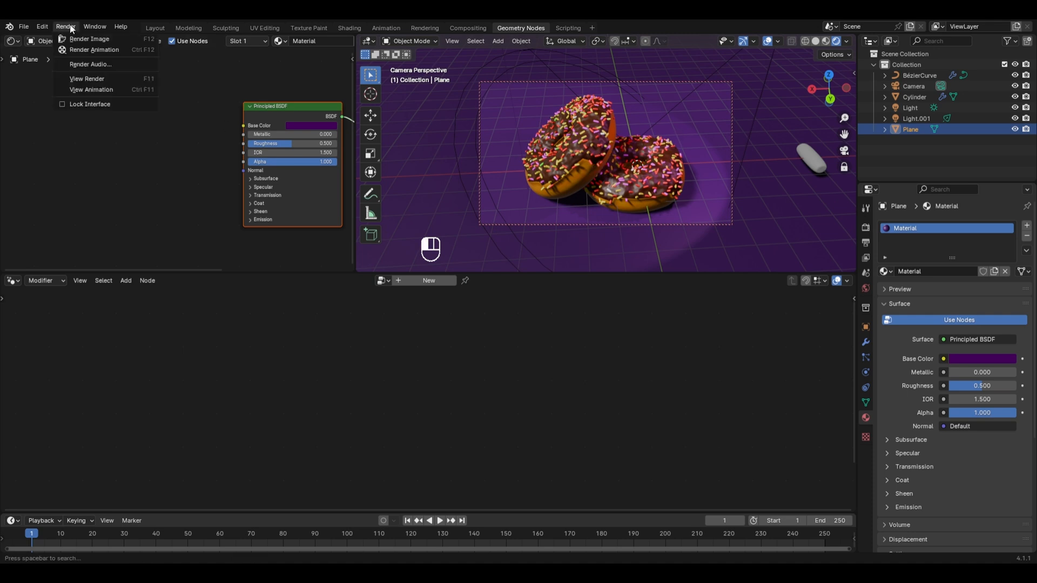
pyautogui.click(74, 38)
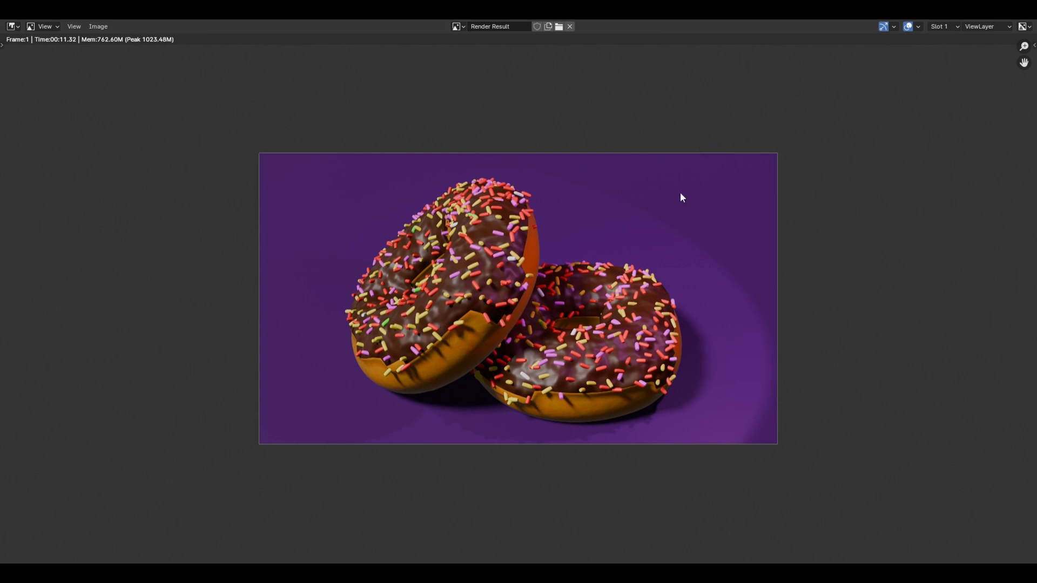
pyautogui.click(103, 29)
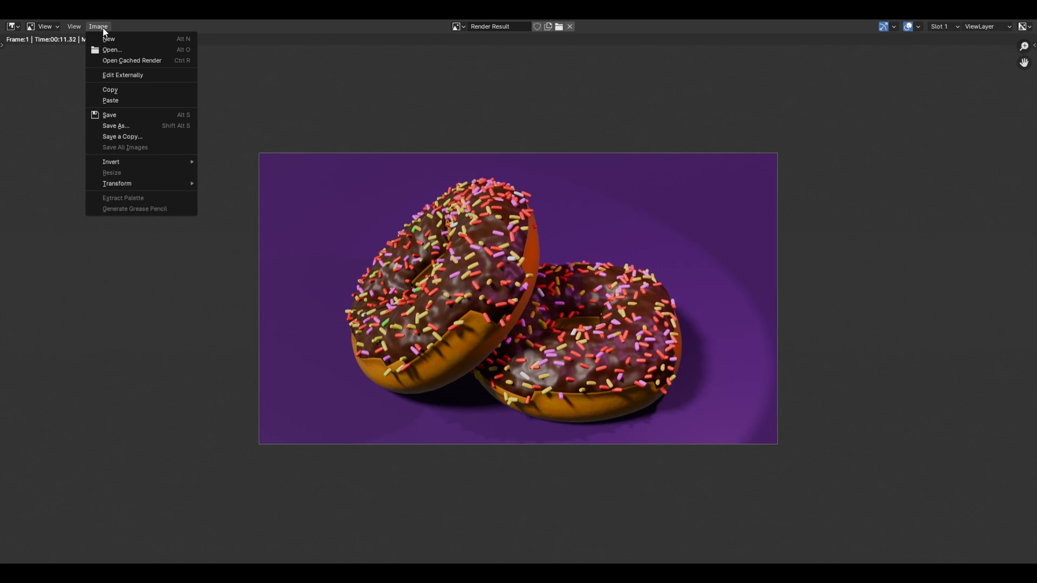